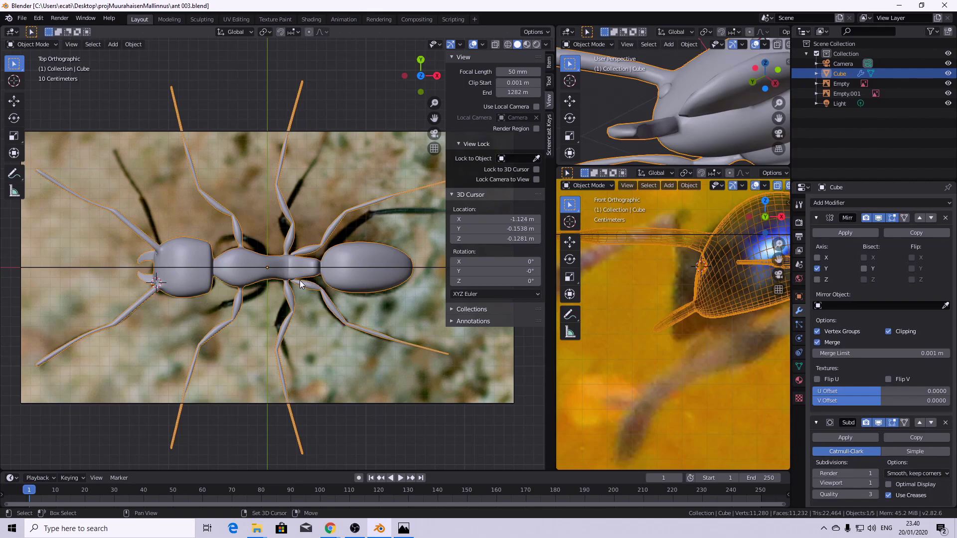
- Reset the 3D cursor to the world origin at the centre of the ant
key(shift+c)
scroll(274, 257, up, 6)
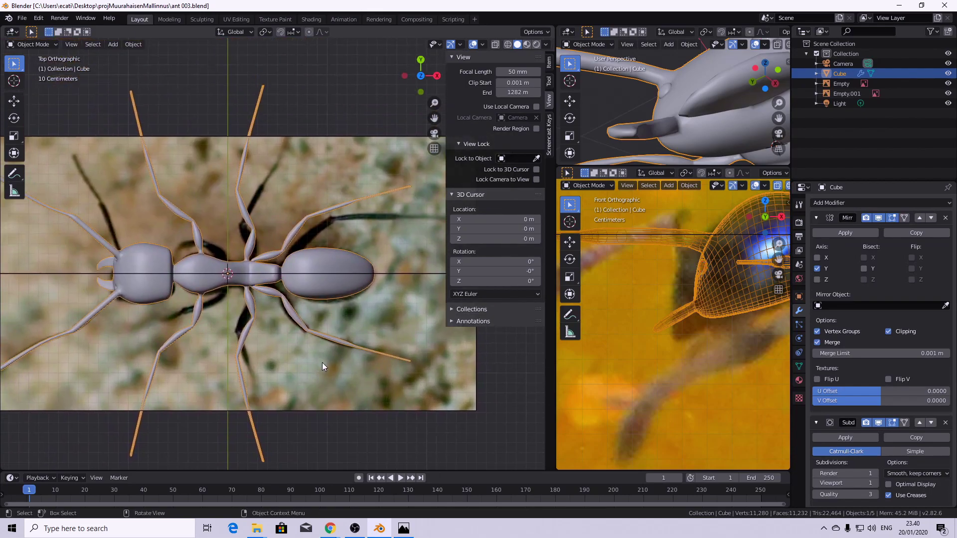
scroll(180, 253, up, 3)
scroll(283, 271, up, 3)
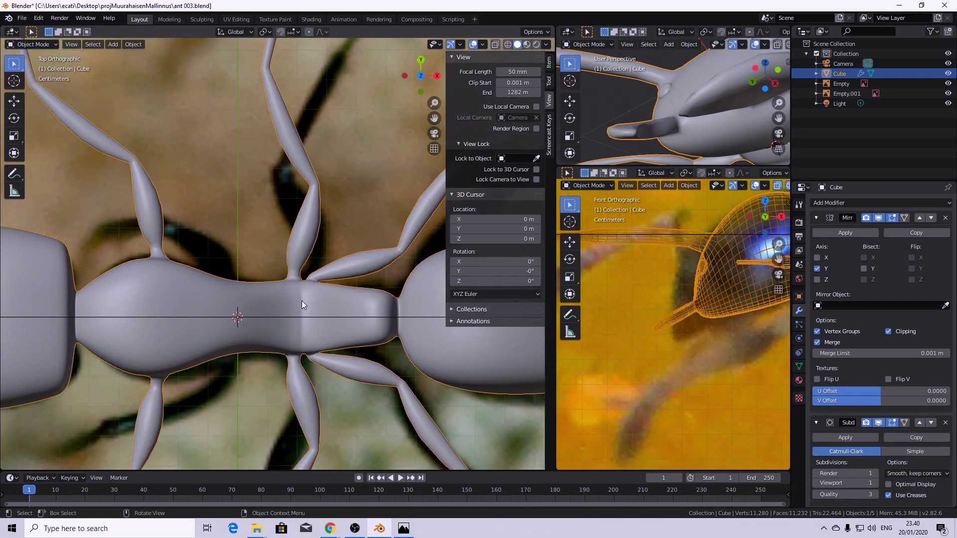
scroll(302, 290, down, 3)
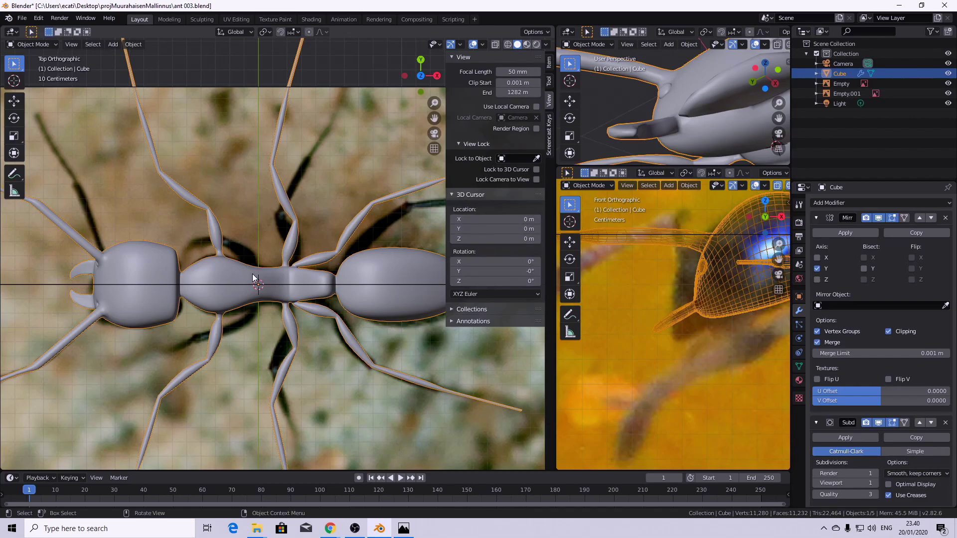
- Show the object's transform values and add an armature at the 3D cursor
click(549, 62)
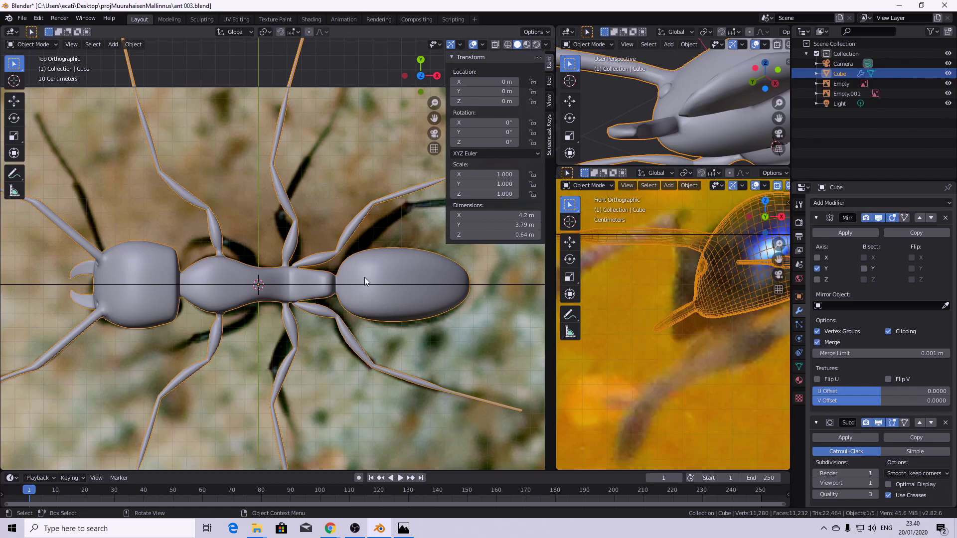
key(shift+a)
mouse_move(365, 277)
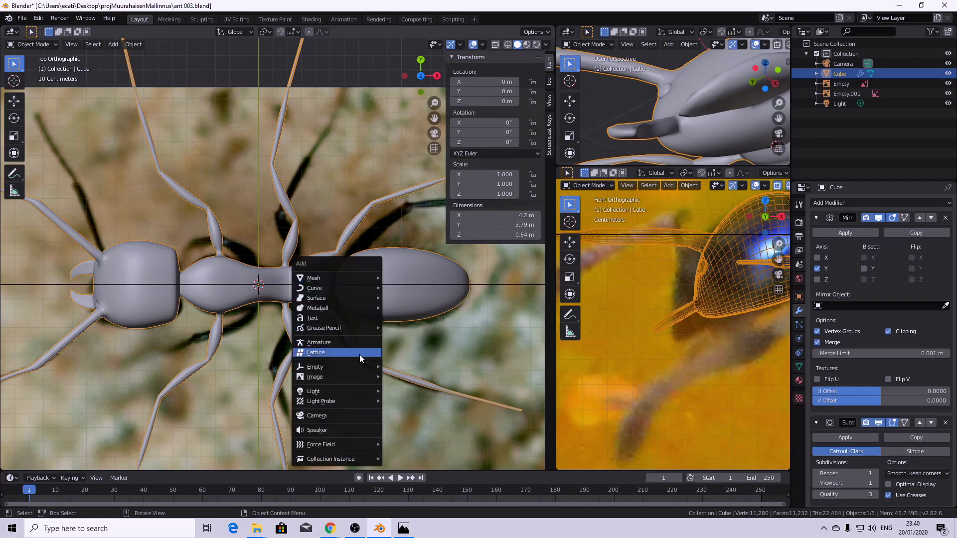
click(347, 348)
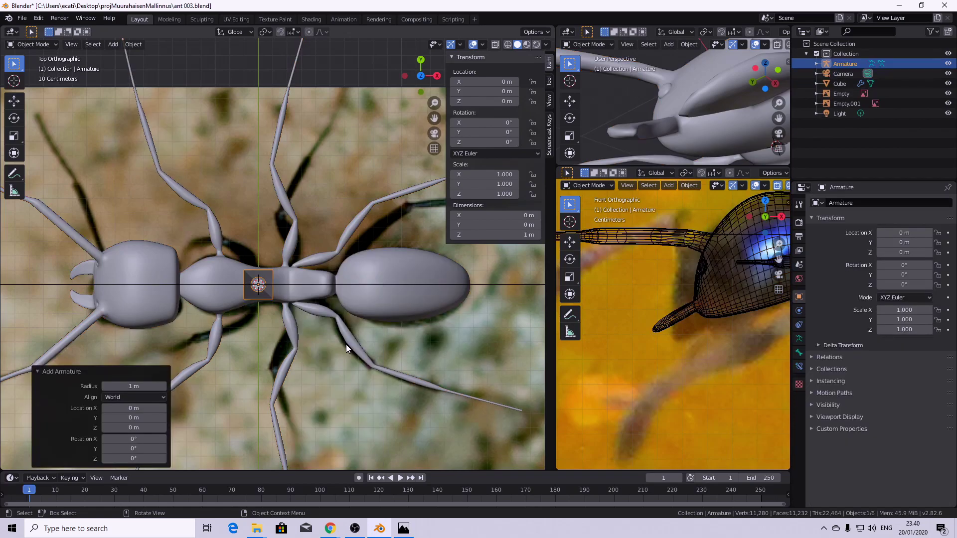
- Edit the armature and rotate its bone by -90° in the front view so that it lies horizontal
scroll(269, 304, down, 1)
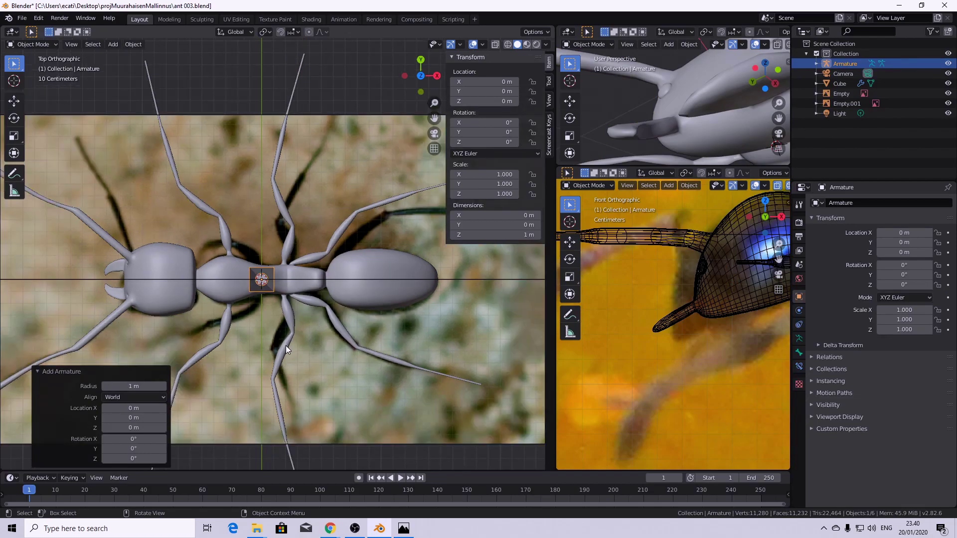
key(Tab)
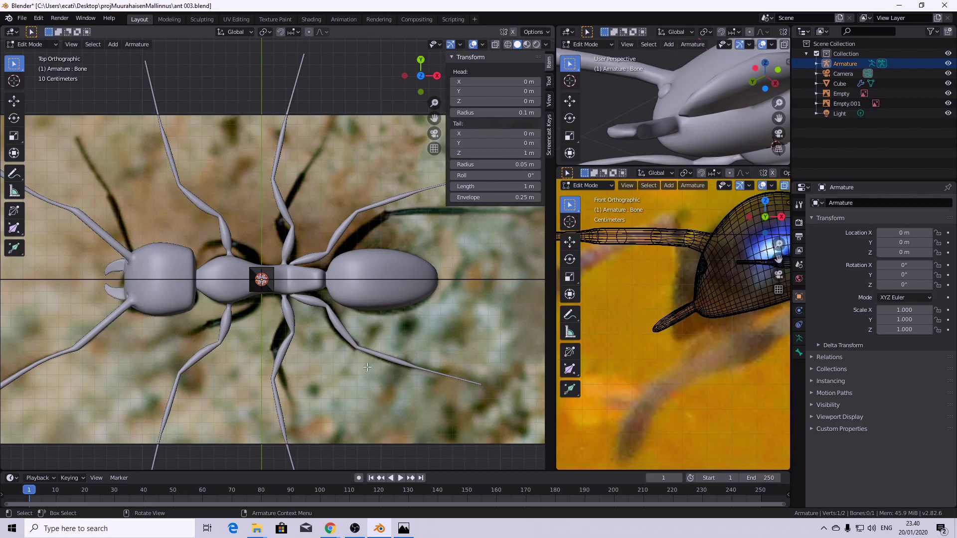
scroll(748, 344, down, 10)
shift+middle_drag(744, 345, 692, 357)
scroll(692, 357, up, 5)
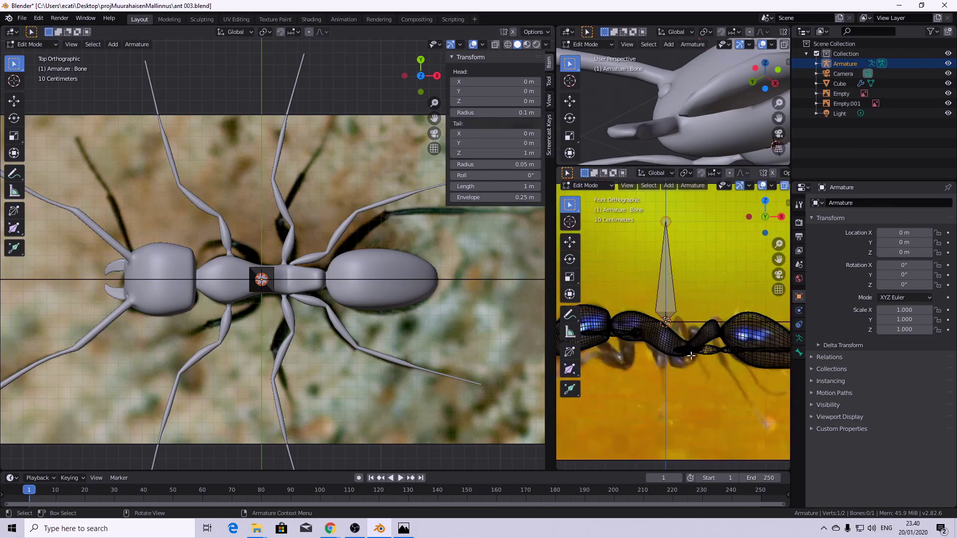
scroll(692, 357, up, 2)
shift+middle_drag(679, 305, 686, 364)
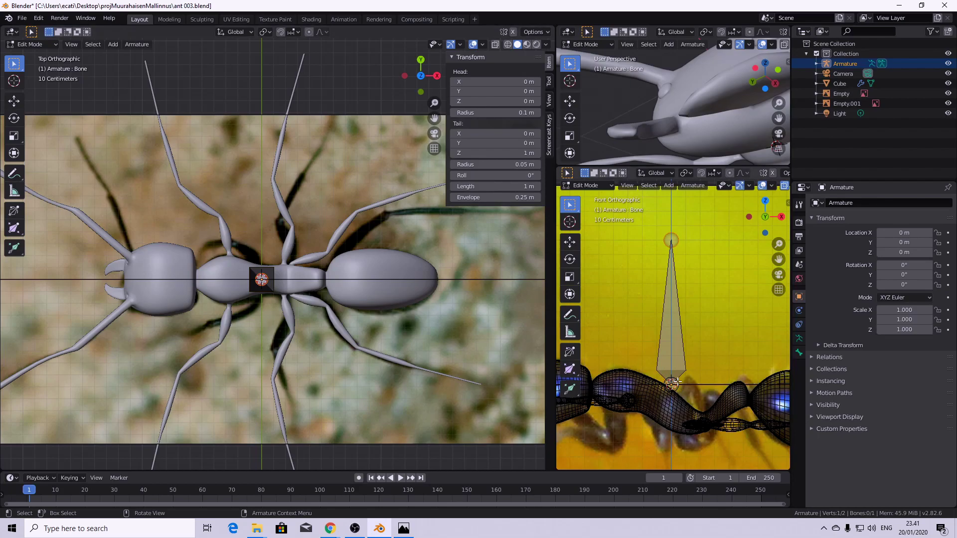
click(683, 302)
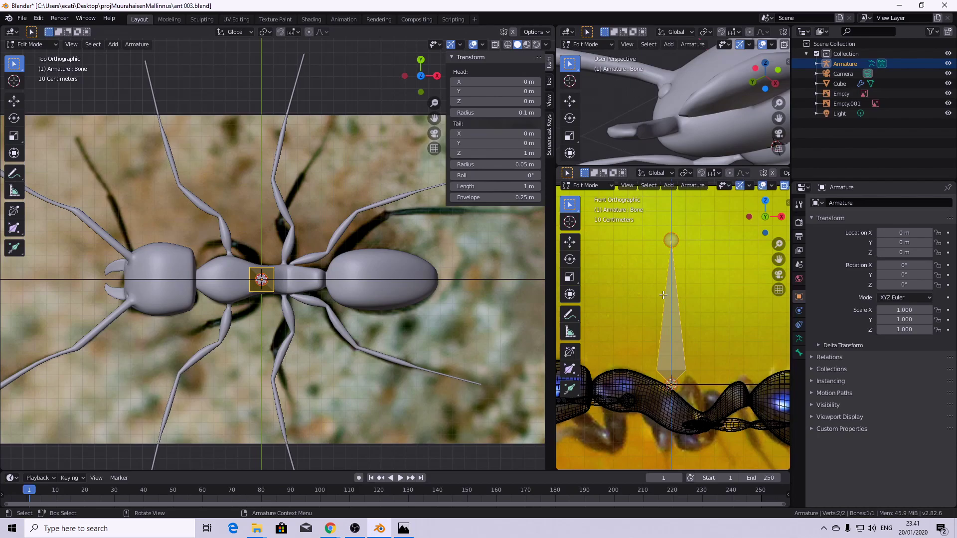
text(r)
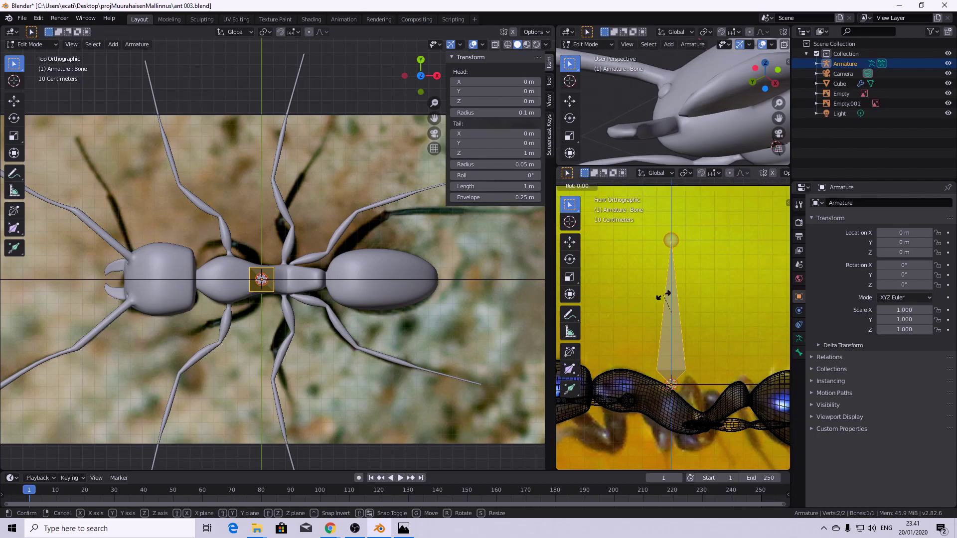
text(90)
key(minus)
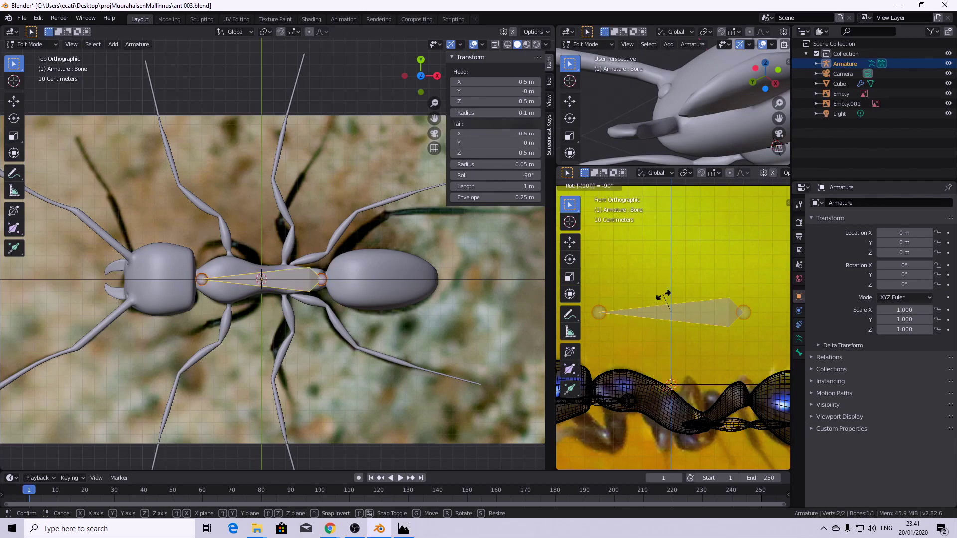
key(Return)
- Move the bone behind the ant so its tail meets the abdomen tip, at about X 1.46 m and Z -0.427 m
scroll(692, 333, down, 5)
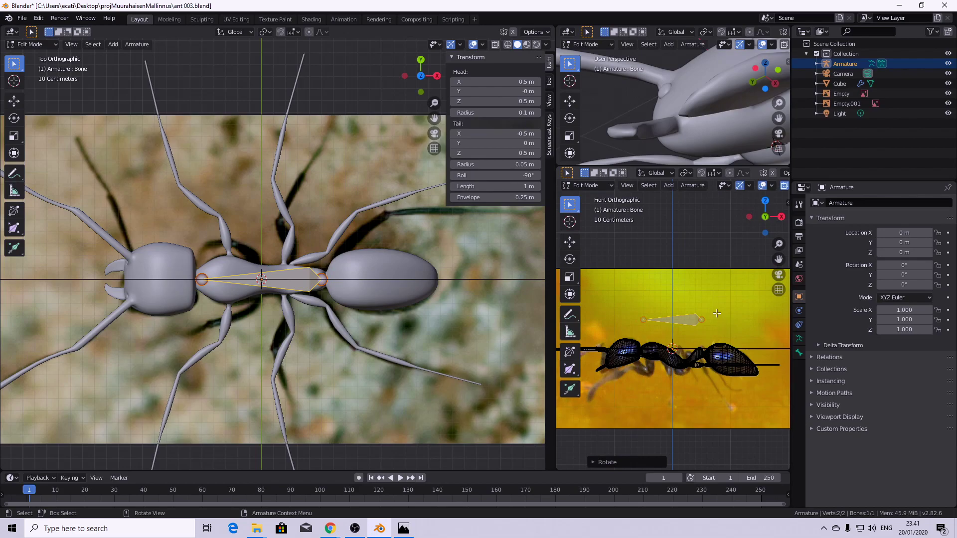
scroll(731, 341, down, 1)
shift+middle_drag(731, 341, 696, 341)
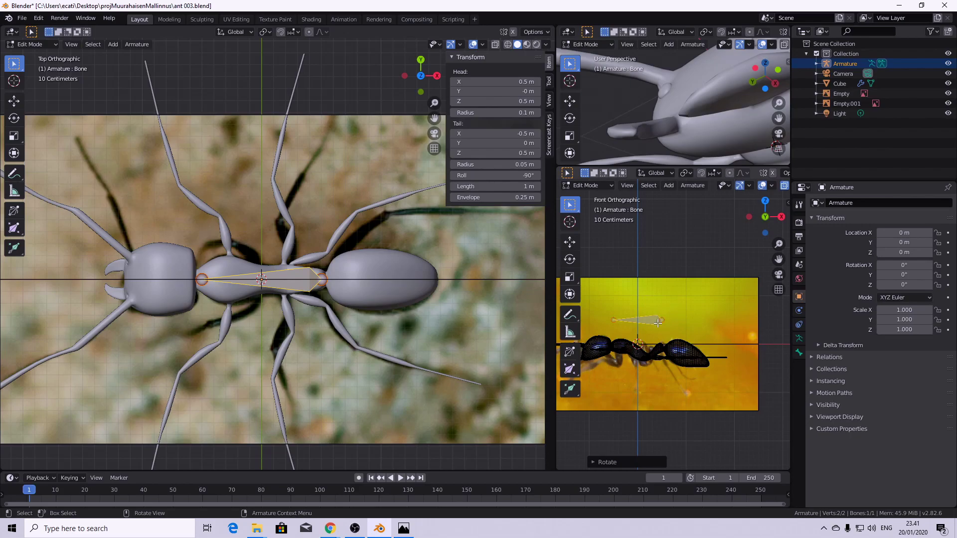
key(g)
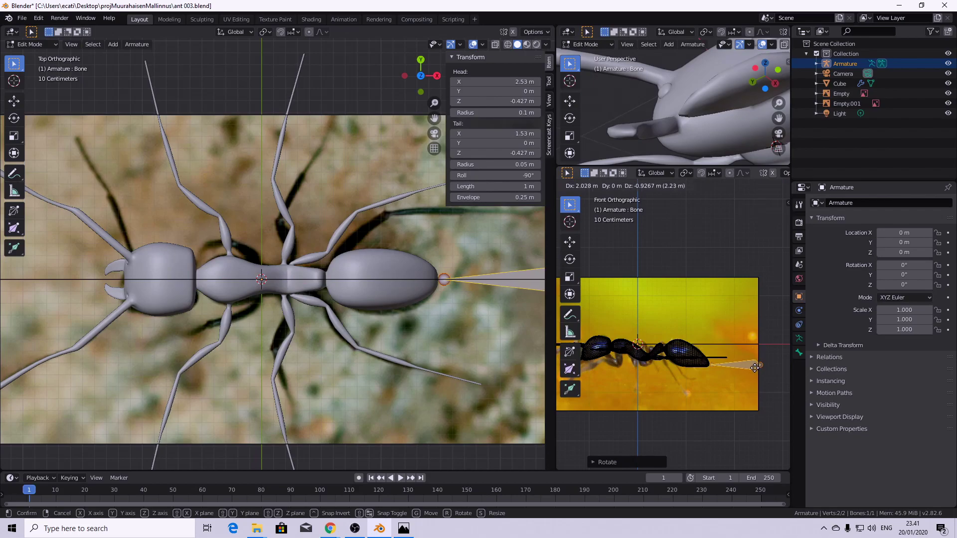
click(753, 368)
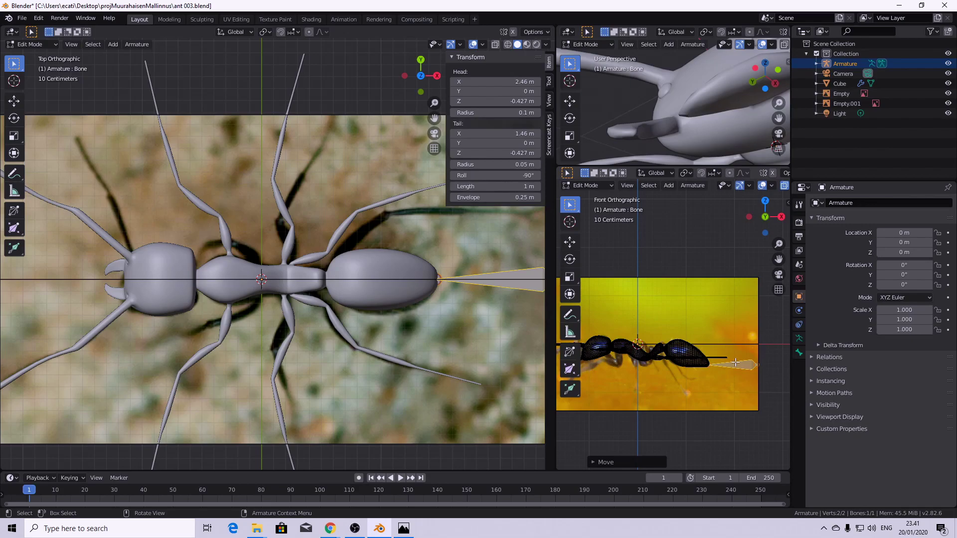
- Select the bone's tail joint at the abdomen tip and display the top view as wireframe
click(438, 286)
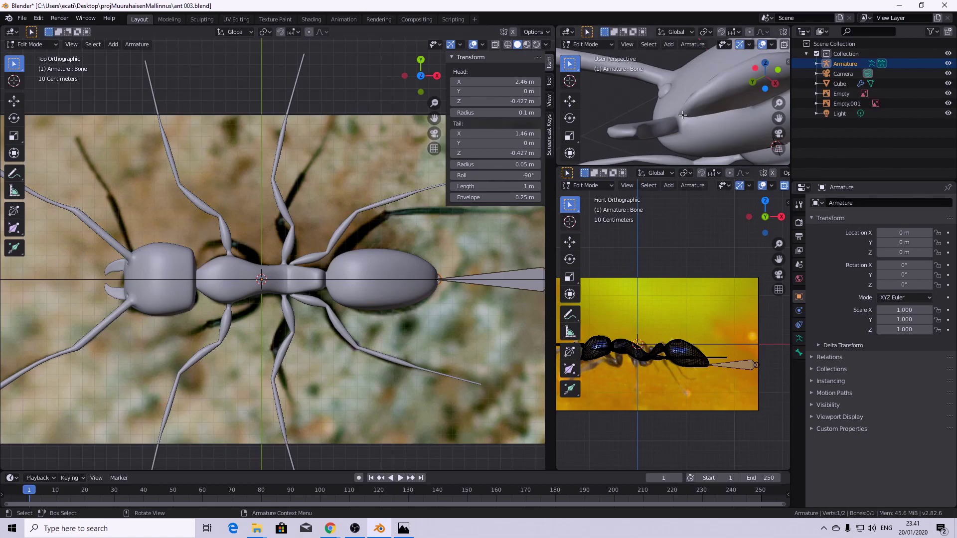
scroll(689, 113, down, 4)
mouse_move(689, 113)
middle_down()
mouse_move(633, 160)
mouse_move(633, 125)
mouse_move(578, 109)
middle_up()
key(z)
click(345, 303)
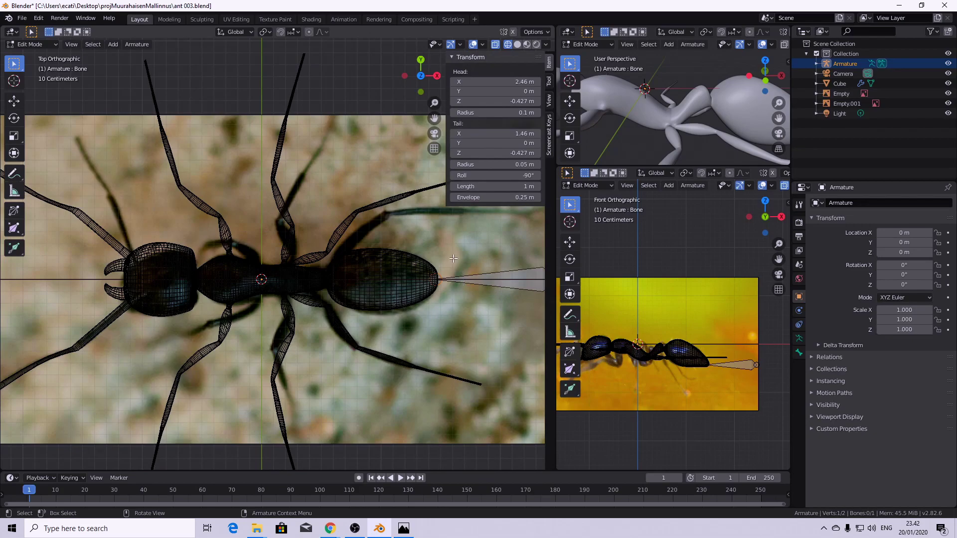
- Extrude a new bone from the selected joint about 0.917 m along negative X, through the abdomen
scroll(441, 249, down, 1)
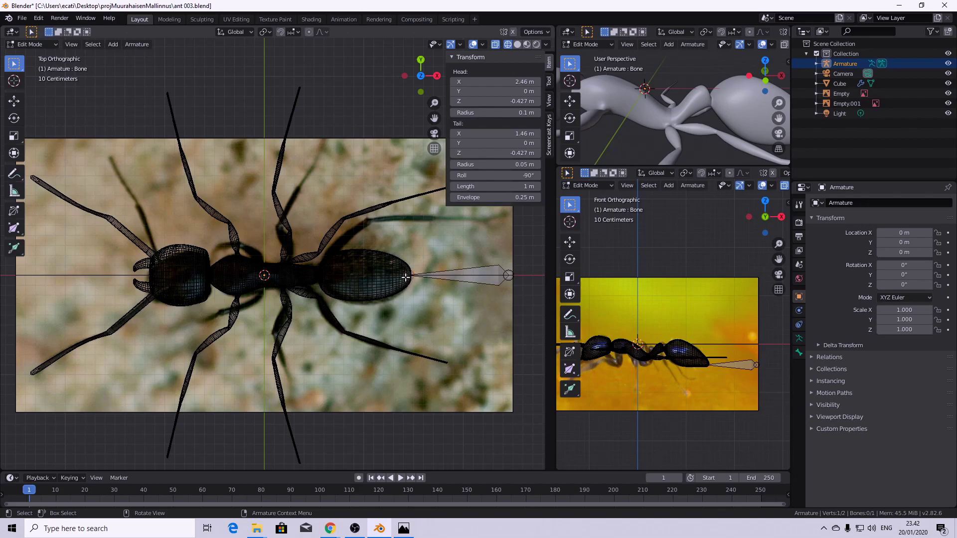
key(e)
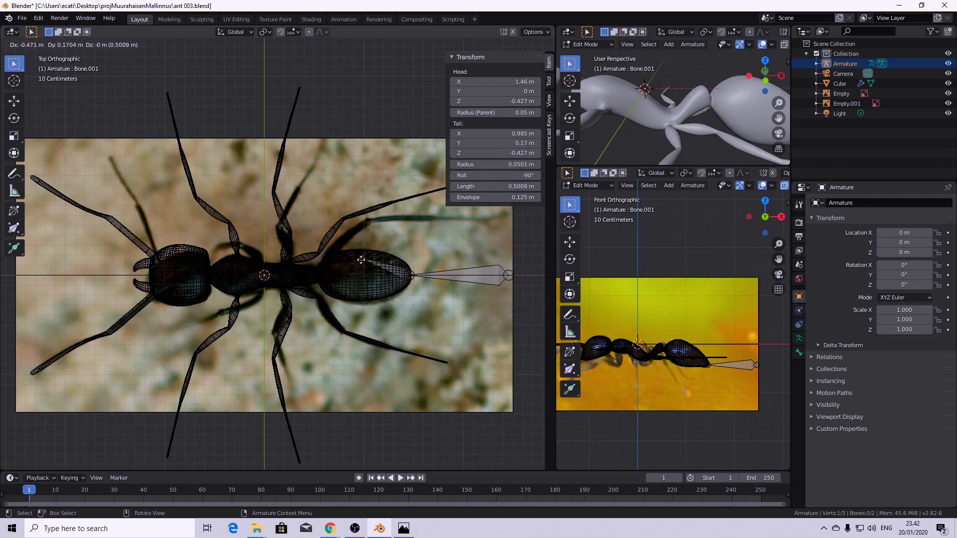
key(x)
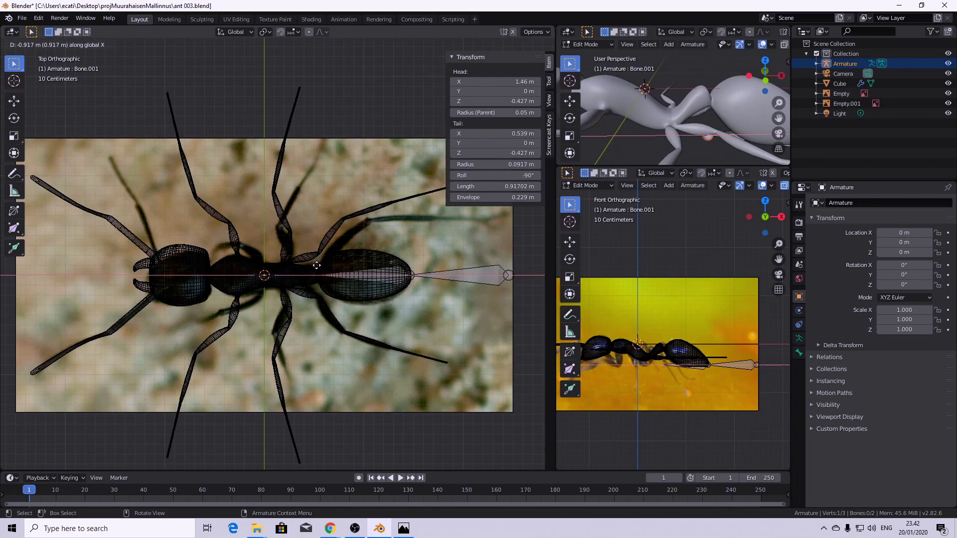
click(316, 266)
- Raise the abdomen bone's front joint along Z to about -0.111 m, where the abdomen meets the waist
scroll(338, 292, up, 4)
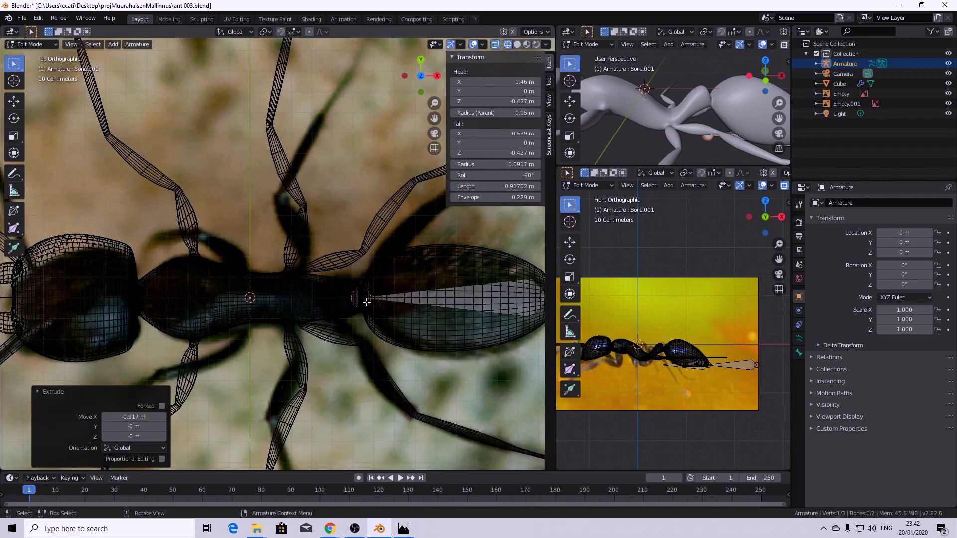
scroll(672, 398, up, 3)
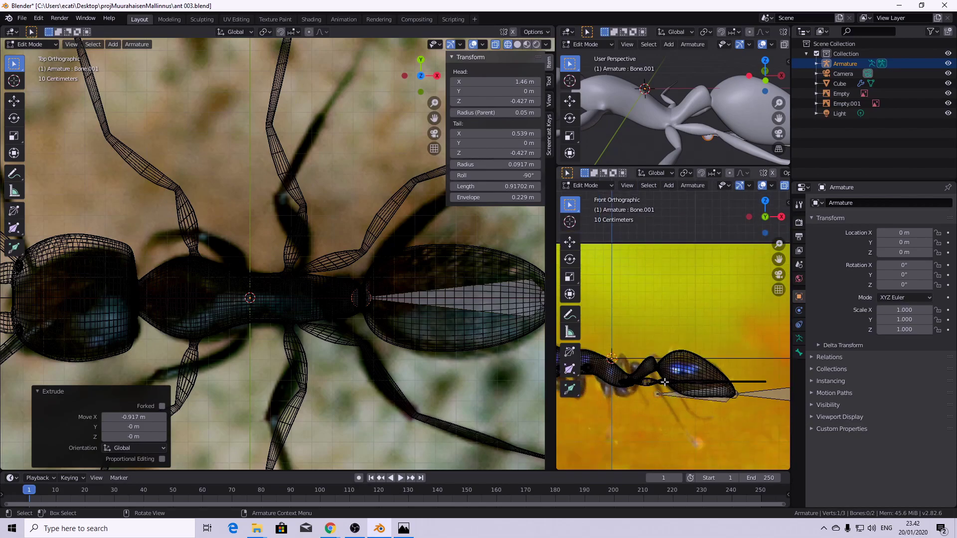
key(g)
key(z)
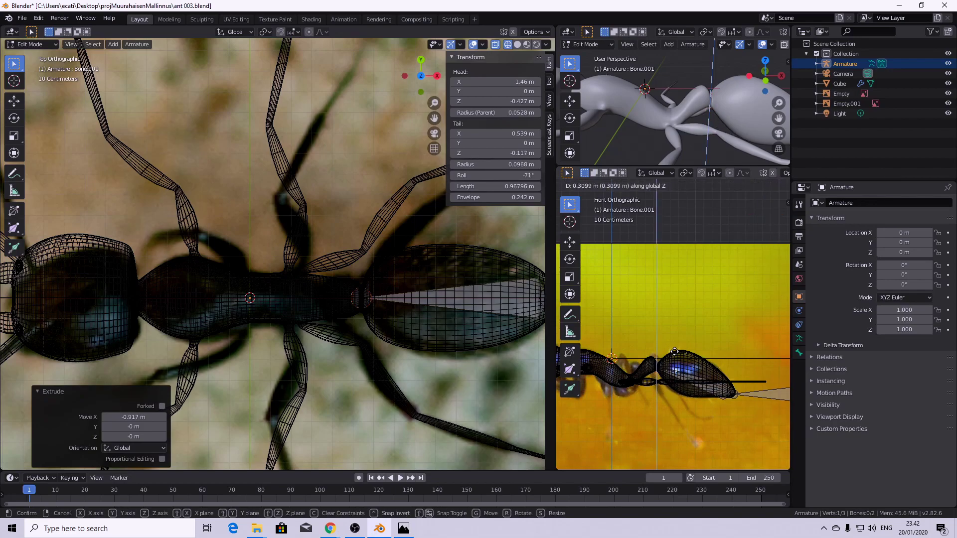
click(674, 351)
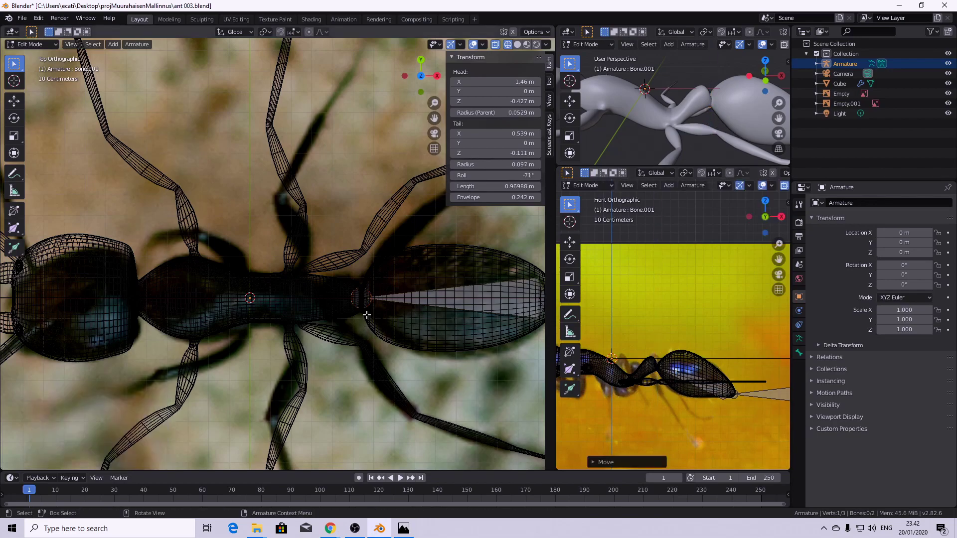
- Extrude two more bones forward along negative X, about 0.295 m through the waist and about 0.068 m beyond it
key(e)
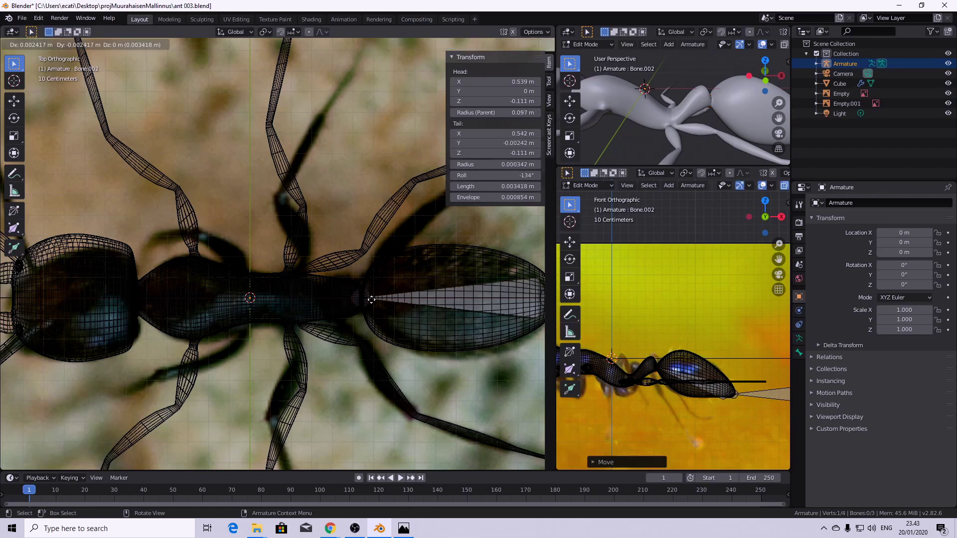
key(x)
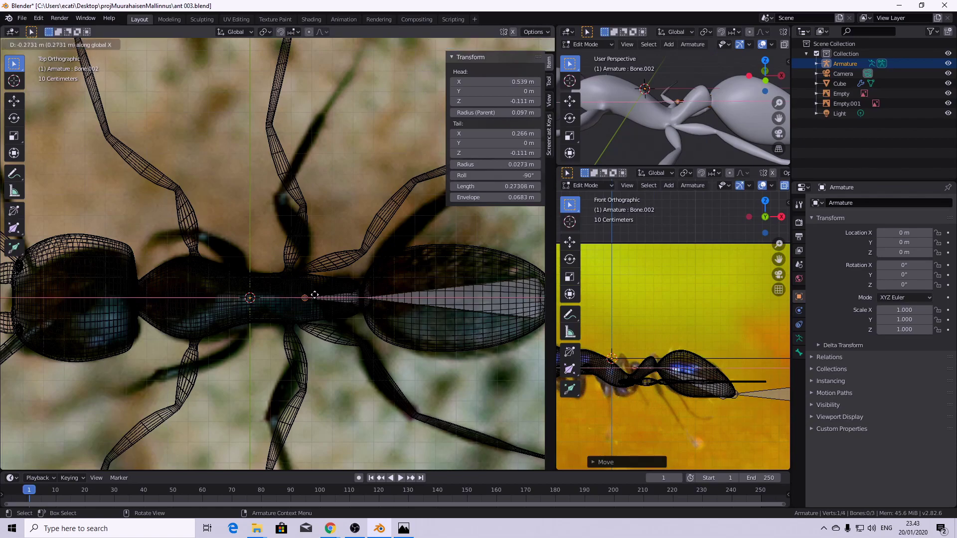
click(310, 297)
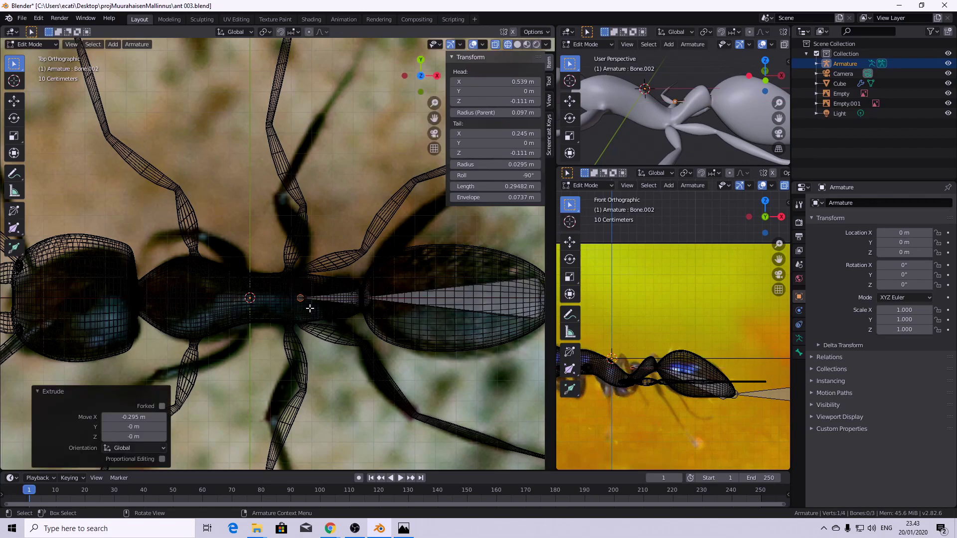
key(e)
key(x)
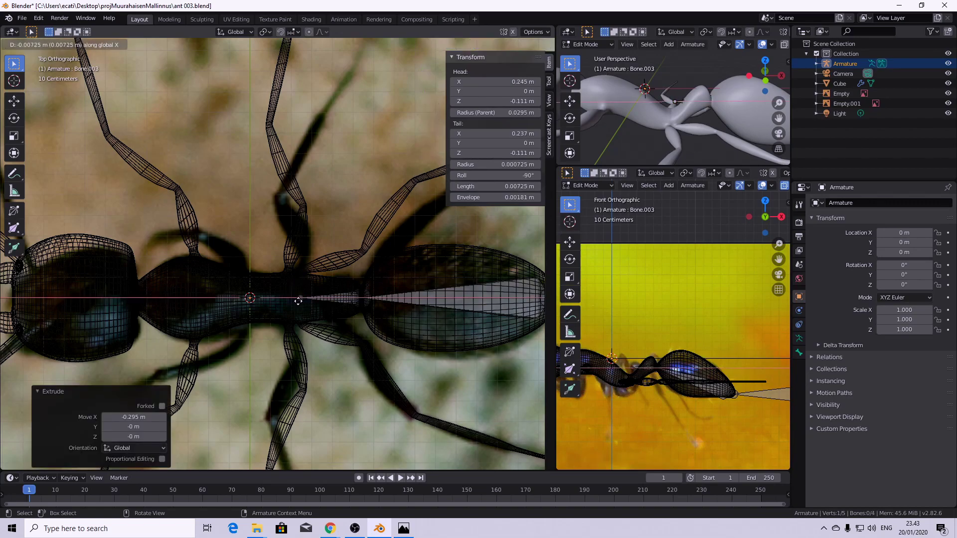
click(287, 304)
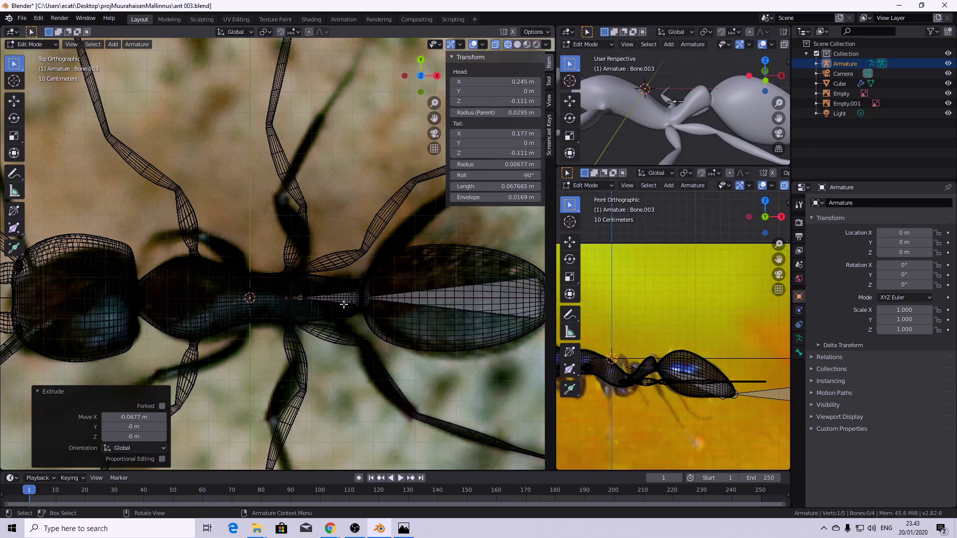
- Lower the joint between the two newest bones along Z to about -0.249 m, inside the narrow part of the waist
scroll(648, 343, up, 5)
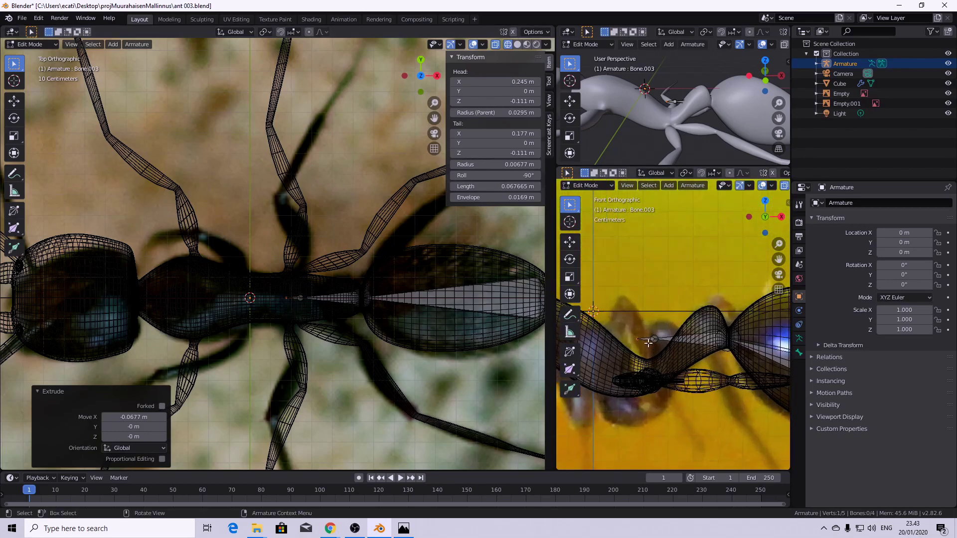
click(648, 343)
key(g)
key(z)
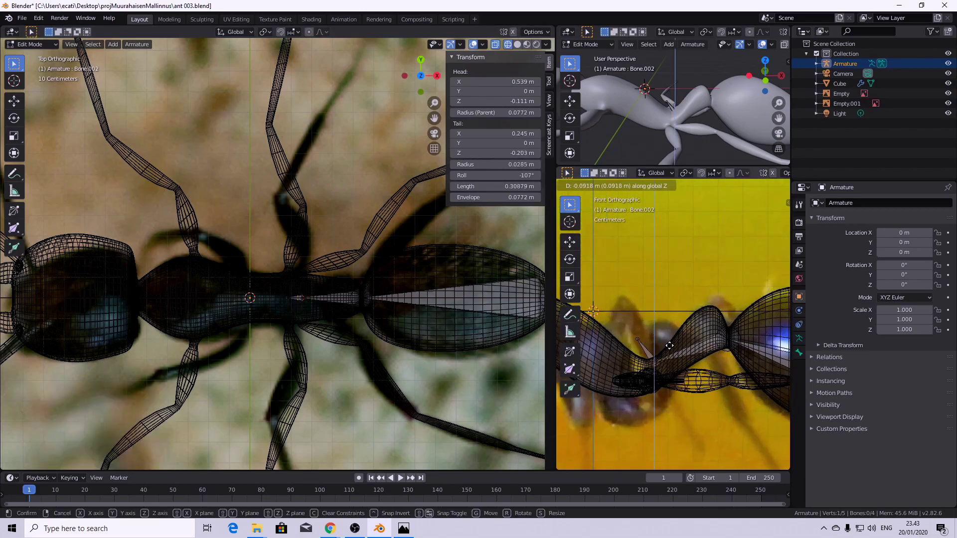
click(671, 356)
- Lower the front end of the last short bone along Z to about -0.245 m, inside the body mesh
click(635, 343)
key(g)
key(z)
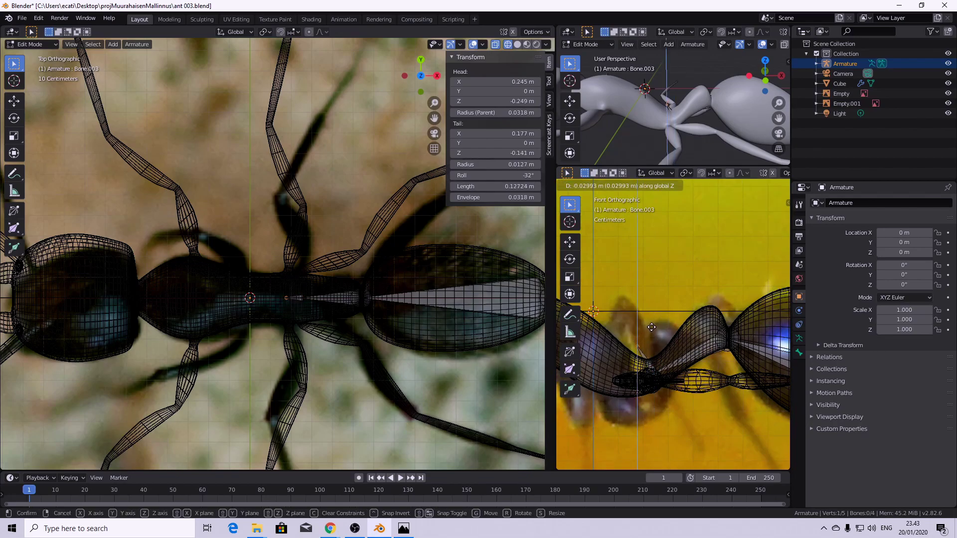
click(623, 329)
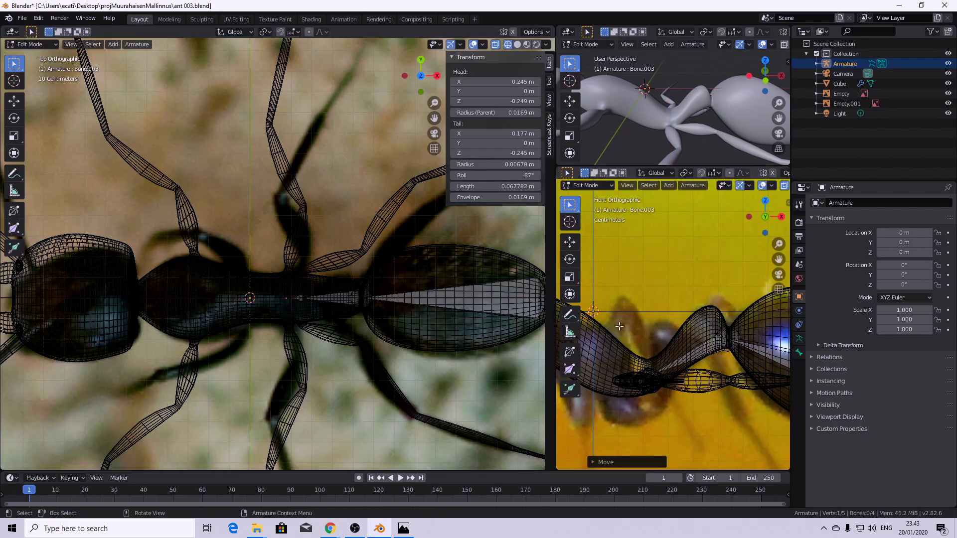
- Extrude two more bones forward along negative X through the thorax, about 0.428 m and about 0.321 m long
key(e)
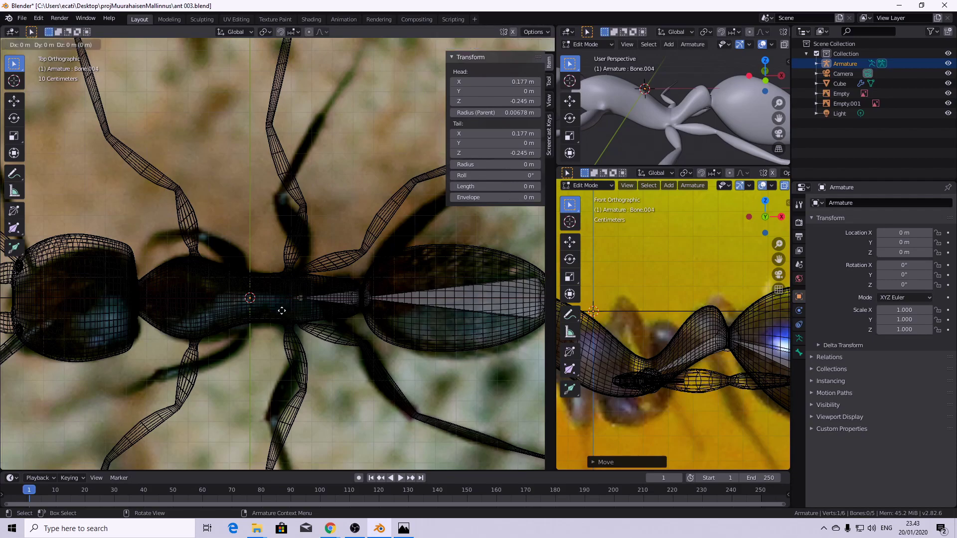
key(x)
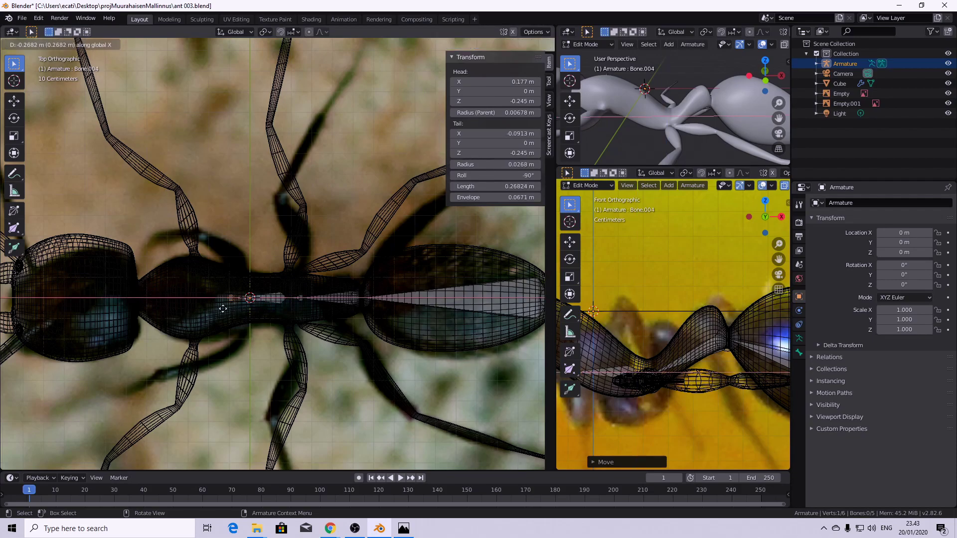
click(193, 307)
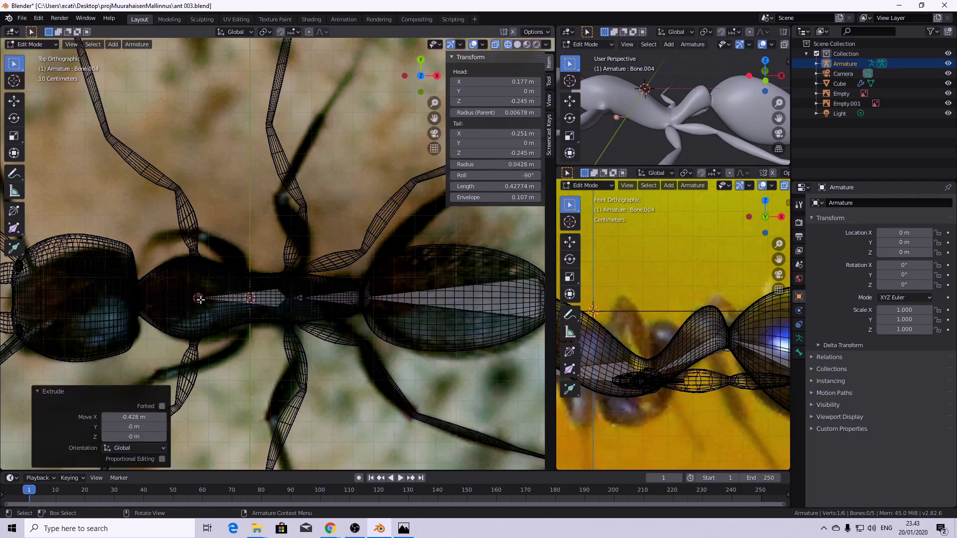
key(e)
click(134, 299)
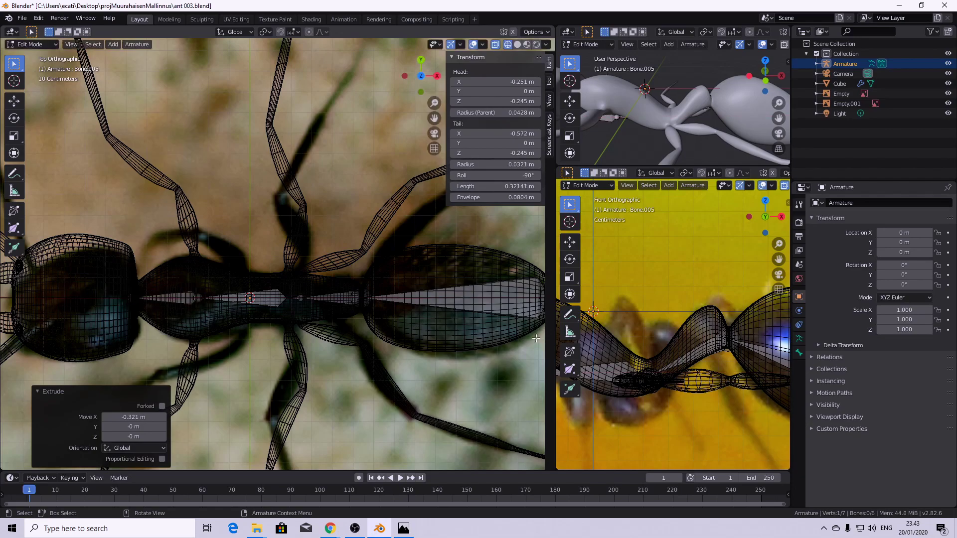
- Raise the joint between the two new thorax bones along Z to about -0.042 m, inside the body mesh
scroll(648, 328, down, 4)
shift+middle_drag(649, 329, 712, 326)
click(664, 344)
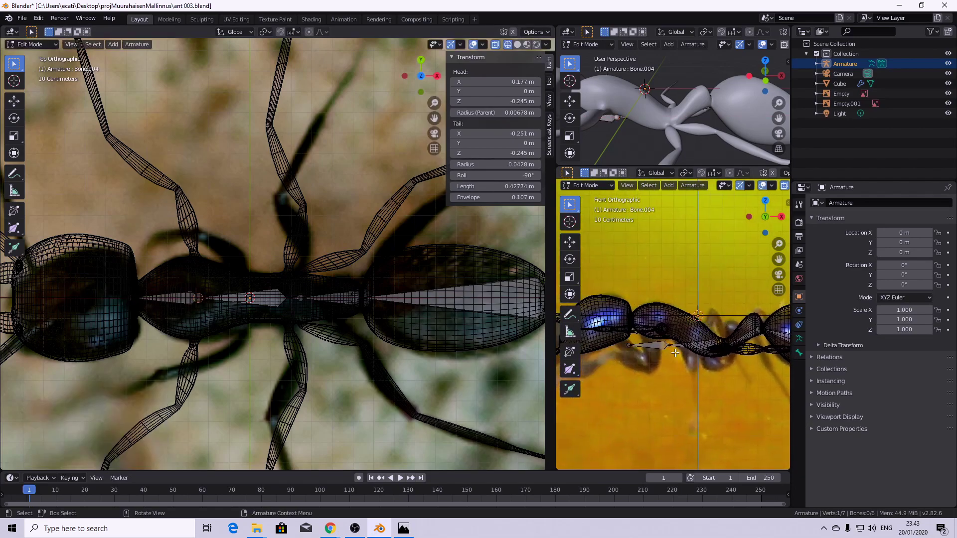
key(g)
key(z)
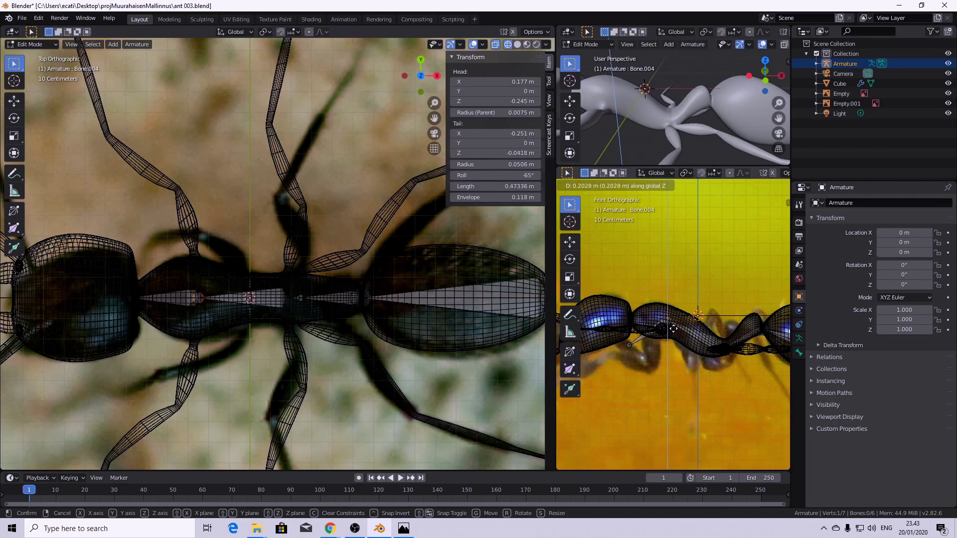
click(674, 329)
- Raise the front end of the last thorax bone along Z to about -0.038 m and shift it along X to about -0.55 m
click(629, 345)
key(g)
key(z)
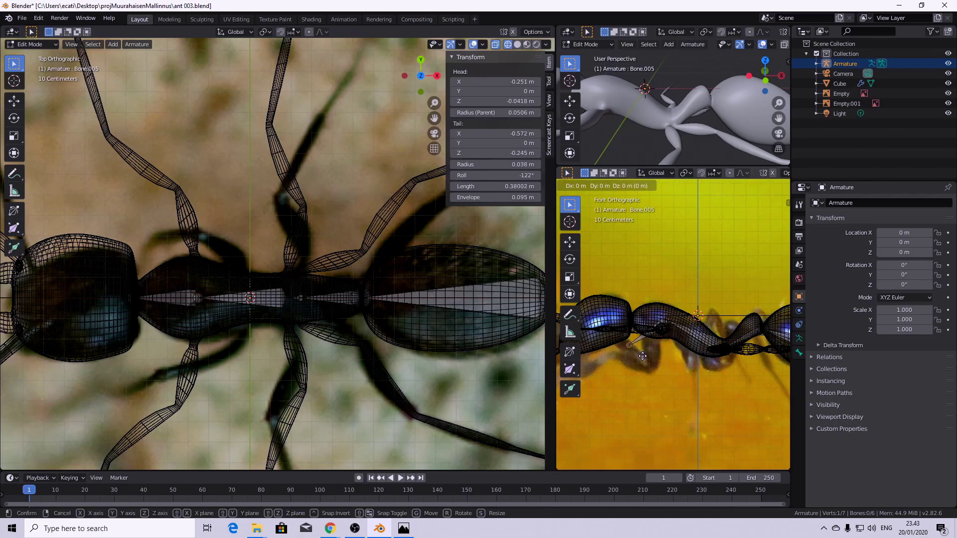
click(651, 330)
key(g)
key(x)
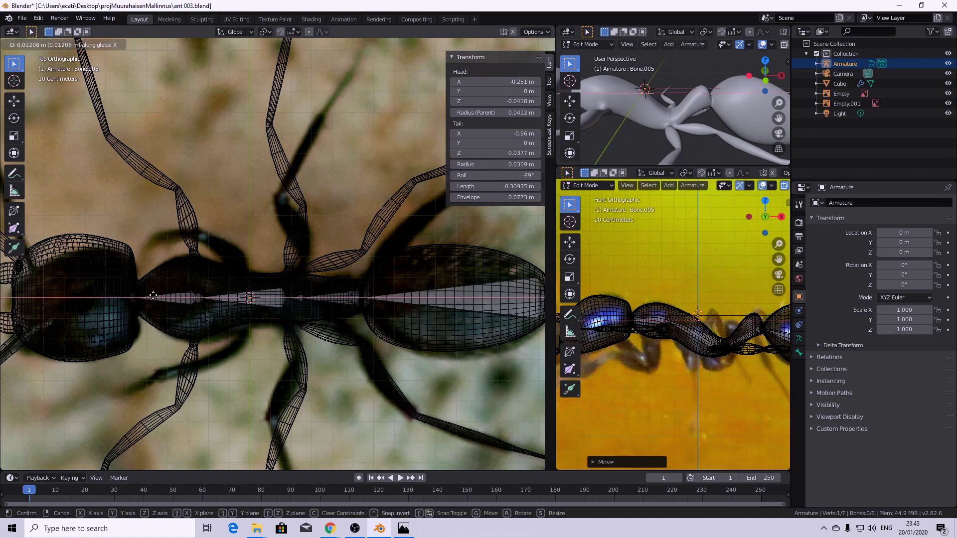
click(165, 305)
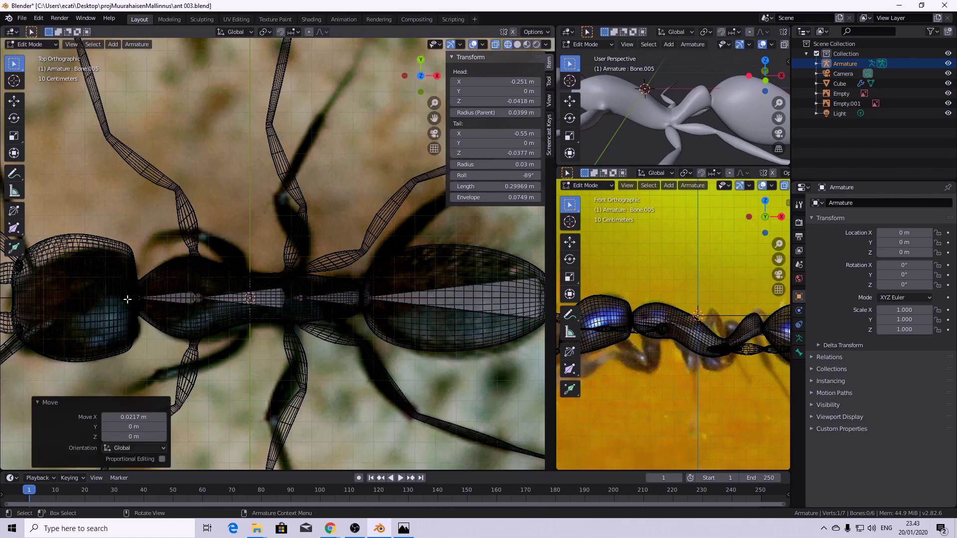
- Extrude a head bone about 0.481 m along negative X from the front end of the chain
key(e)
key(x)
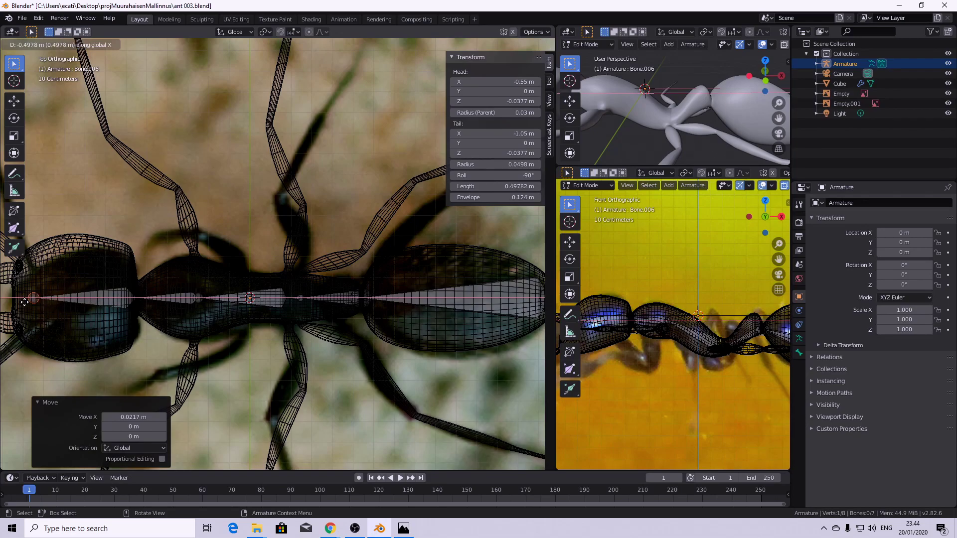
click(48, 299)
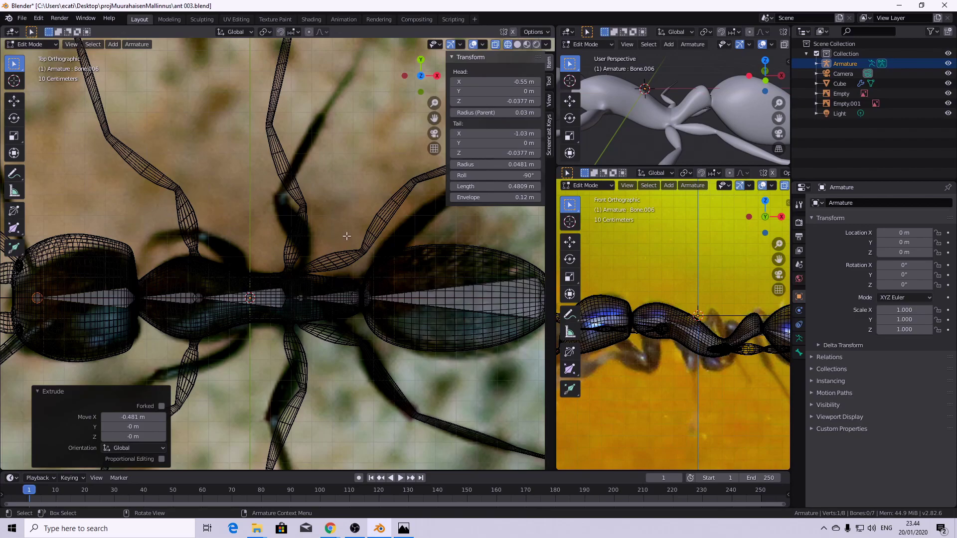
- Save the project under the new file name ant 004.blend
scroll(347, 238, down, 2)
click(22, 18)
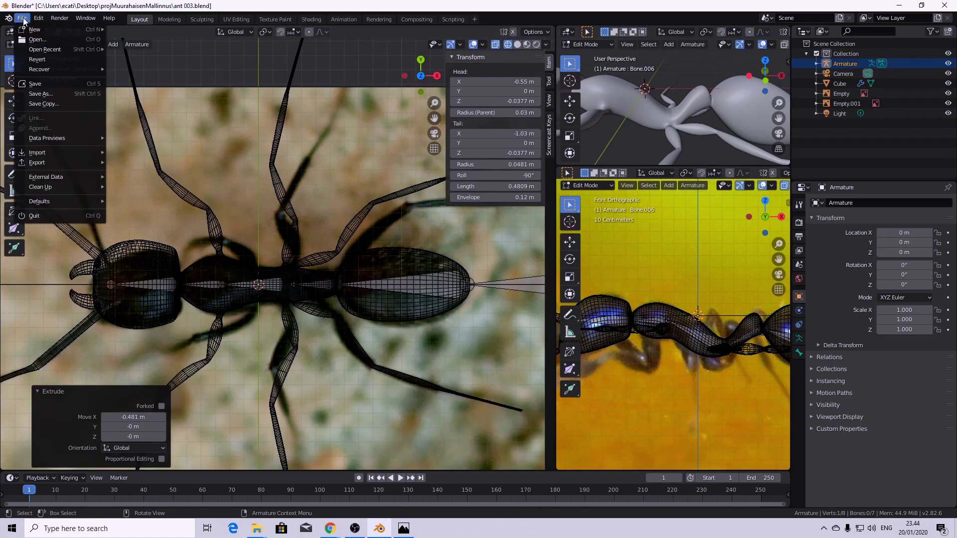
click(50, 104)
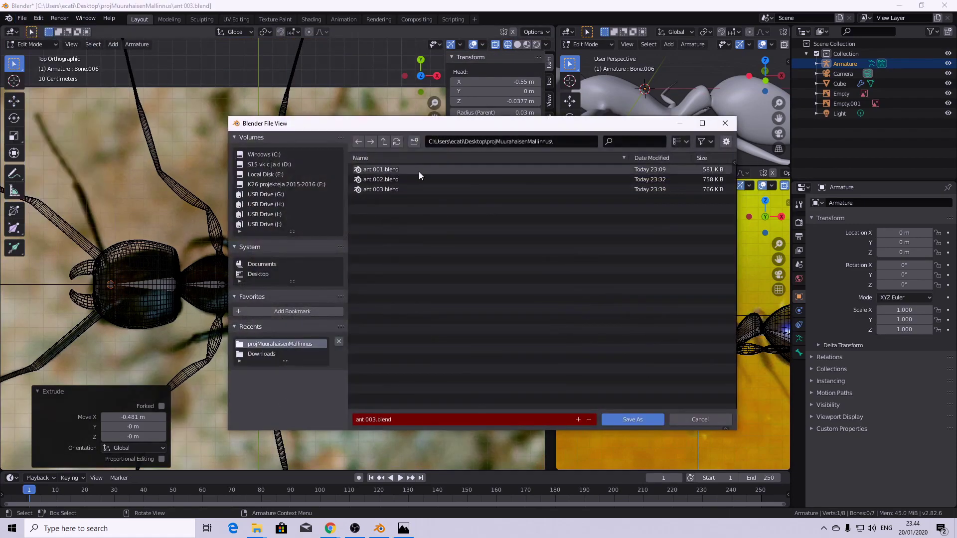
click(396, 425)
drag(396, 424, 374, 425)
text(4)
key(Return)
key(Return)
- Enable X-Axis Mirror in the armature's editing options
click(549, 101)
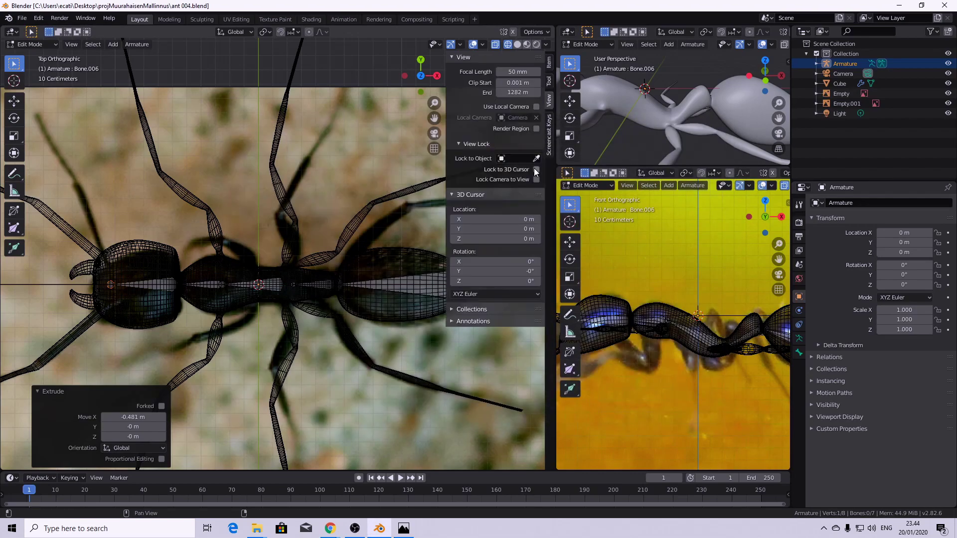
click(550, 82)
click(456, 118)
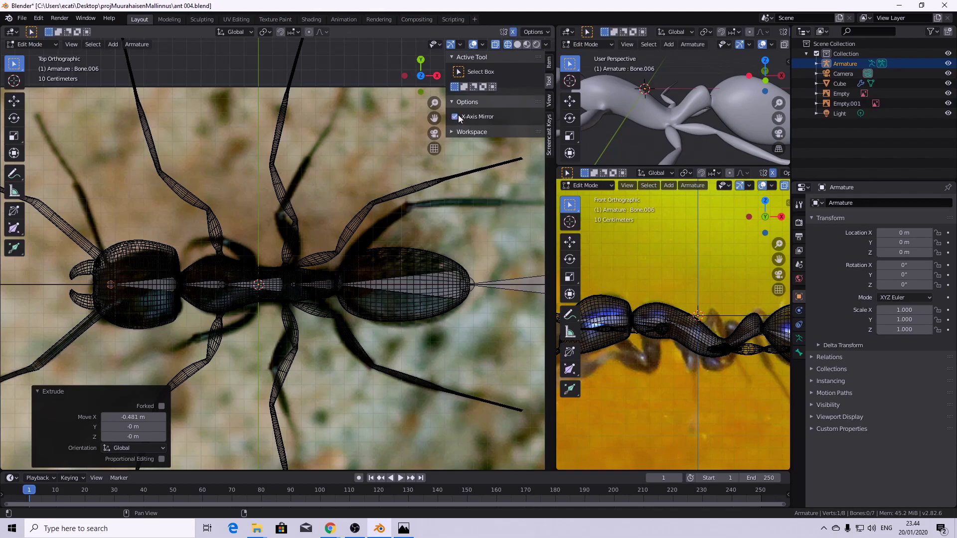
- Switch to Object Mode and hide both reference images, Empty and Empty.001
scroll(248, 370, down, 3)
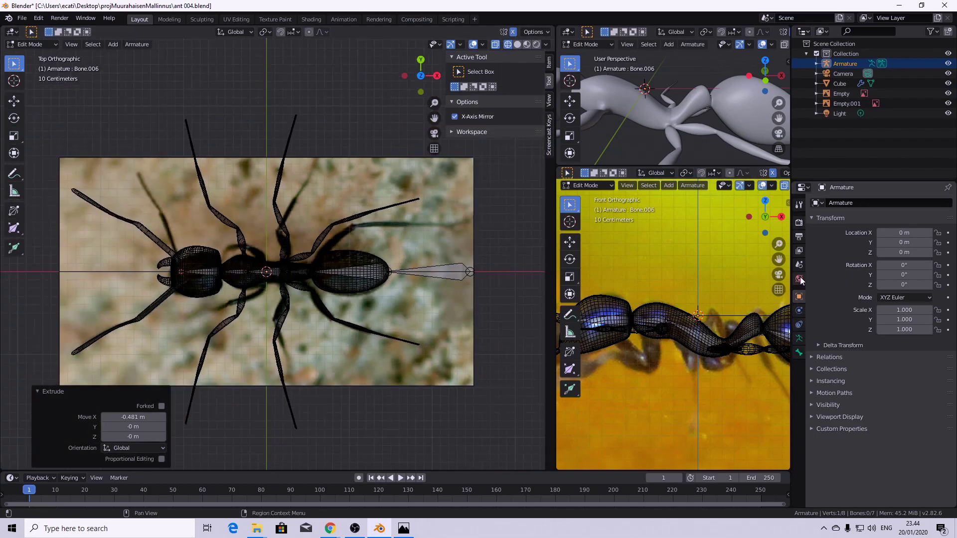
key(Tab)
click(352, 250)
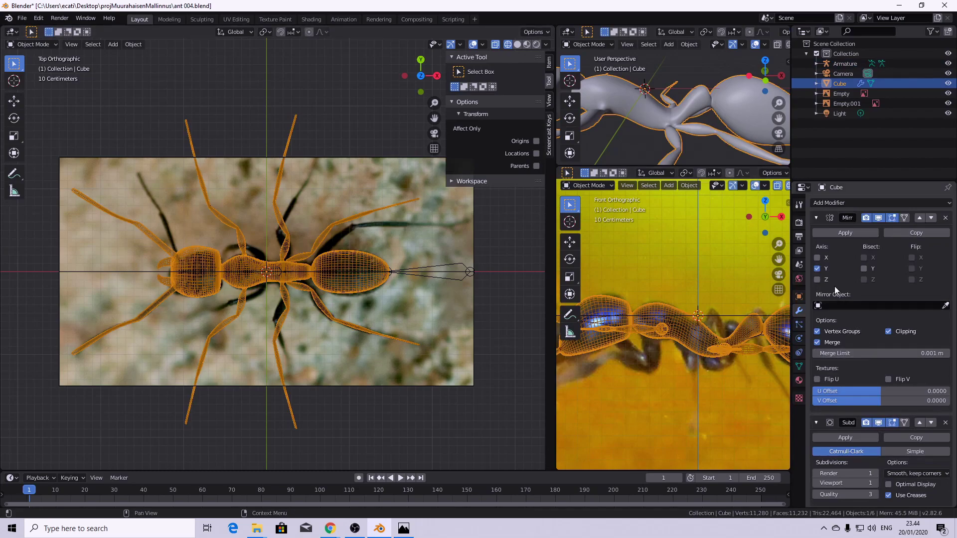
scroll(288, 256, up, 2)
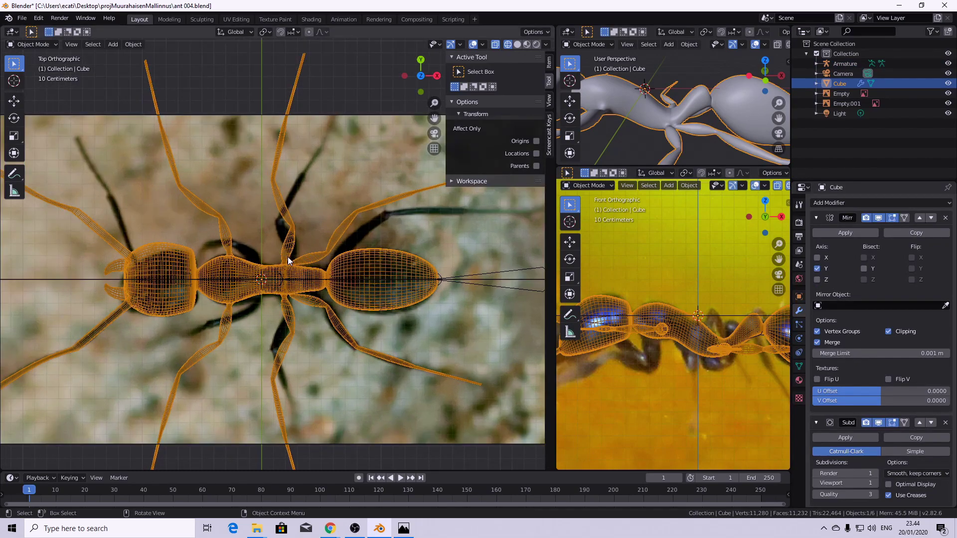
scroll(349, 259, down, 1)
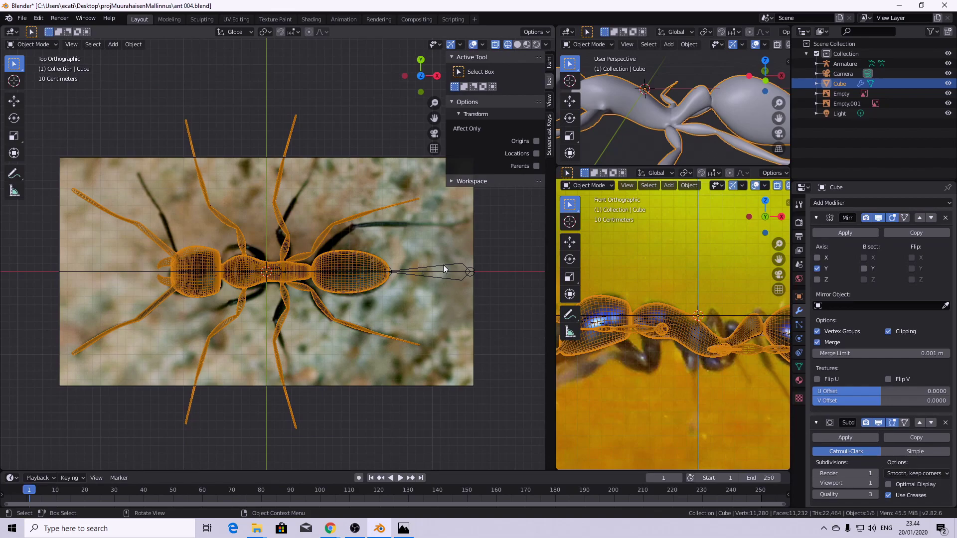
click(846, 94)
drag(949, 94, 953, 105)
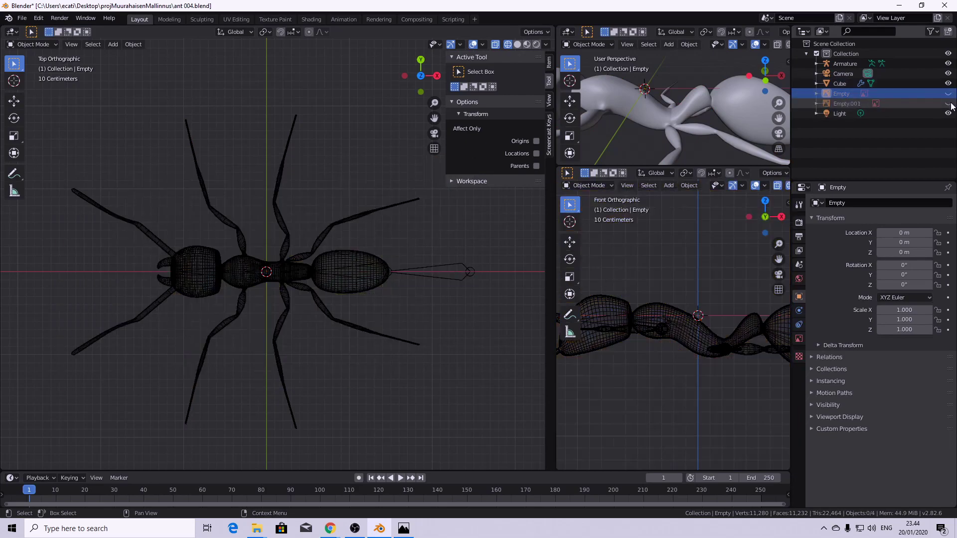
- Rotate the armature and the ant mesh together by 90° about the global Z axis
click(489, 272)
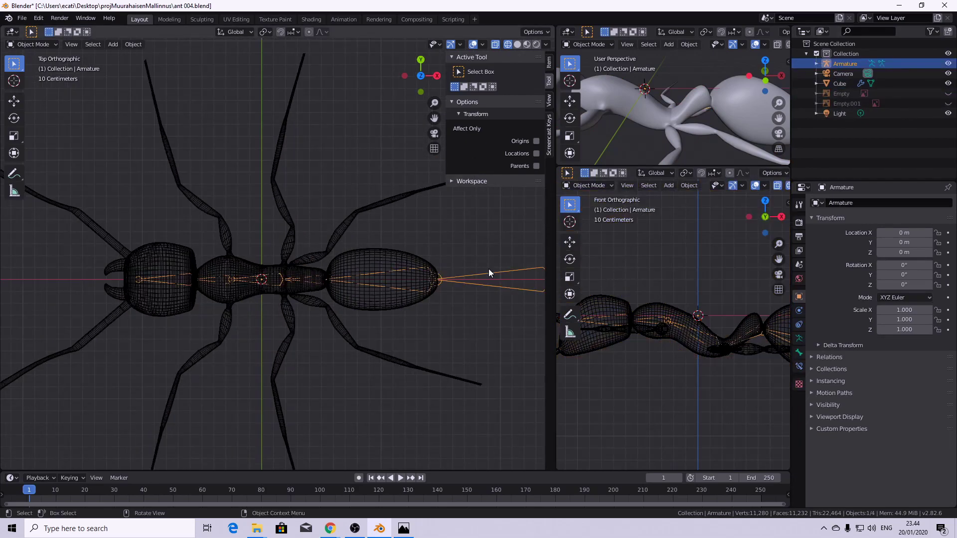
shift+click(389, 255)
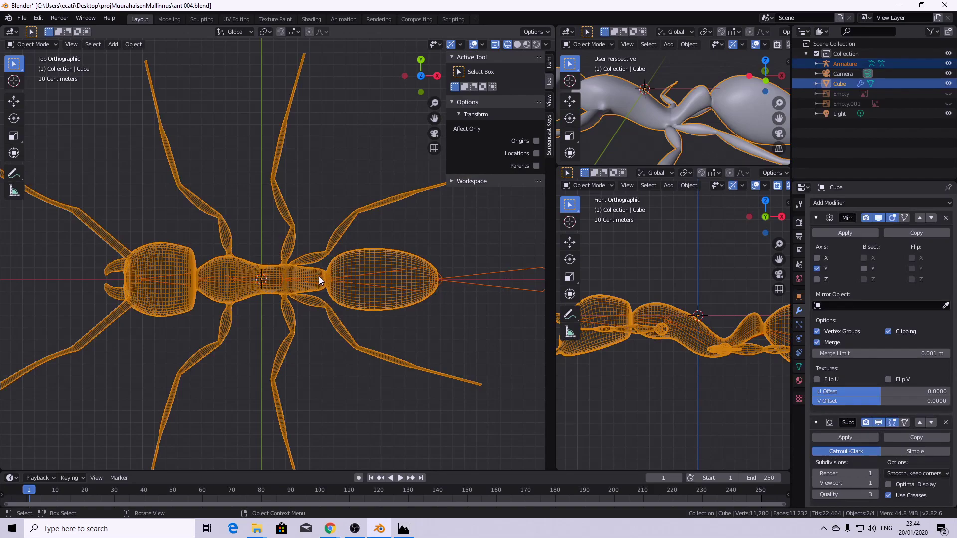
key(r)
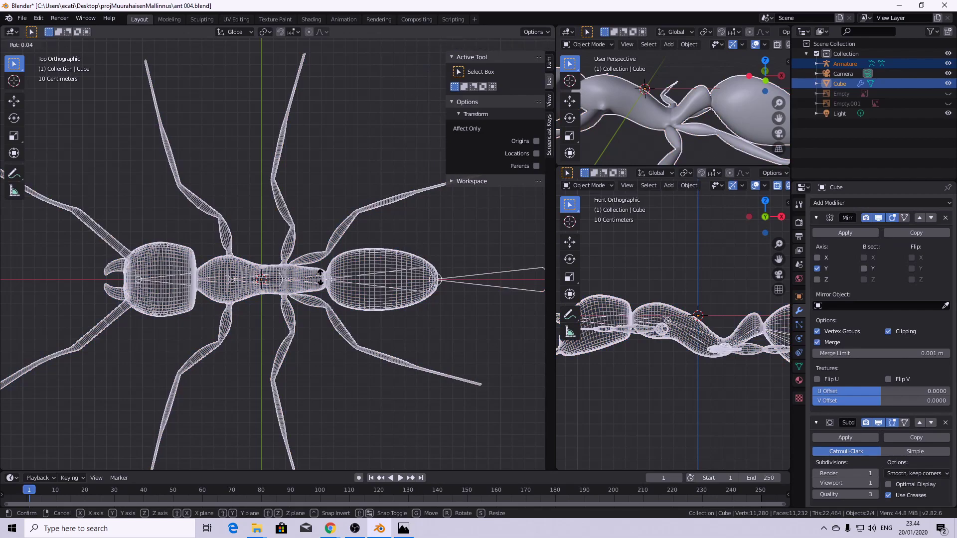
text(z)
text(90)
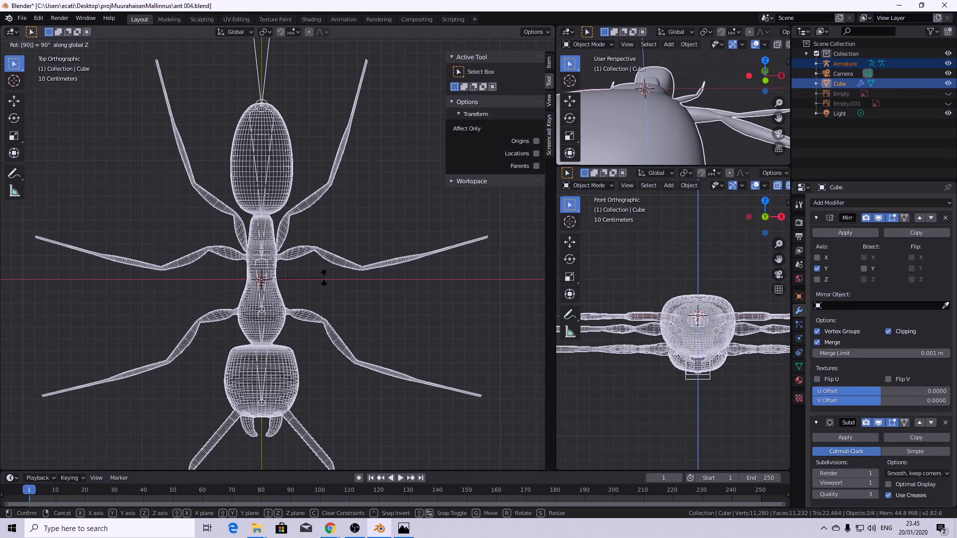
key(Return)
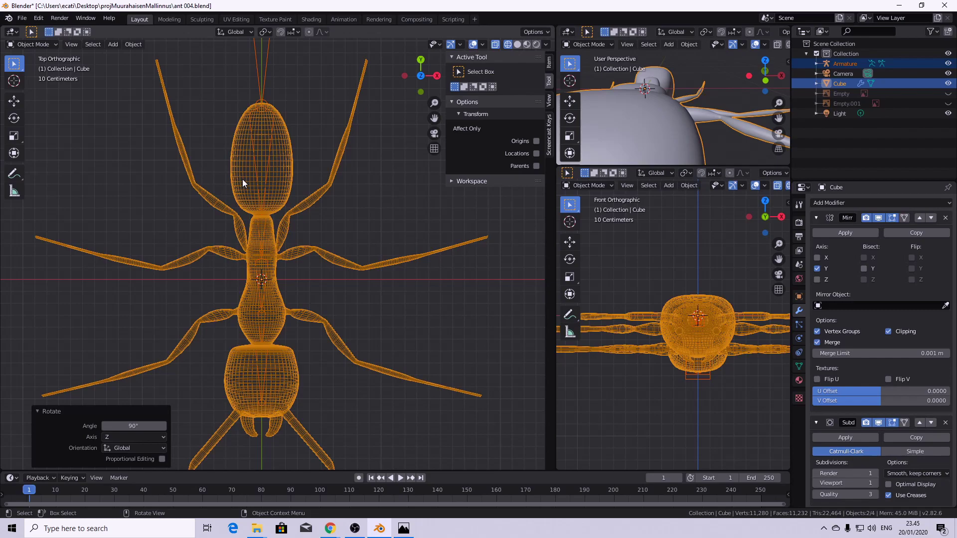
- Apply the rotation of the armature and mesh, and switch the mesh's Mirror modifier axis from Y to X
key(ctrl+a)
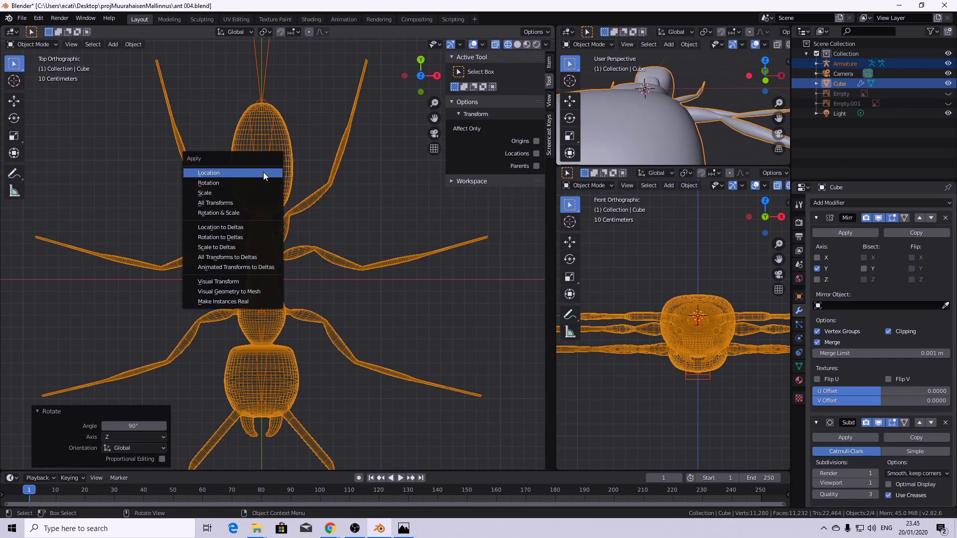
click(201, 185)
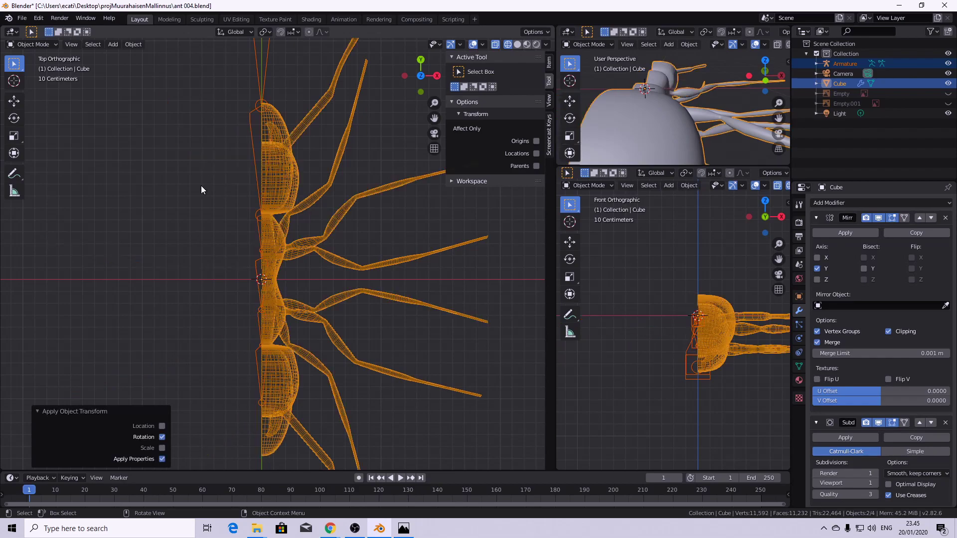
click(818, 269)
click(818, 258)
middle_drag(396, 318, 241, 337)
scroll(241, 337, up, 5)
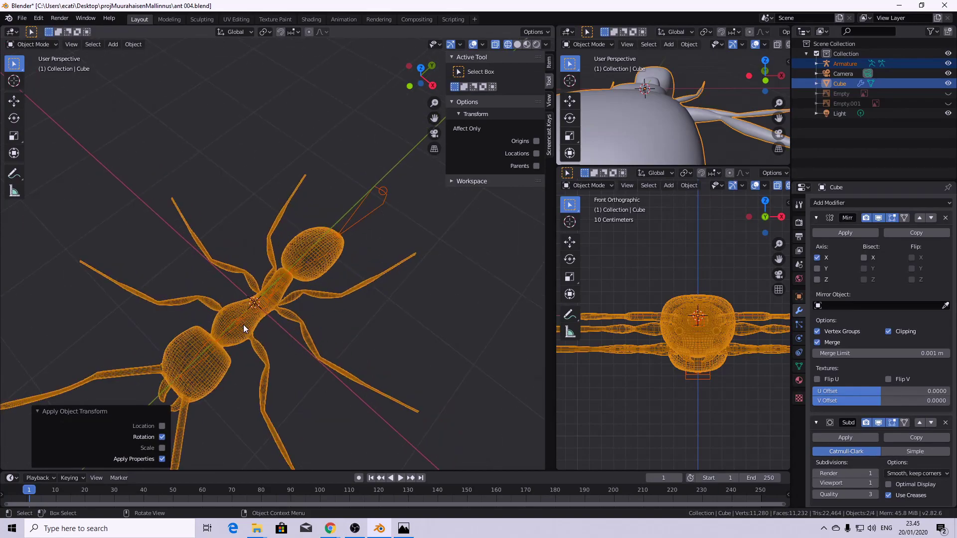
- Select only the armature and open it in Edit Mode from the top view
click(381, 204)
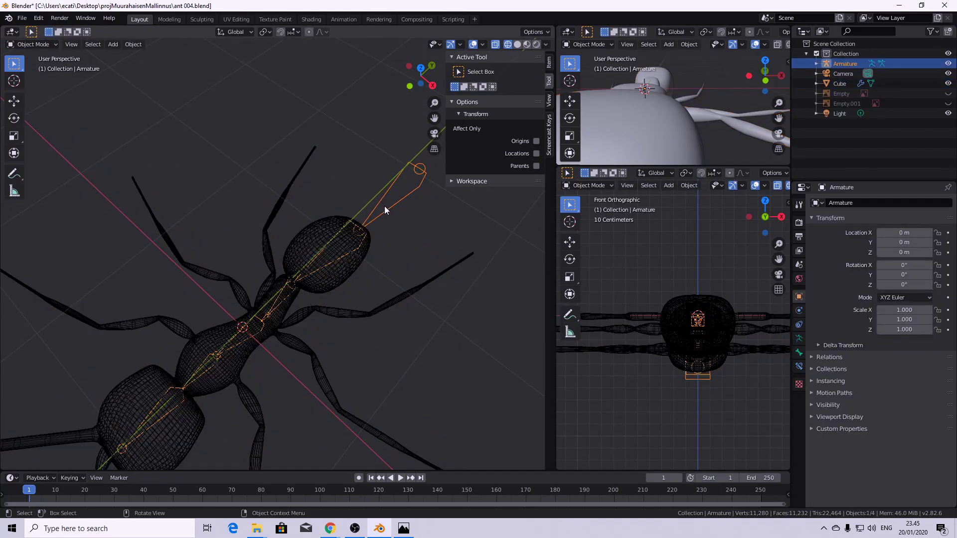
key(KP_7)
key(Tab)
scroll(384, 207, down, 4)
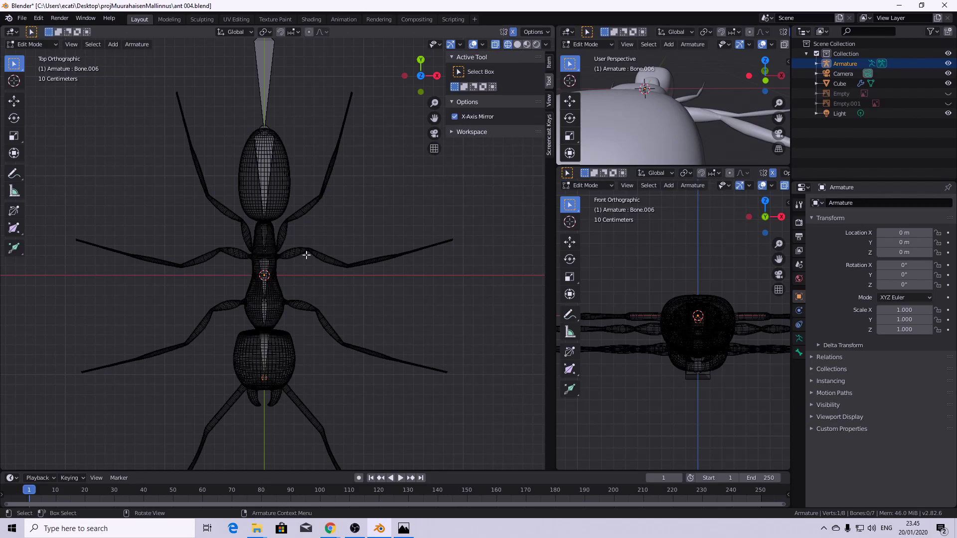
scroll(301, 255, up, 2)
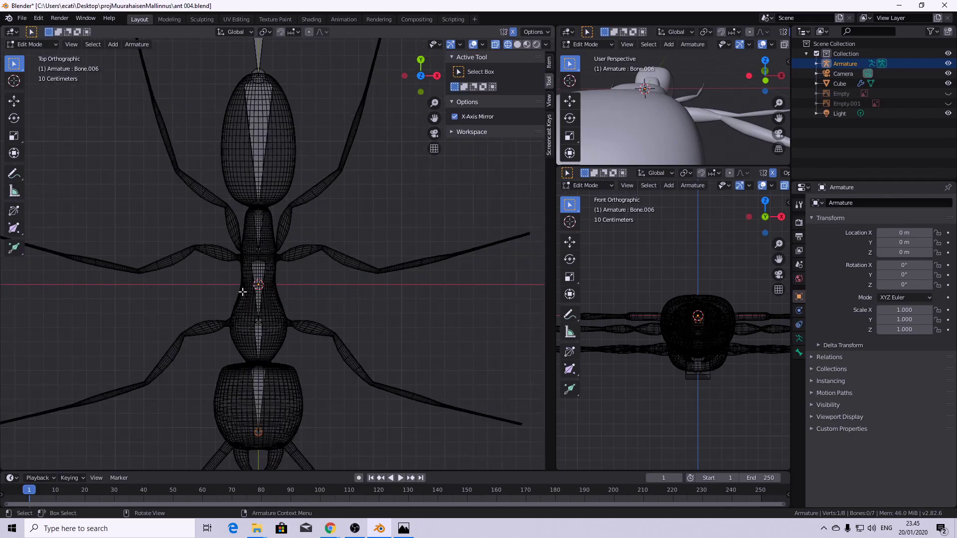
- Extrude a bone from the waist joint beside the middle legs about 0.26 m in X and 0.012 m in Y into the positive-X leg
scroll(241, 293, up, 4)
click(226, 238)
click(218, 275)
click(220, 269)
click(223, 239)
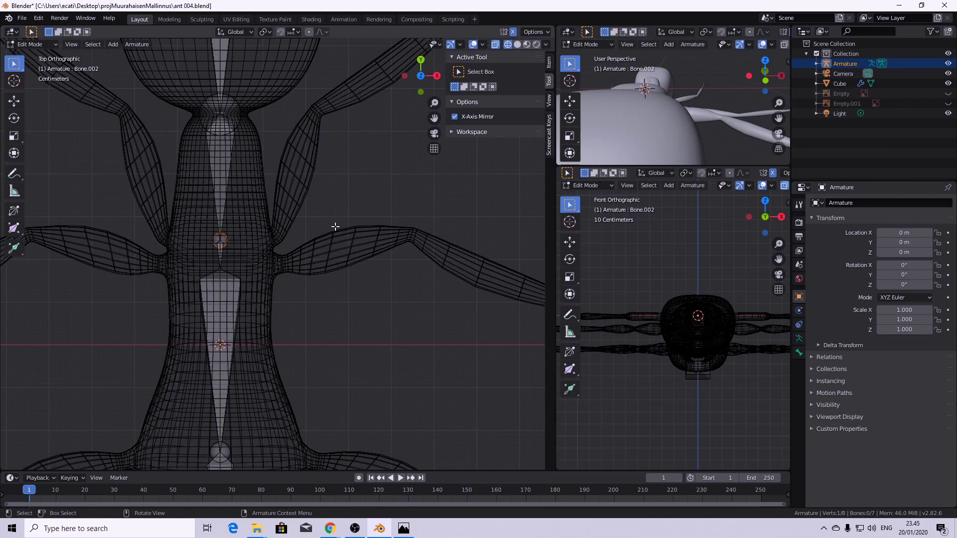
scroll(205, 240, down, 2)
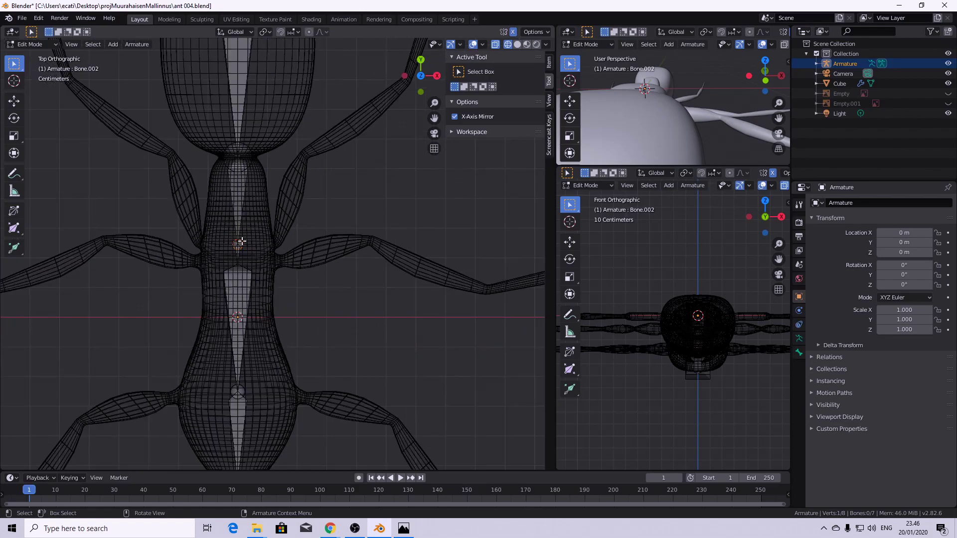
key(e)
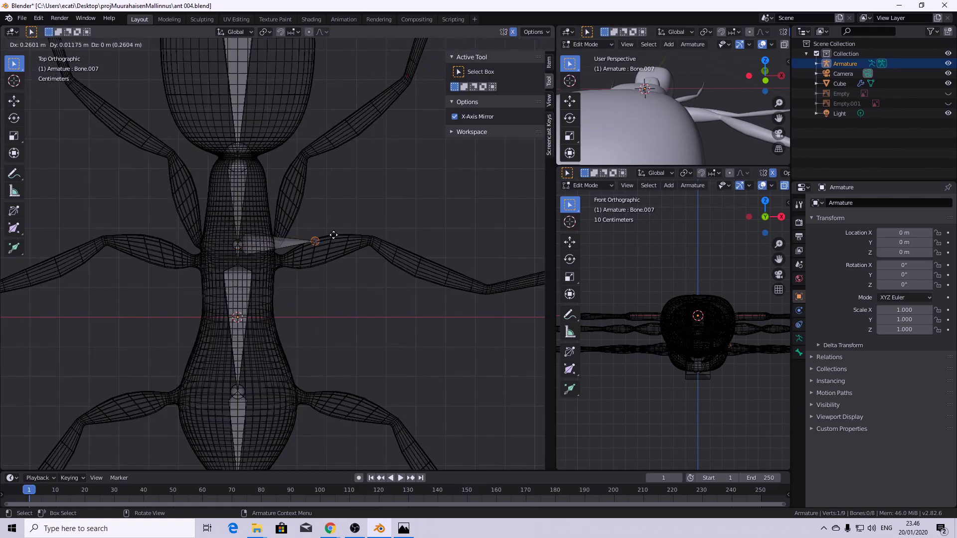
click(334, 236)
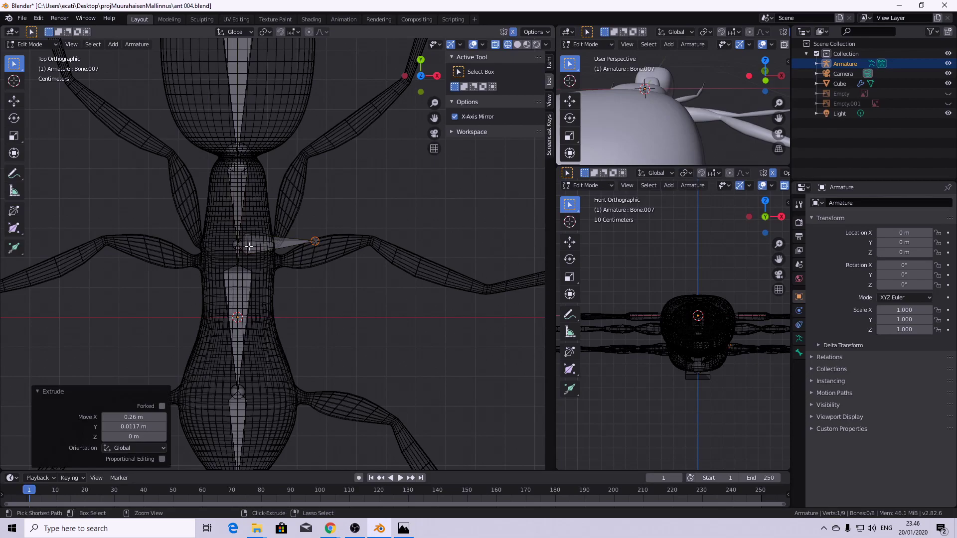
- Undo the last single-bone extrusion and fork-extrude mirrored bones from the same joint, about 0.118 m in X and 0.002 m in Y
key(ctrl+z)
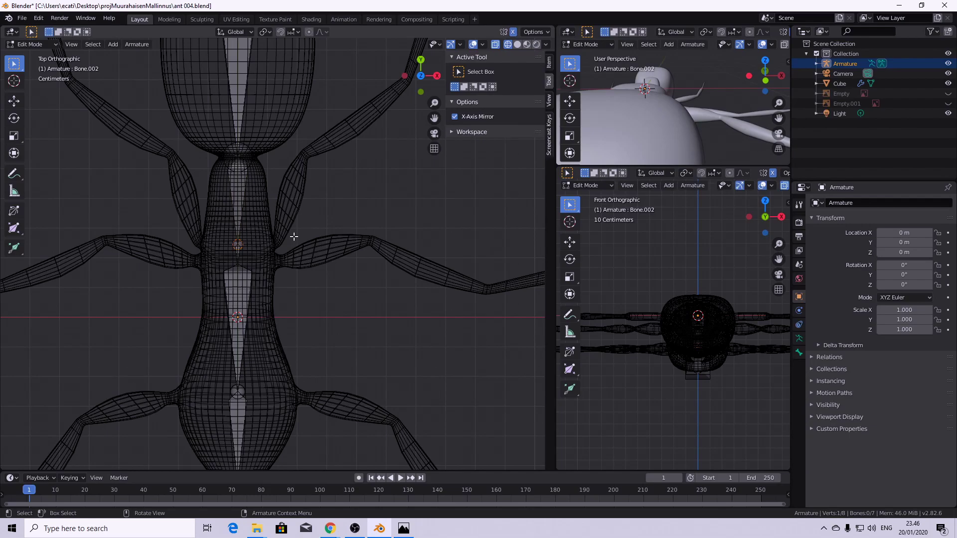
scroll(294, 236, down, 1)
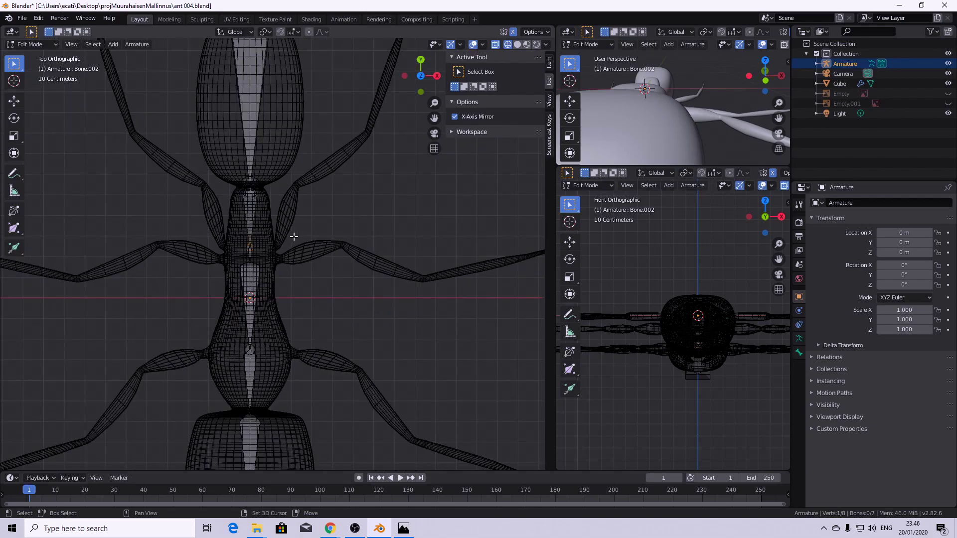
key(shift+e)
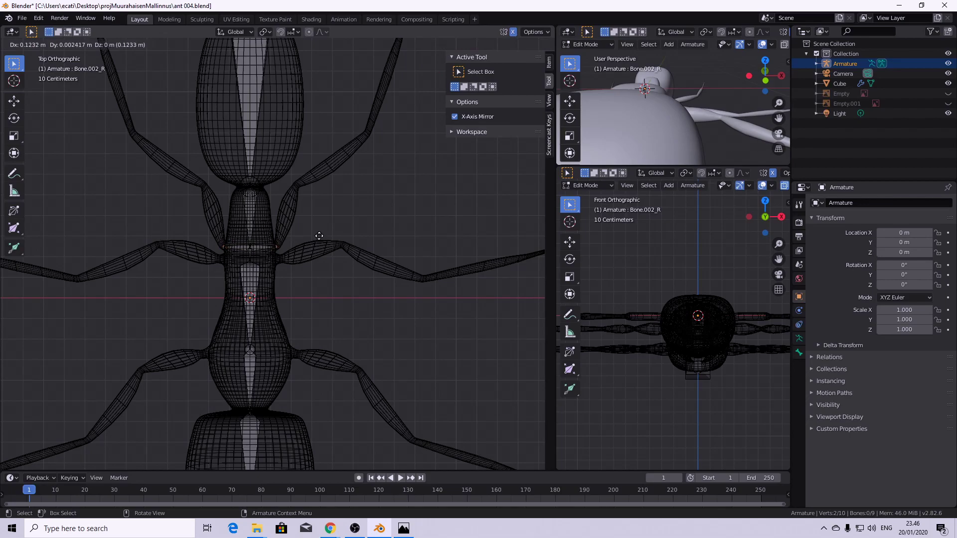
click(318, 236)
- Move the tips of the mirrored hip bones down into the hind-leg roots in the right side view
middle_drag(648, 324, 673, 355)
key(KP_3)
scroll(748, 391, up, 3)
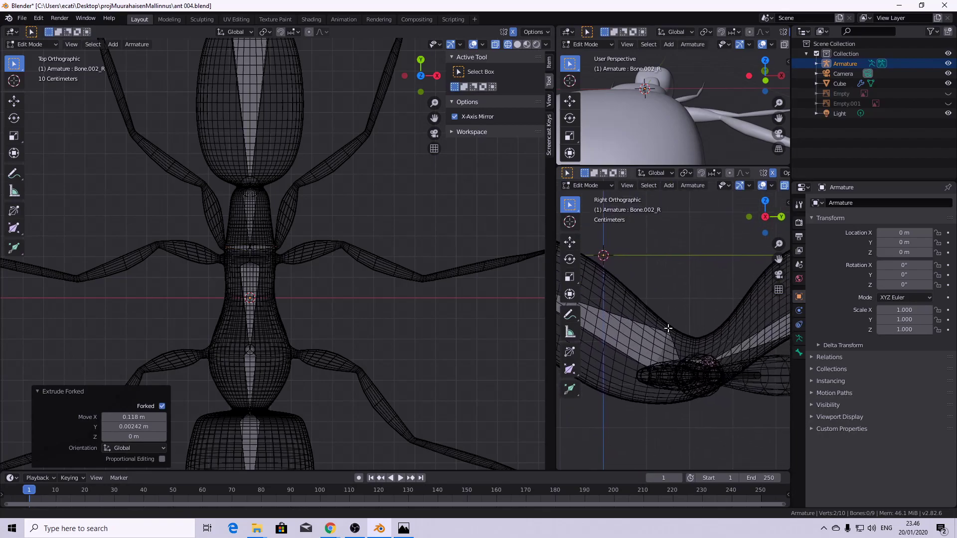
scroll(688, 369, up, 3)
shift+middle_drag(733, 406, 704, 357)
scroll(658, 115, down, 6)
middle_drag(658, 114, 633, 125)
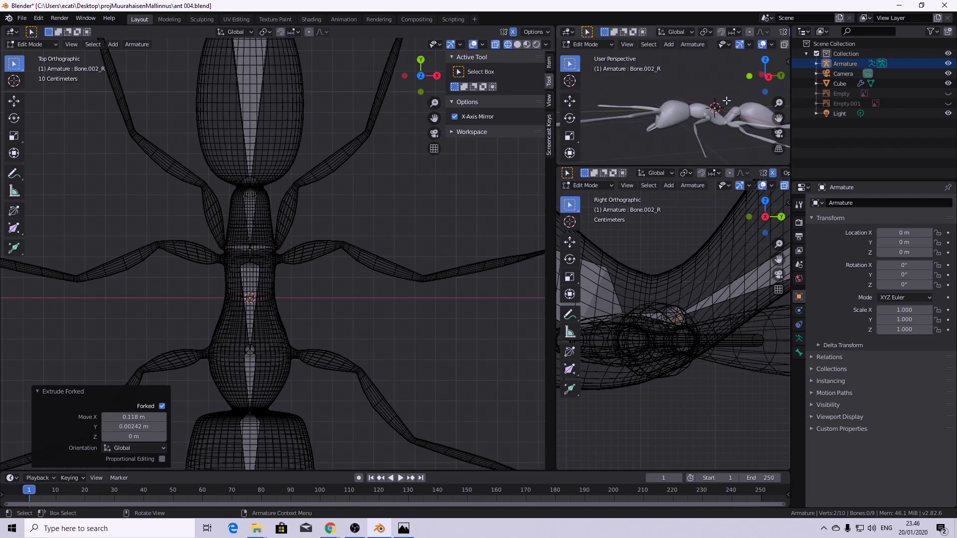
scroll(308, 239, up, 2)
scroll(307, 220, up, 5)
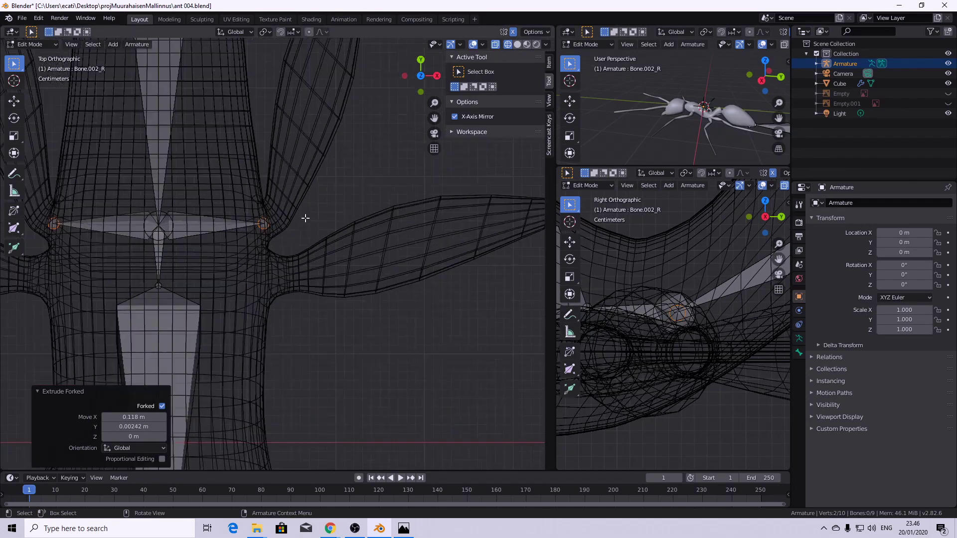
key(g)
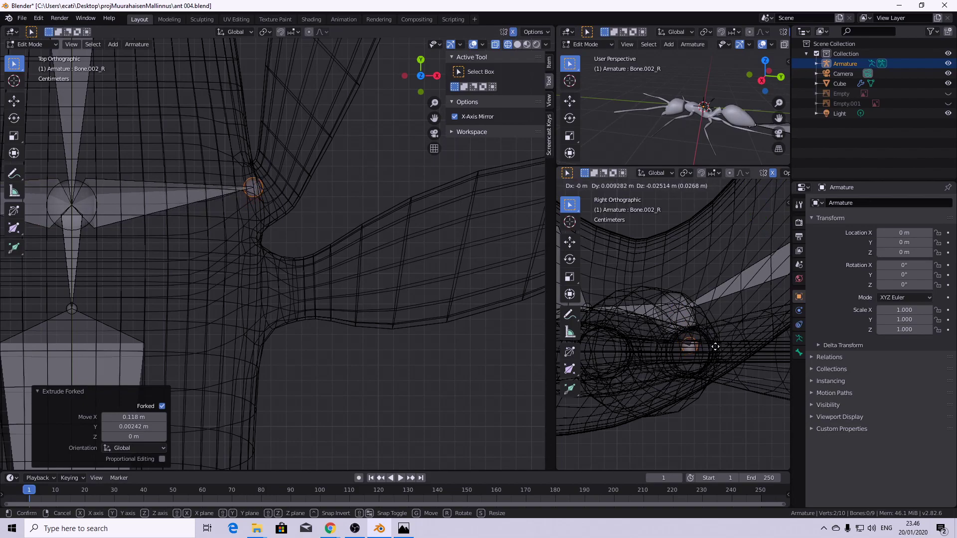
click(695, 349)
- Extrude the first hind-leg bone from the hip tip to the first knee, about 0.108 m in X and 0.286 m in Y
scroll(334, 204, down, 3)
scroll(334, 203, down, 3)
shift+middle_drag(331, 187, 312, 304)
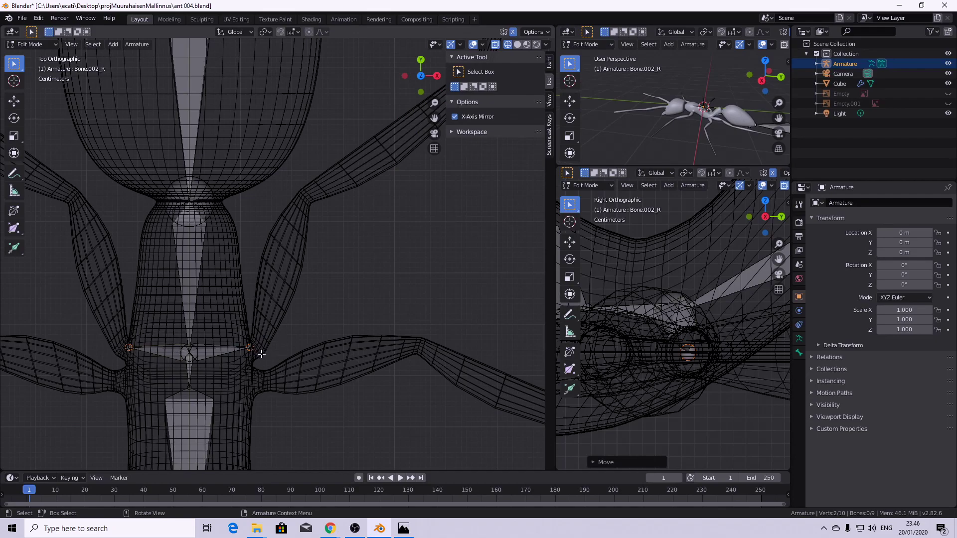
key(e)
click(317, 209)
- Extrude the second hind-leg bone to the next leg bend, about 0.346 m in X and 0.26 m in Y
middle_drag(593, 293, 698, 375)
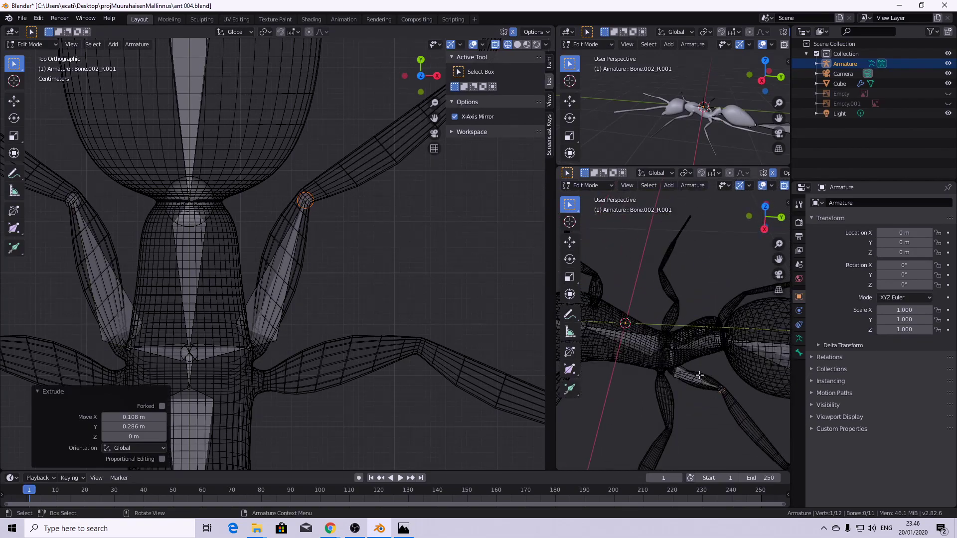
scroll(698, 375, up, 6)
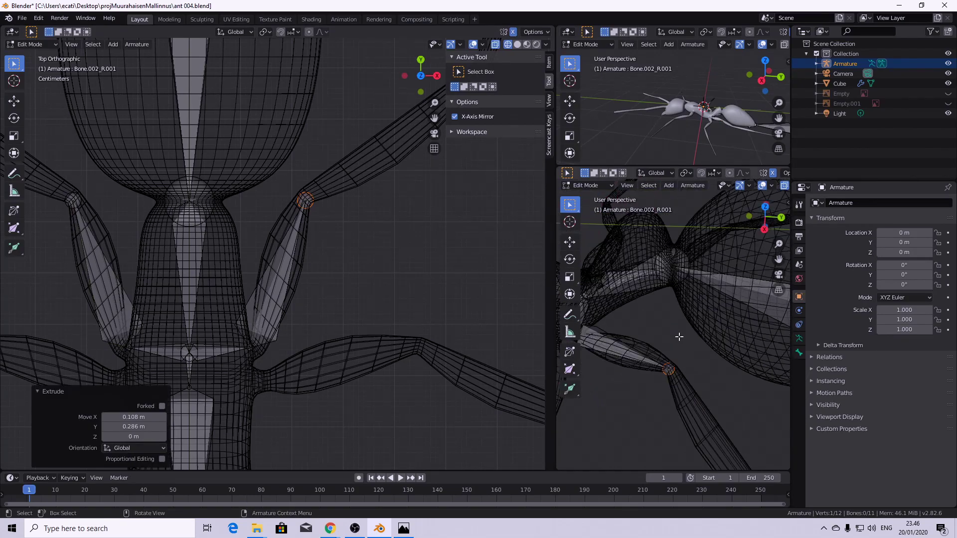
key(KP_3)
scroll(342, 208, down, 3)
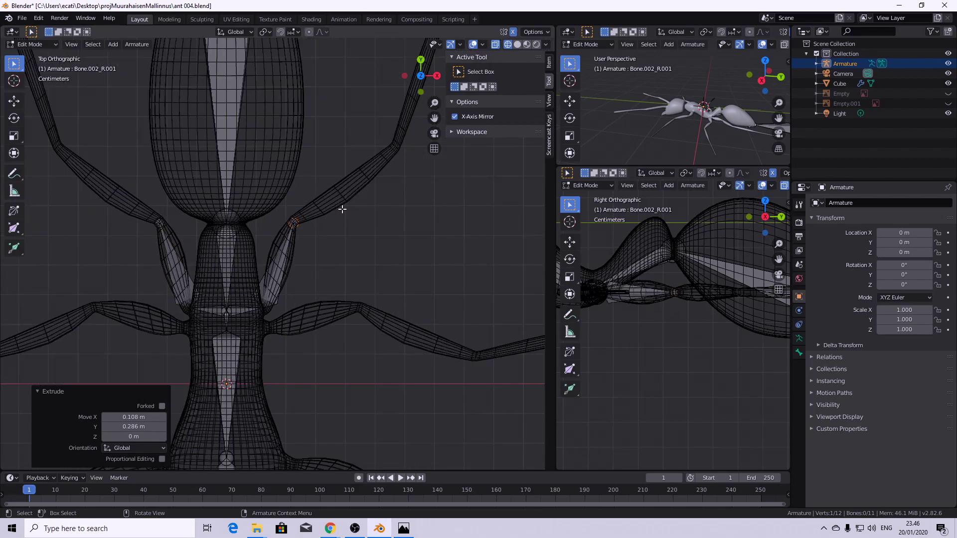
key(e)
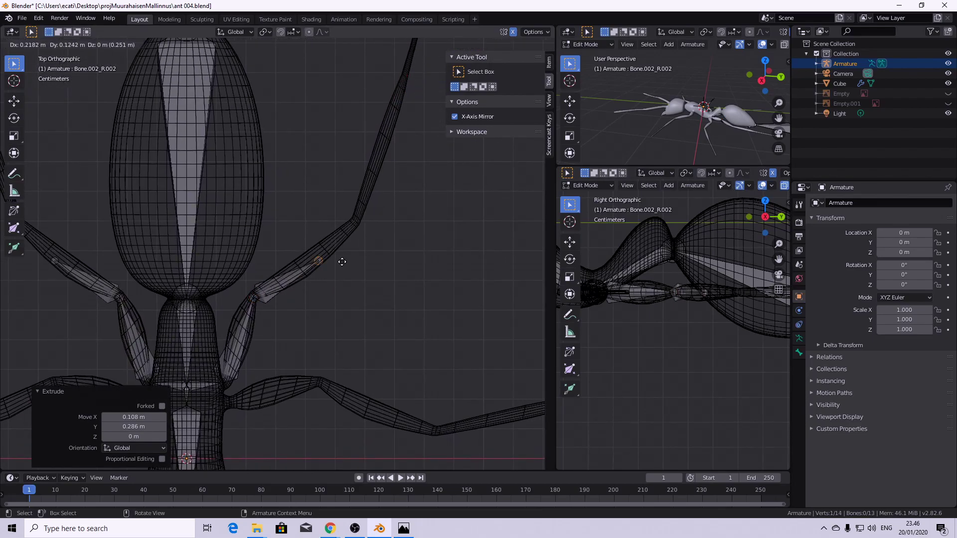
click(374, 225)
- Extrude the last hind-leg bone out to the foot tip, about 0.304 m in X and 1.03 m in Y
scroll(384, 289, down, 3)
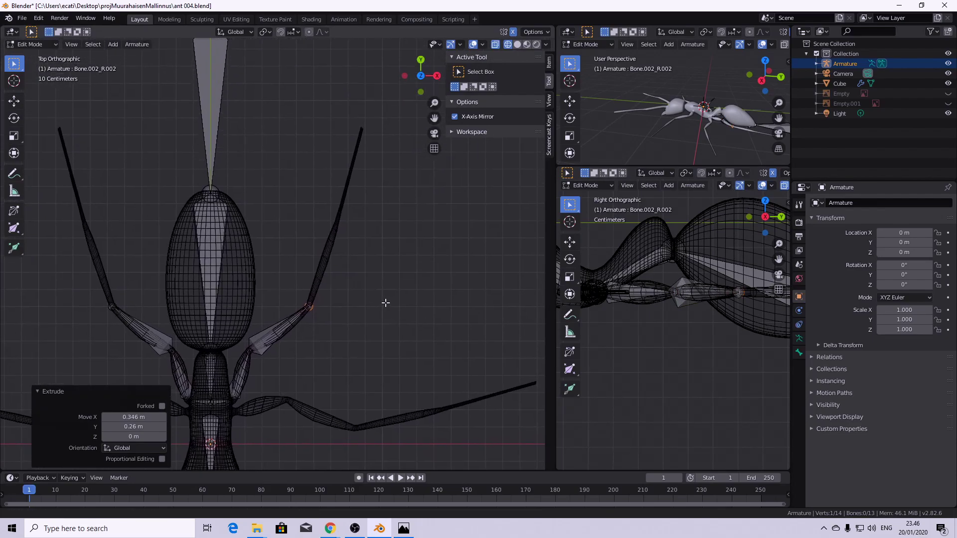
key(e)
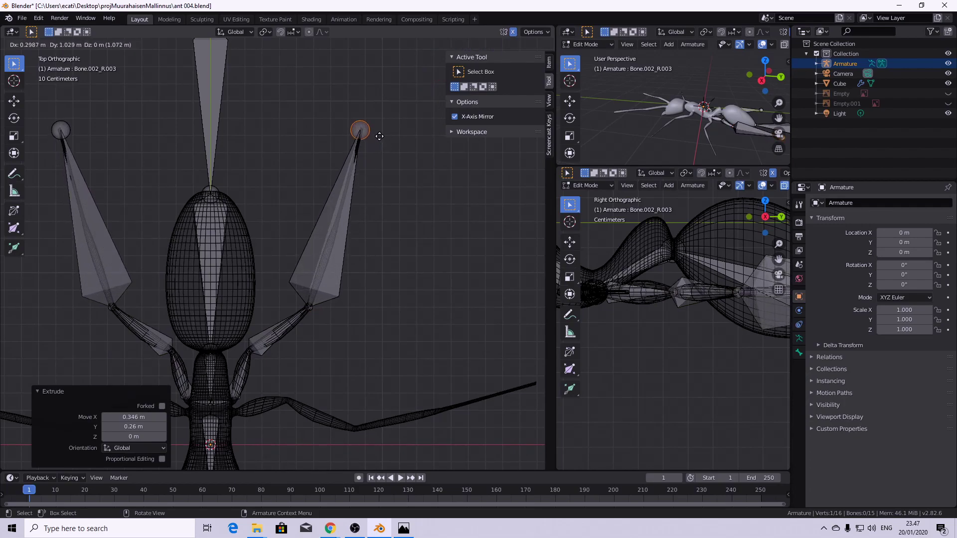
click(361, 131)
scroll(694, 270, down, 4)
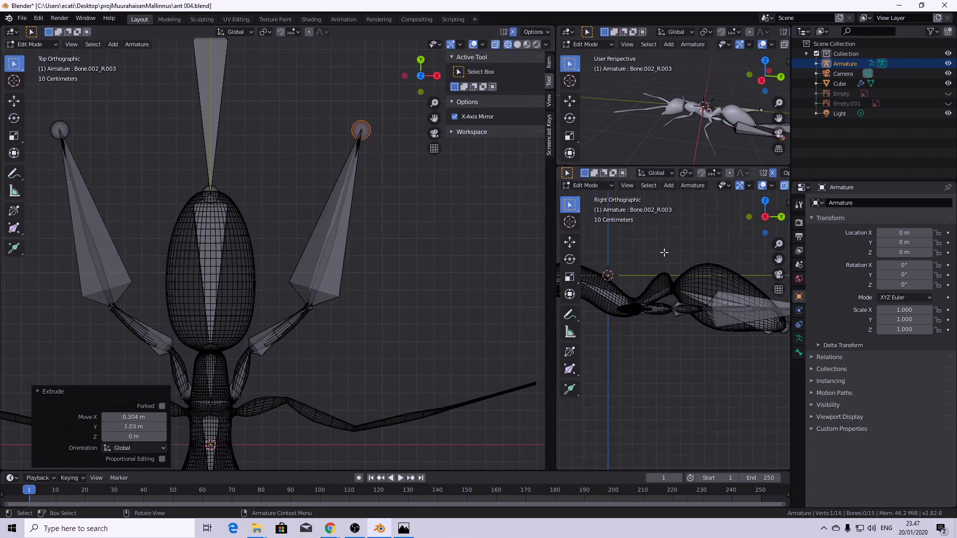
middle_drag(664, 95, 693, 114)
- Expand the armature's bone hierarchy down to the children of Bone.002, selecting each parent bone to examine its place in the chain
click(817, 64)
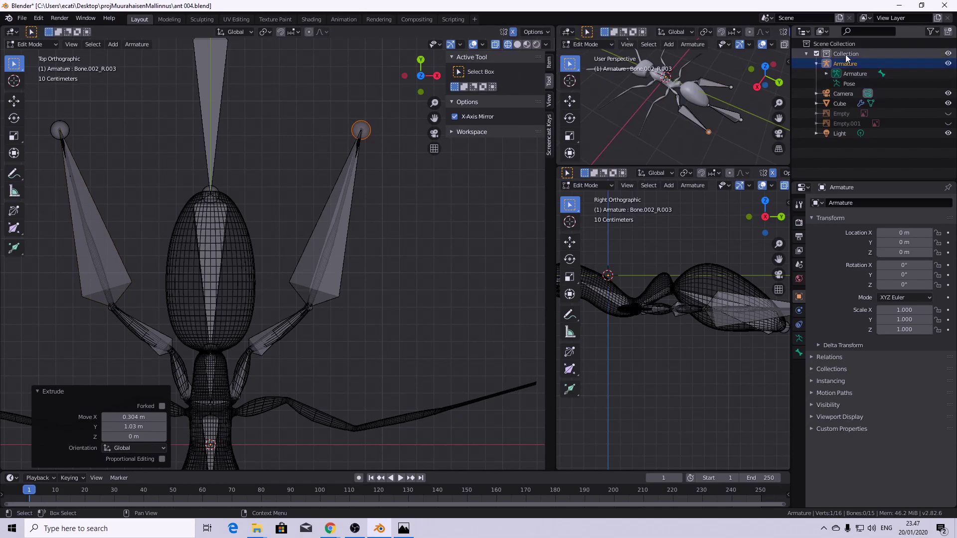
click(827, 73)
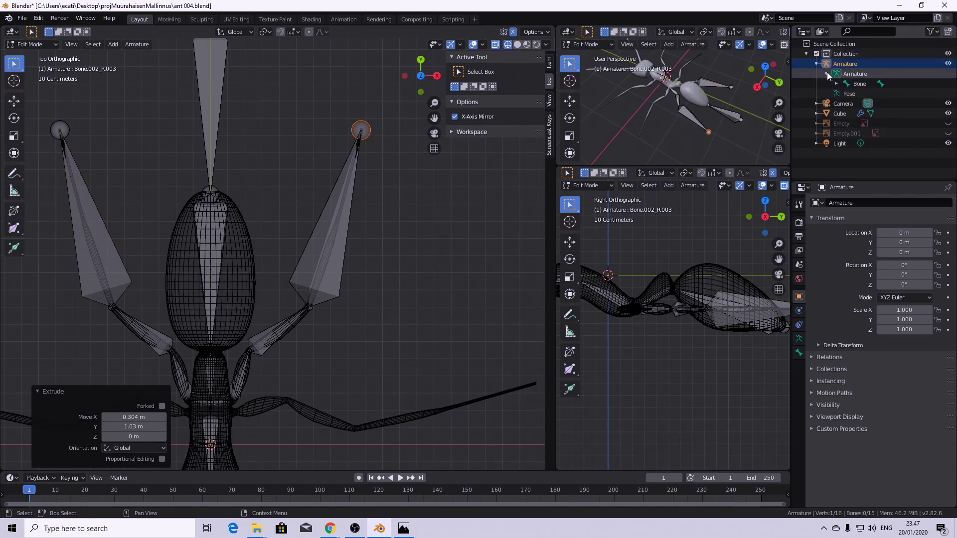
click(860, 83)
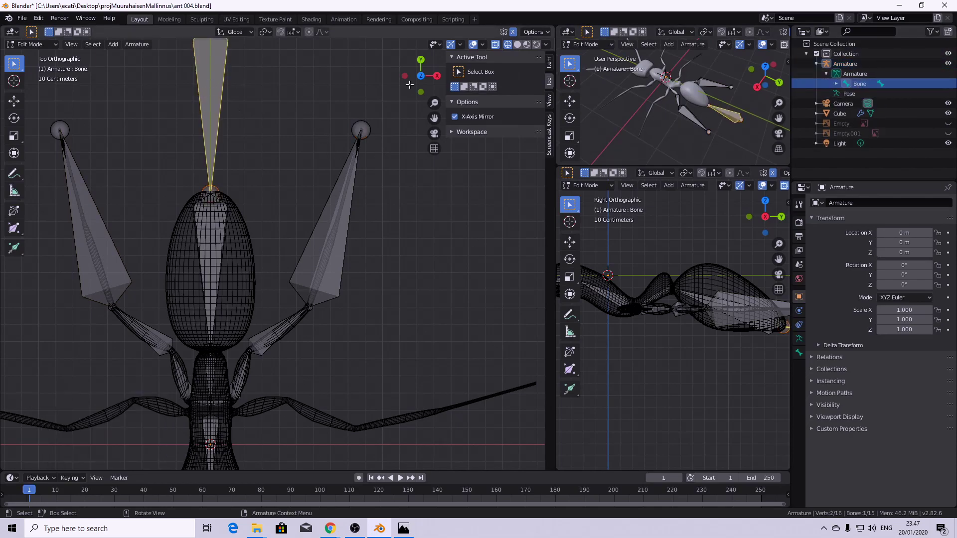
click(836, 83)
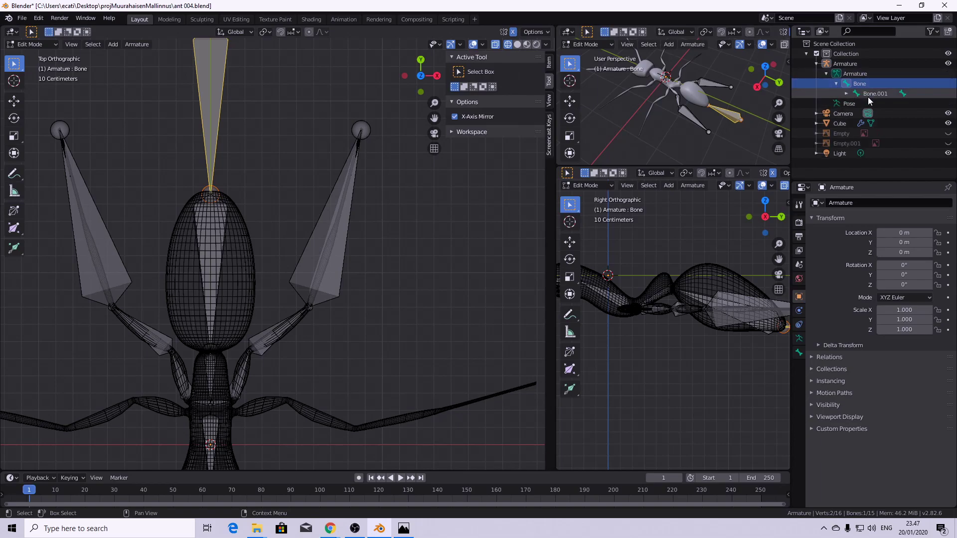
click(872, 94)
click(847, 94)
click(881, 104)
click(856, 104)
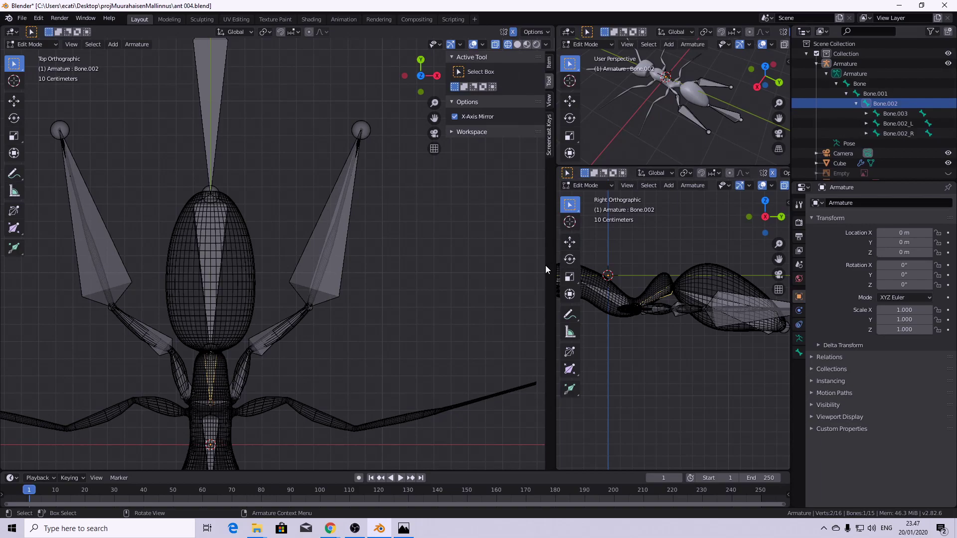
- Select the spine joint between the middle legs and fork-extrude mirrored bones about 0.121 m in X and 0.012 m in Y
scroll(427, 309, down, 3)
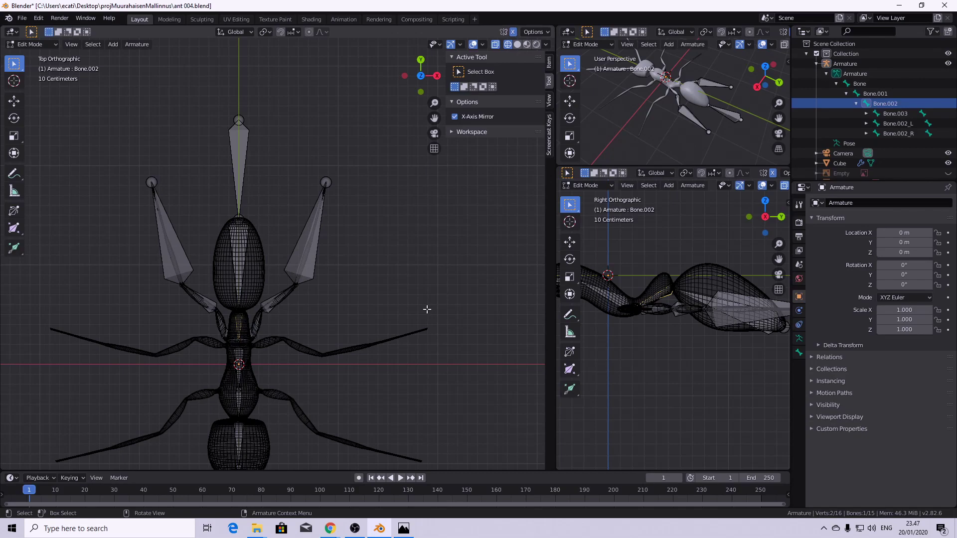
scroll(310, 380, up, 6)
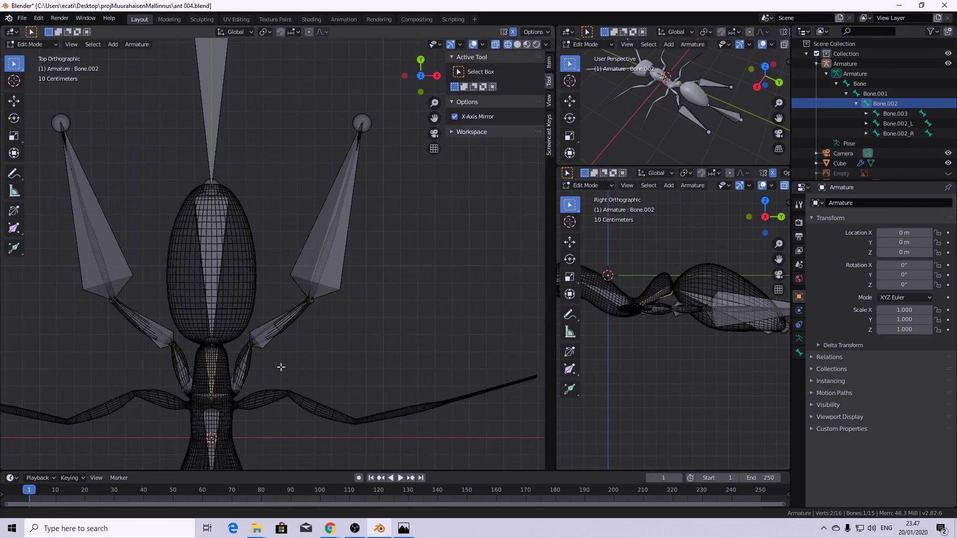
click(291, 370)
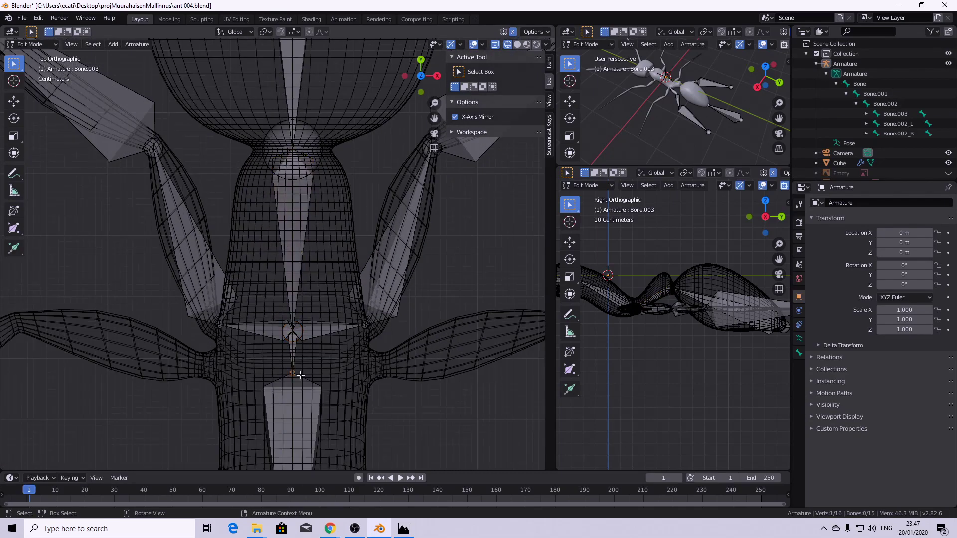
scroll(366, 365, down, 4)
scroll(349, 319, up, 3)
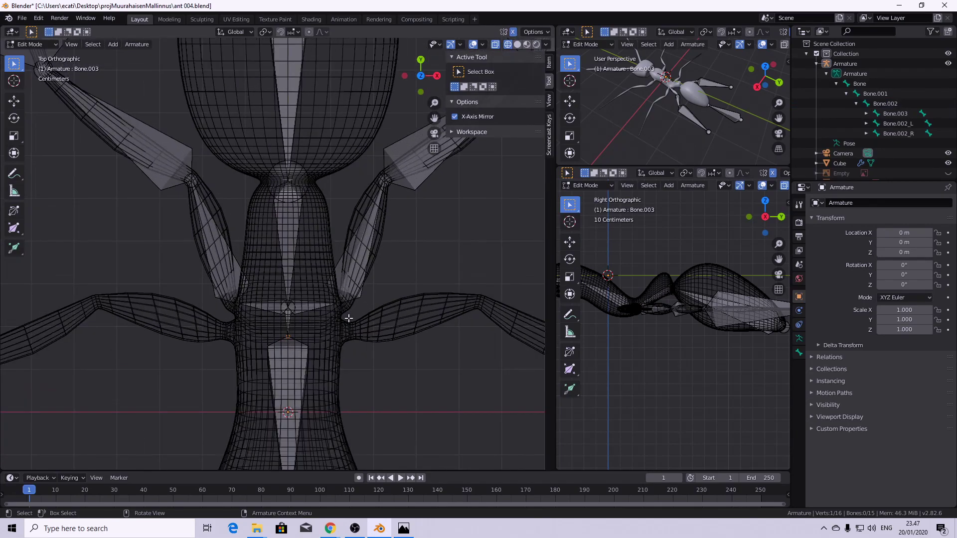
shift+middle_drag(350, 318, 304, 309)
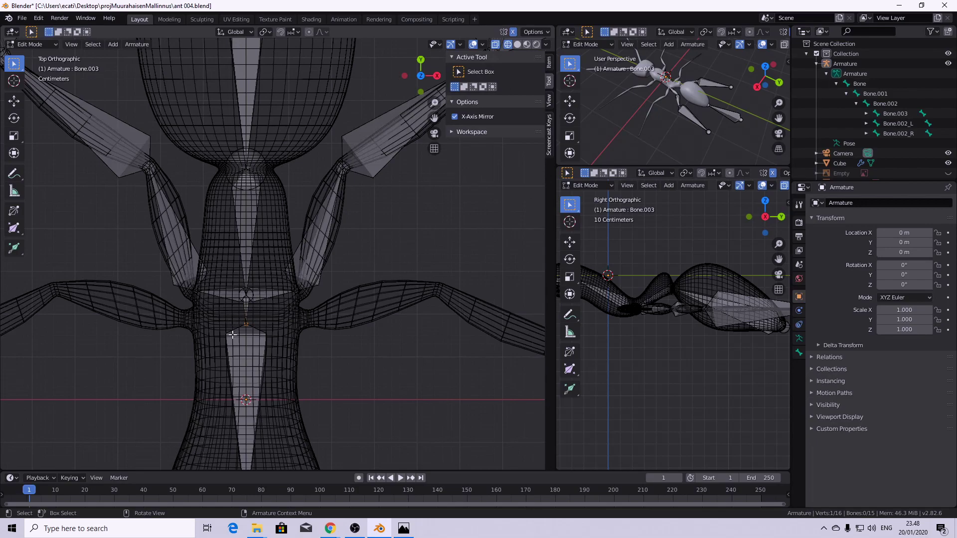
key(shift+e)
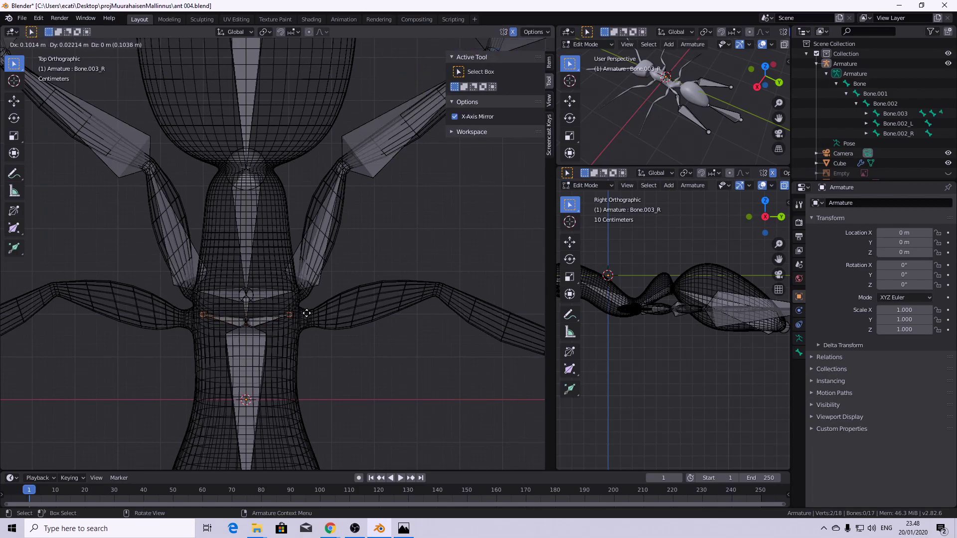
click(315, 318)
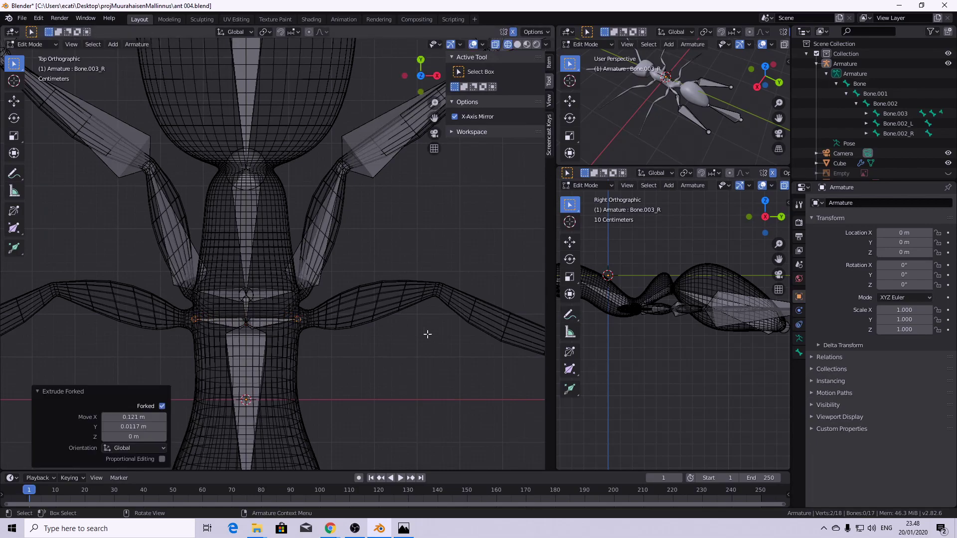
- Extrude the first middle-leg bone about 0.325 m in X and 0.069 m in Y, and lower its tip along Z into the leg
key(e)
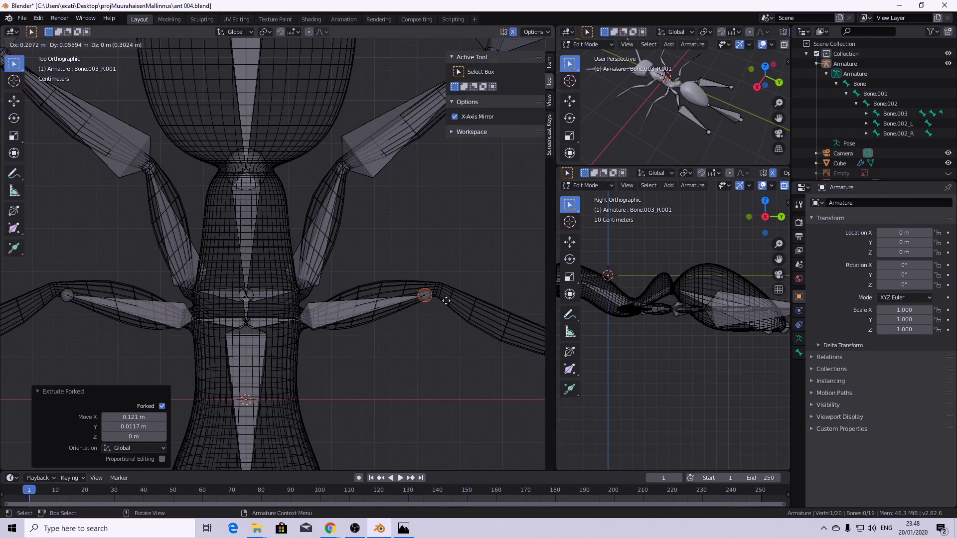
click(458, 295)
scroll(459, 324, down, 3)
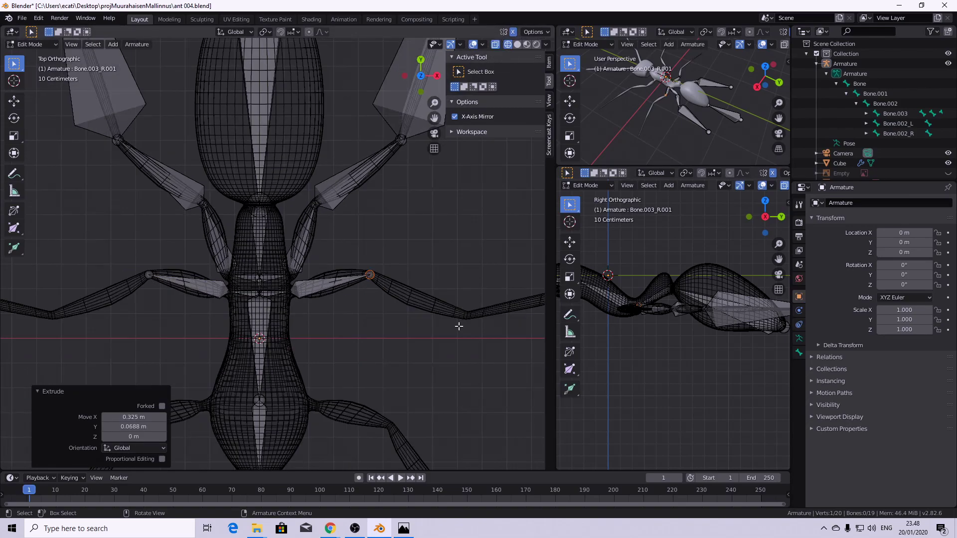
scroll(658, 125, up, 8)
mouse_move(683, 105)
middle_down()
mouse_move(647, 95)
mouse_move(680, 113)
middle_up()
key(g)
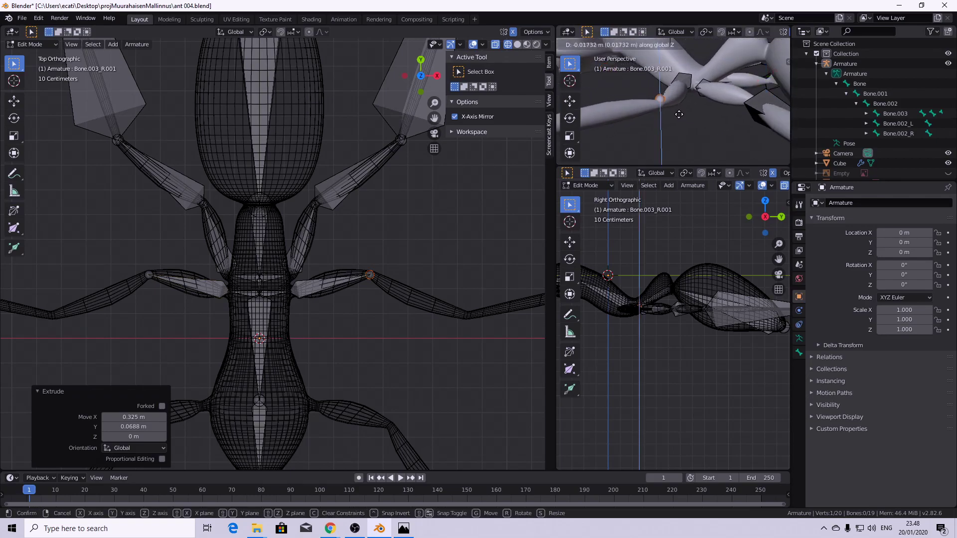
click(681, 117)
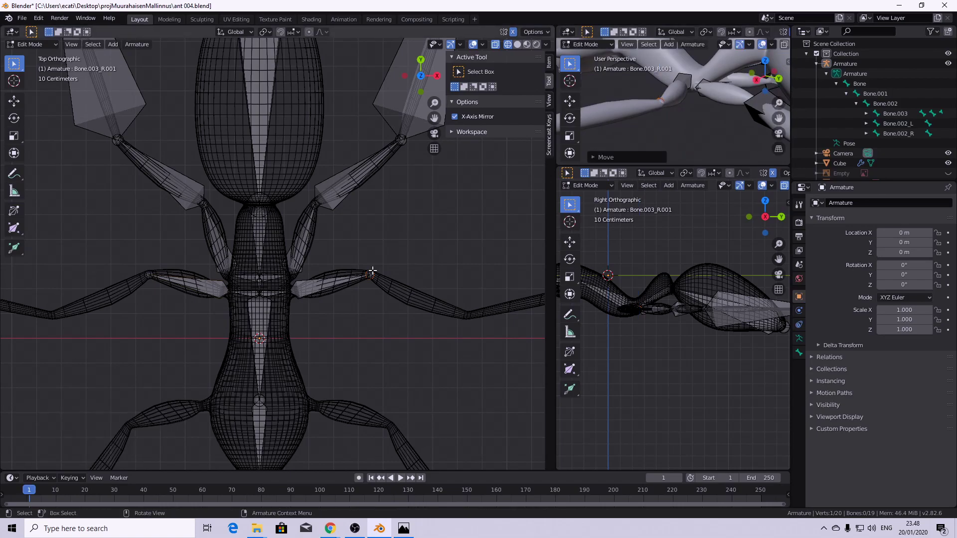
- Extrude two more middle-leg bones, about 0.389 m in X and -0.169 m in Y, and 1.08 m in X and 0.275 m in Y
key(e)
click(468, 315)
middle_drag(645, 115, 671, 115)
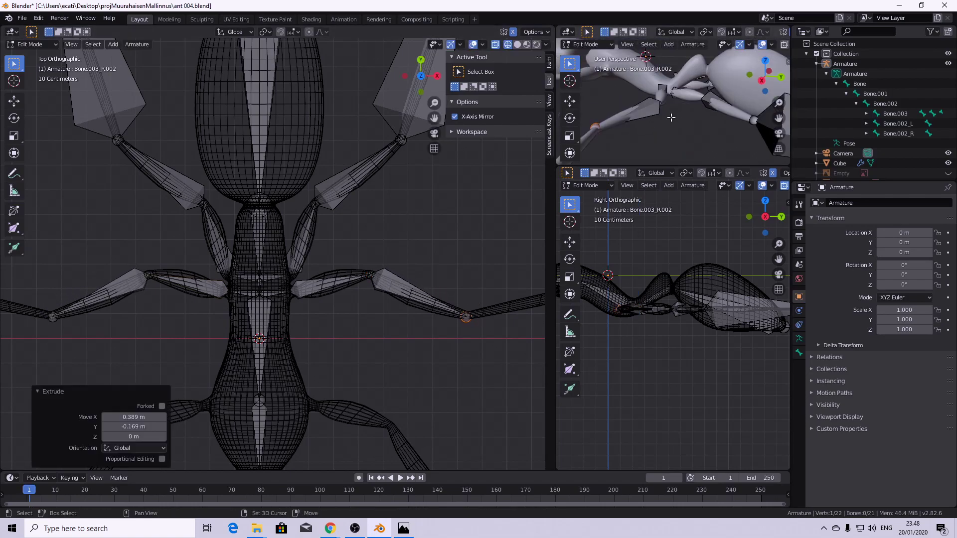
shift+middle_drag(578, 161, 622, 153)
scroll(435, 300, down, 3)
shift+middle_drag(410, 293, 334, 335)
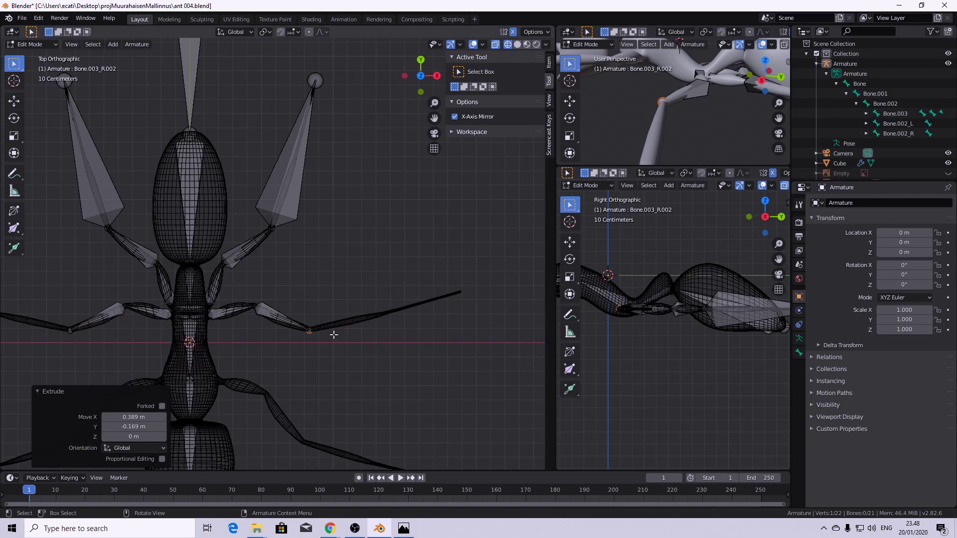
key(e)
click(487, 295)
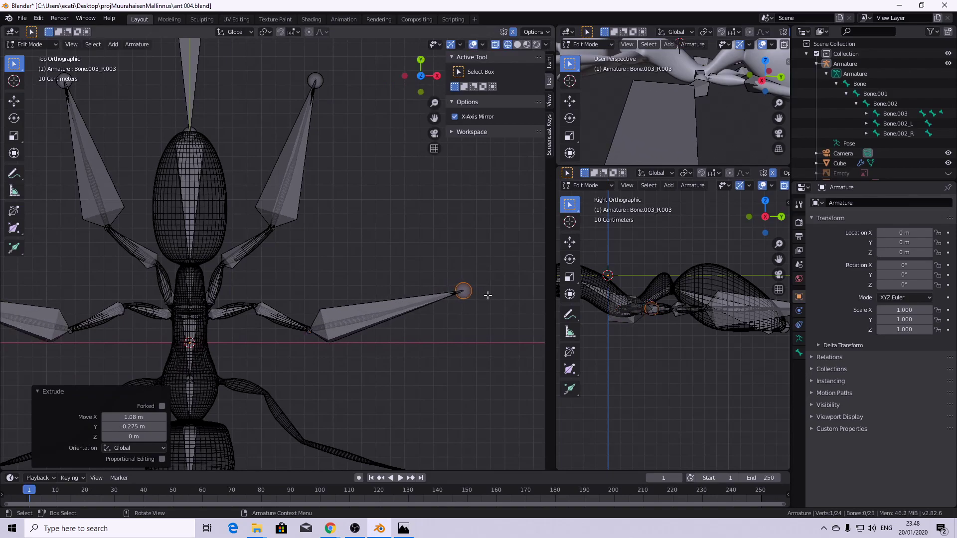
- Select the spine joint between the front legs and fork-extrude mirrored bones about 0.213 m in X and -0.019 m in Y
scroll(412, 374, down, 4)
shift+middle_drag(377, 360, 334, 307)
scroll(421, 300, up, 5)
scroll(306, 294, up, 1)
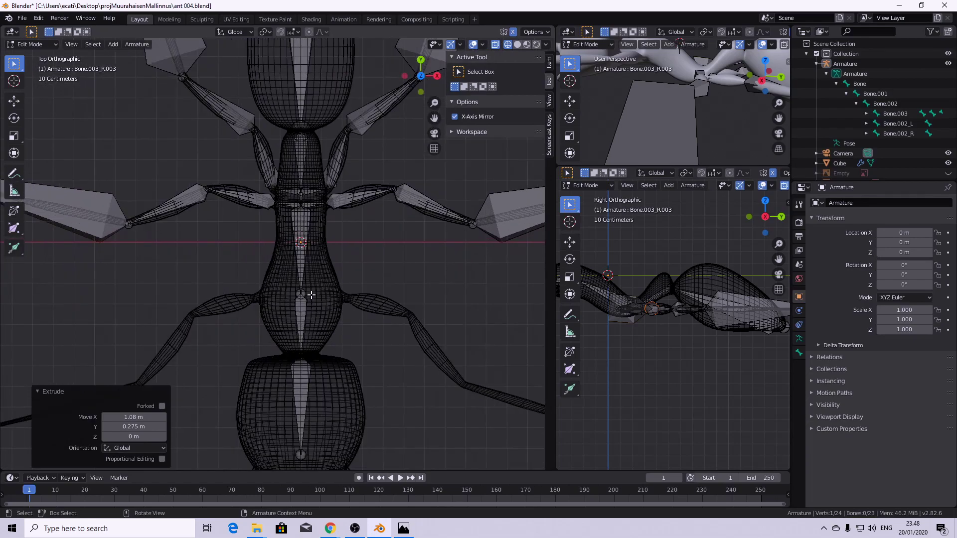
click(310, 293)
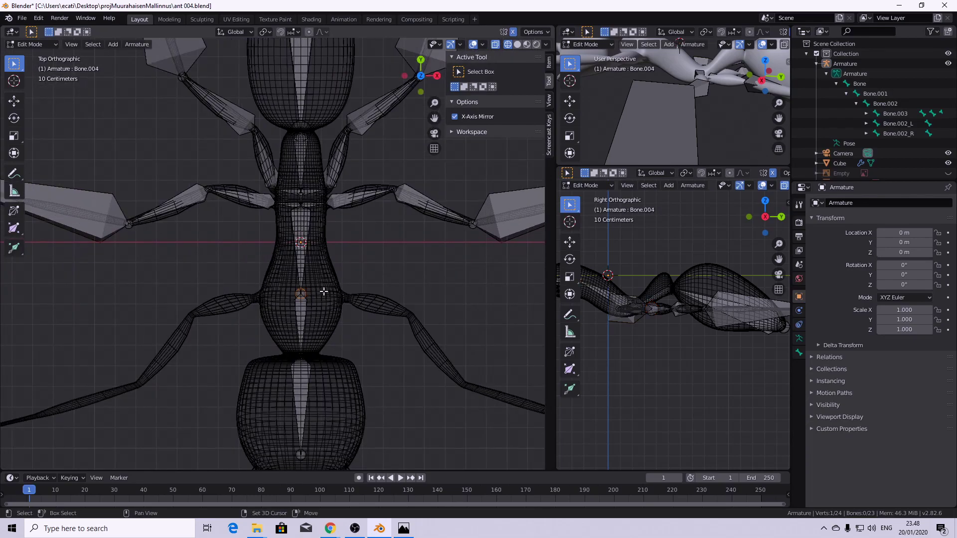
key(shift+e)
click(368, 295)
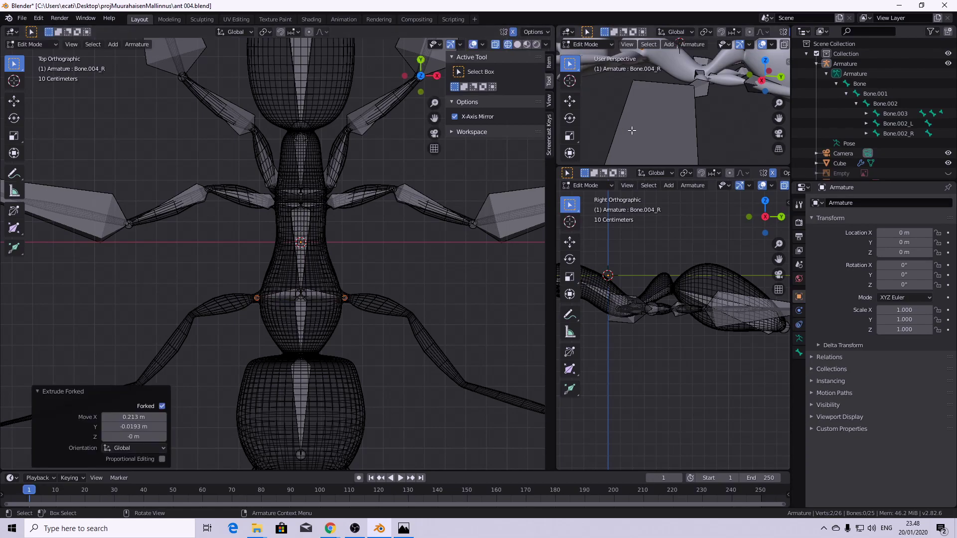
- Extrude three bones along the front leg, the second about 0.254 m in X and -0.333 m in Y, the third 1.03 m and -0.28 m
scroll(630, 131, down, 4)
middle_drag(668, 114, 674, 54)
scroll(704, 90, up, 6)
scroll(676, 95, down, 2)
middle_drag(676, 96, 599, 58)
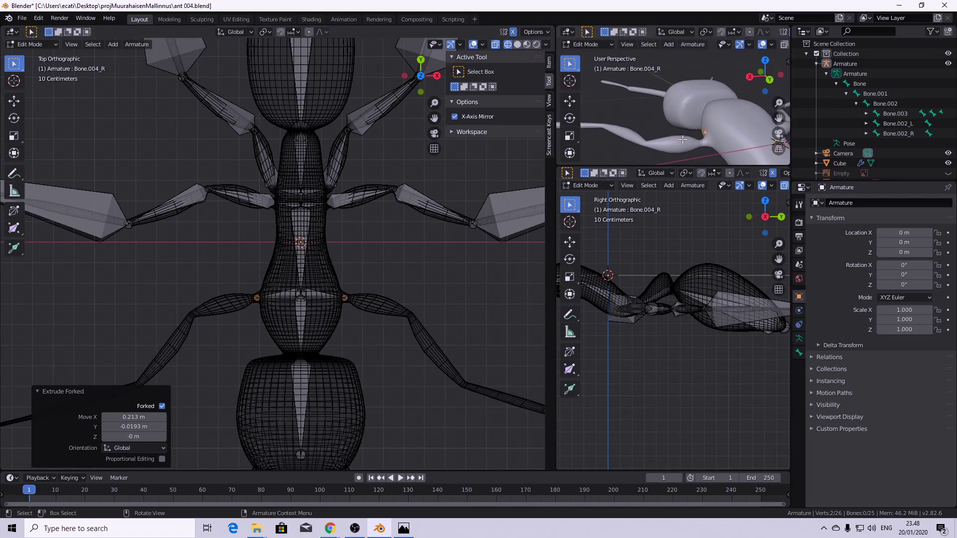
key(e)
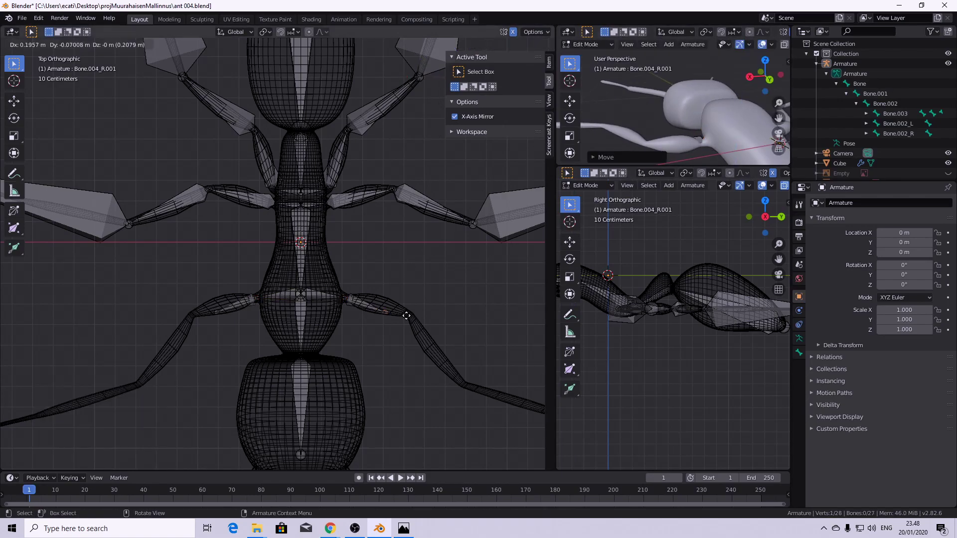
click(429, 316)
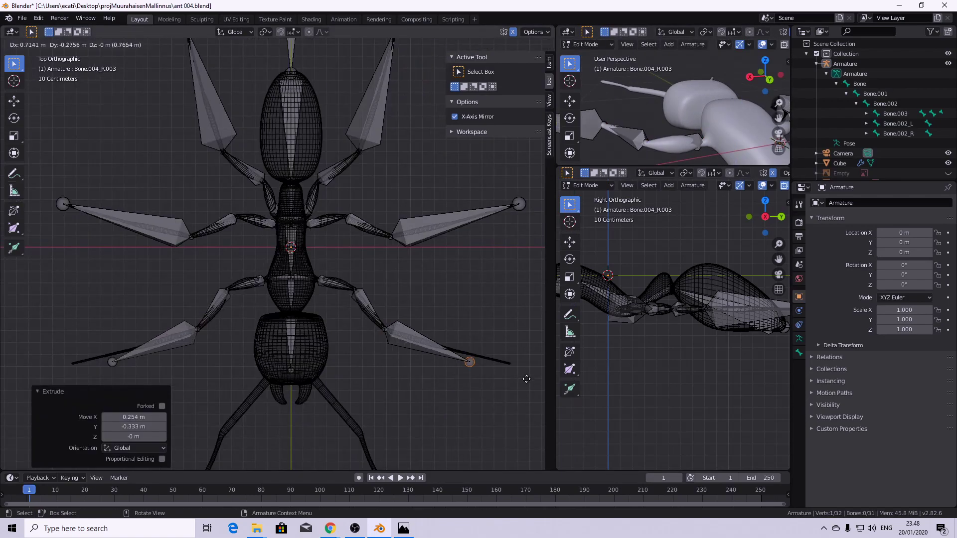
click(558, 379)
middle_drag(611, 100, 676, 130)
scroll(676, 131, down, 6)
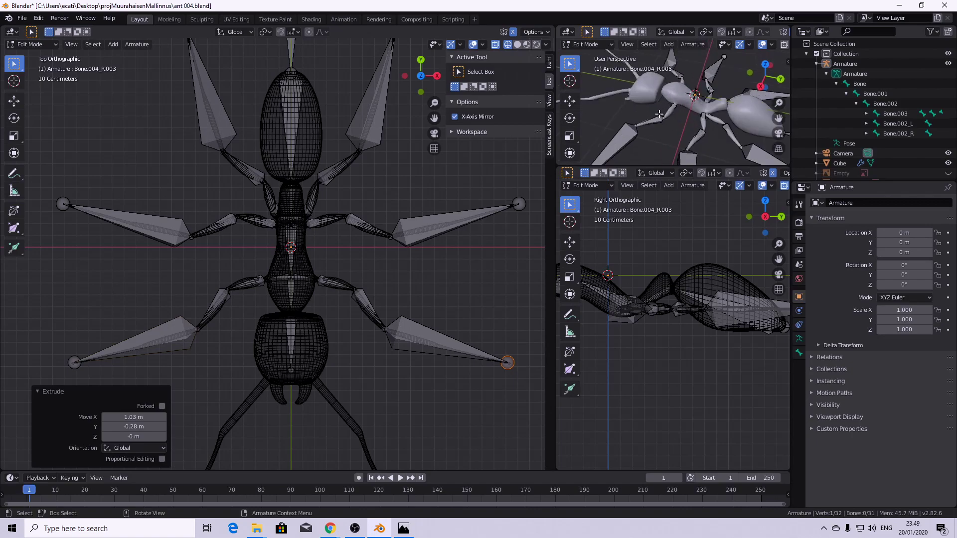
scroll(668, 172, down, 2)
middle_drag(428, 260, 409, 293)
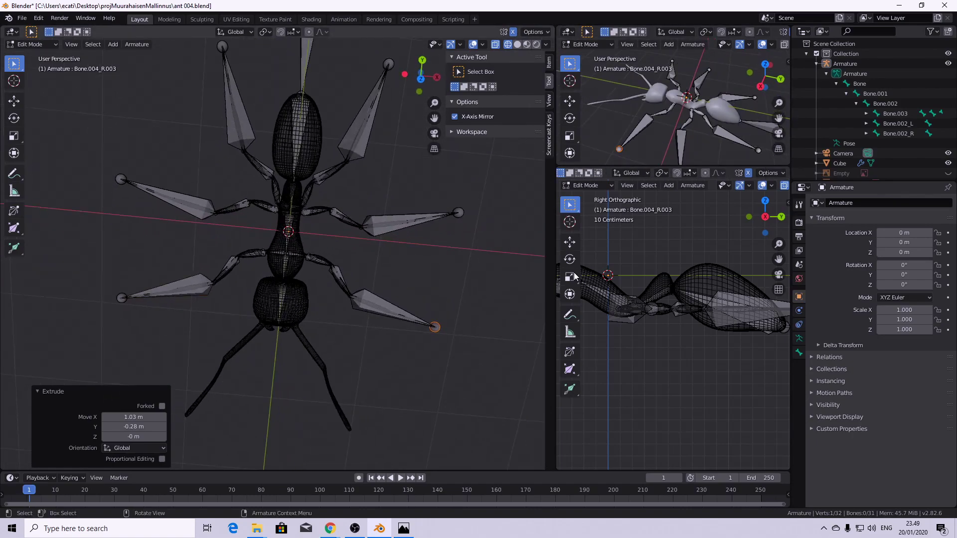
- Set the armature's viewport display to Stick
click(799, 338)
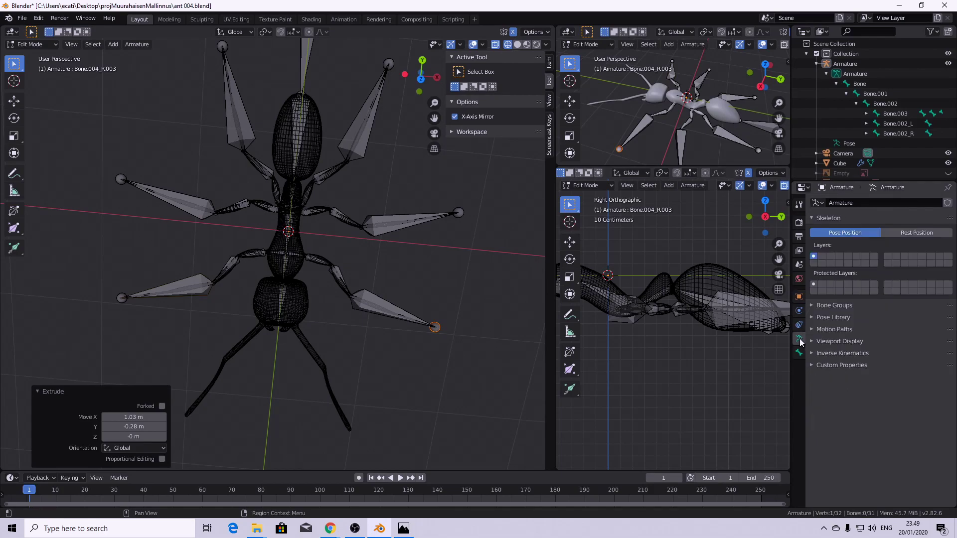
click(817, 341)
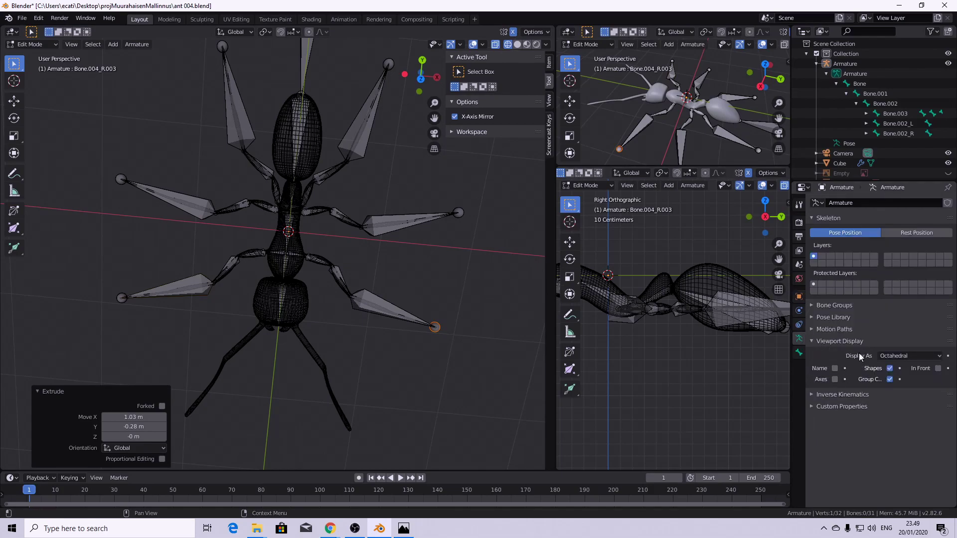
click(901, 378)
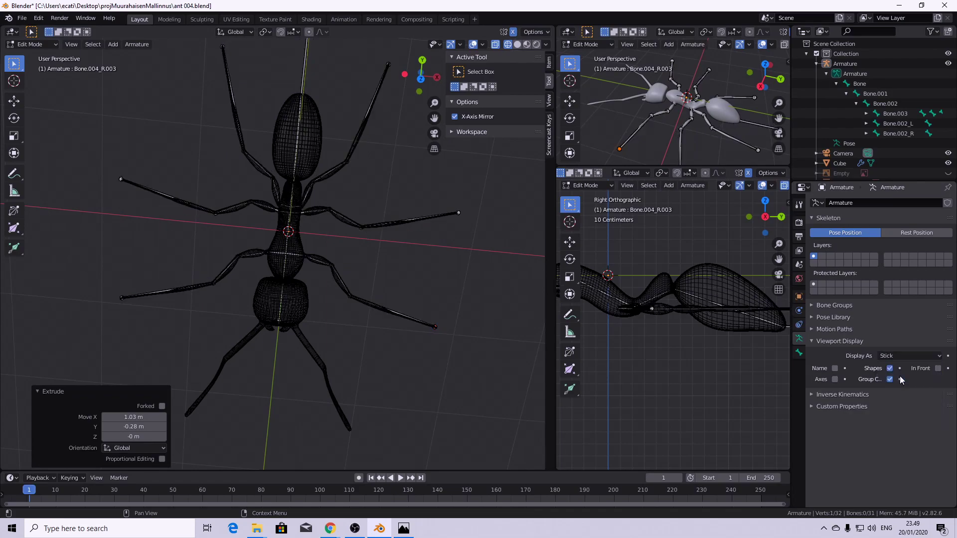
middle_drag(448, 303, 429, 301)
scroll(449, 360, up, 2)
middle_drag(448, 361, 464, 279)
scroll(634, 140, up, 5)
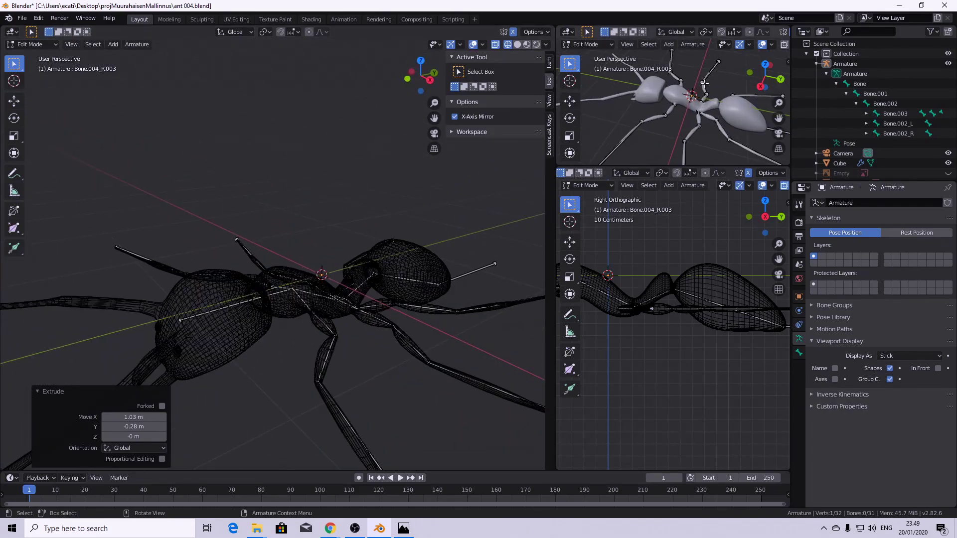
- Try the armature's In Front display on the shaded model and turn the option off again
middle_drag(690, 79, 665, 85)
click(938, 368)
scroll(714, 126, up, 4)
middle_drag(714, 127, 674, 123)
scroll(714, 117, down, 5)
click(939, 369)
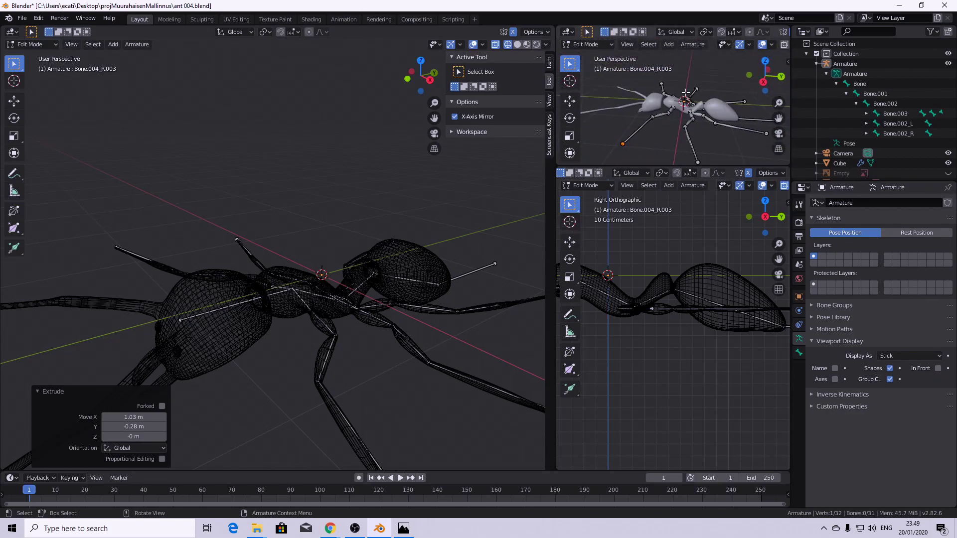
- In top view, select the head bone's tip and fork-extrude mirrored bones about 0.191 m in X and -0.082 m in Y to the antenna bases
middle_drag(309, 359, 235, 212)
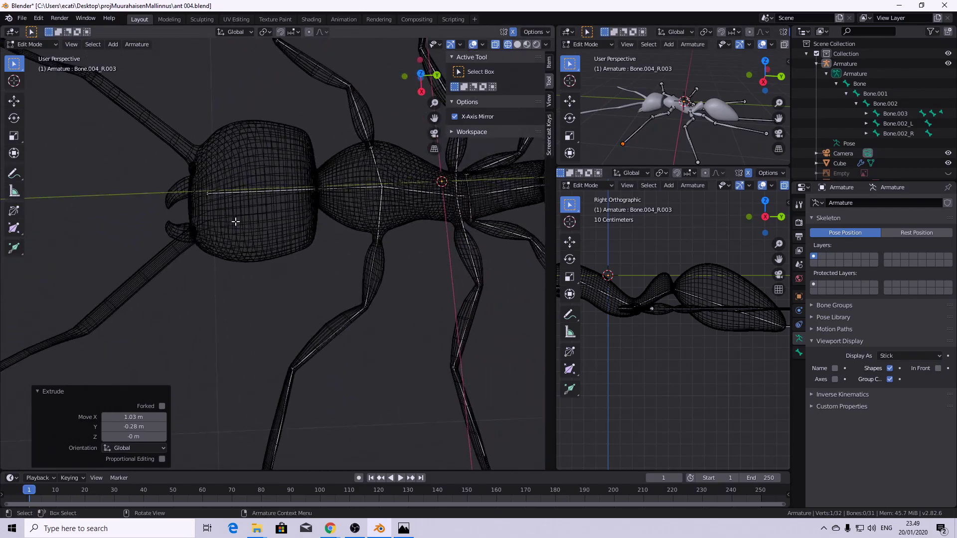
key(KP_7)
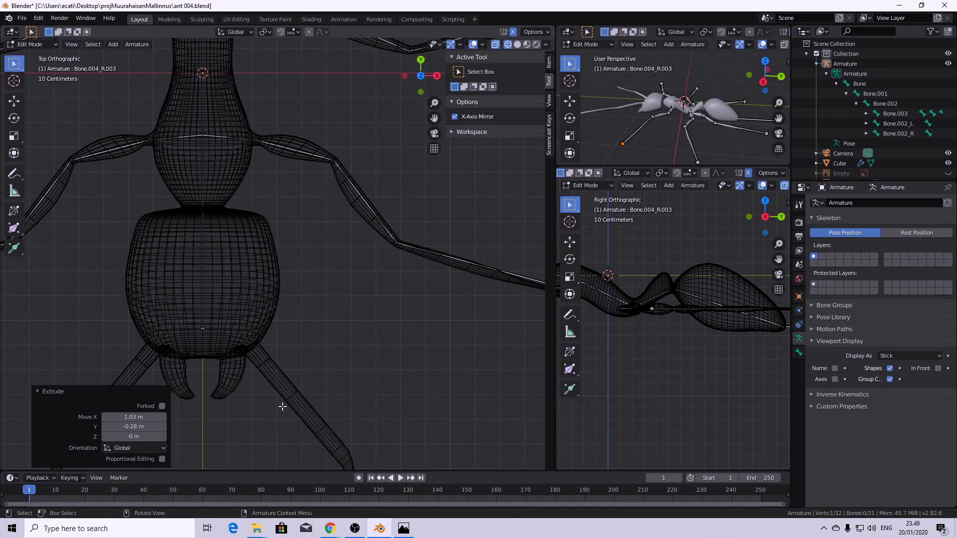
scroll(331, 370, down, 4)
scroll(327, 314, up, 2)
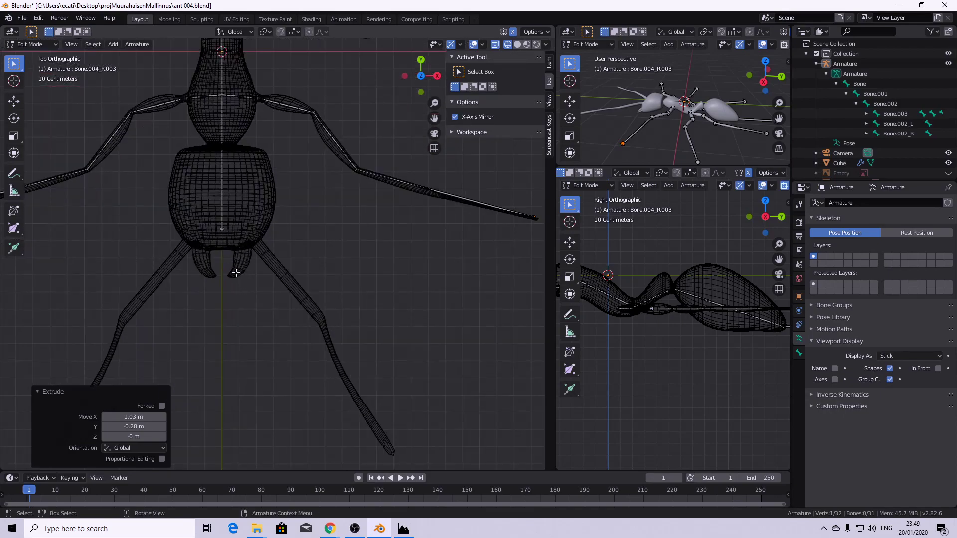
scroll(250, 278, up, 1)
click(212, 225)
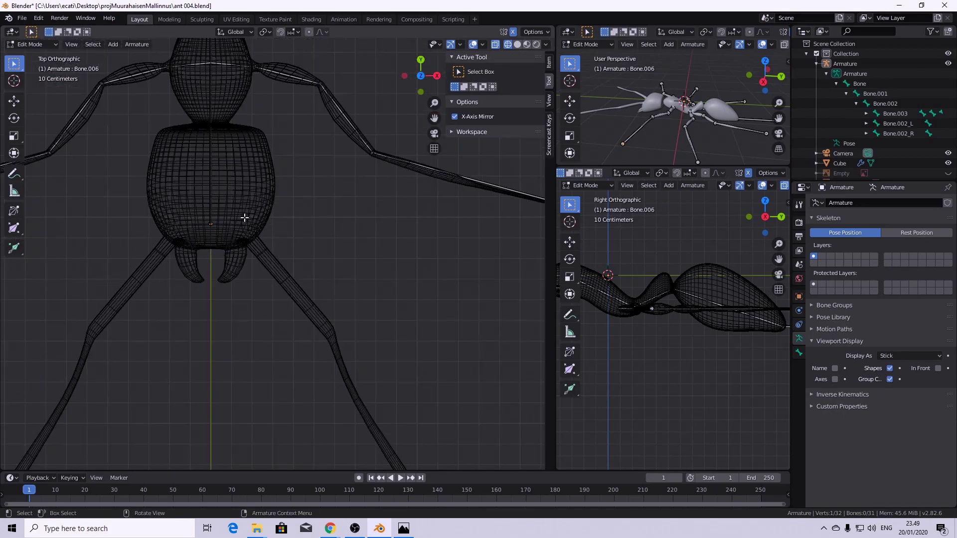
key(shift+e)
click(276, 231)
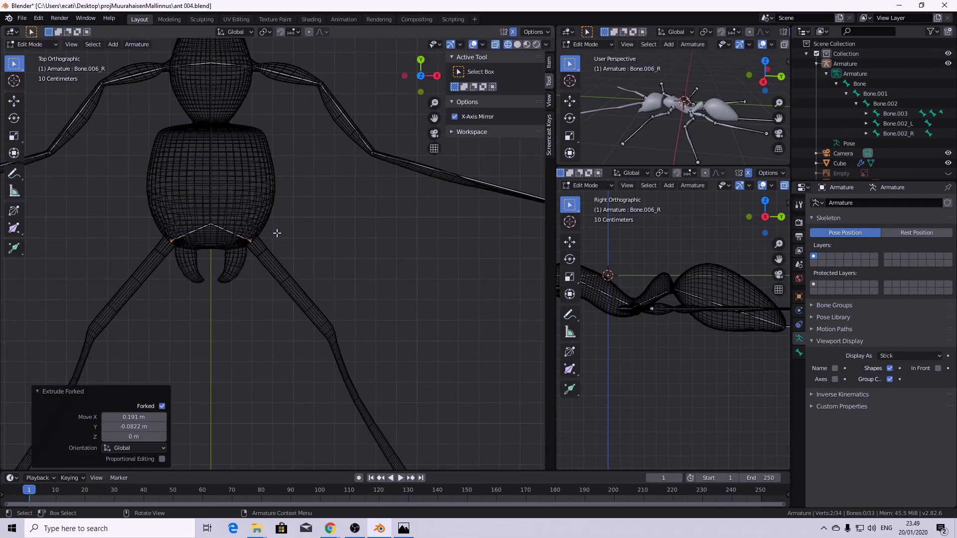
- Extrude two bones along the antenna, about 0.386 m in X and -0.461 m in Y, and 0.412 m in X and -0.763 m in Y
scroll(338, 277, down, 2)
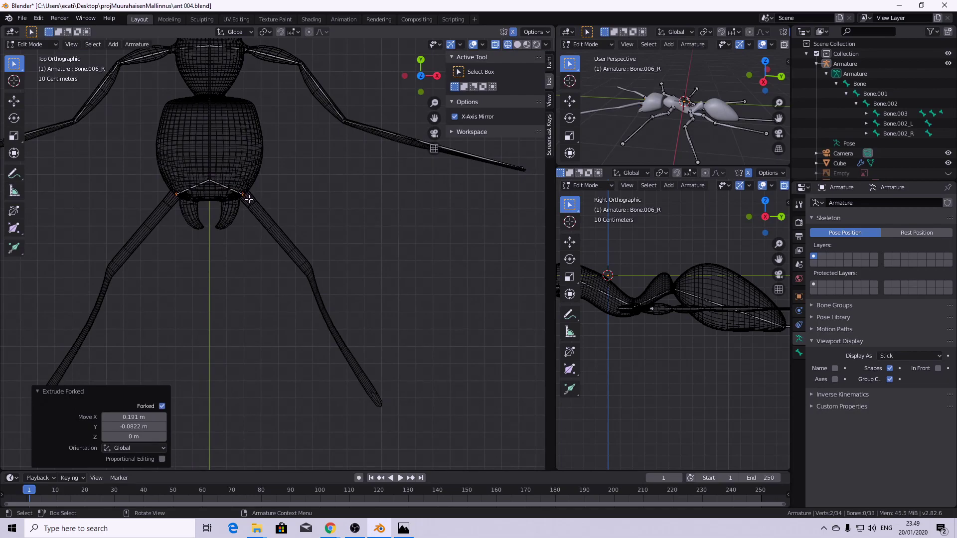
key(e)
click(318, 280)
key(e)
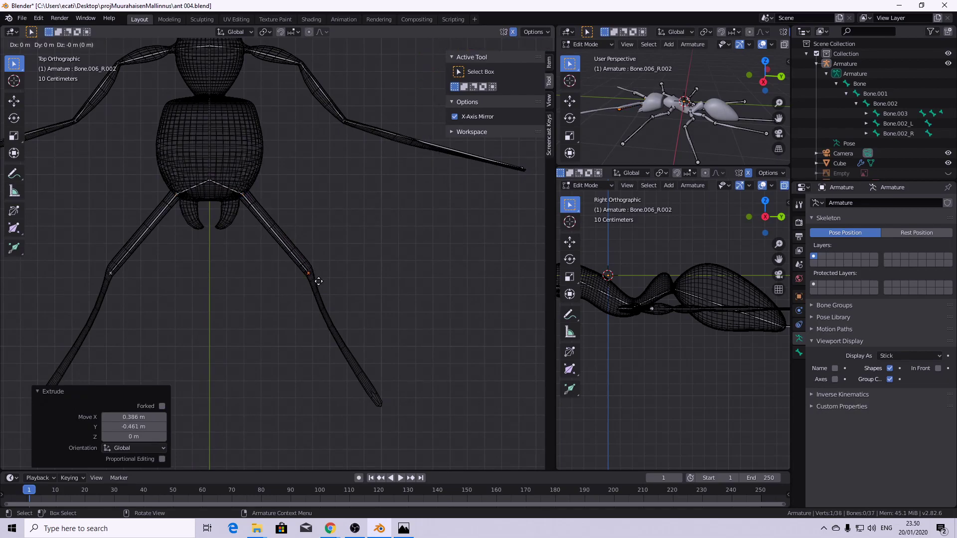
click(390, 411)
- Place the 3D cursor at the base of the mandible on the +X side of the head
scroll(187, 159, up, 4)
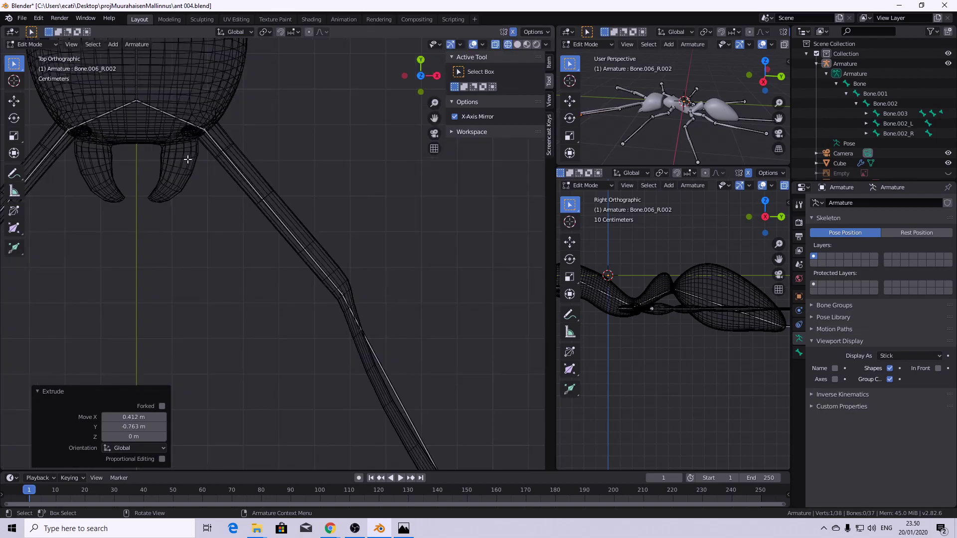
click(135, 100)
click(145, 91)
shift+middle_drag(257, 159, 380, 278)
scroll(341, 275, up, 2)
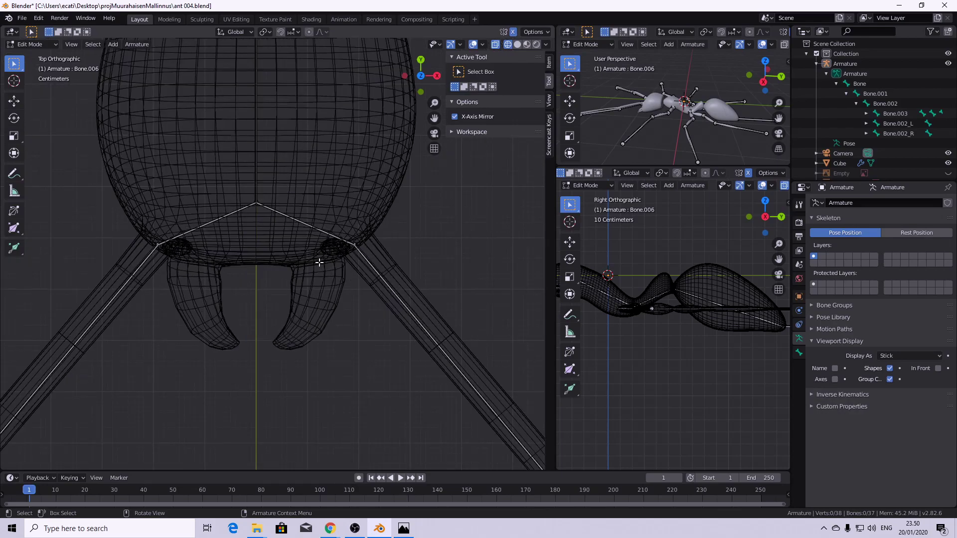
shift+right_click(323, 266)
- Duplicate the head bone leading to the +X antenna and offset the copy about 0.126 m in X and -0.125 m in Y
click(362, 257)
scroll(404, 295, down, 1)
click(312, 235)
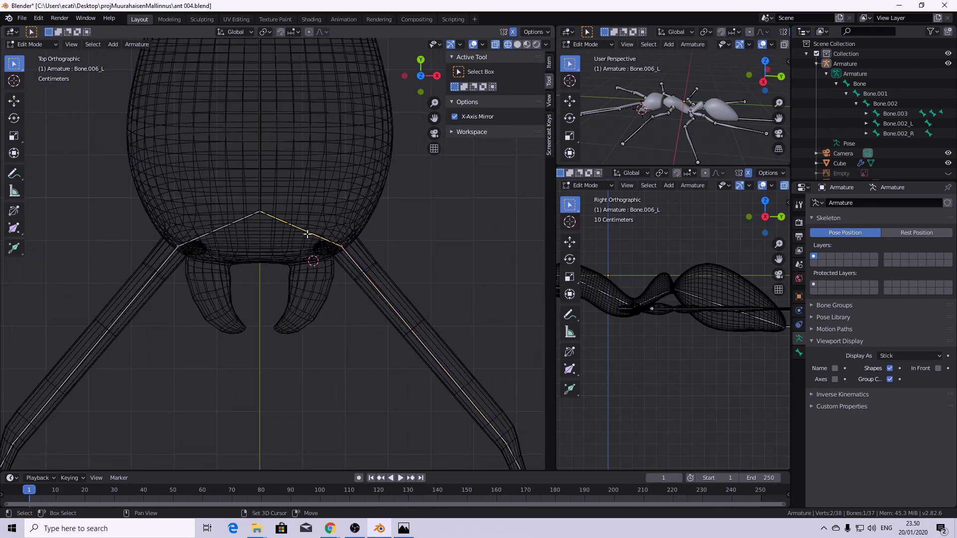
key(shift+d)
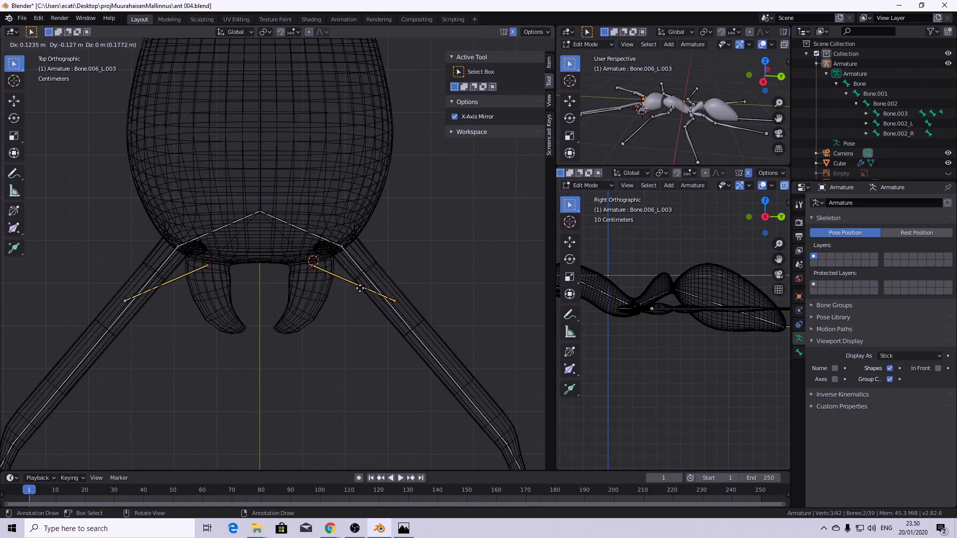
click(346, 275)
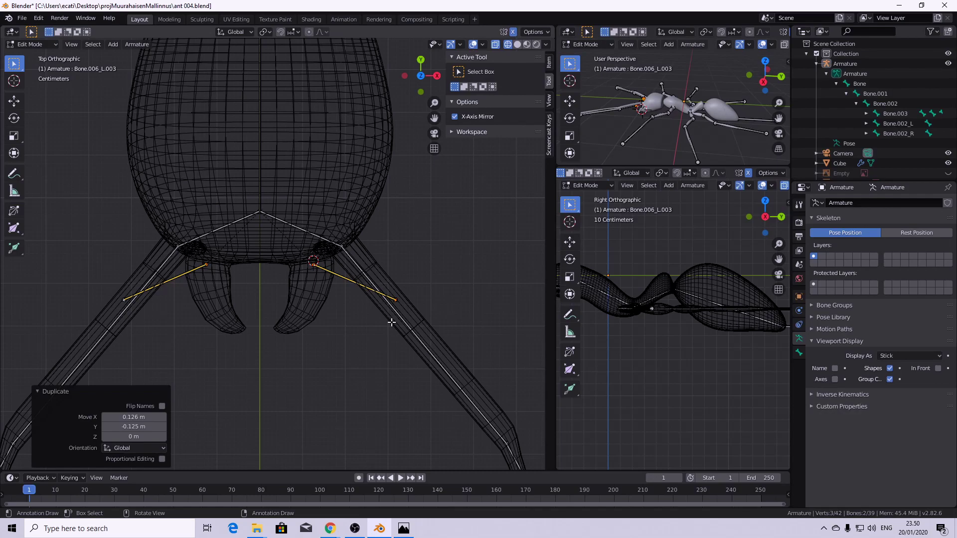
- Rotate the duplicated bones about 94.1°, move them about 0.065 m in Y onto the mandibles, and rotate them a further -7.45°
key(r)
click(274, 332)
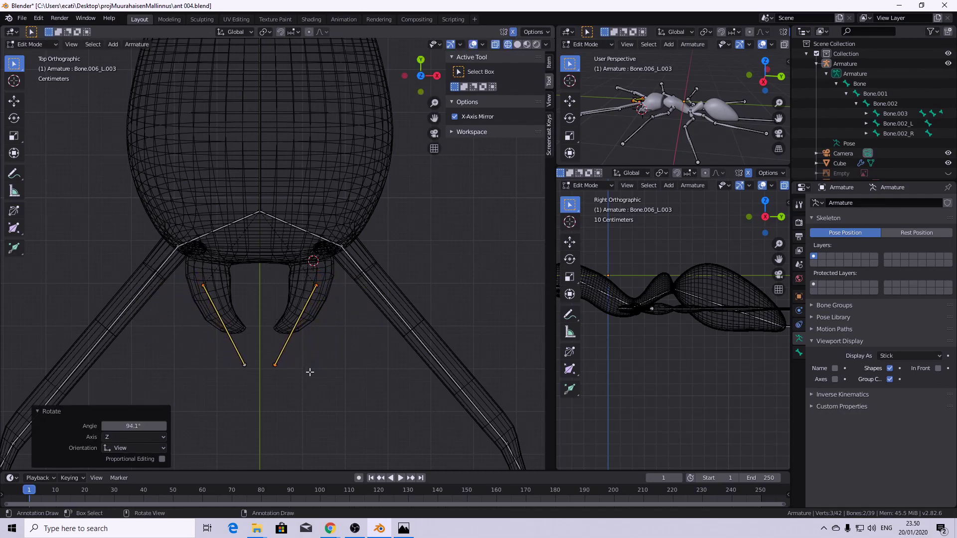
key(g)
click(309, 339)
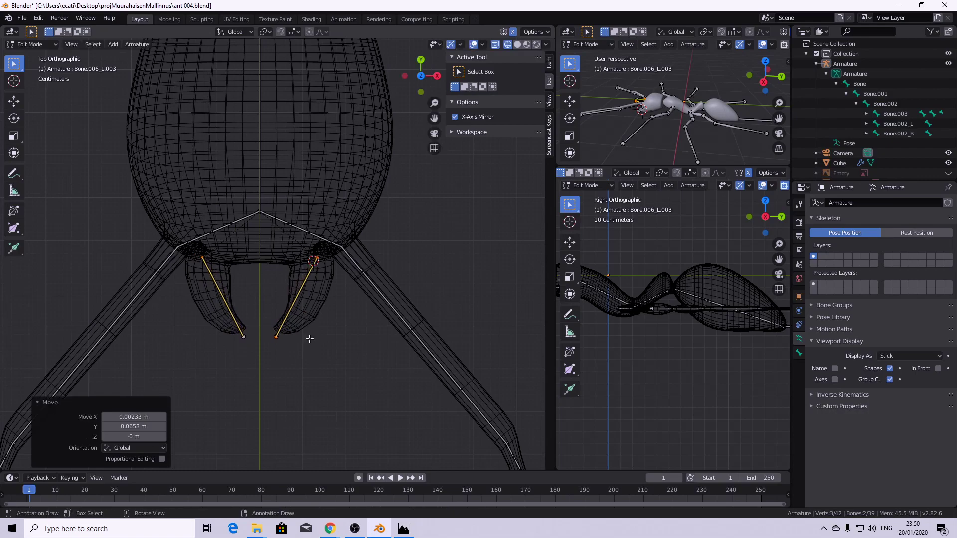
key(r)
click(350, 362)
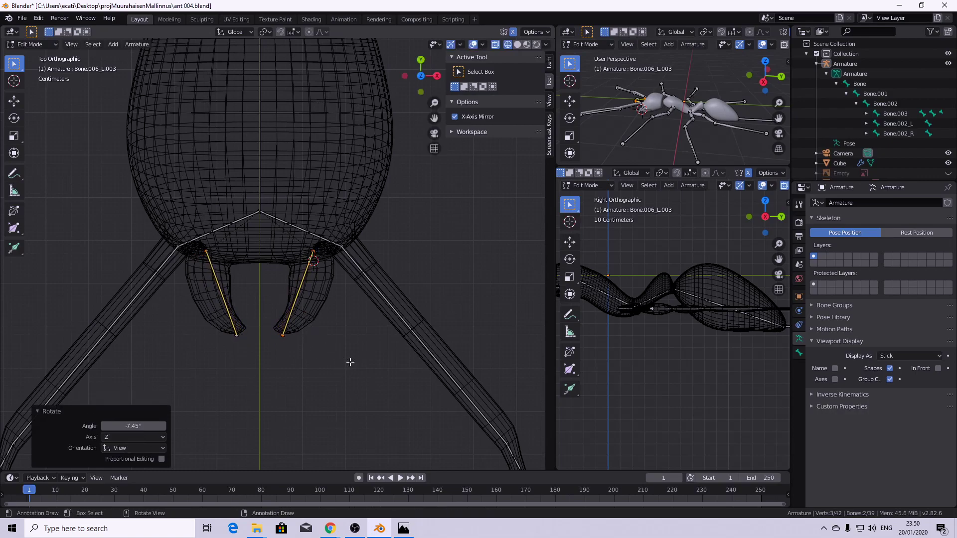
- Scale the mandible bones to about 0.726 and position them inside the mandibles in top view
key(g)
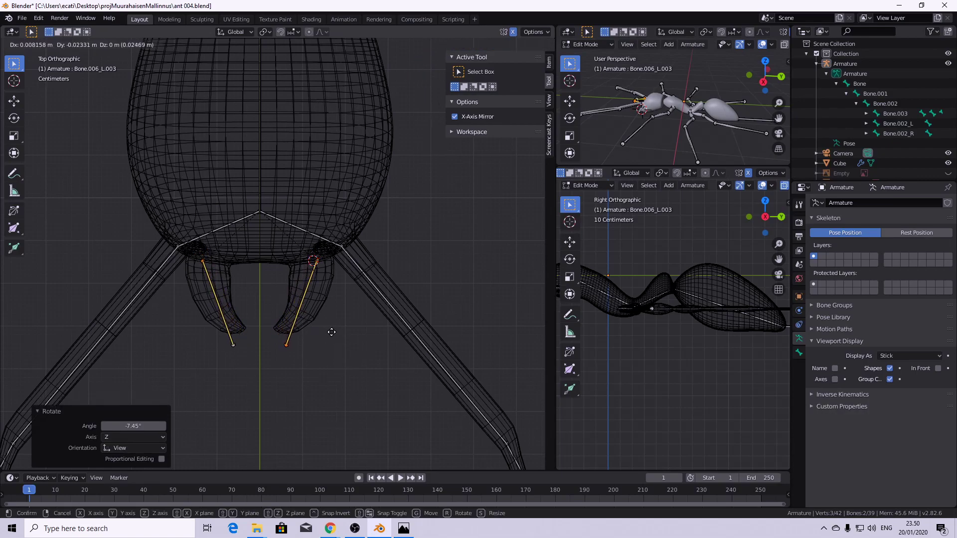
click(331, 332)
key(s)
click(347, 363)
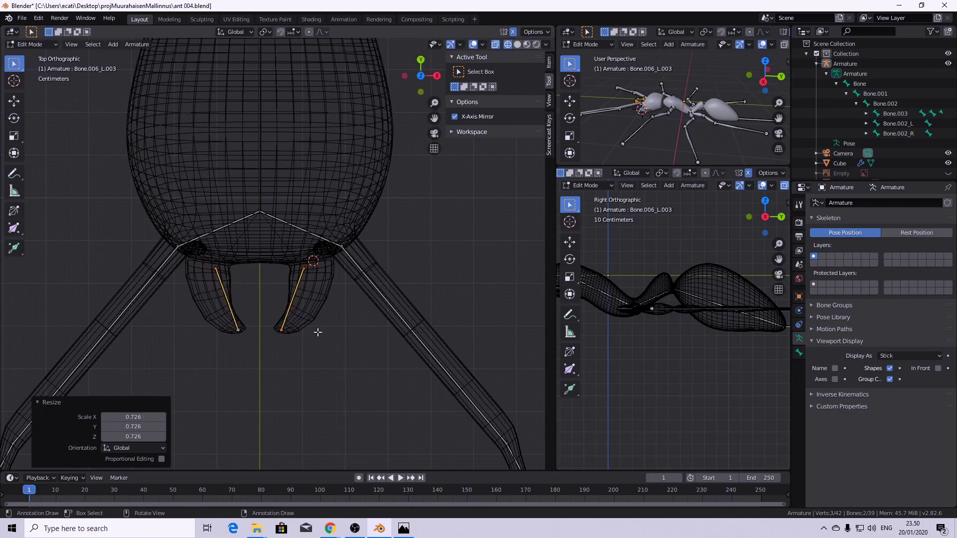
key(g)
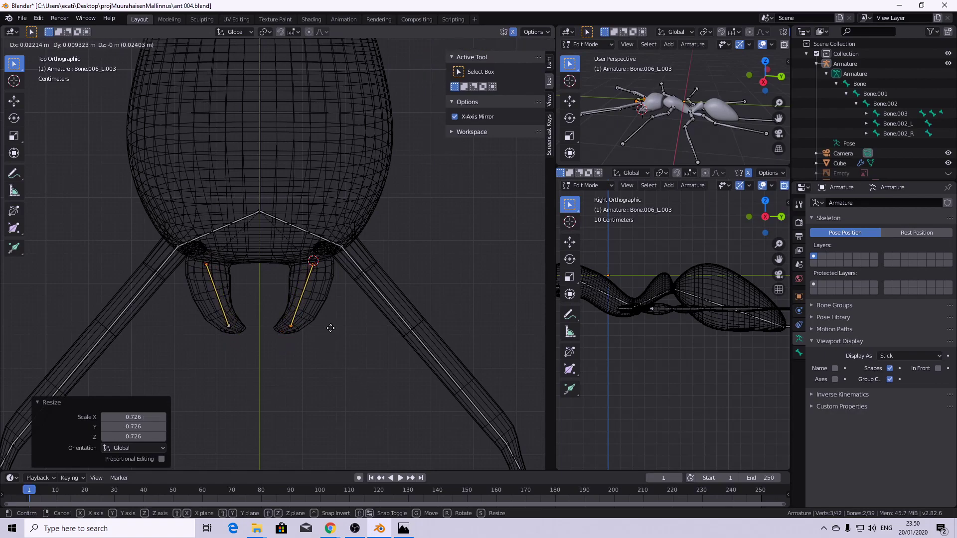
click(331, 326)
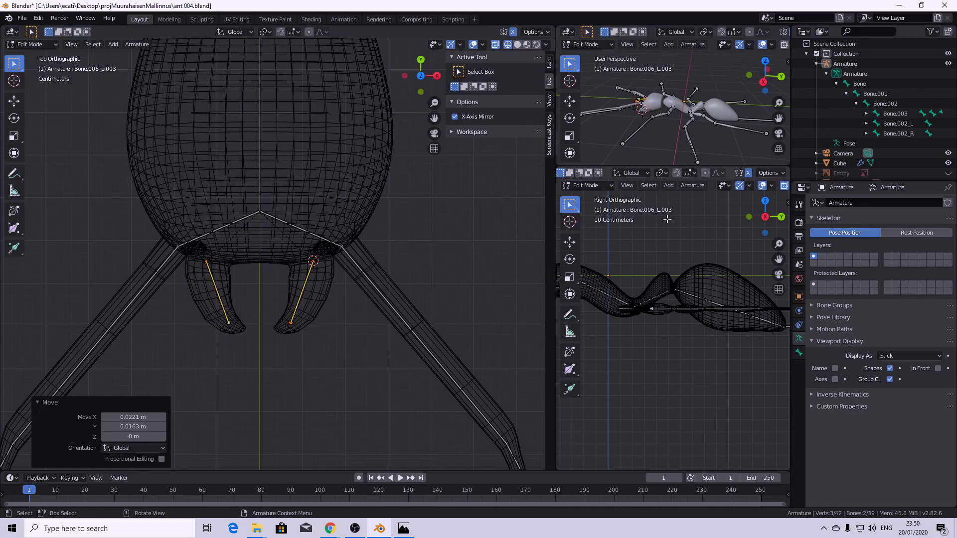
- Lower the mandible bones along the global Z axis to the height of the mandibles
scroll(648, 117, up, 5)
middle_drag(630, 112, 738, 120)
scroll(698, 65, up, 4)
shift+middle_drag(699, 65, 580, 114)
scroll(691, 98, down, 4)
middle_drag(694, 99, 718, 97)
key(g)
key(z)
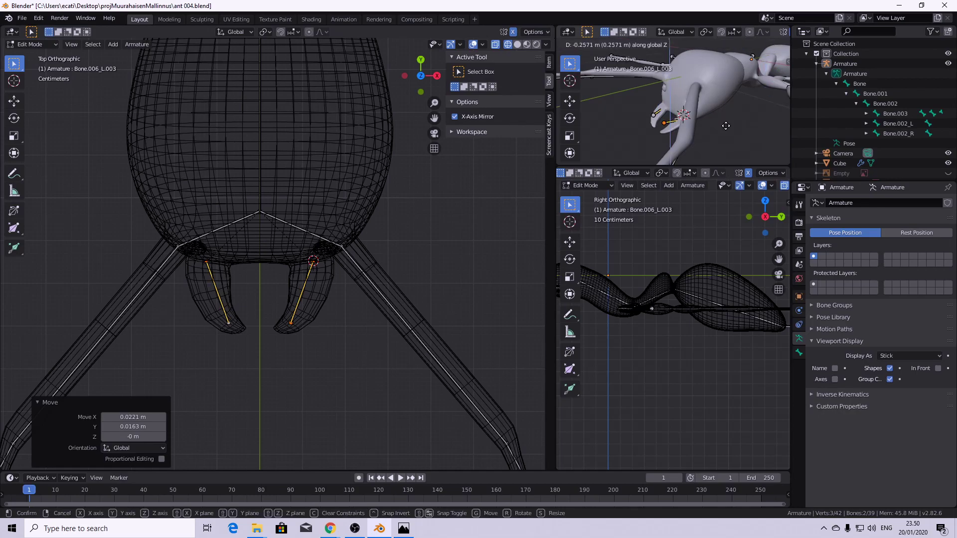
click(726, 132)
- Rotate the mandible bones about 31.6° around the global X axis to match the downward slope of the mandibles
scroll(714, 112, up, 4)
middle_drag(713, 113, 675, 105)
shift+middle_drag(699, 145, 703, 118)
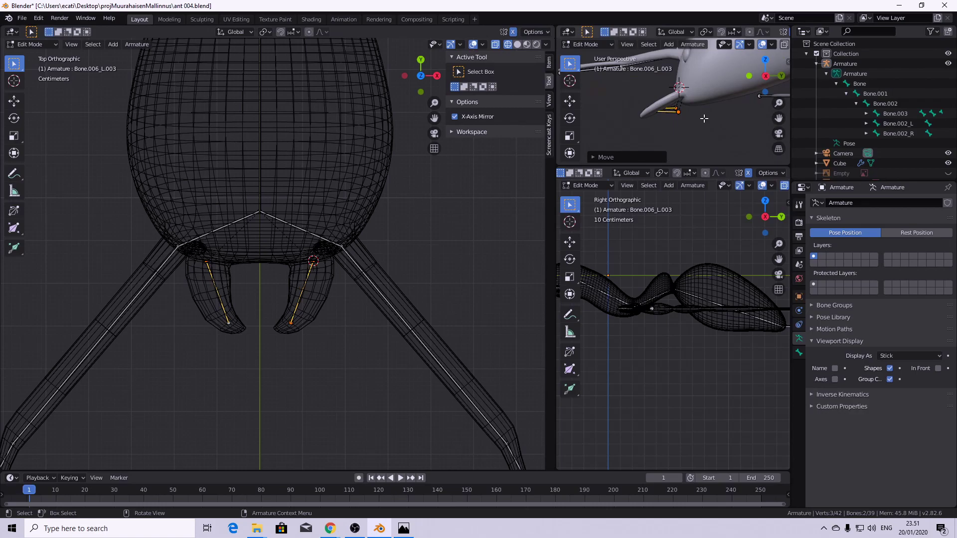
key(r)
key(x)
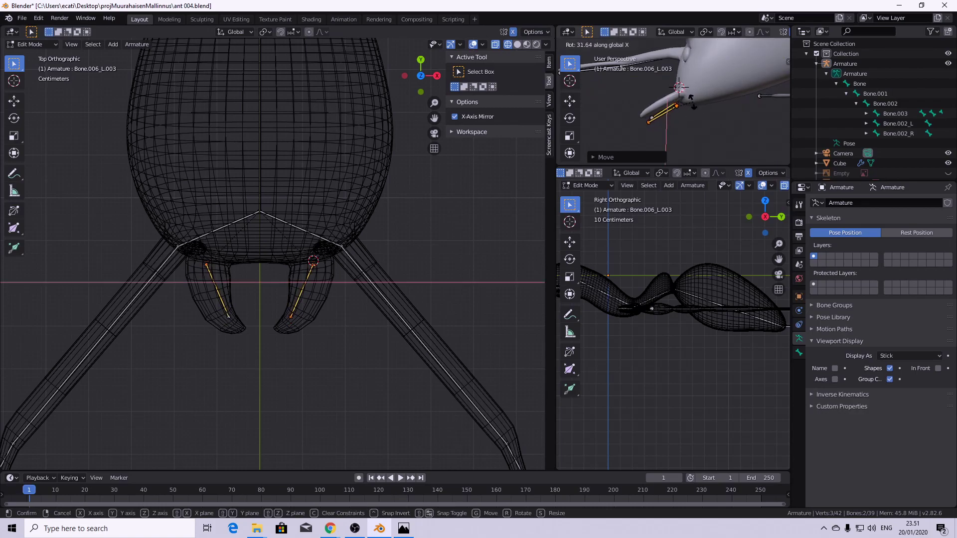
click(692, 98)
- Raise the mandible bones about 0.04 m along the global Z axis so they sit inside the mandible mesh
key(g)
key(z)
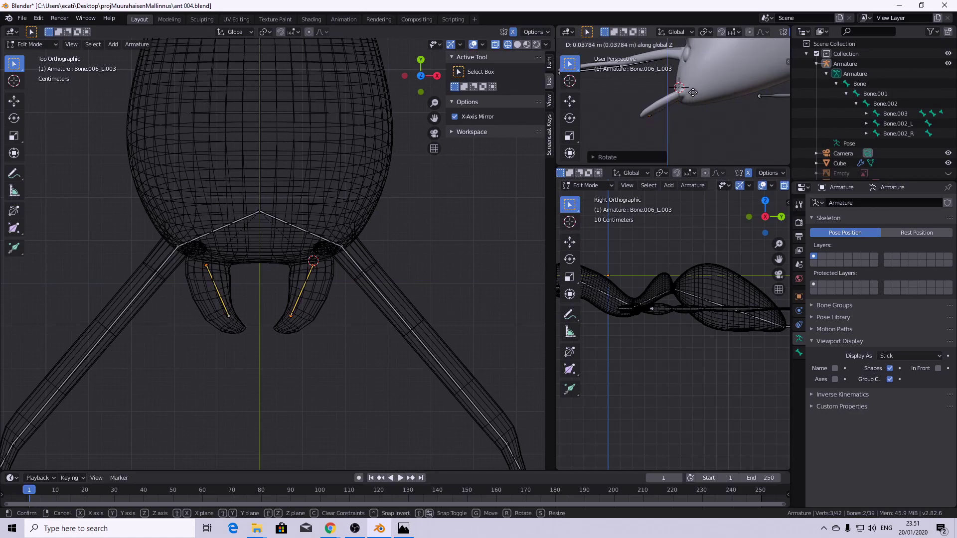
click(693, 90)
scroll(693, 90, down, 5)
middle_drag(693, 90, 662, 82)
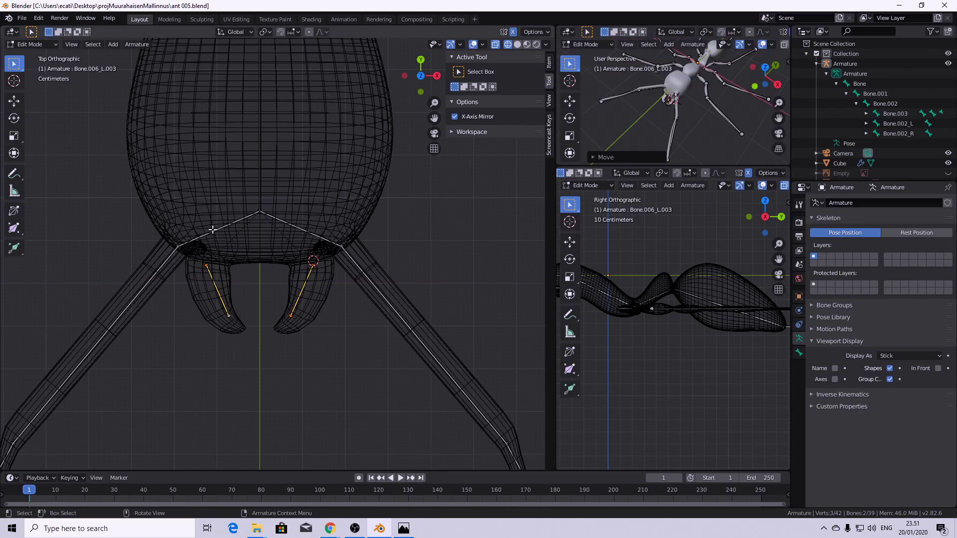
- In Object Mode, select the ant mesh followed by the armature and parent the mesh to it with automatic weights
scroll(214, 231, down, 4)
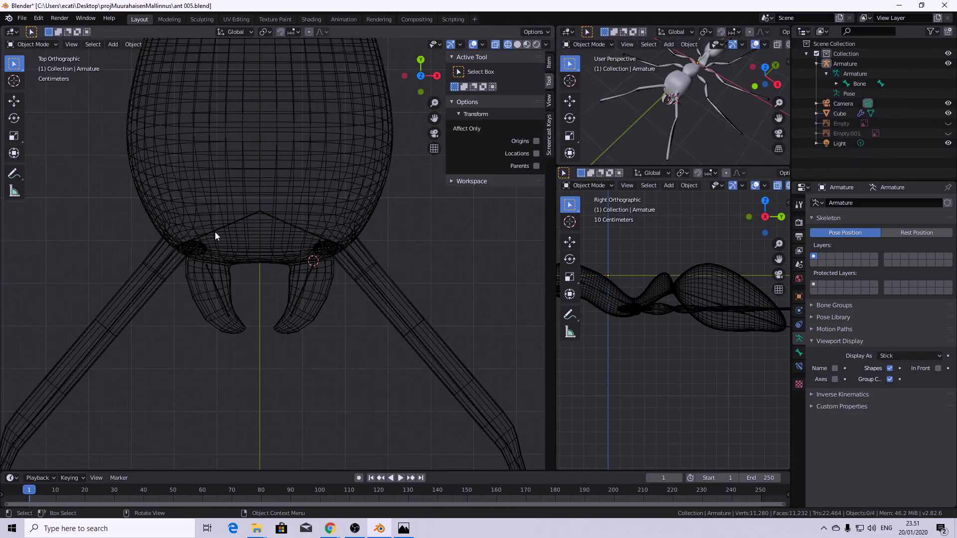
scroll(288, 275, down, 3)
middle_drag(291, 277, 255, 223)
click(255, 223)
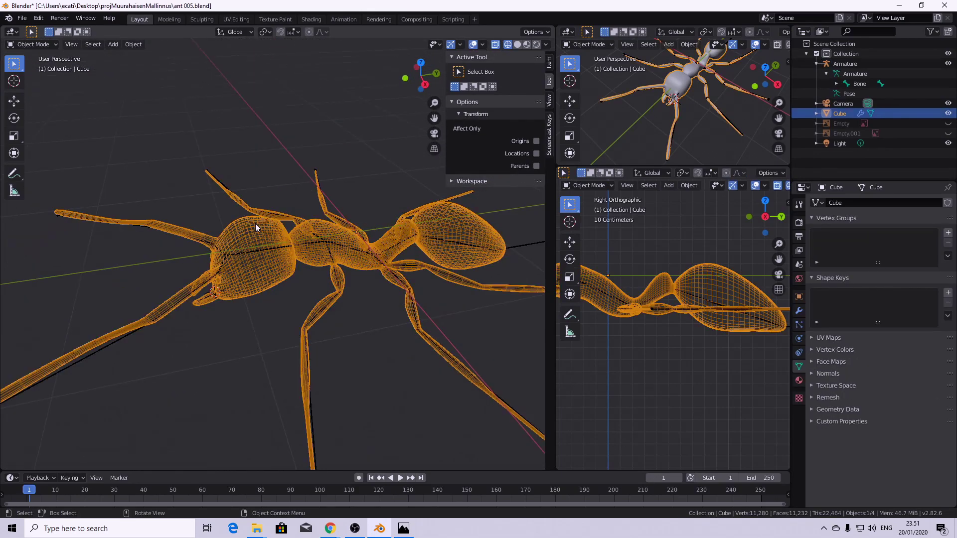
shift+click(258, 250)
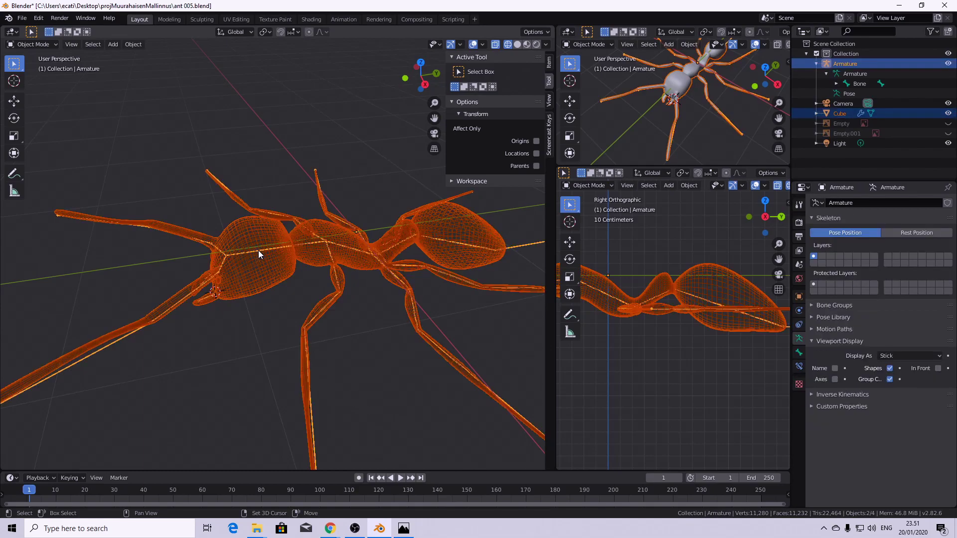
middle_drag(256, 241, 259, 273)
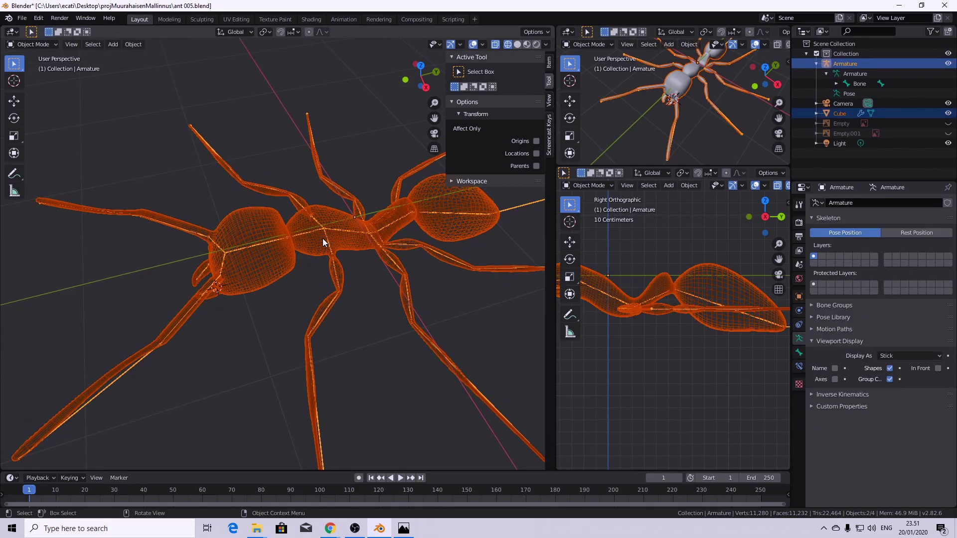
key(ctrl)
key(ctrl+p)
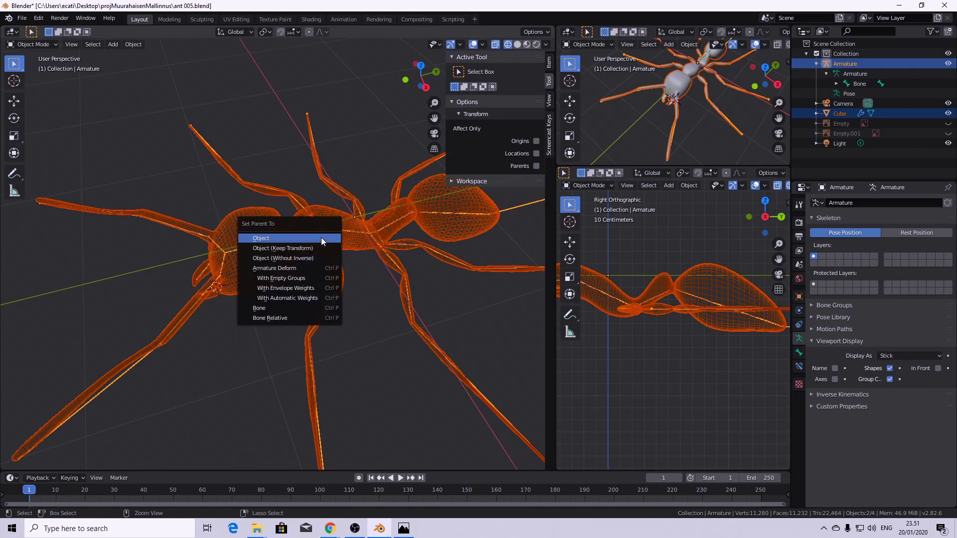
click(299, 300)
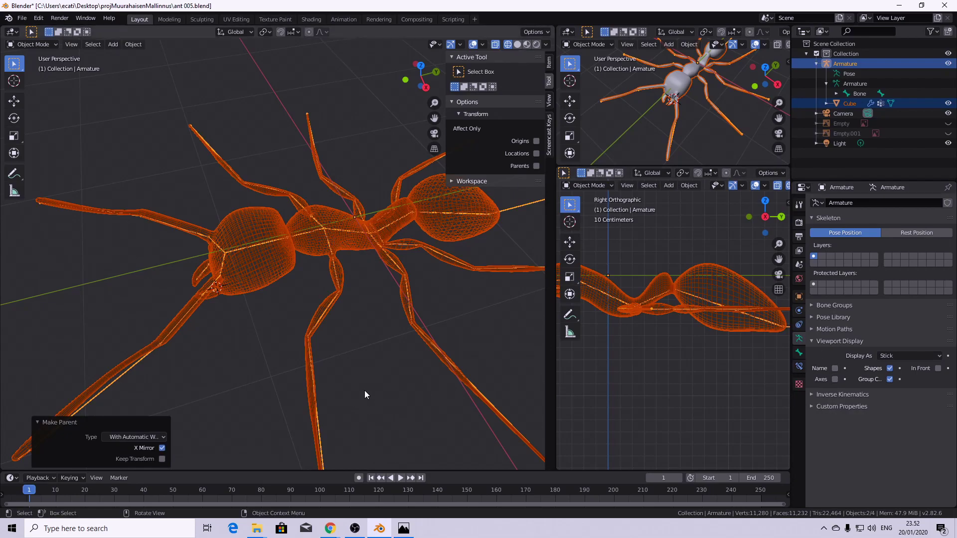
- Select only the armature and switch it to Pose Mode
click(334, 255)
click(326, 234)
click(333, 288)
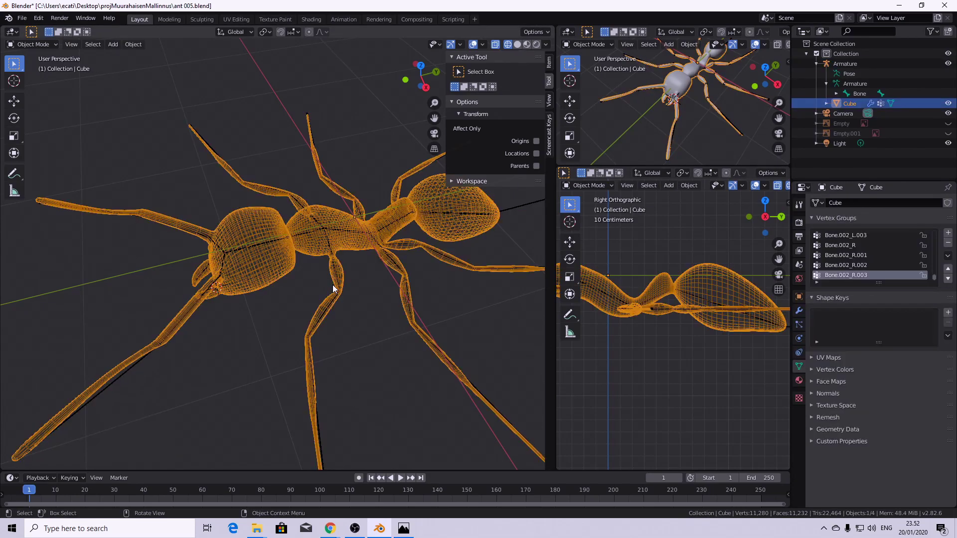
click(336, 293)
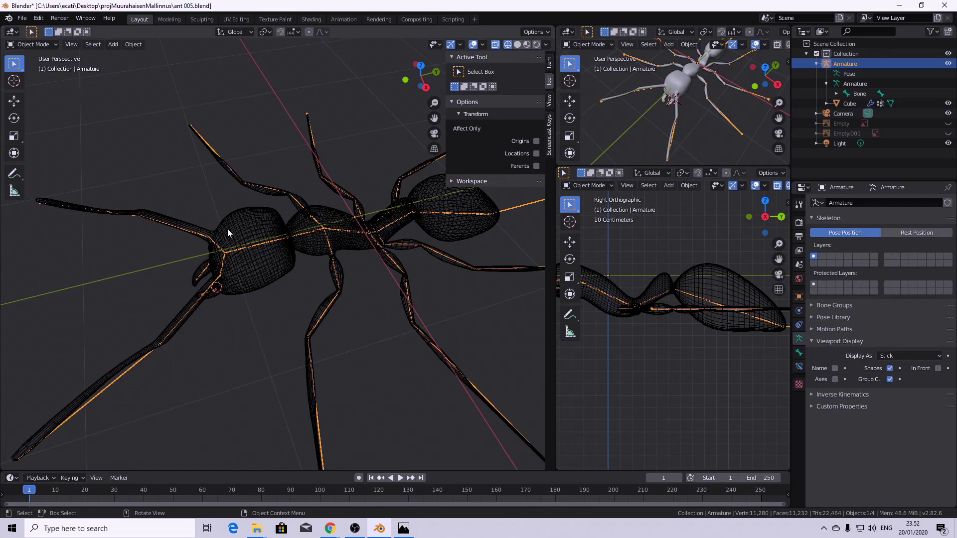
click(43, 44)
click(50, 77)
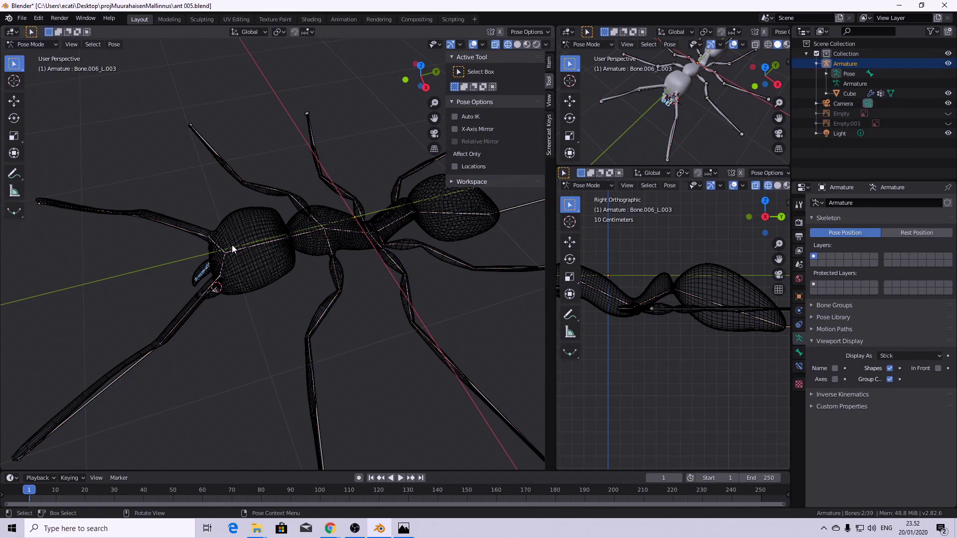
- Test the mesh deformation by rotating an antenna bone and the upper middle-leg bone on the +X side, cancelling each rotation
click(190, 323)
key(r)
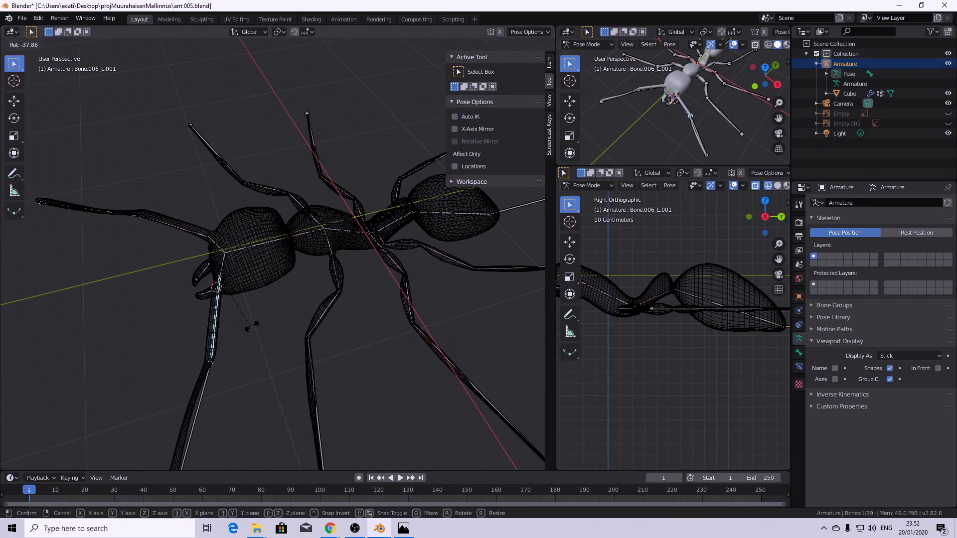
click(371, 303)
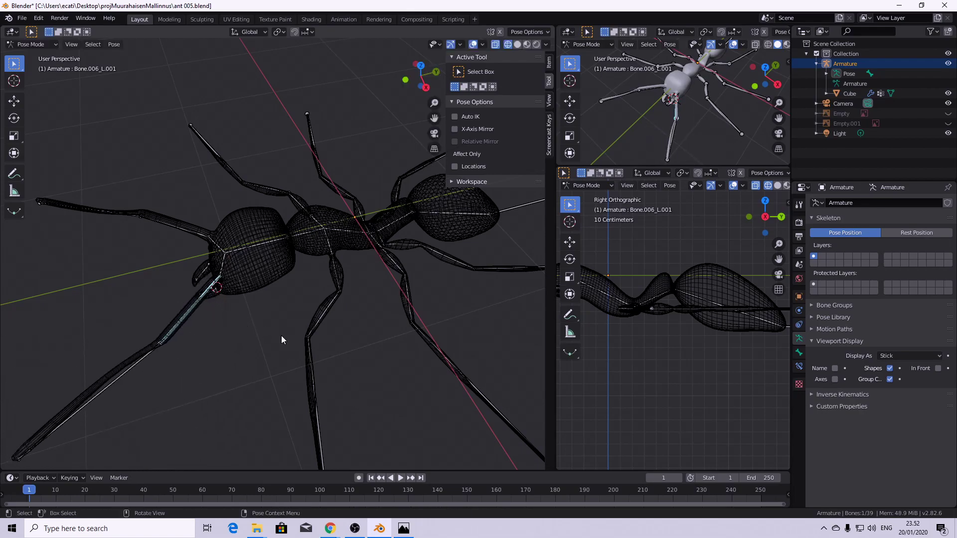
click(337, 274)
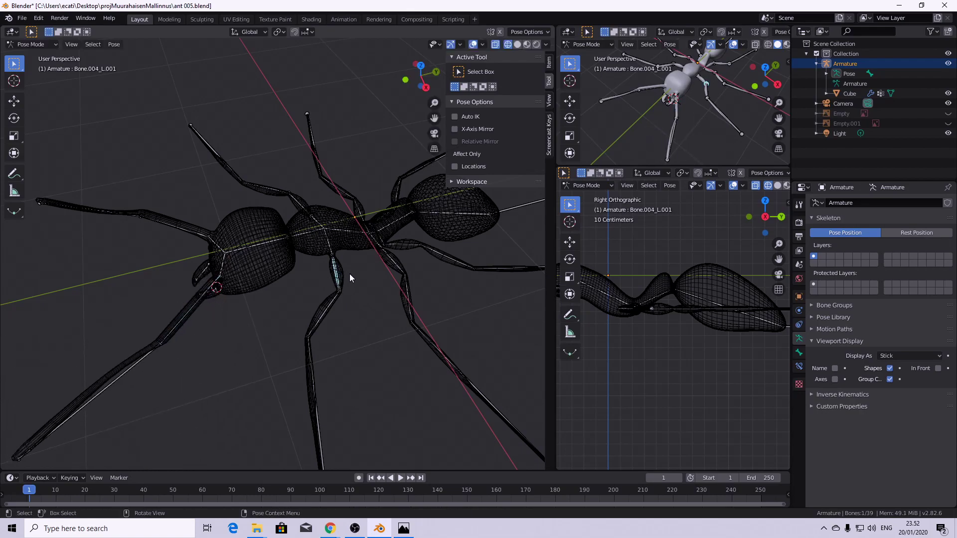
key(r)
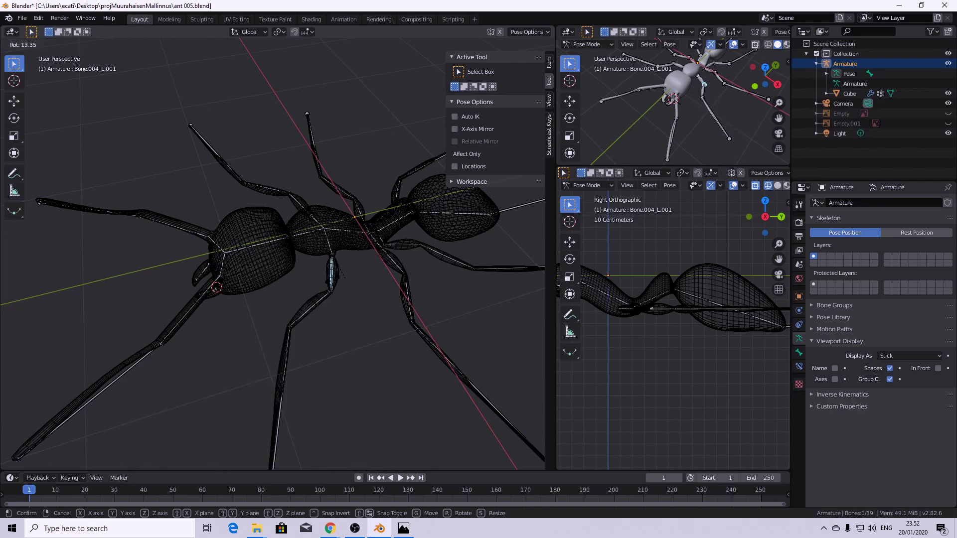
right_click(324, 279)
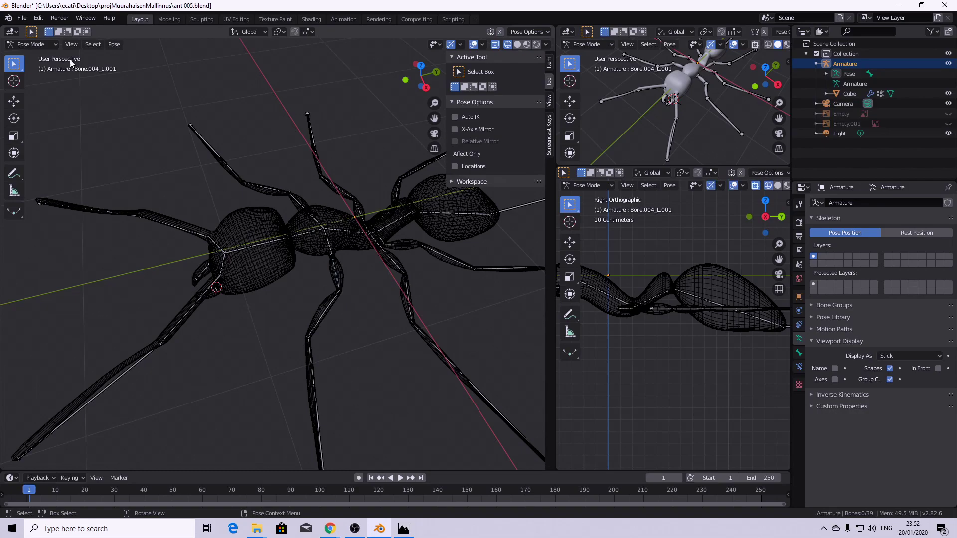
- Return to Object Mode, select the ant mesh and examine its modifier stack
key(ctrl+Tab)
click(250, 217)
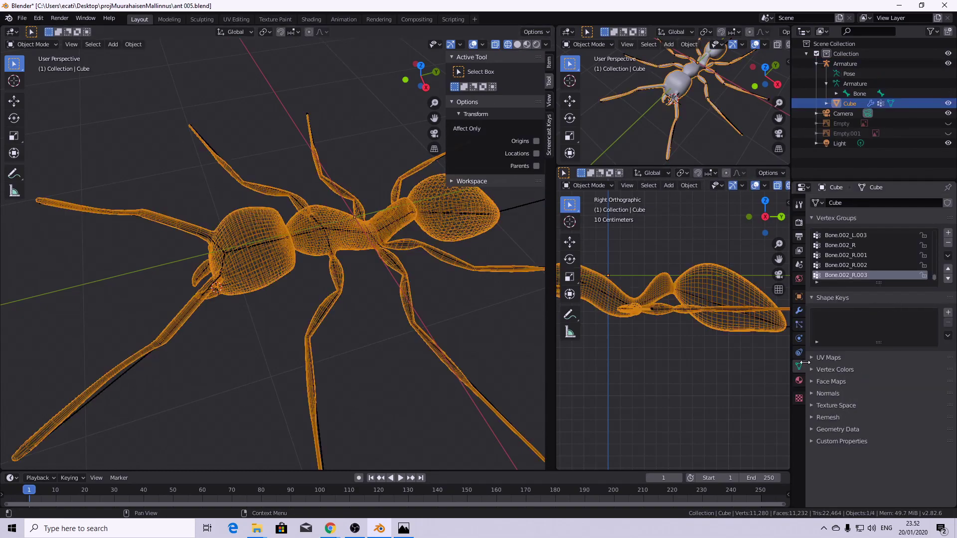
click(800, 311)
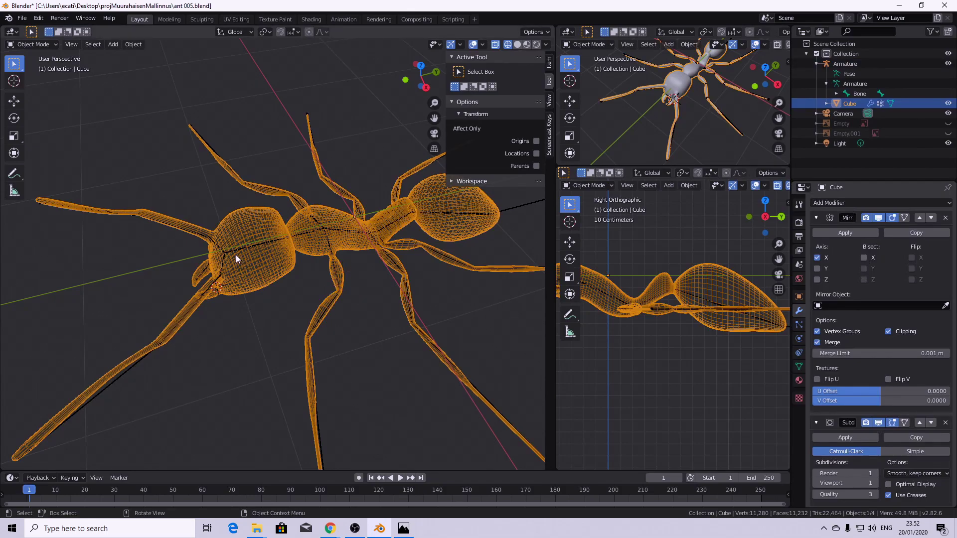
- Put the armature back in Pose Mode and try rotating the +X middle-leg bones, cancelling each rotation
click(333, 266)
key(ctrl+Tab)
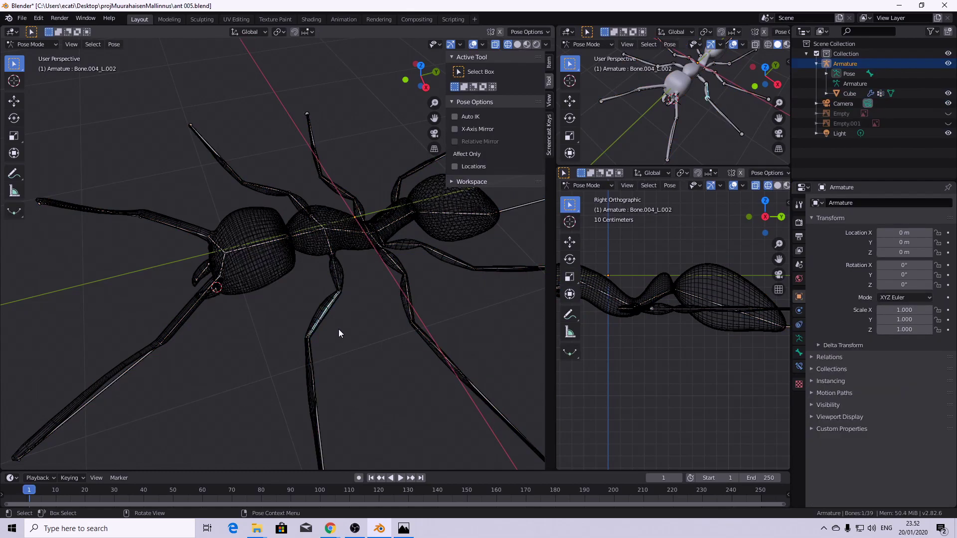
key(r)
right_click(330, 280)
click(336, 273)
key(r)
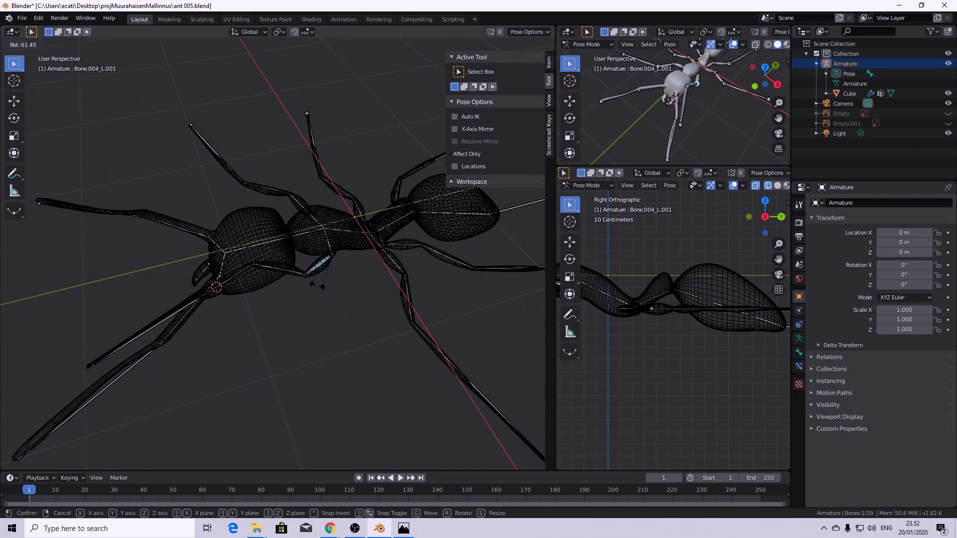
click(374, 290)
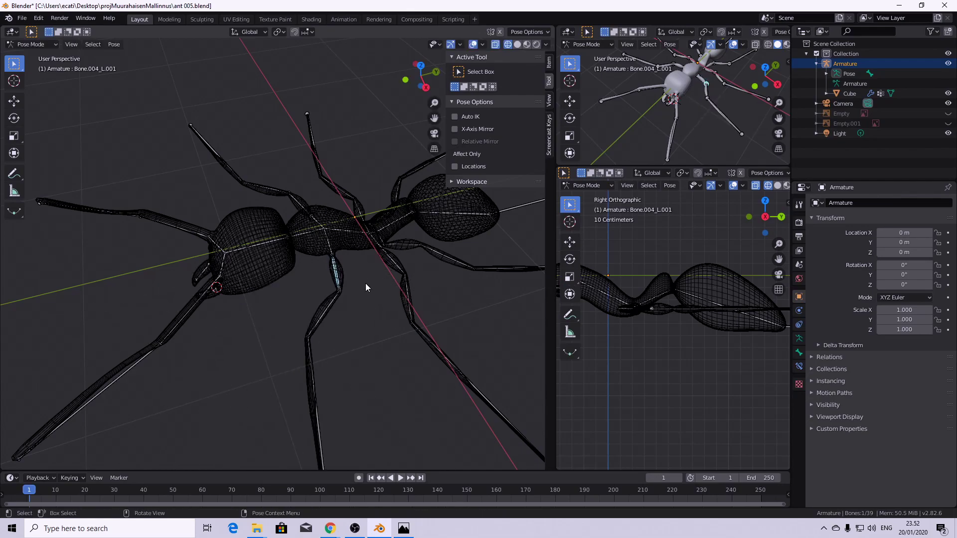
- Expand the Cube object in the outliner to inspect its modifiers and vertex groups
middle_drag(254, 179, 329, 333)
click(826, 93)
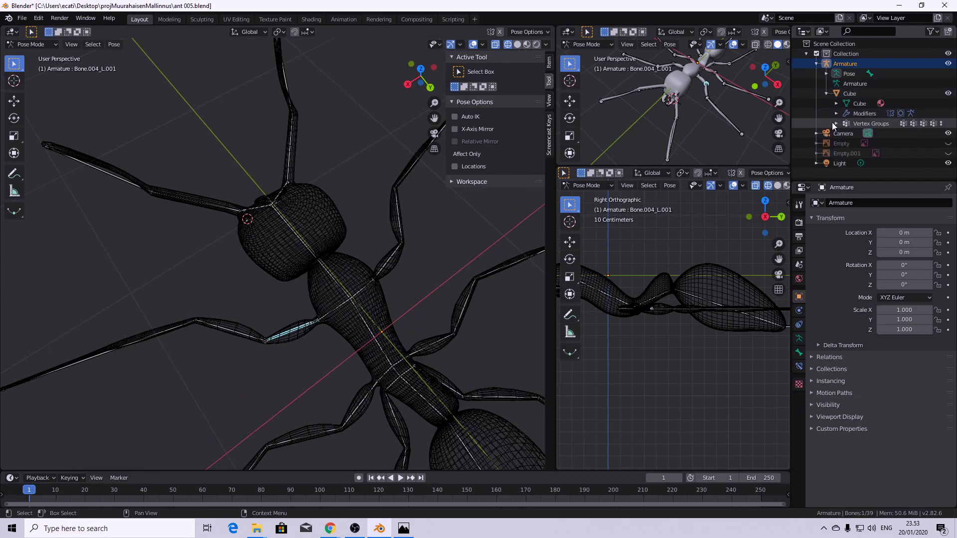
scroll(362, 367, down, 2)
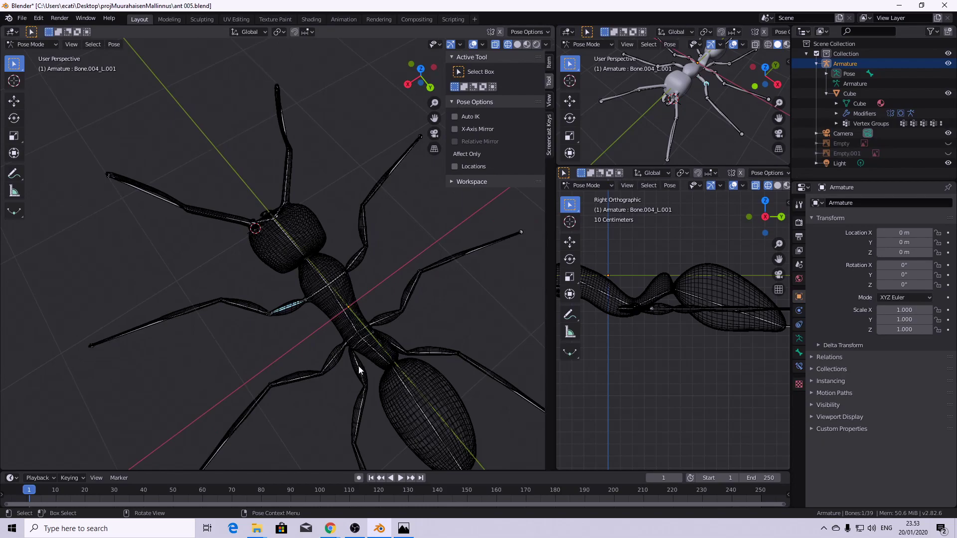
- Try rotating a hind-leg bone and the head bone, including a trackball rotation of the head, without keeping the poses
middle_drag(363, 365, 329, 320)
click(324, 367)
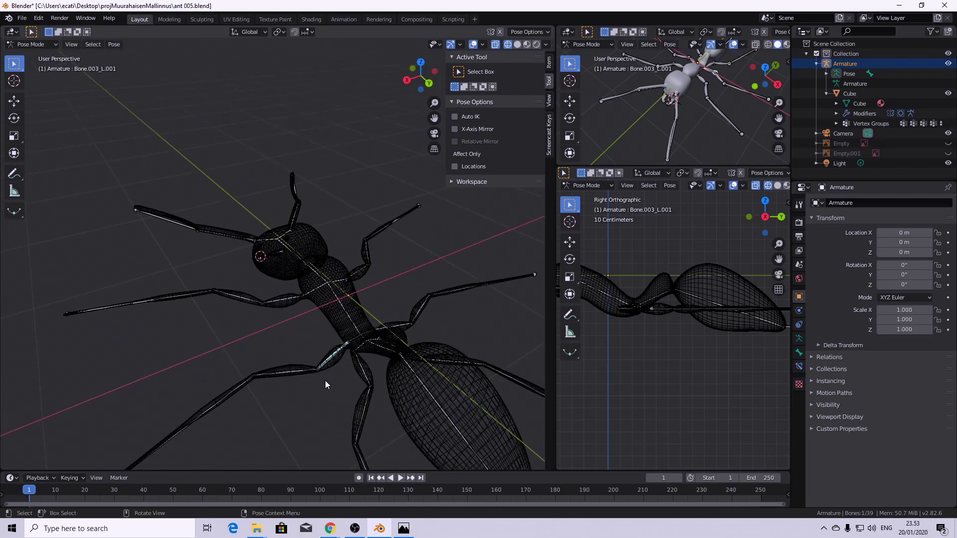
key(r)
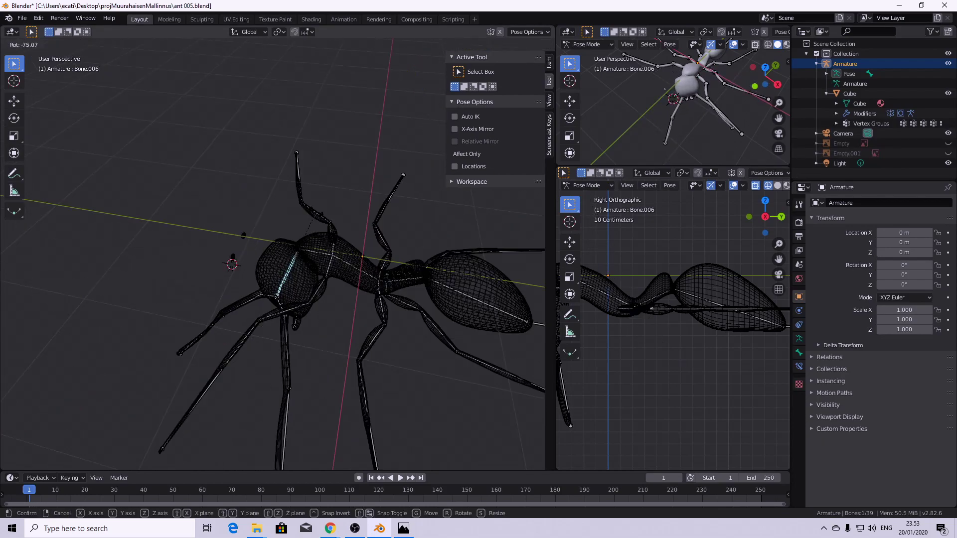
key(r)
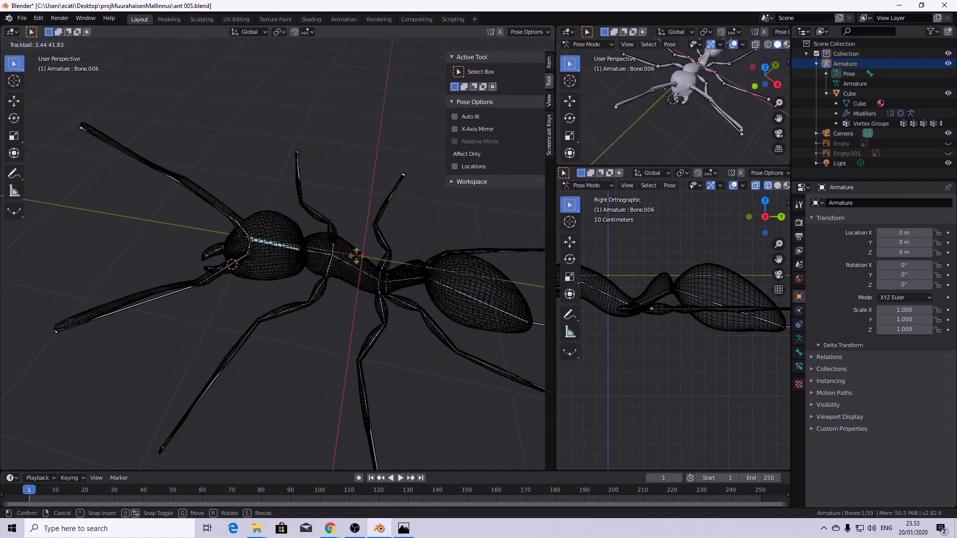
click(356, 255)
middle_drag(429, 284, 408, 322)
middle_drag(368, 372, 384, 354)
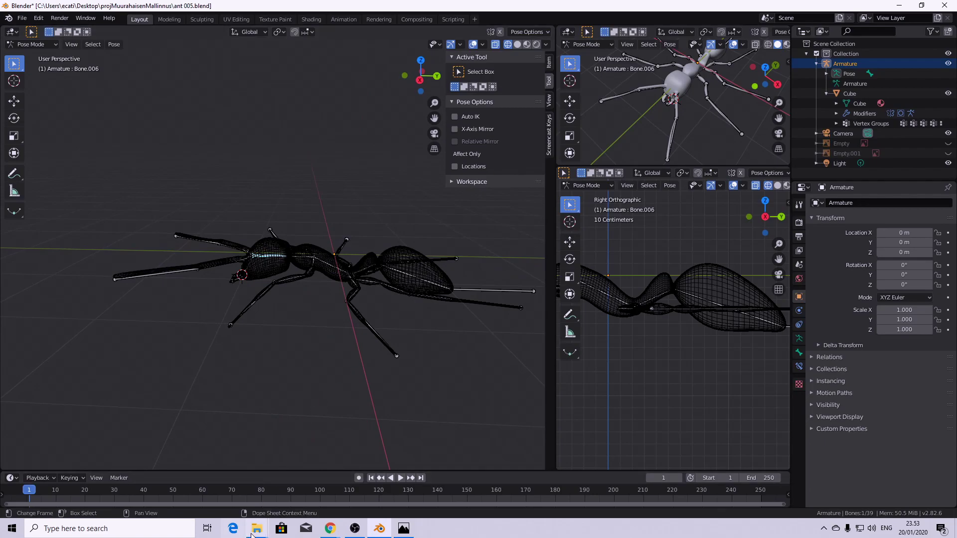
- Switch to the ant reference photos in Google Drive and page back through the top-view images to forest-ant-queens-3254.jpg
click(330, 530)
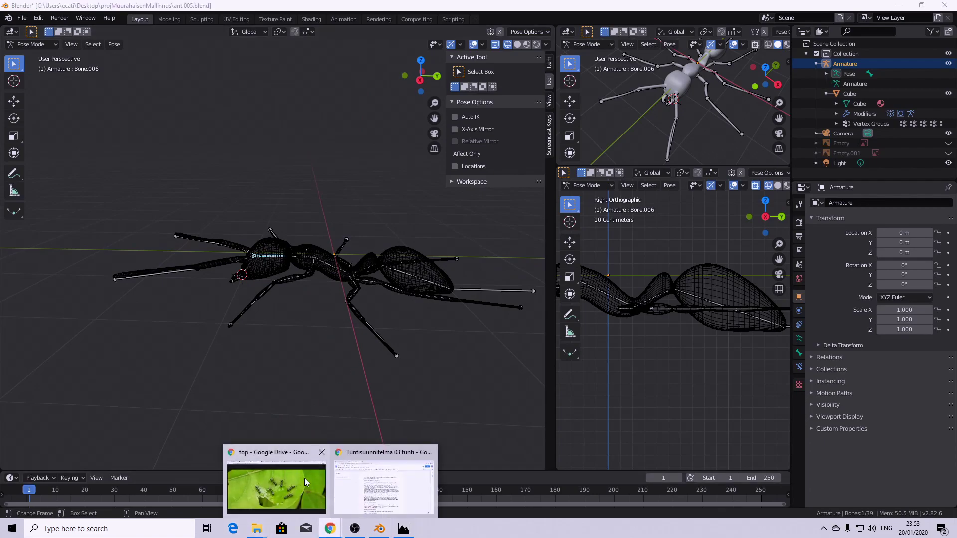
click(280, 482)
click(29, 282)
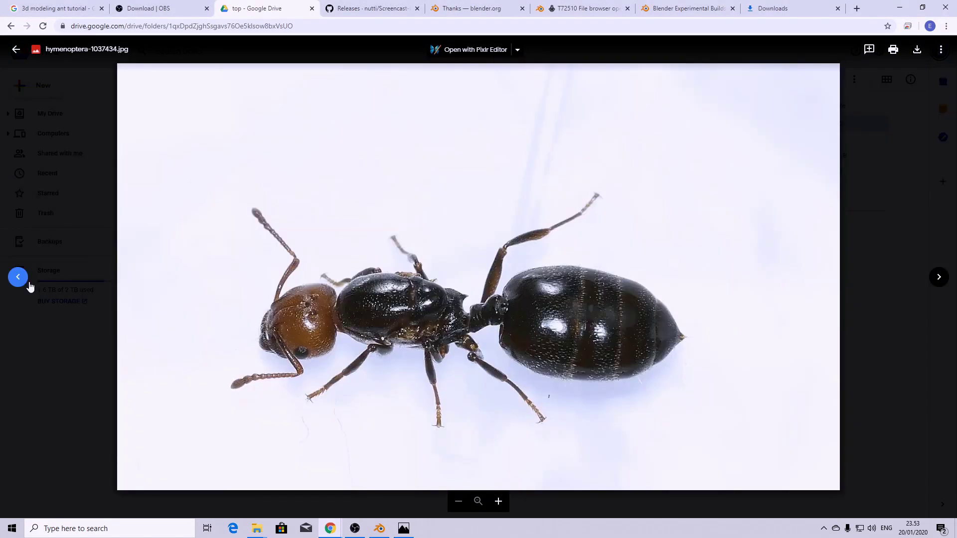
click(28, 283)
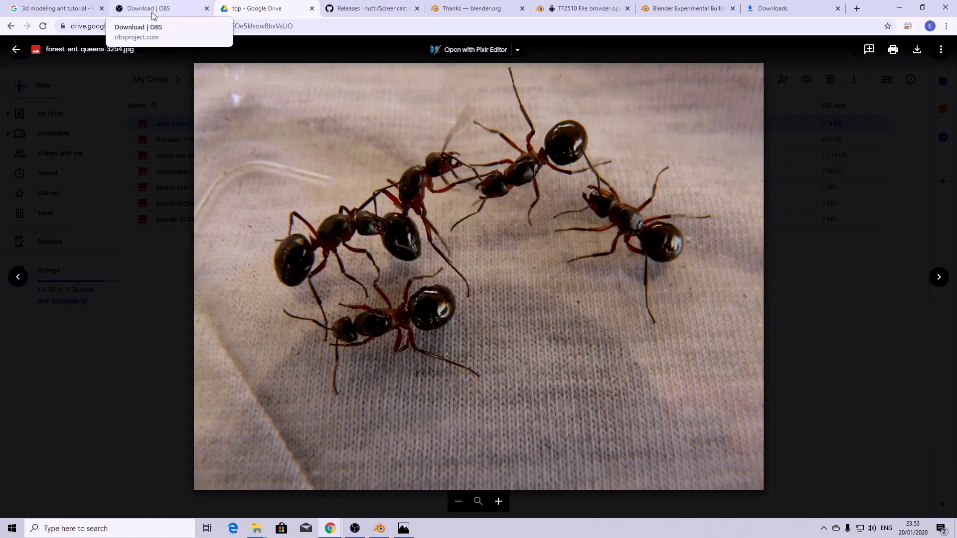
- Close the photo preview, go to the side folder of the ant references and view its first photo
click(151, 319)
click(241, 77)
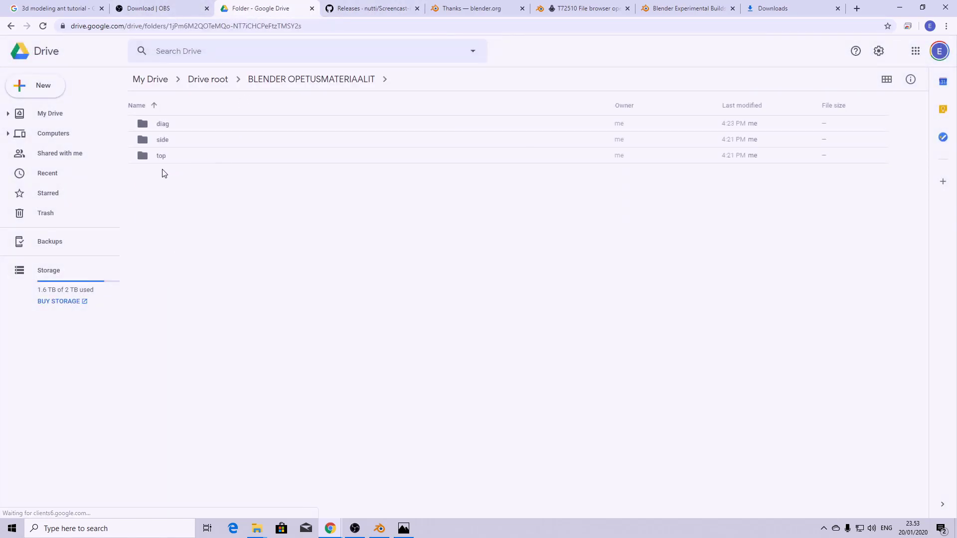
double_click(162, 139)
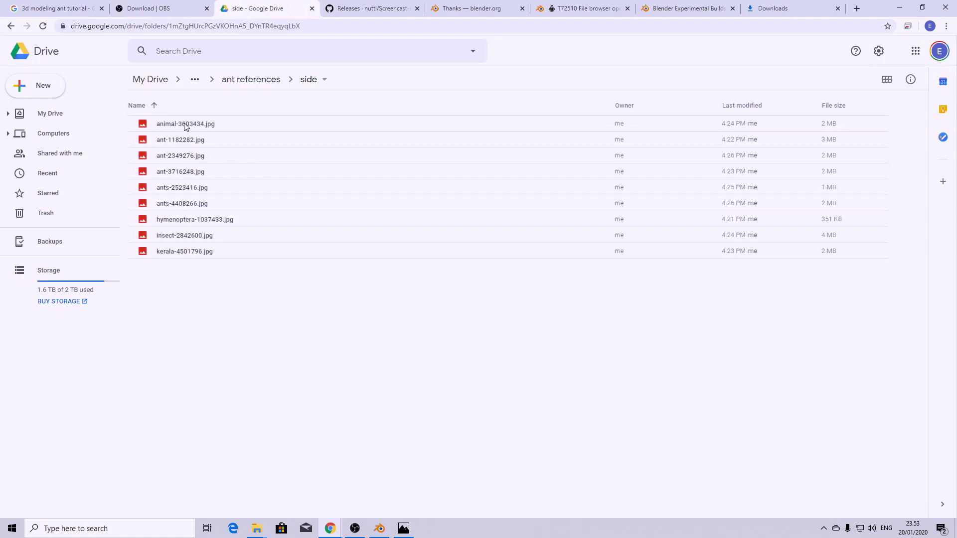
double_click(185, 125)
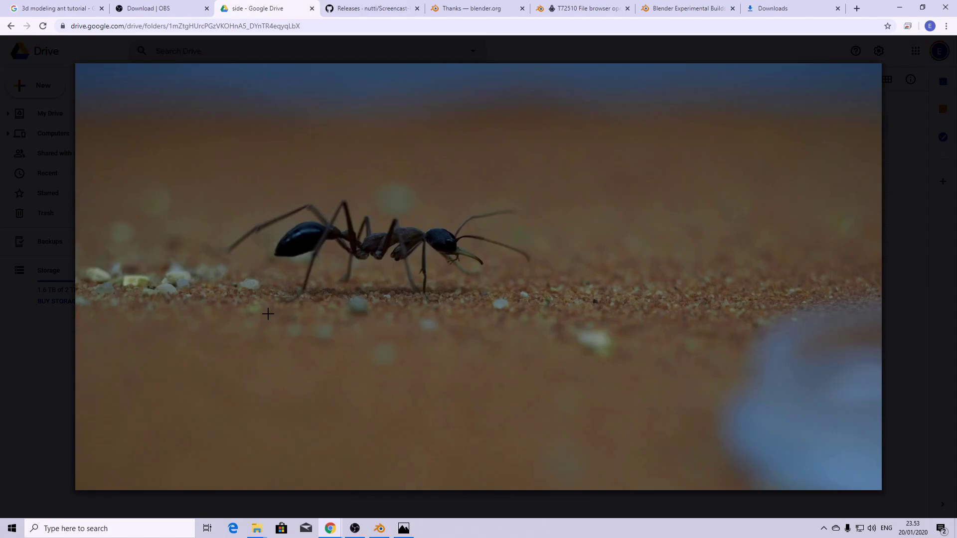
- Switch back to Blender, enable X-Axis Mirror in the pose options and rotate the base bones of the hind legs
key(alt+Tab)
scroll(335, 297, up, 5)
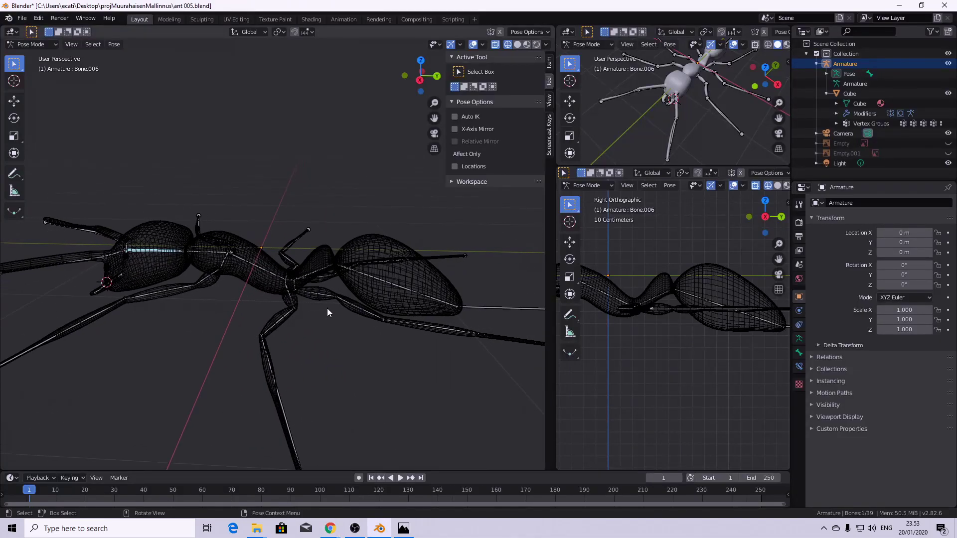
click(322, 293)
middle_drag(322, 293, 253, 358)
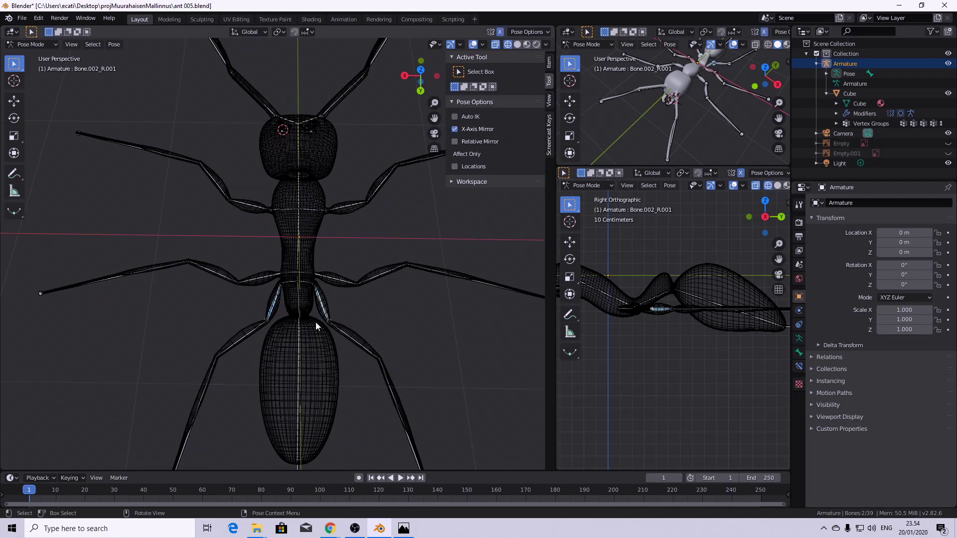
middle_drag(276, 309, 455, 259)
click(293, 305)
key(r)
click(360, 350)
middle_drag(306, 279, 291, 321)
key(r)
click(375, 353)
- Raise the hind legs' second bones with a rotation and rotate the outer leg bones down toward the ground
click(366, 335)
middle_drag(373, 344, 418, 346)
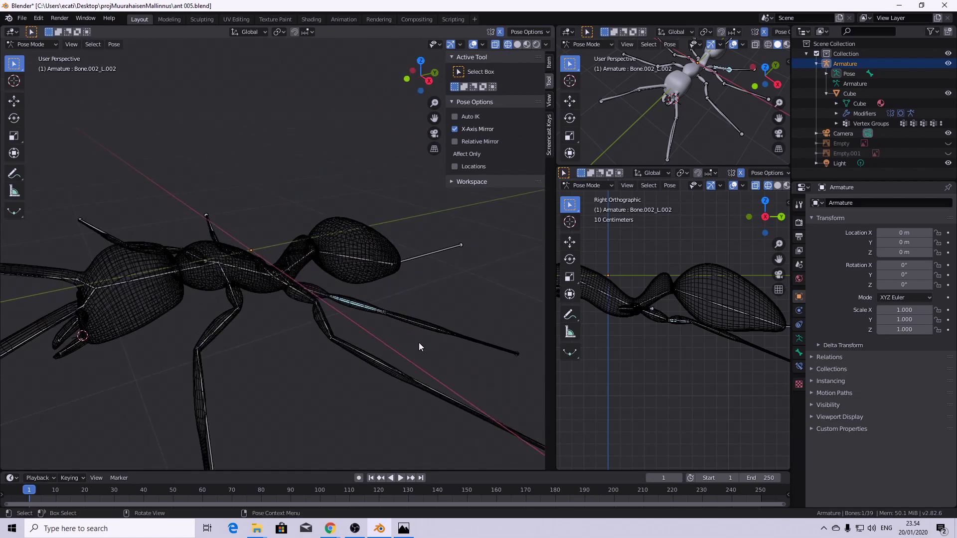
key(r)
click(405, 248)
middle_drag(499, 279, 442, 243)
click(425, 222)
key(r)
click(394, 427)
middle_drag(394, 427, 315, 326)
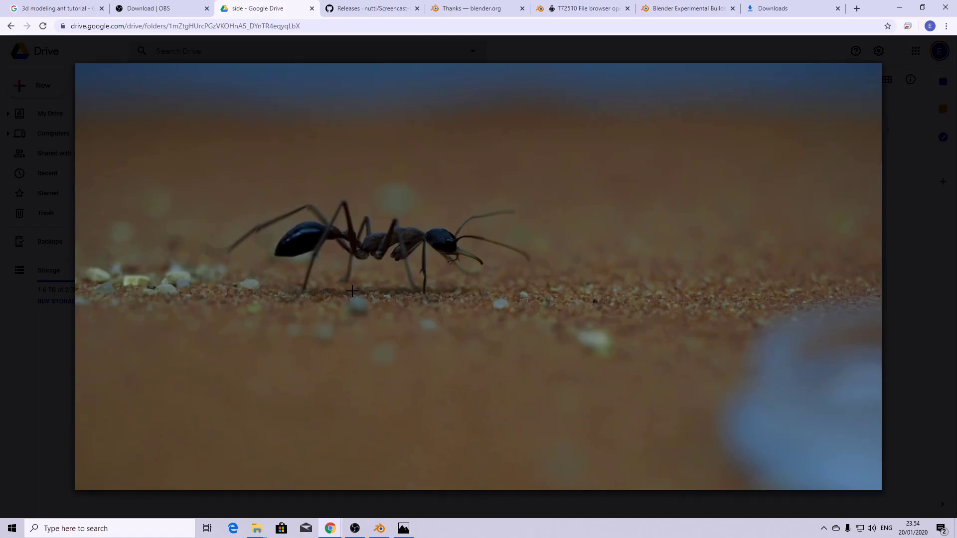
- Pose the middle legs by rotating their second bones 67.2° and a further 26.1°, and their lower bones 101°
key(r)
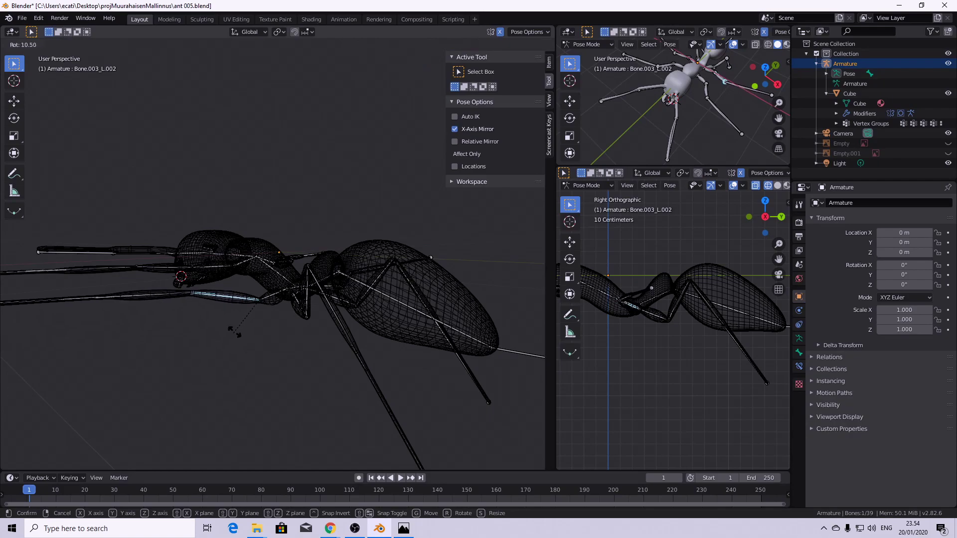
click(250, 302)
middle_drag(250, 301, 270, 323)
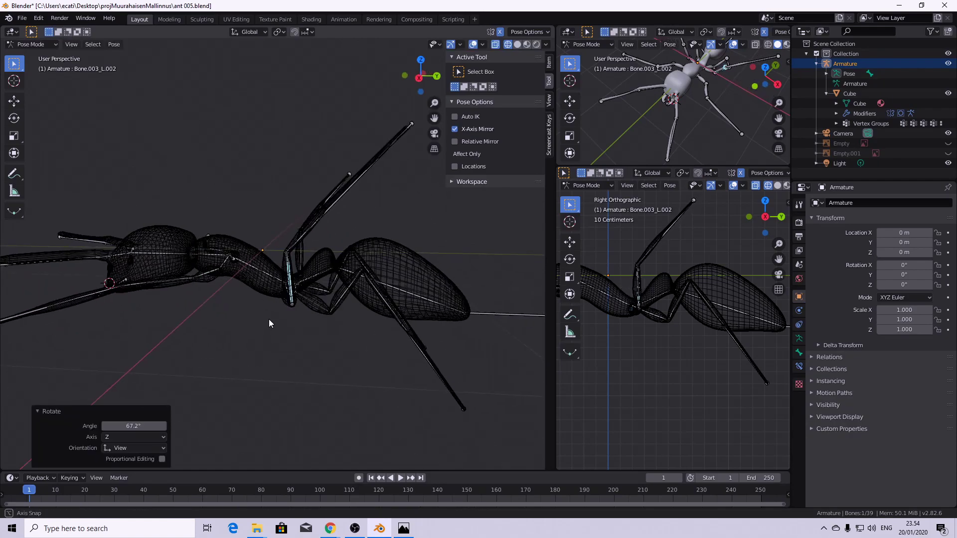
key(r)
click(374, 301)
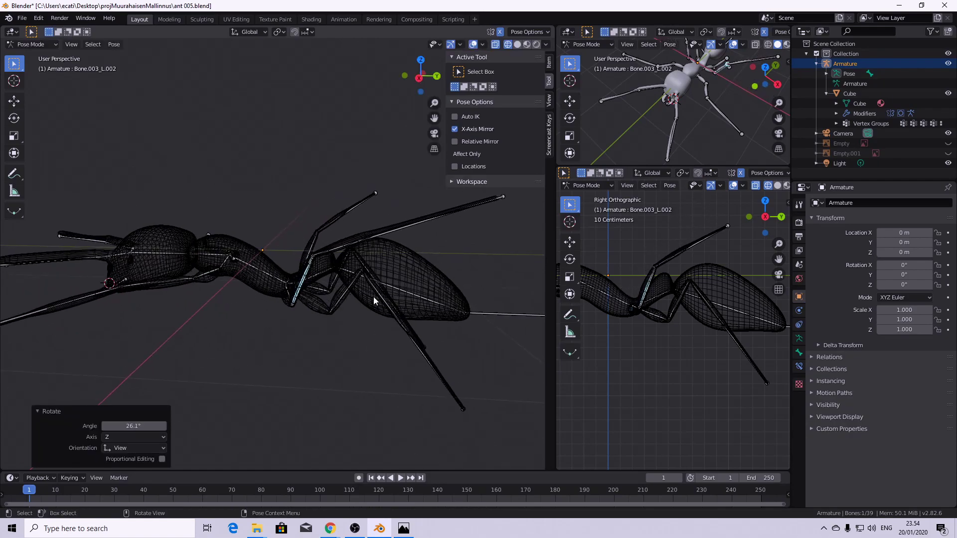
click(392, 232)
key(r)
click(328, 401)
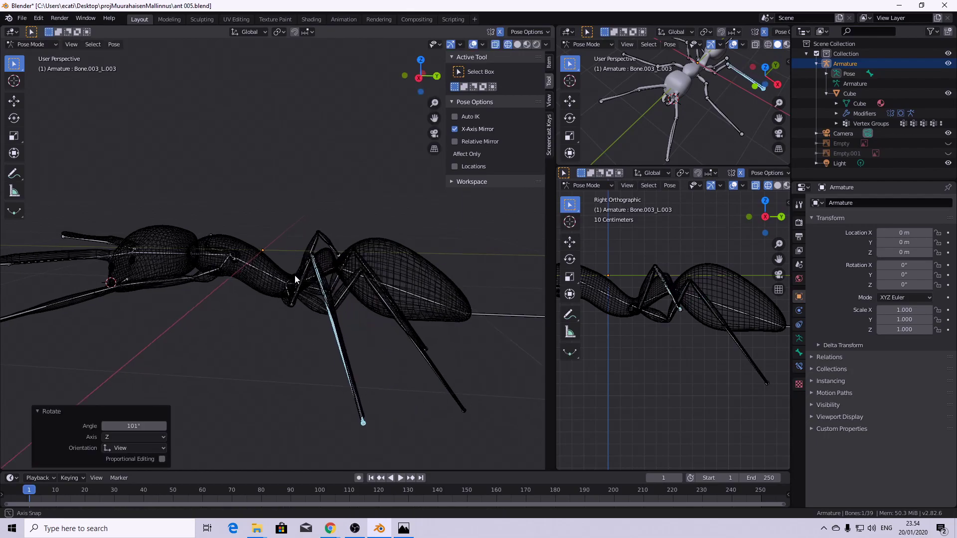
- Rotate the lower bones of the front legs to adjust their pose
middle_drag(296, 276, 269, 279)
click(114, 256)
key(r)
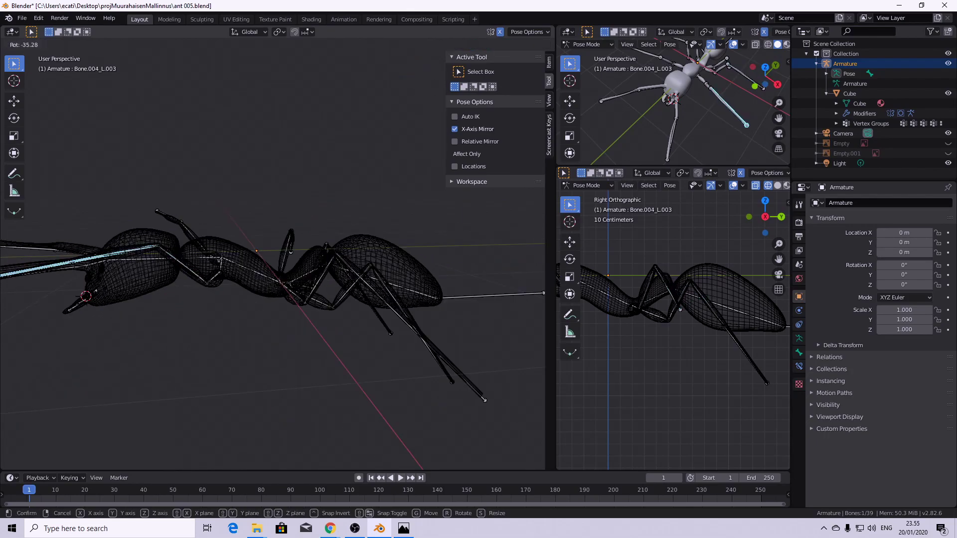
click(152, 344)
middle_drag(159, 329, 229, 200)
- Leave Pose Mode for Object Mode and save the project as a new file named ant 006.blend
click(31, 44)
click(39, 56)
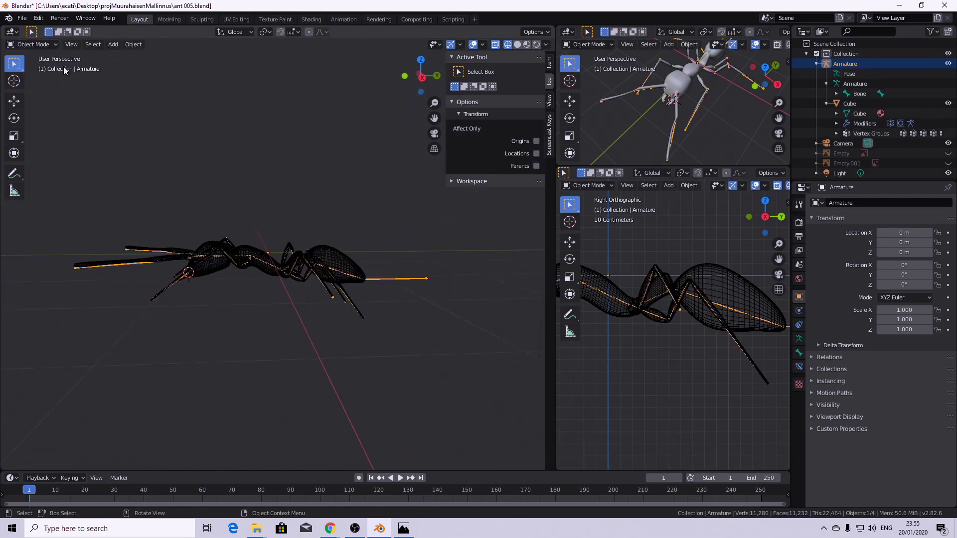
middle_drag(54, 65, 295, 236)
click(22, 18)
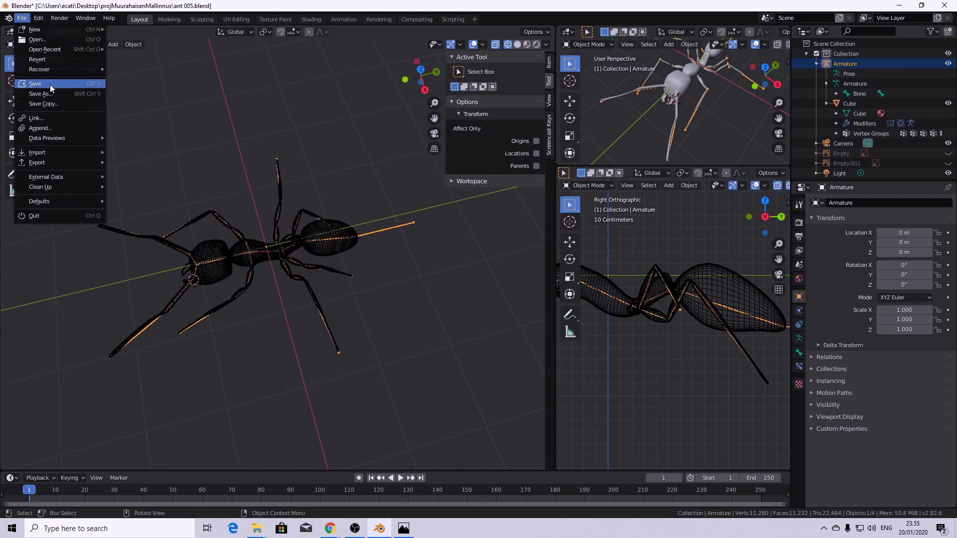
click(60, 94)
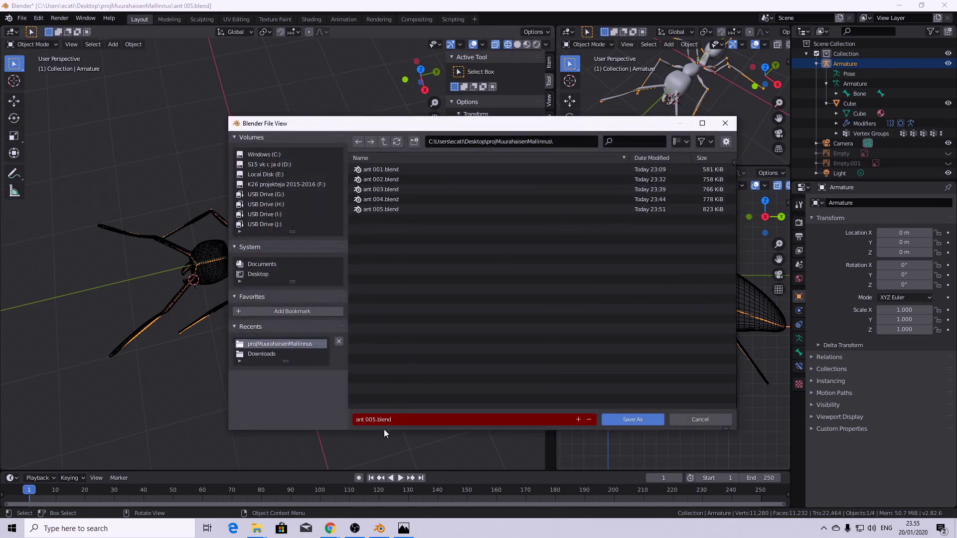
click(374, 420)
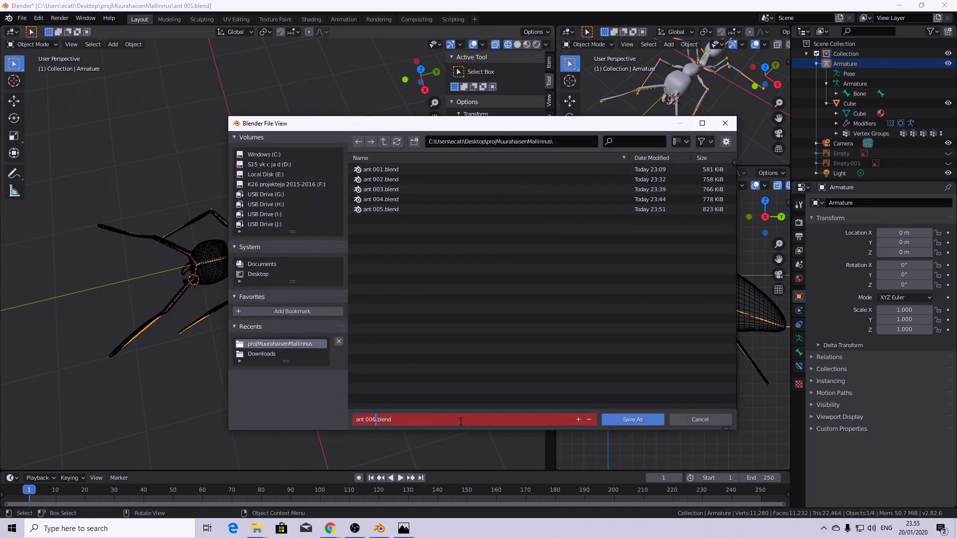
click(620, 420)
- Select the ant mesh, open the Shading workspace and display the model with rendered viewport shading
click(211, 313)
mouse_move(284, 295)
middle_down()
mouse_move(230, 299)
mouse_move(246, 289)
mouse_move(290, 310)
middle_up()
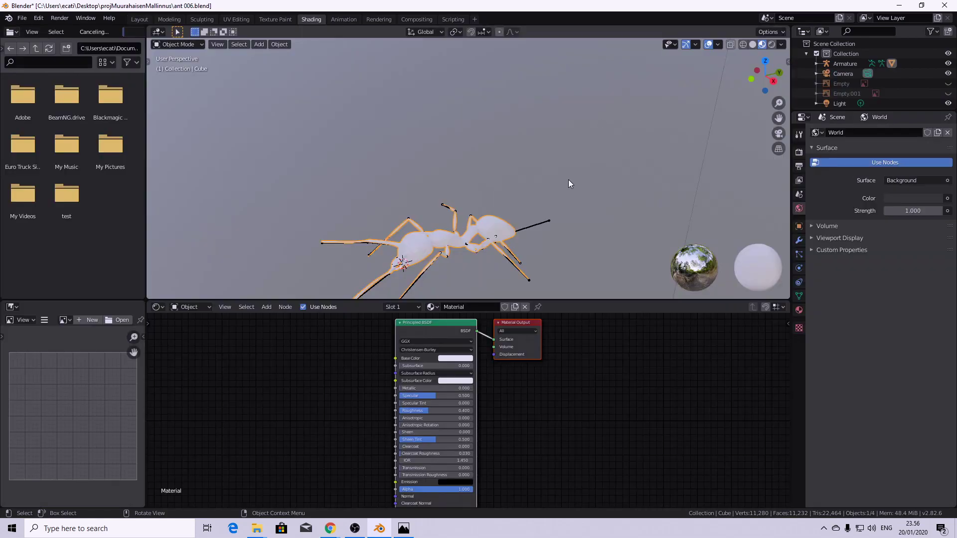
shift+middle_drag(572, 203, 557, 113)
middle_drag(503, 152, 509, 236)
scroll(486, 180, up, 4)
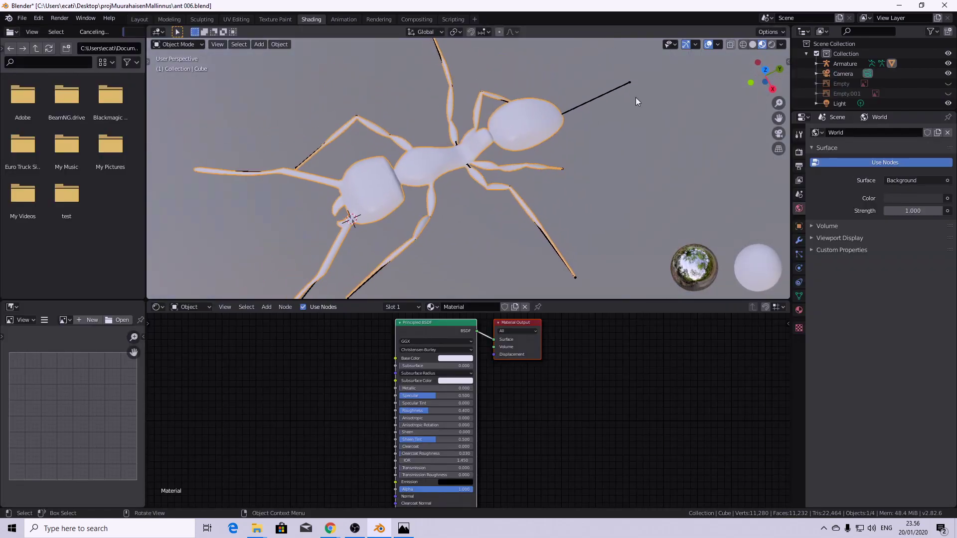
click(772, 44)
scroll(464, 191, up, 2)
scroll(464, 188, down, 1)
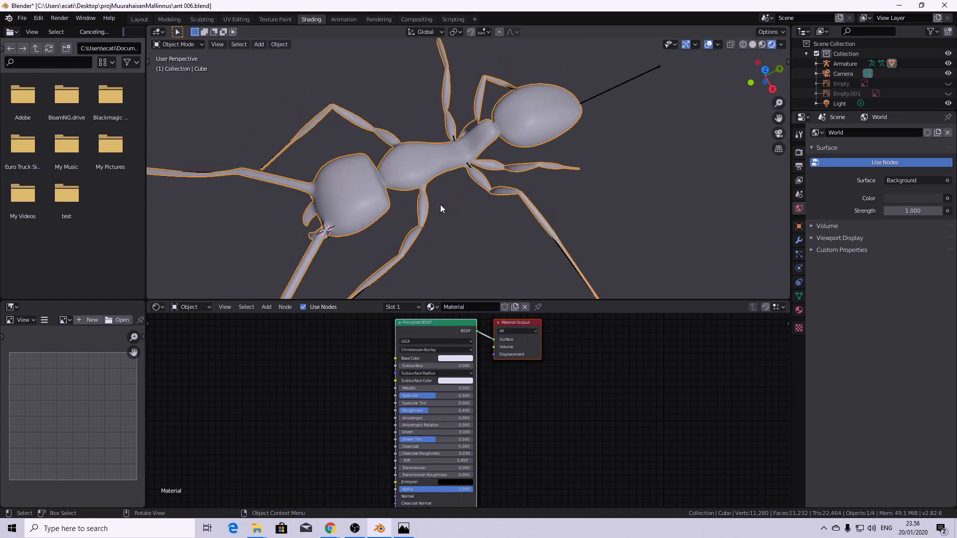
middle_drag(441, 204, 435, 193)
drag(514, 327, 553, 334)
drag(460, 339, 431, 340)
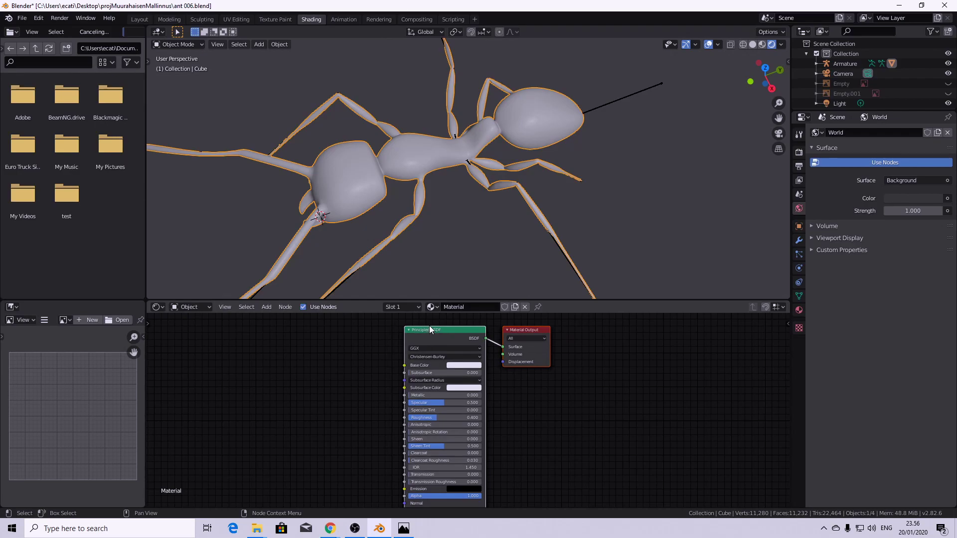
scroll(374, 225, up, 1)
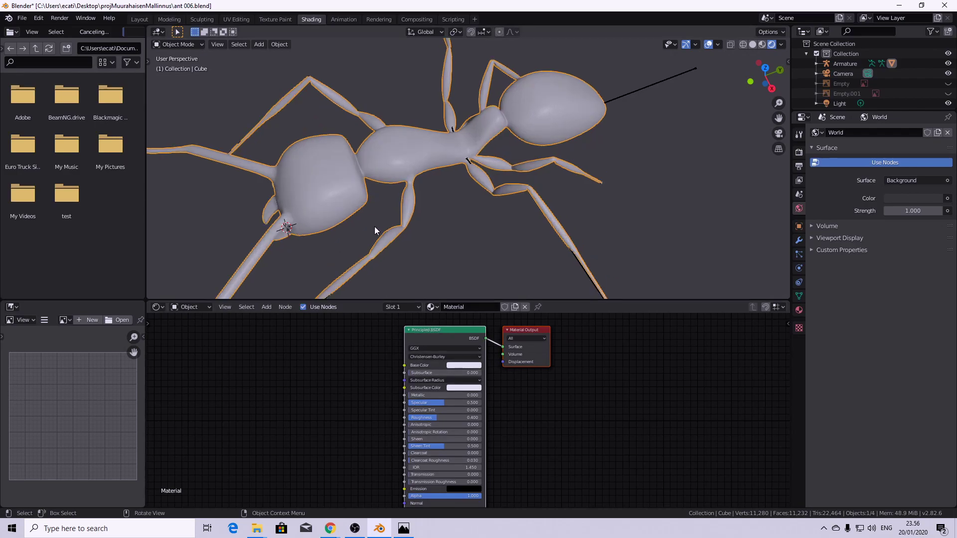
- Switch to the side-view ant photos in Google Drive, page on to kerala-4501796.jpg and close the preview
key(alt+Tab)
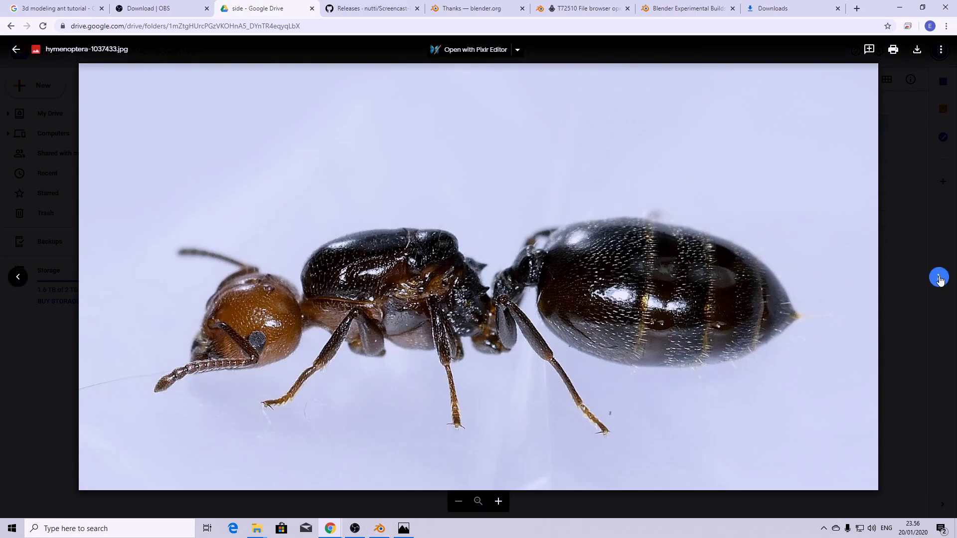
click(939, 278)
click(940, 278)
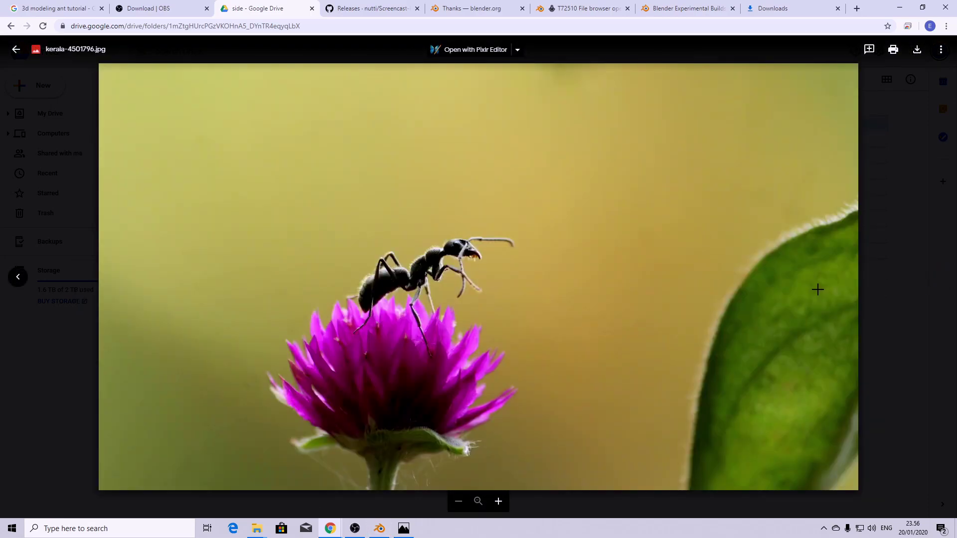
click(53, 343)
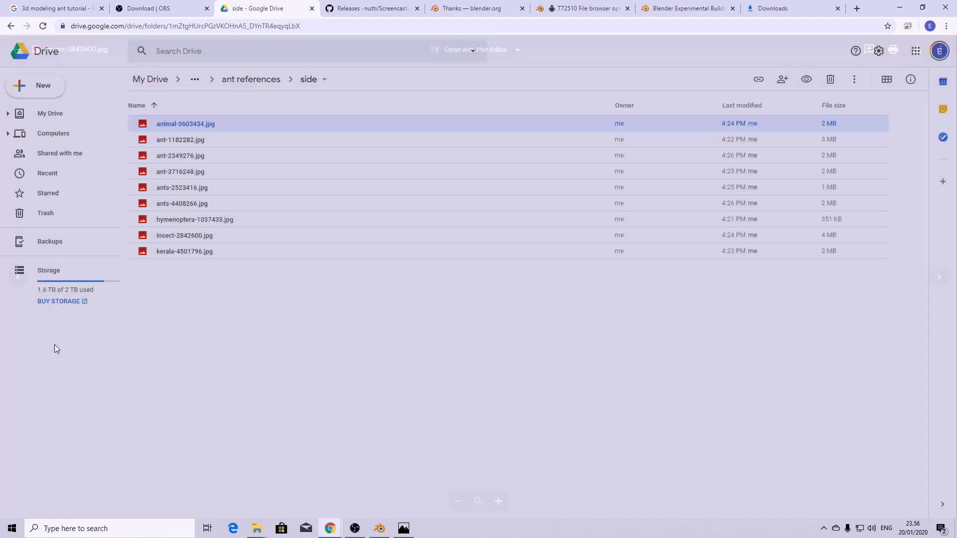
- Open the top folder of the ant references and view its photos from ants-498731.jpg through insects-3743405.jpg
click(252, 80)
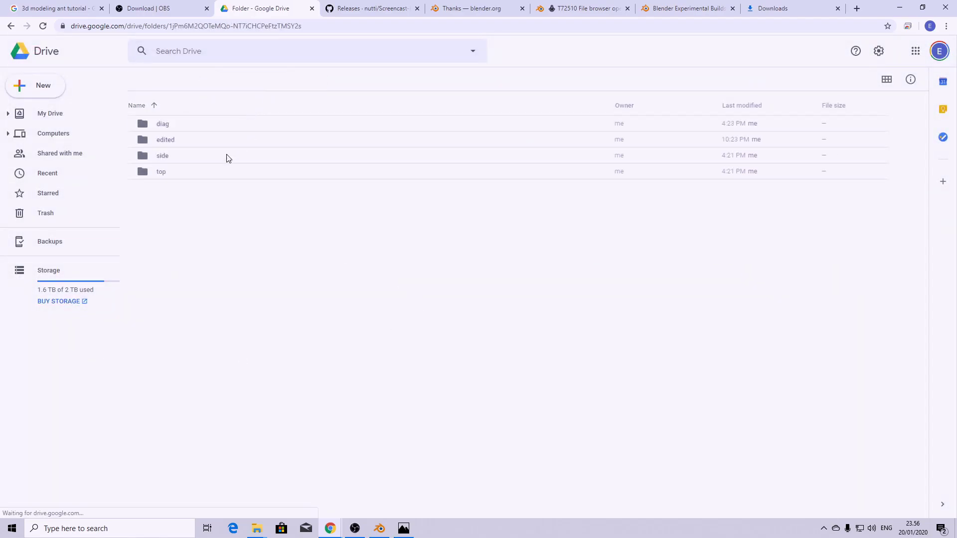
double_click(162, 172)
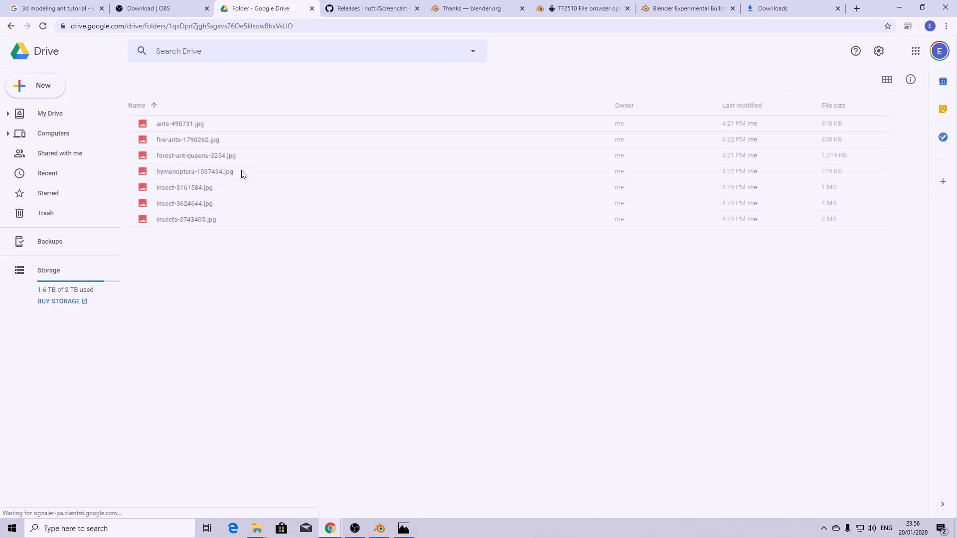
double_click(163, 125)
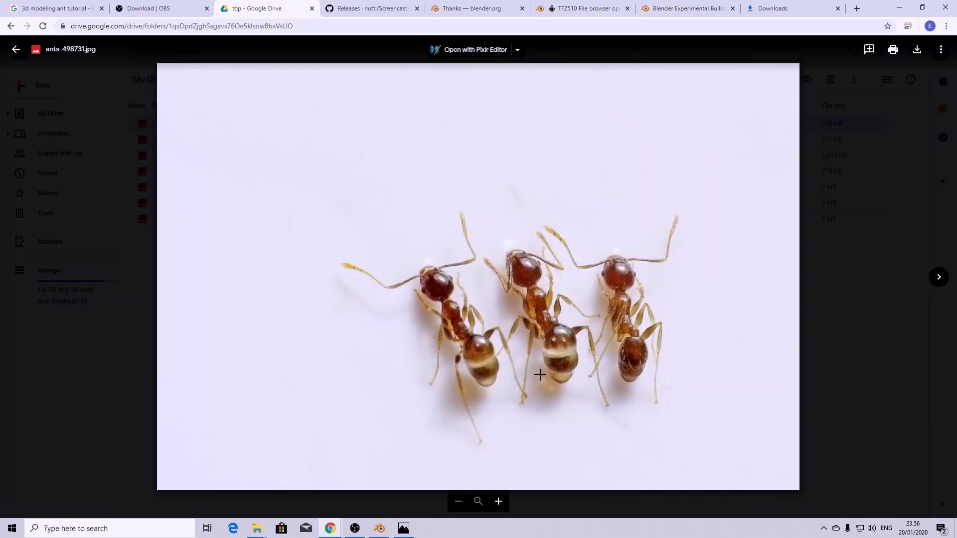
click(940, 277)
click(939, 277)
click(939, 277)
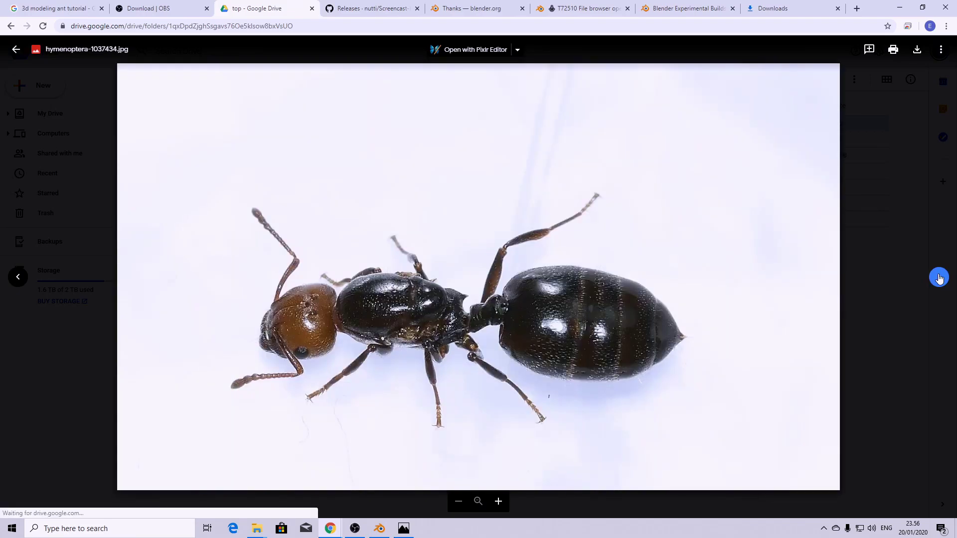
click(940, 278)
click(940, 278)
click(939, 278)
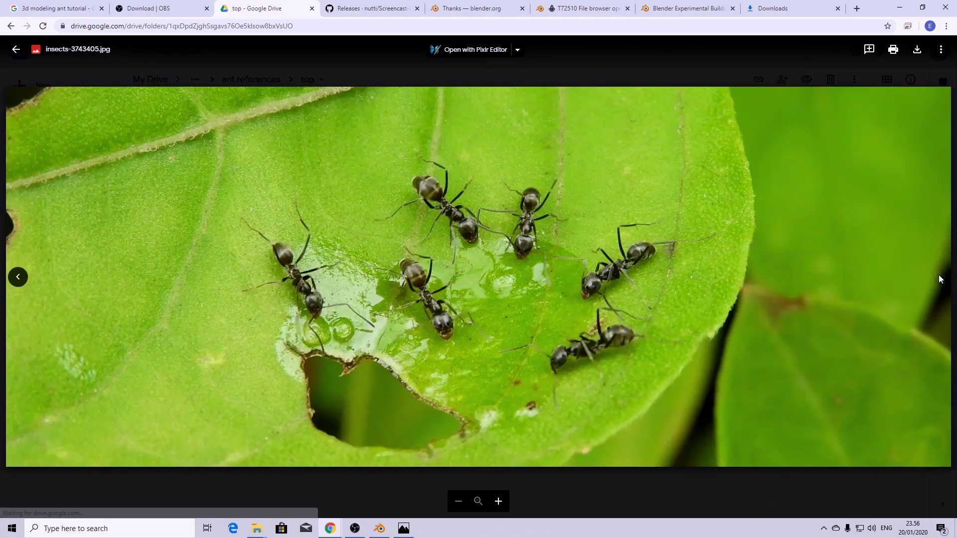
- Page back to ants-498731.jpg and examine it and fire-ants-1790262.jpg enlarged for body colour and leg posture
click(18, 277)
click(18, 278)
click(17, 280)
click(17, 278)
click(17, 278)
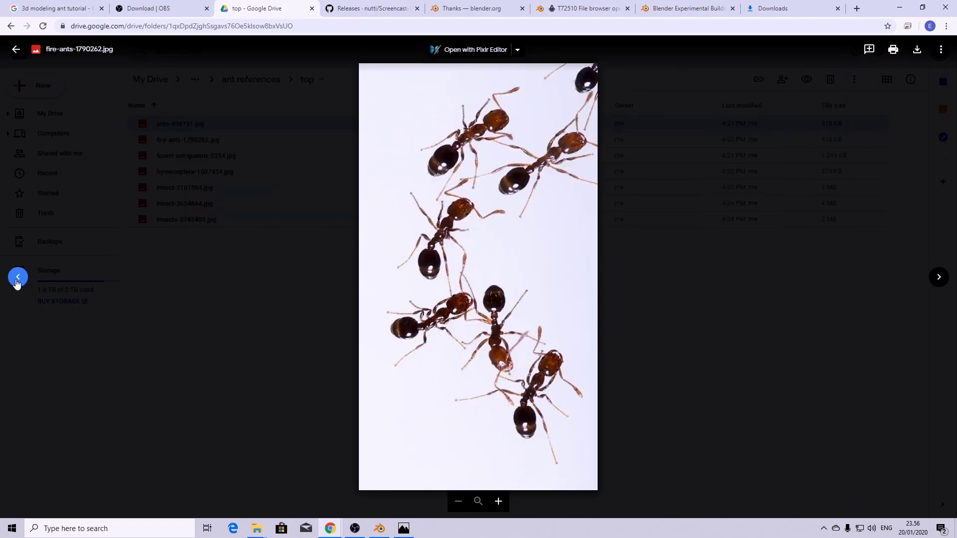
click(17, 278)
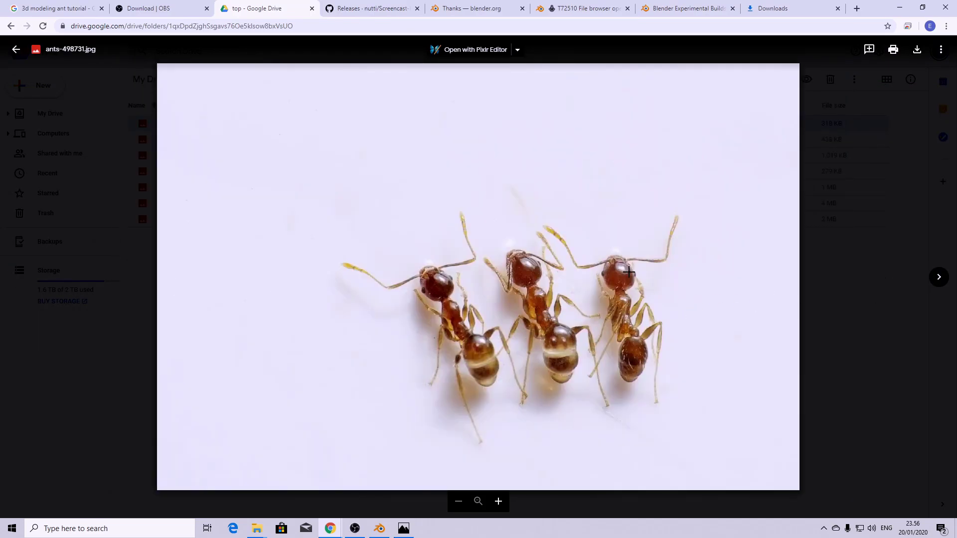
scroll(627, 270, up, 5)
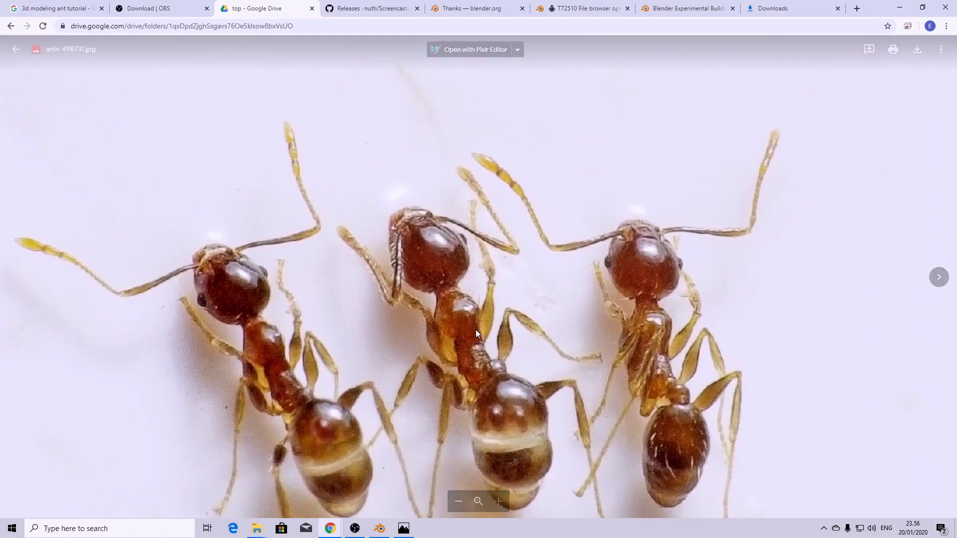
click(939, 277)
scroll(509, 398, up, 2)
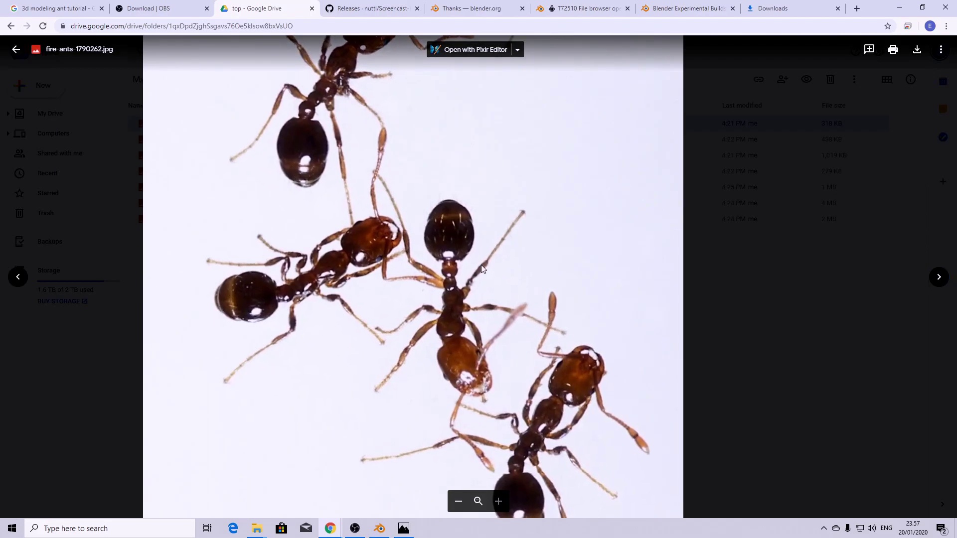
- Switch back to Blender and examine the ant model and its Principled BSDF material settings
key(alt+Tab)
click(425, 159)
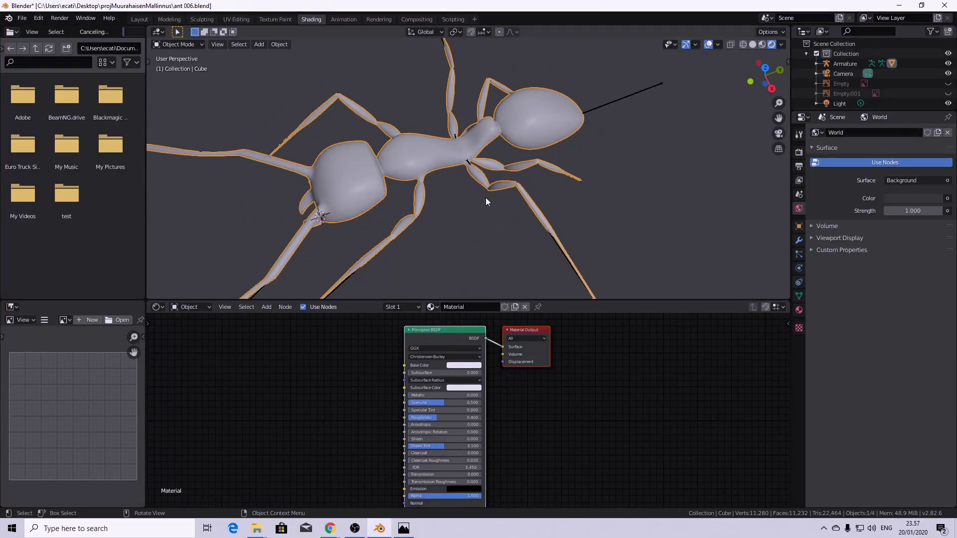
middle_drag(487, 205, 476, 224)
scroll(441, 391, up, 3)
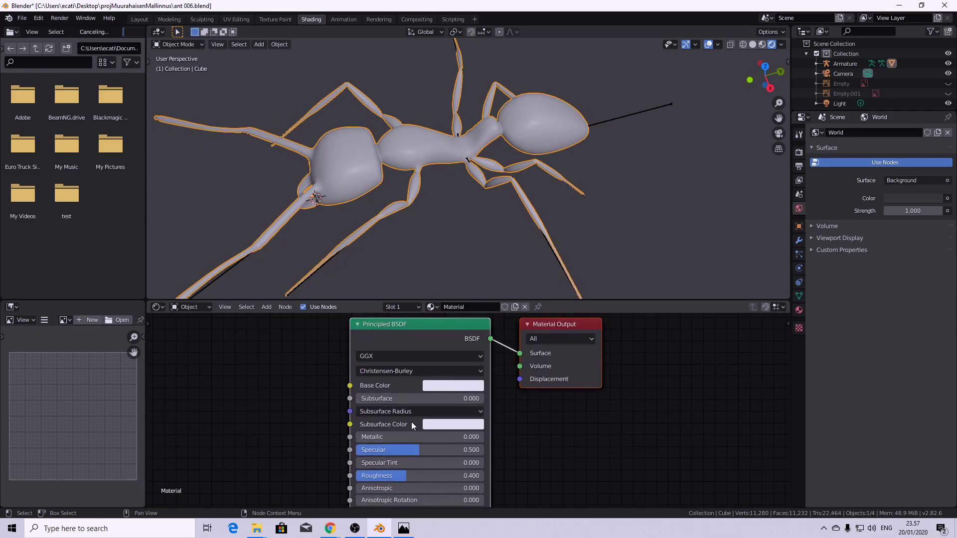
click(444, 423)
scroll(330, 414, down, 2)
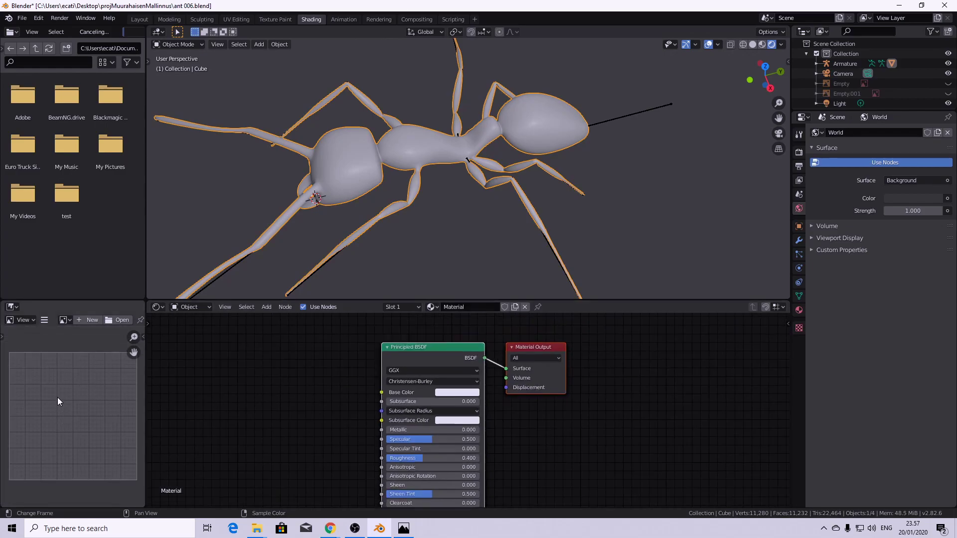
- Browse the images available to the image editor
click(22, 321)
click(69, 320)
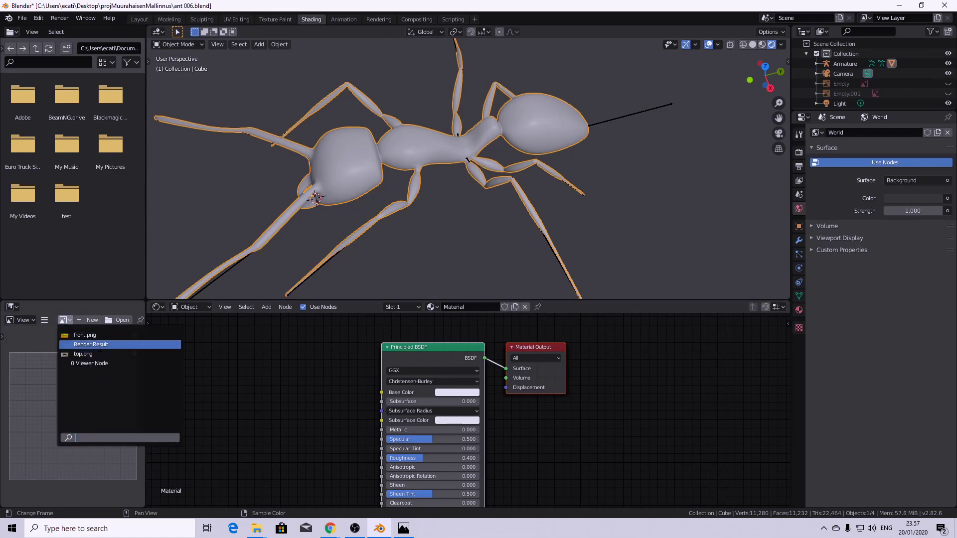
- Display the reference image top.png in the image editor and frame the ant
click(84, 354)
scroll(76, 423, up, 4)
scroll(113, 432, down, 3)
scroll(56, 427, up, 3)
scroll(35, 374, down, 3)
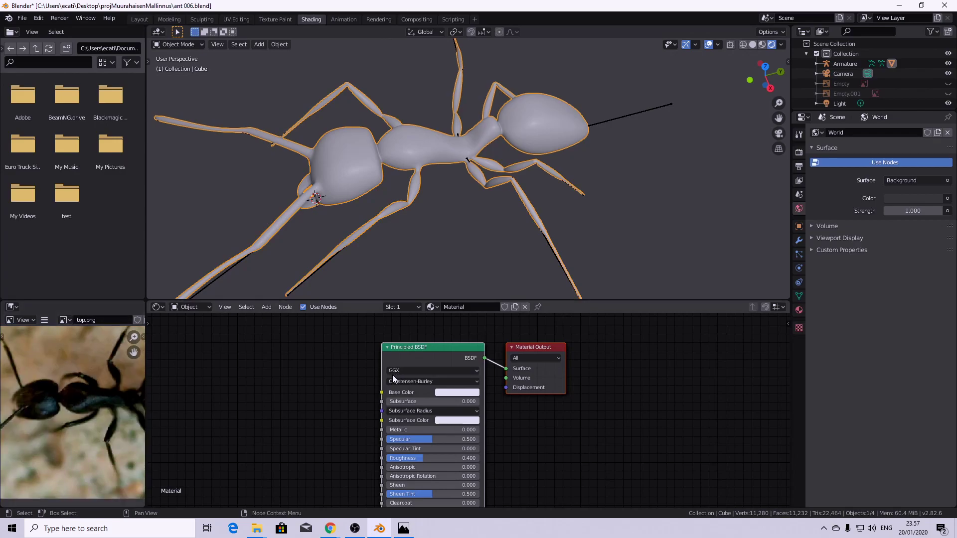
- Sample the material's subsurface color from the dark ant body in the reference image and set Subsurface to 1.000
click(454, 420)
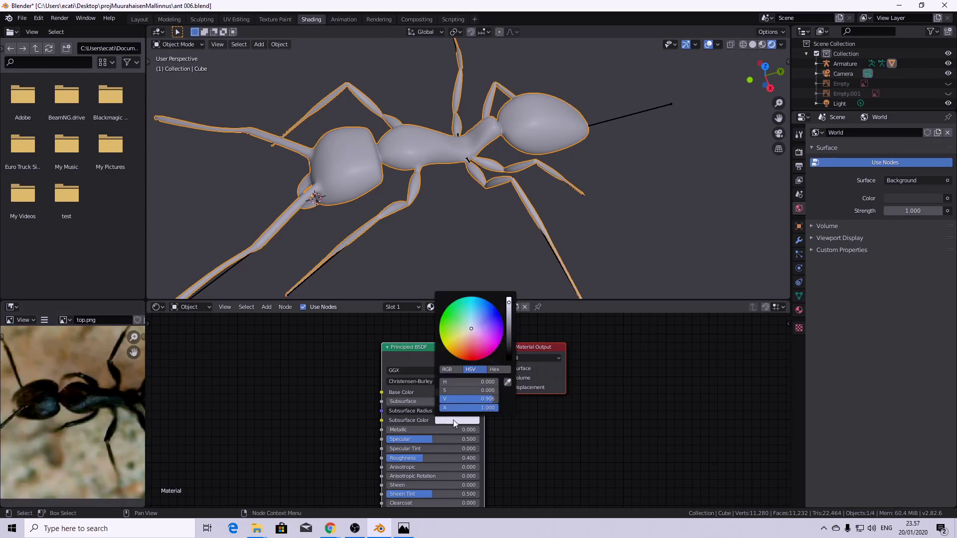
click(508, 382)
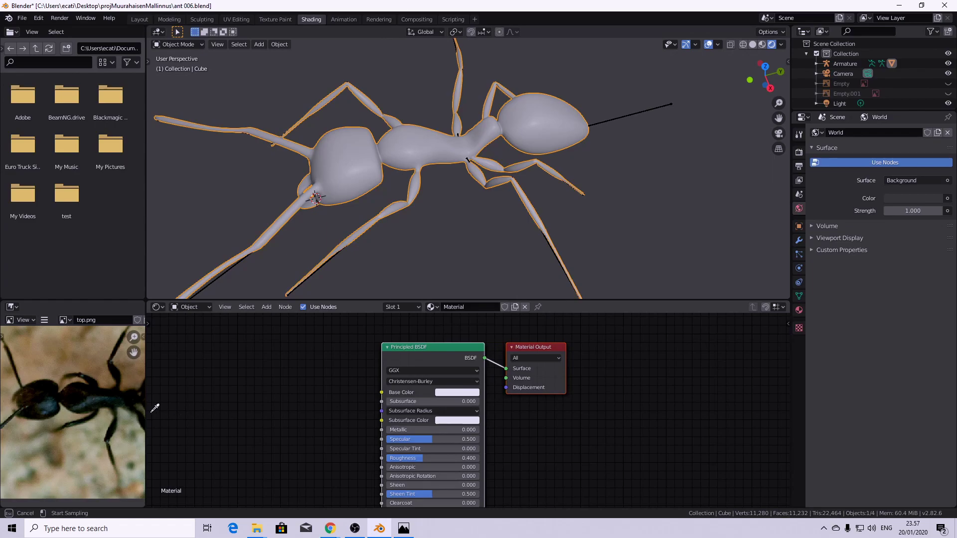
click(79, 388)
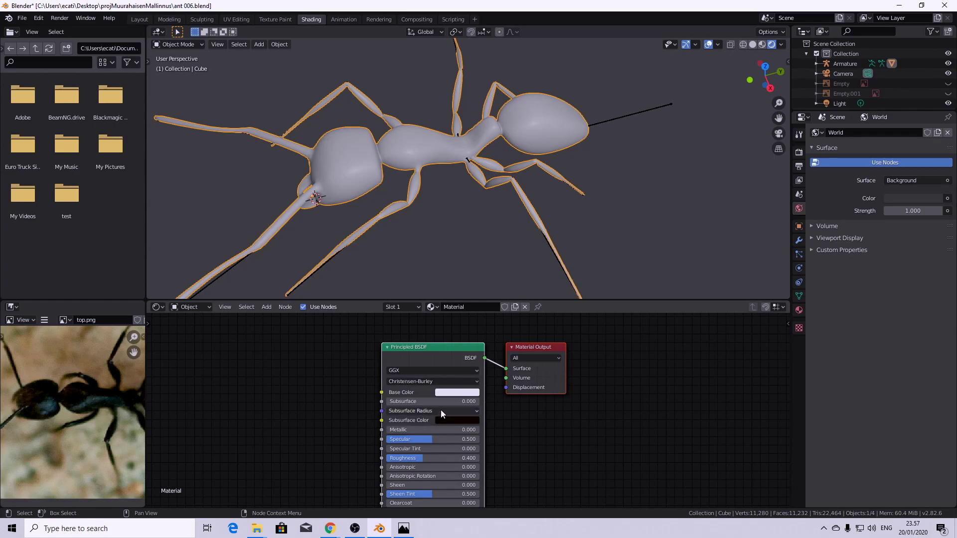
drag(399, 401, 481, 402)
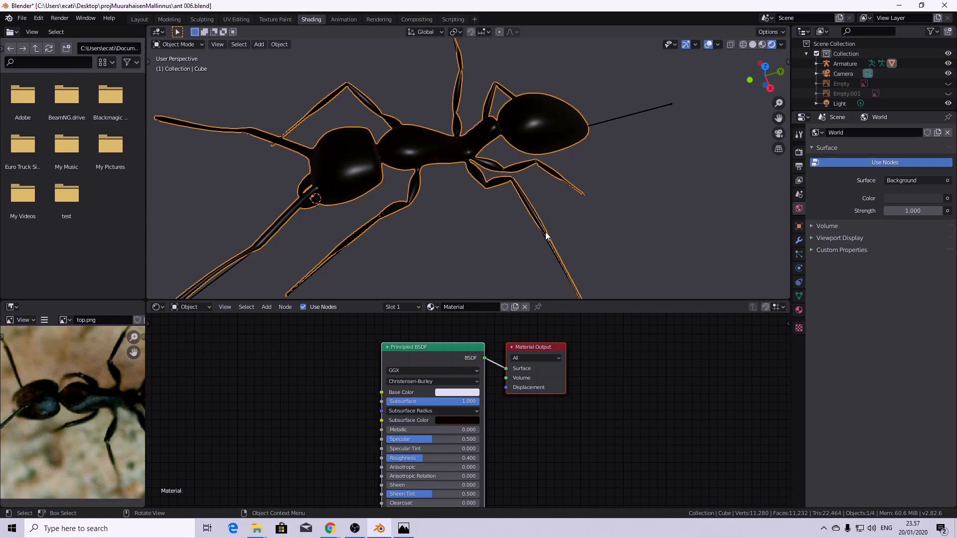
- Select the scene light and move it over the ant's head in top orthographic view
scroll(407, 175, down, 2)
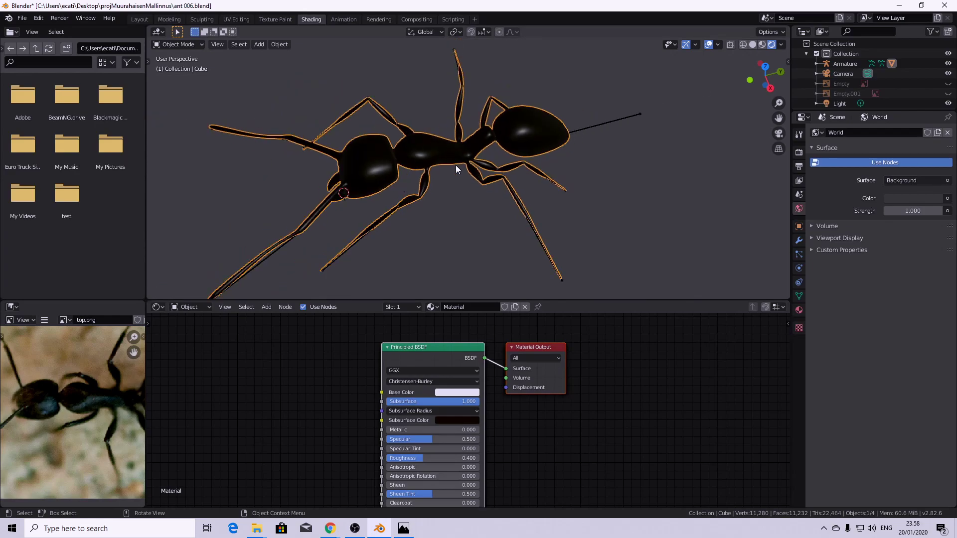
middle_drag(476, 173, 423, 162)
scroll(424, 162, down, 6)
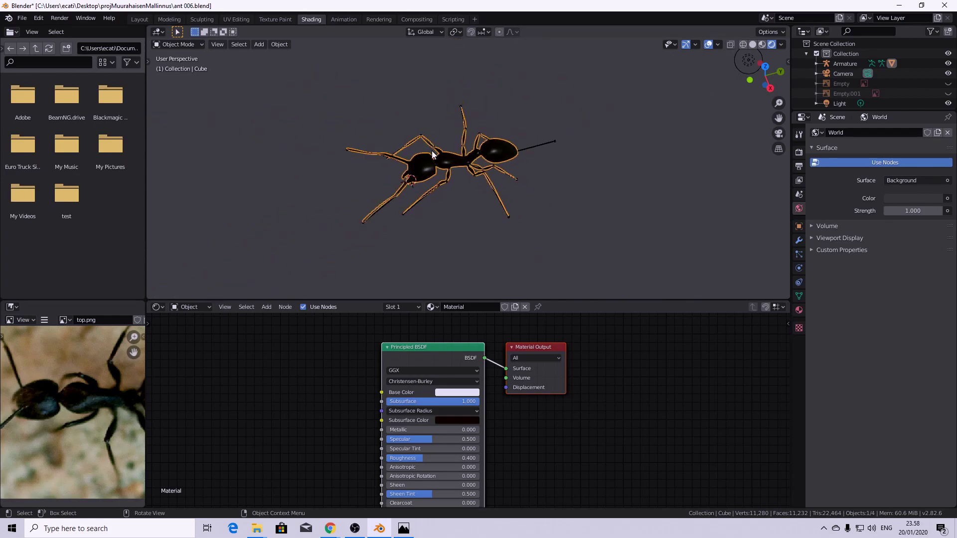
scroll(447, 150, up, 6)
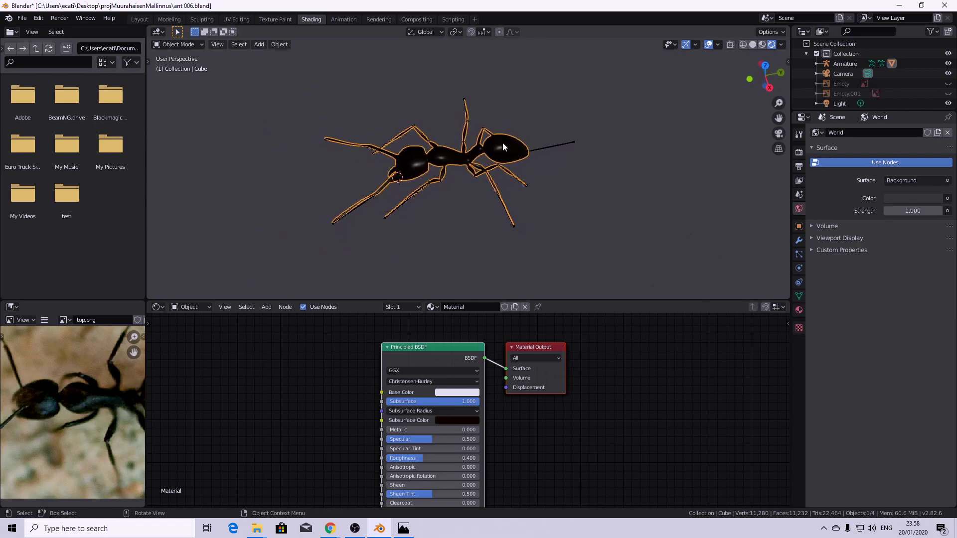
scroll(512, 148, down, 5)
click(543, 118)
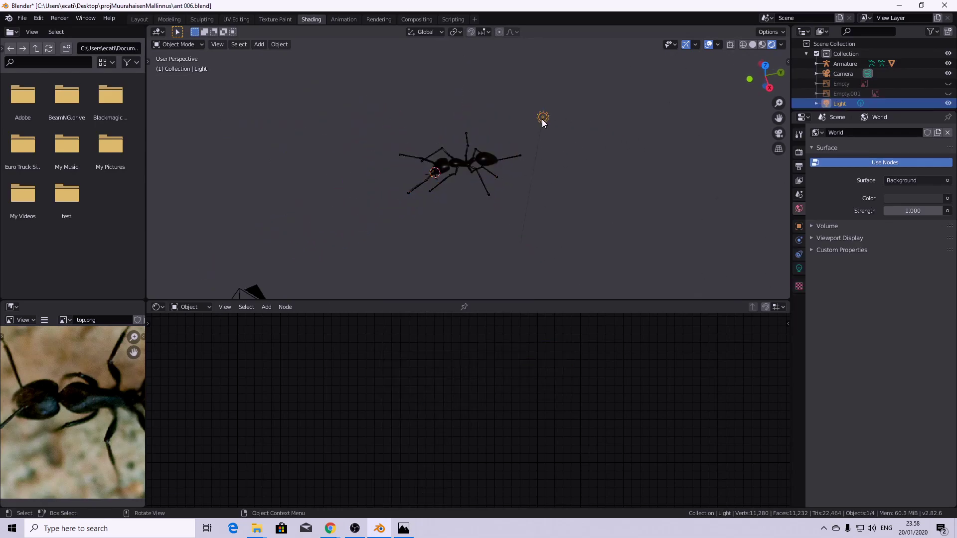
key(KP_7)
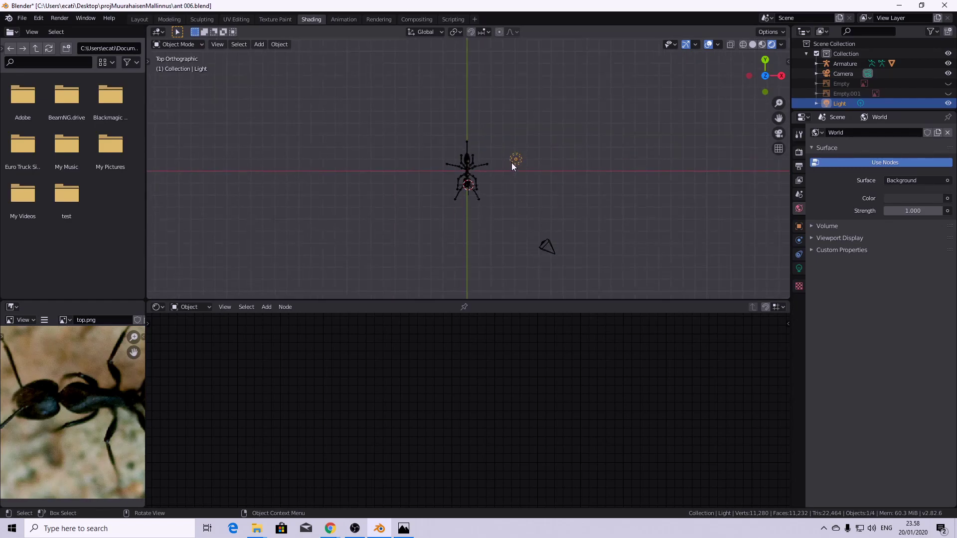
key(g)
click(465, 183)
- Move the light down in camera view to just above and in front of the ant's head
key(KP_0)
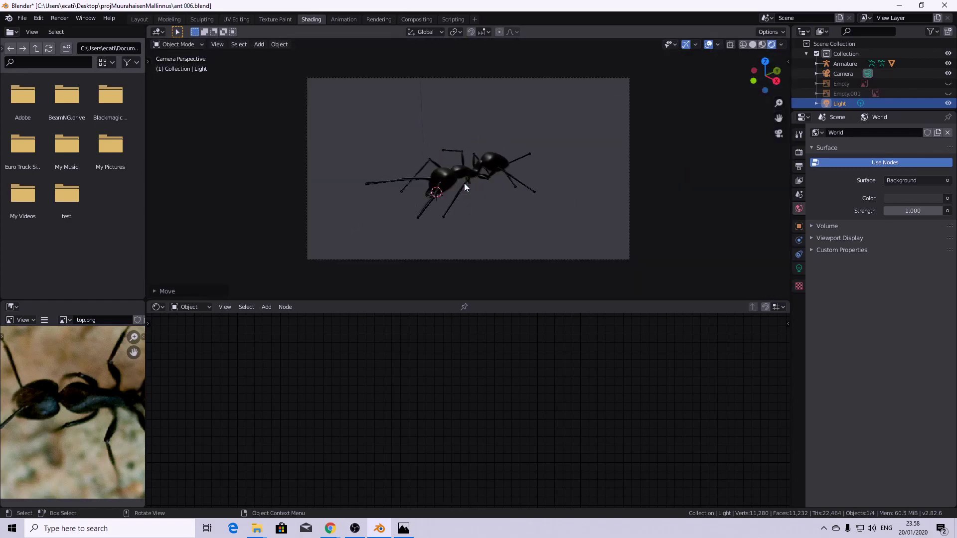
scroll(465, 184, up, 4)
scroll(470, 191, down, 6)
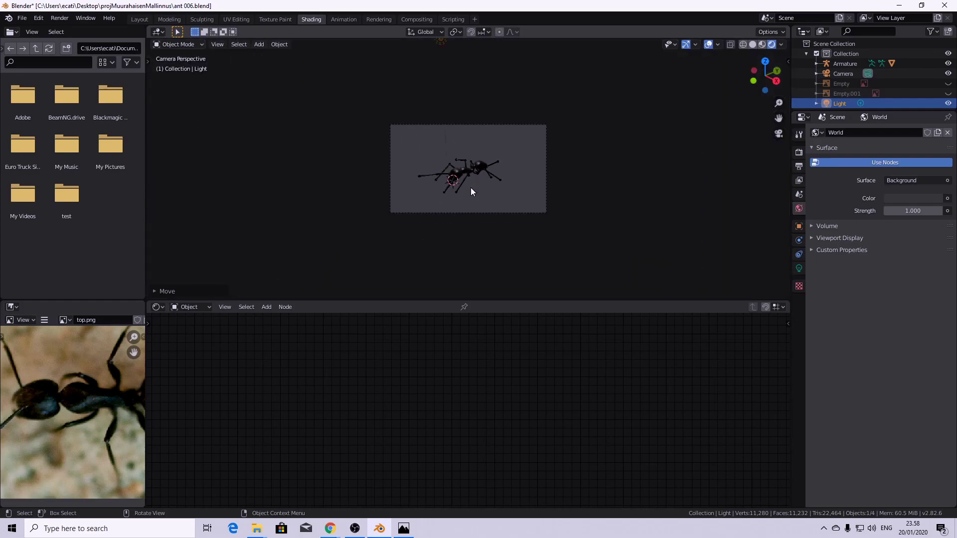
scroll(471, 188, down, 2)
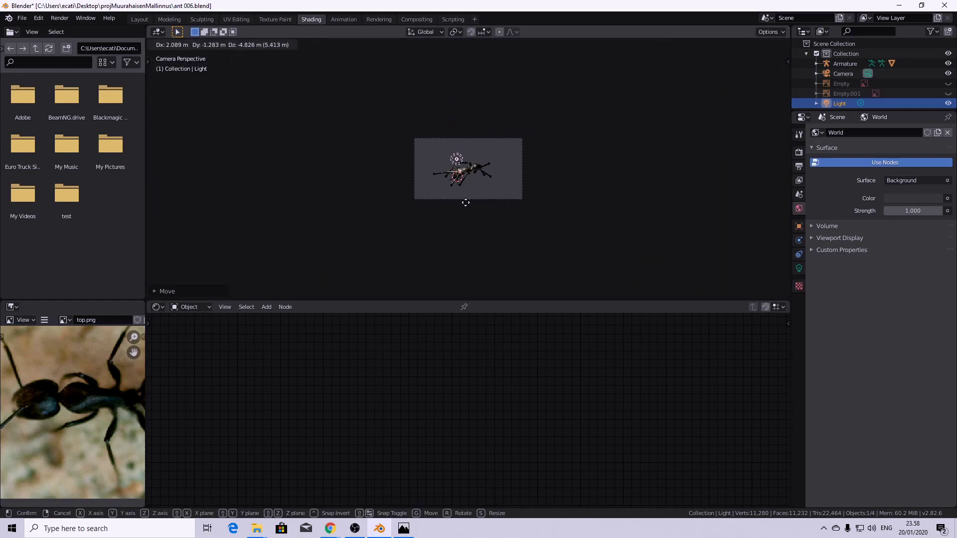
key(Home)
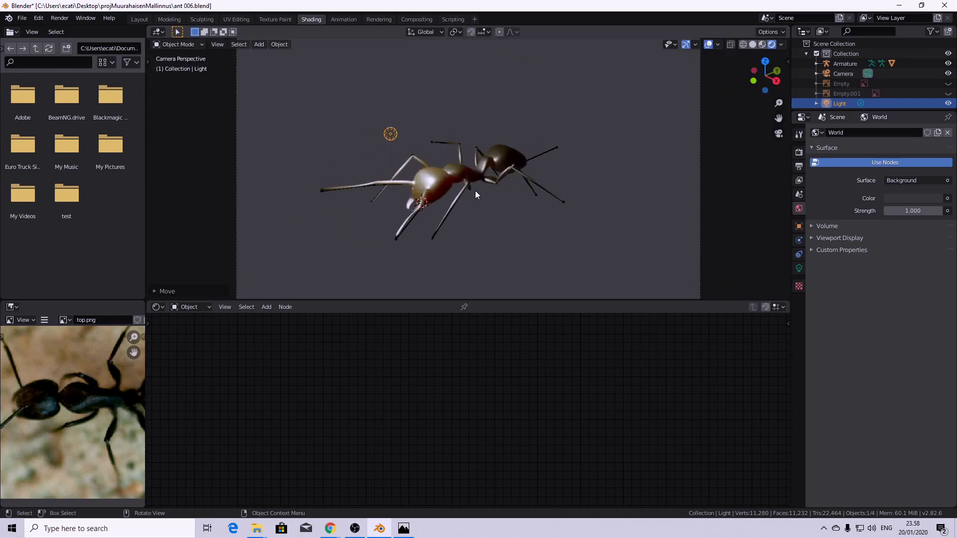
scroll(475, 195, up, 4)
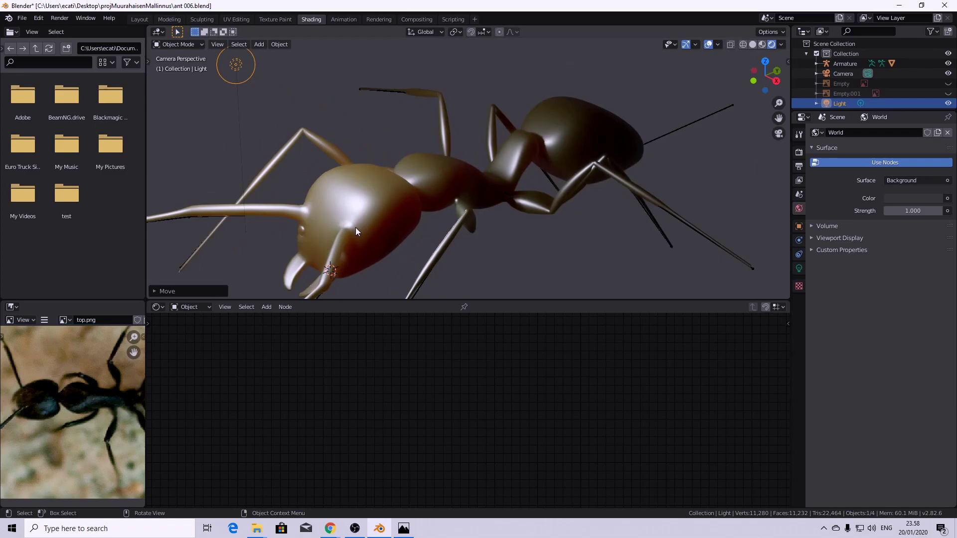
scroll(350, 224, down, 2)
scroll(351, 223, up, 2)
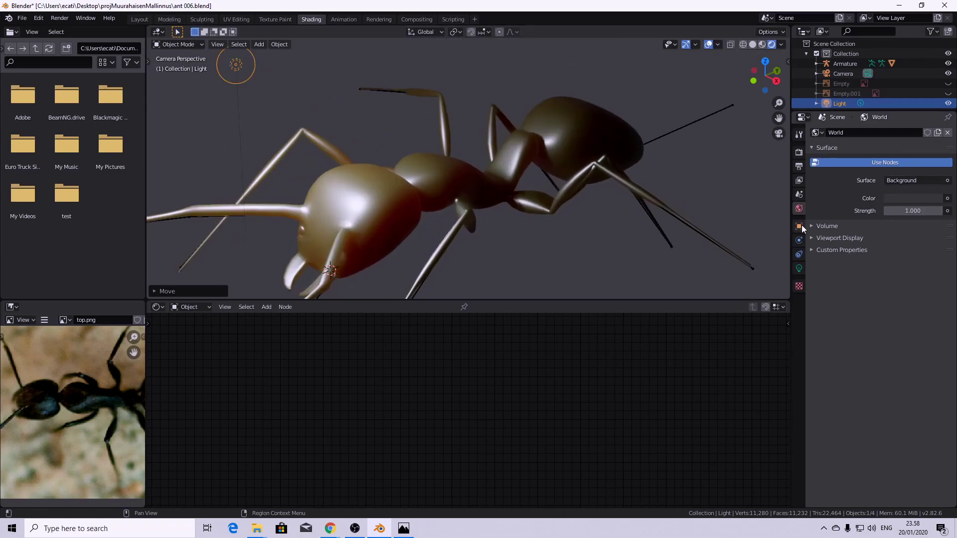
- Increase the point light's radius to about 0.29 m
click(800, 269)
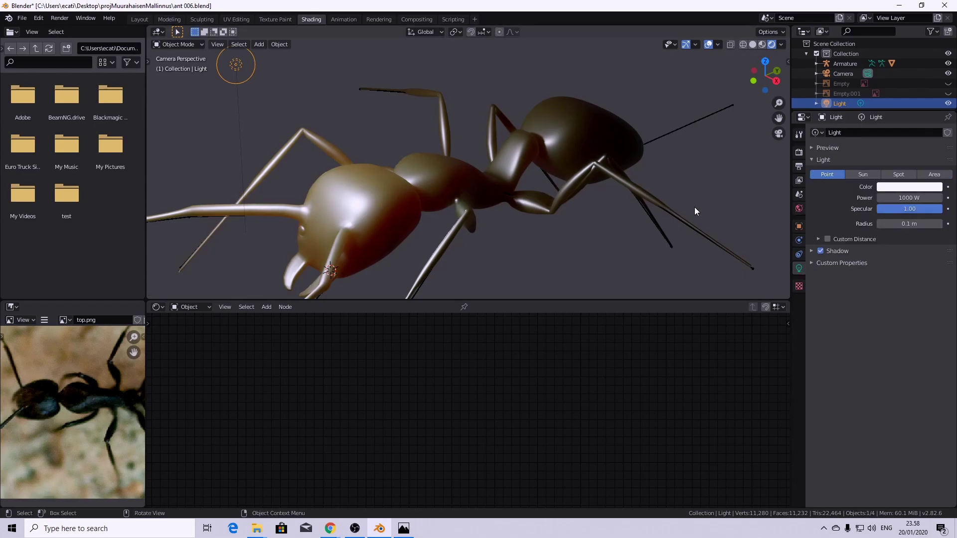
drag(912, 223, 938, 223)
- Lower the world background strength to 0.400 and set the ant material's subsurface radius to 3.500, 5.300 and 13.300
click(430, 186)
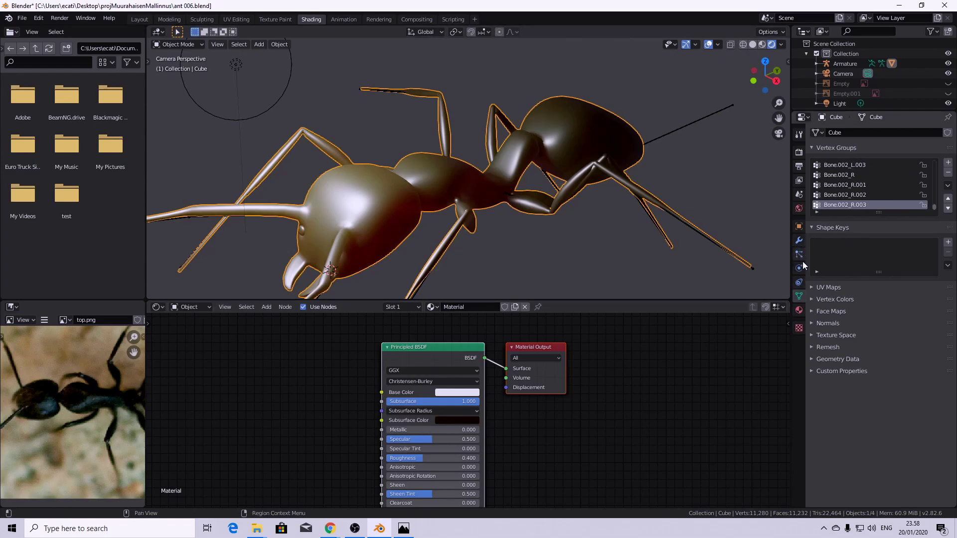
click(800, 209)
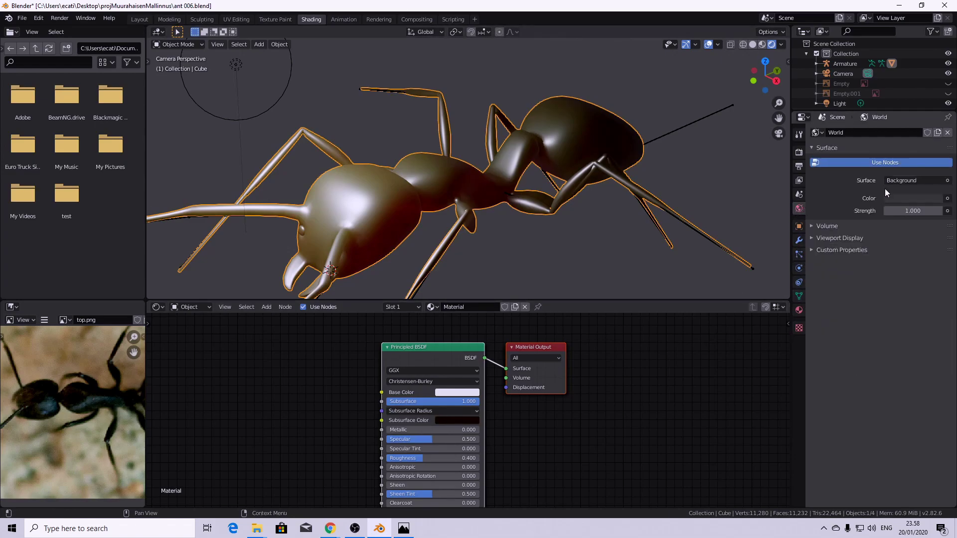
click(909, 200)
click(910, 200)
mouse_move(912, 211)
mouse_down()
mouse_move(888, 211)
mouse_move(913, 211)
mouse_move(897, 211)
mouse_up()
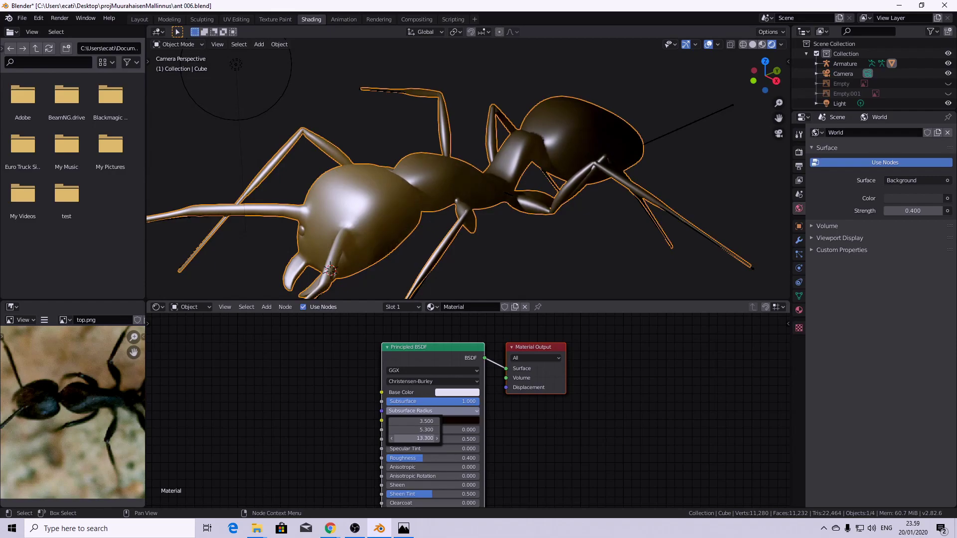
click(432, 411)
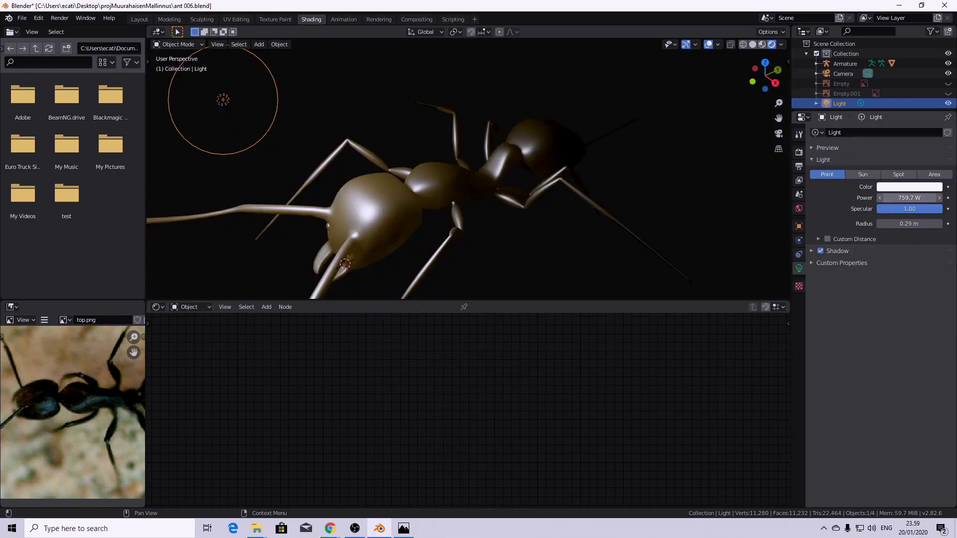
- Set the point light's power to 200 W
click(900, 197)
text(20)
key(Return)
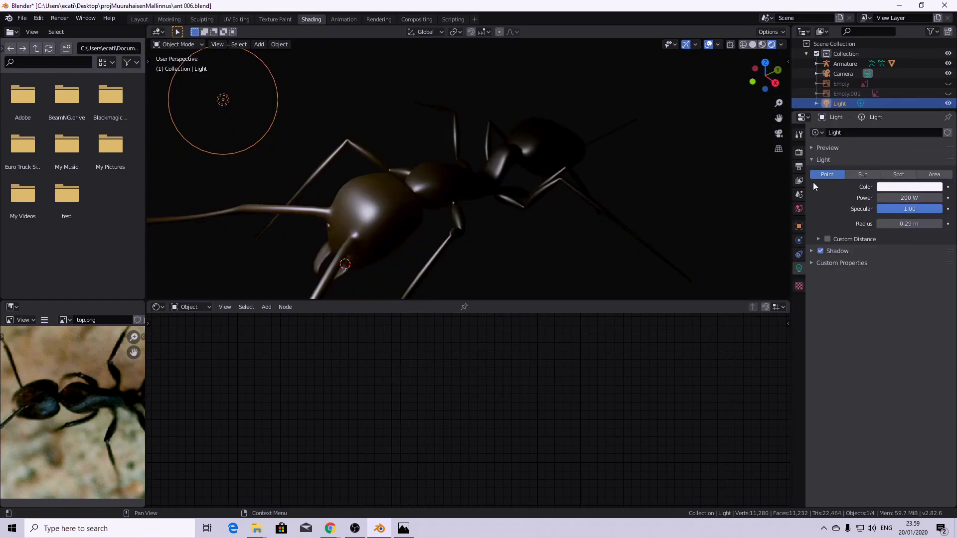
- Switch the scene's render engine from Eevee to Cycles
click(799, 151)
click(915, 132)
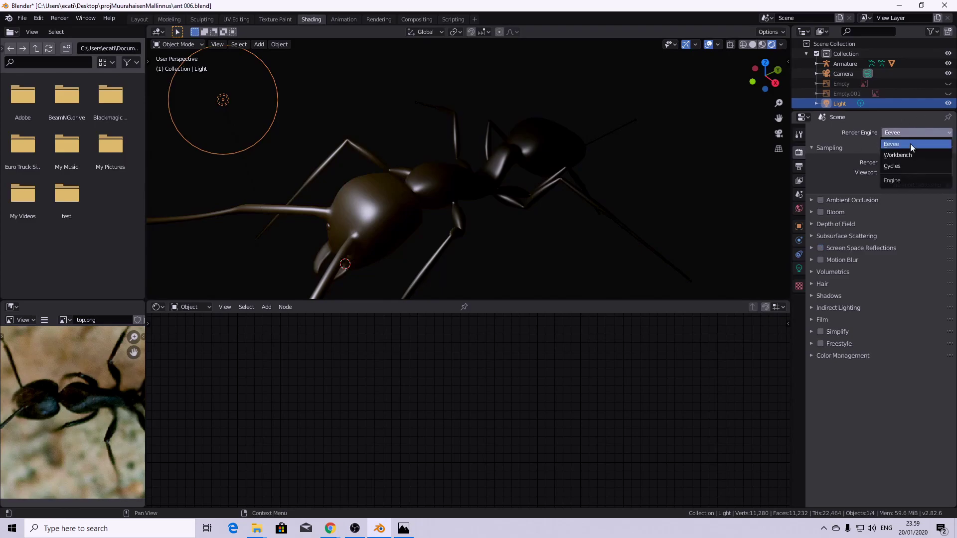
click(913, 165)
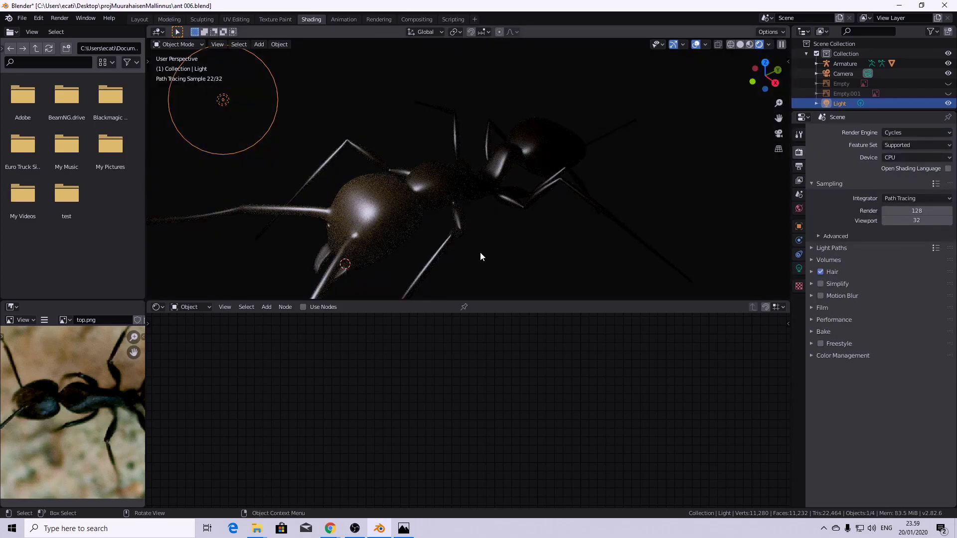
- Raise the point light's power to brighten the ant in the Cycles preview
click(800, 268)
drag(917, 198, 938, 198)
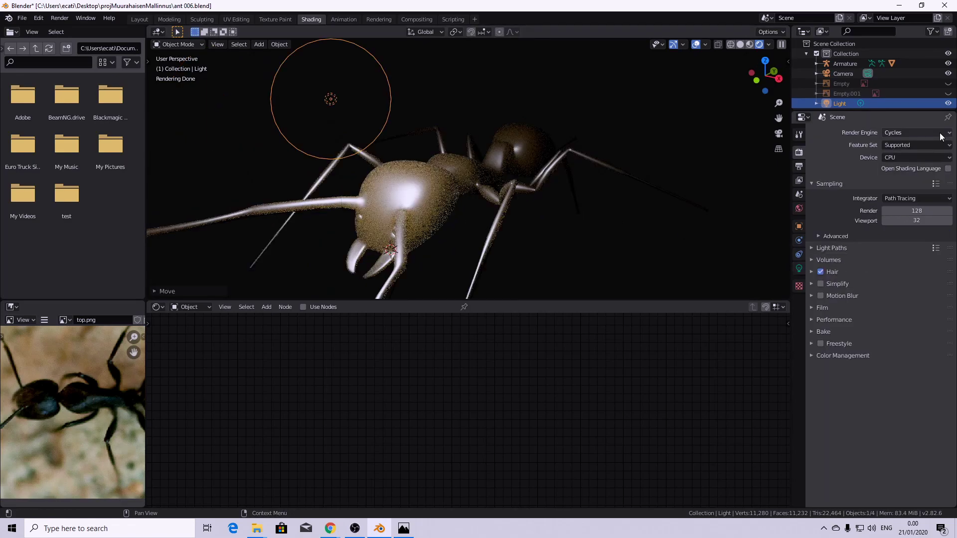
- Set the Cycles device to GPU Compute and enable CUDA as the render device type in the system preferences
click(903, 157)
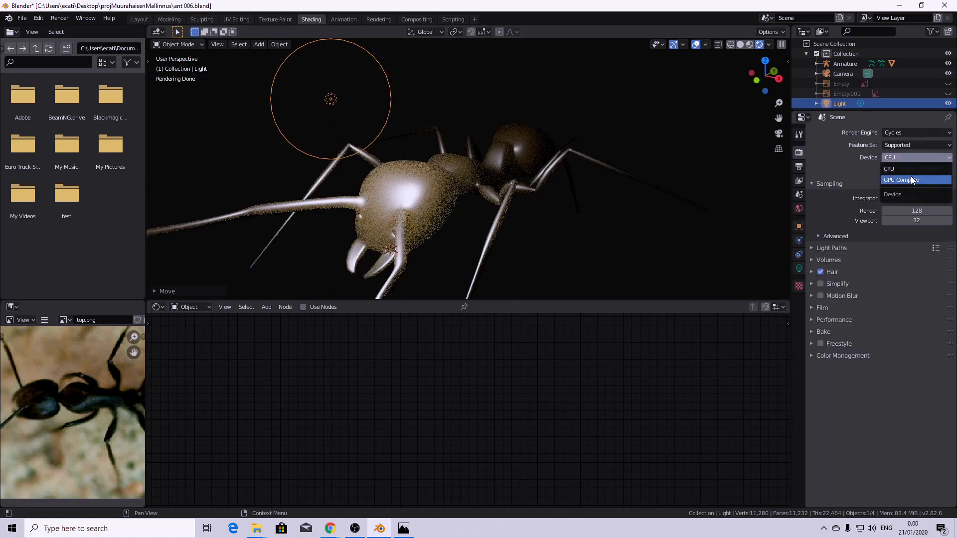
click(912, 177)
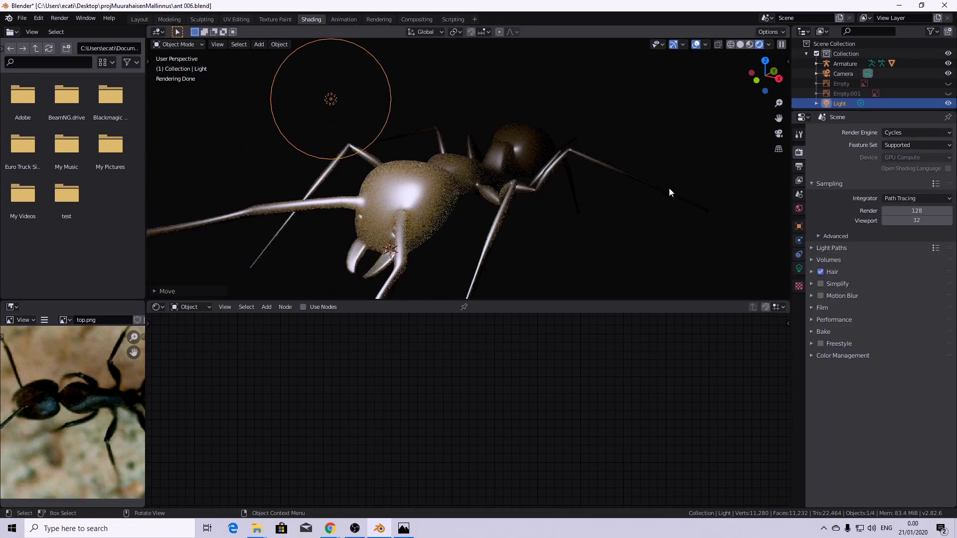
click(22, 18)
mouse_move(39, 22)
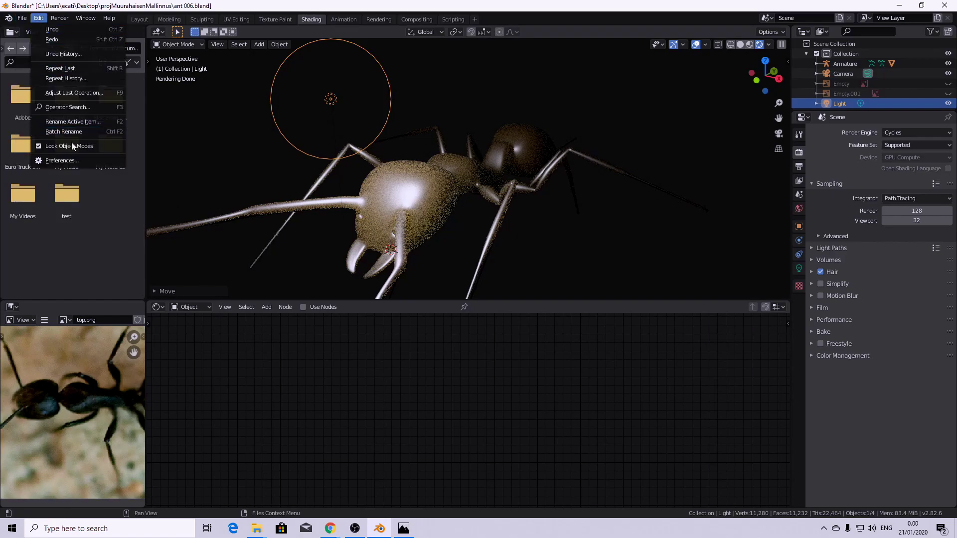
click(62, 161)
click(30, 199)
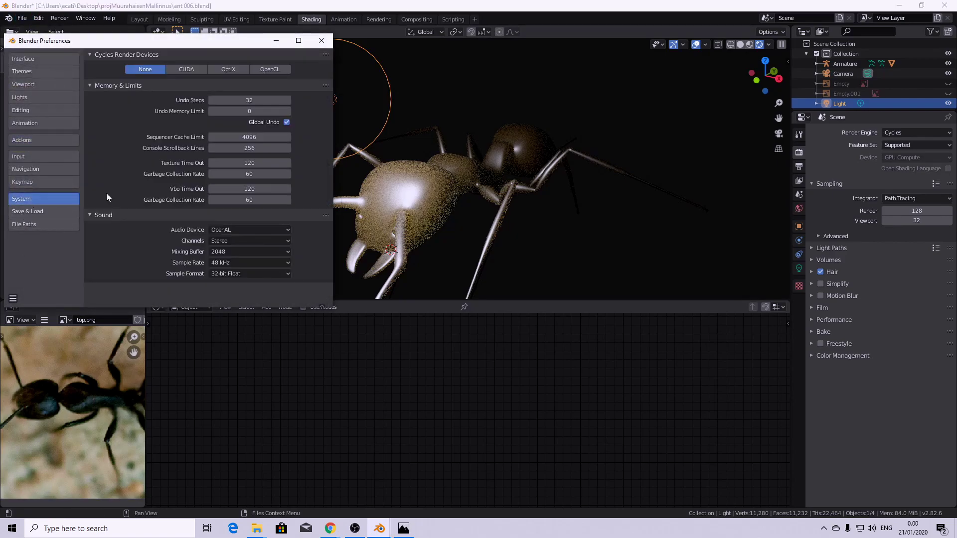
click(186, 69)
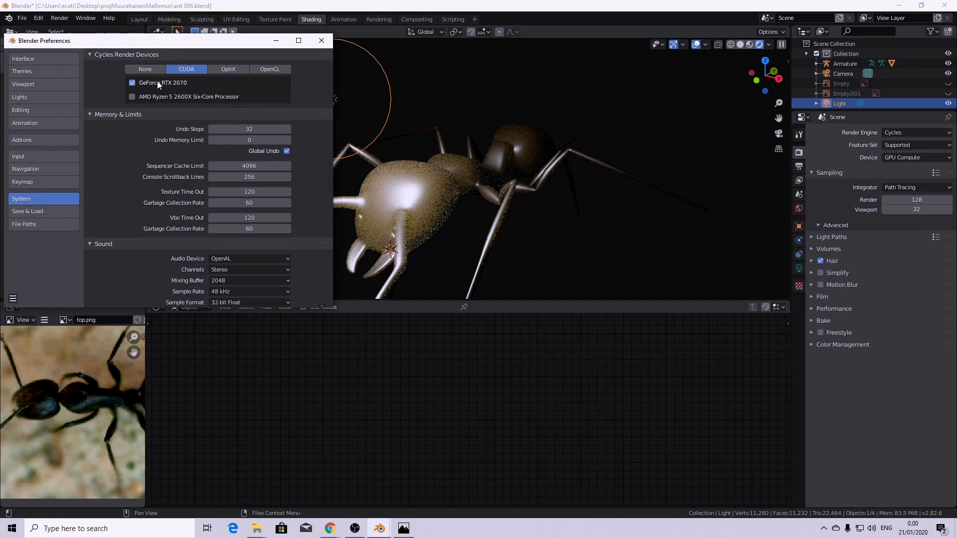
click(322, 41)
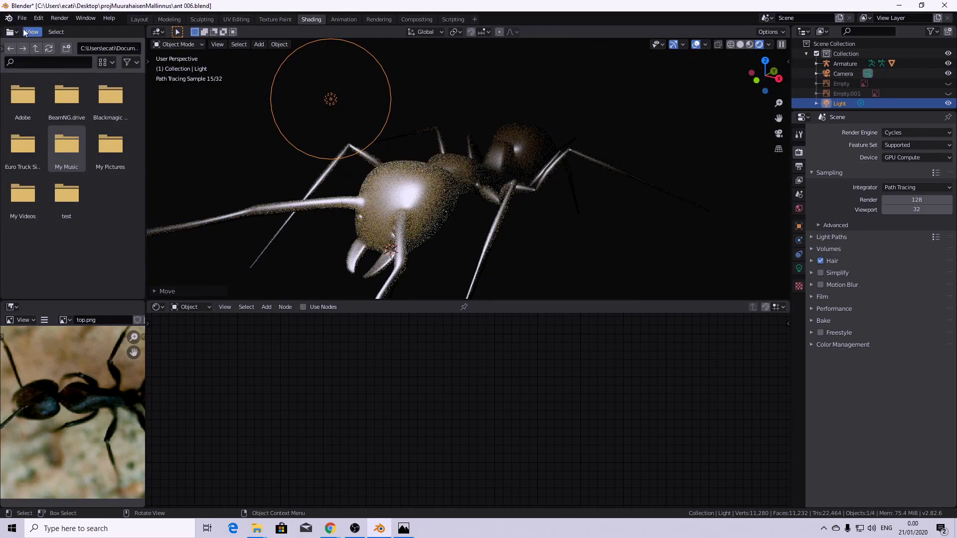
- Save the ant project under its existing file name
click(22, 18)
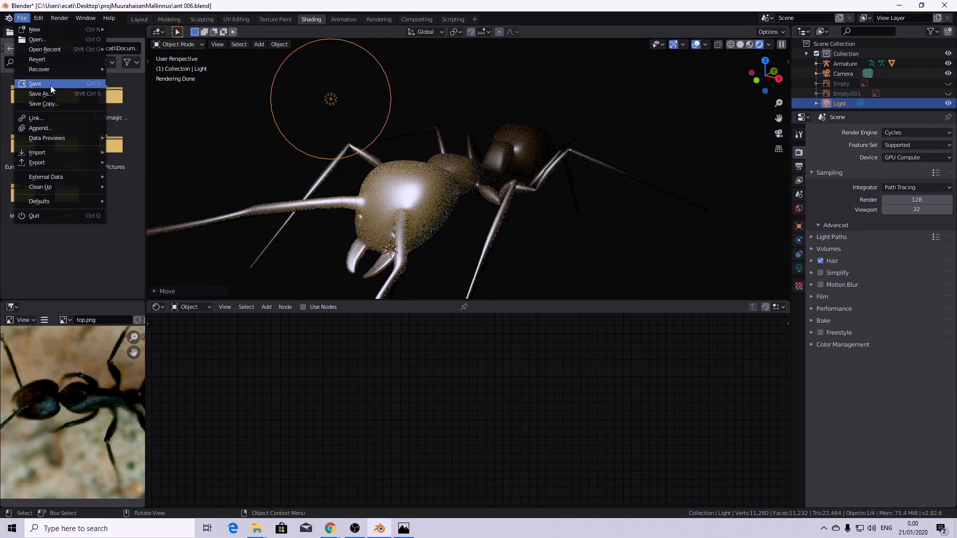
click(35, 87)
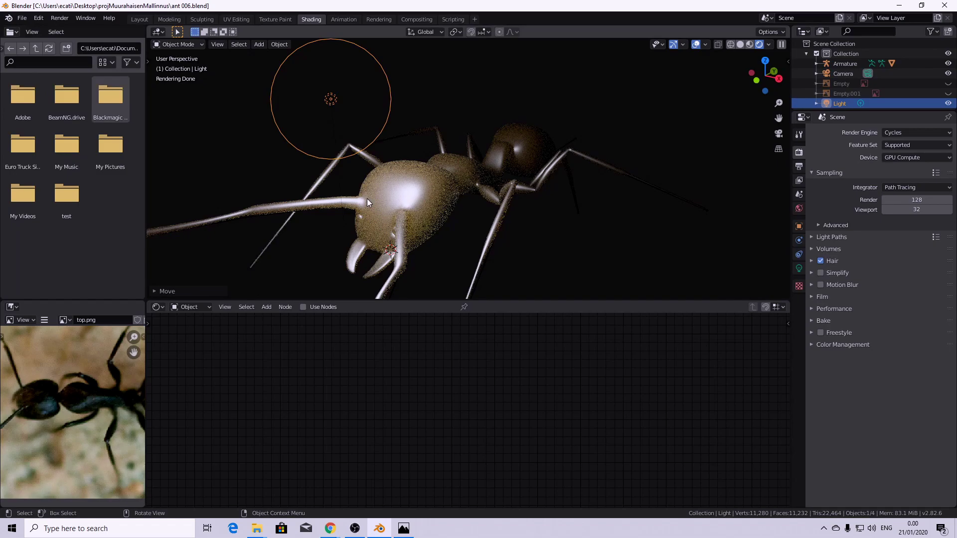
- Set the Cycles sampling to 512 render samples and 128 viewport samples
click(802, 165)
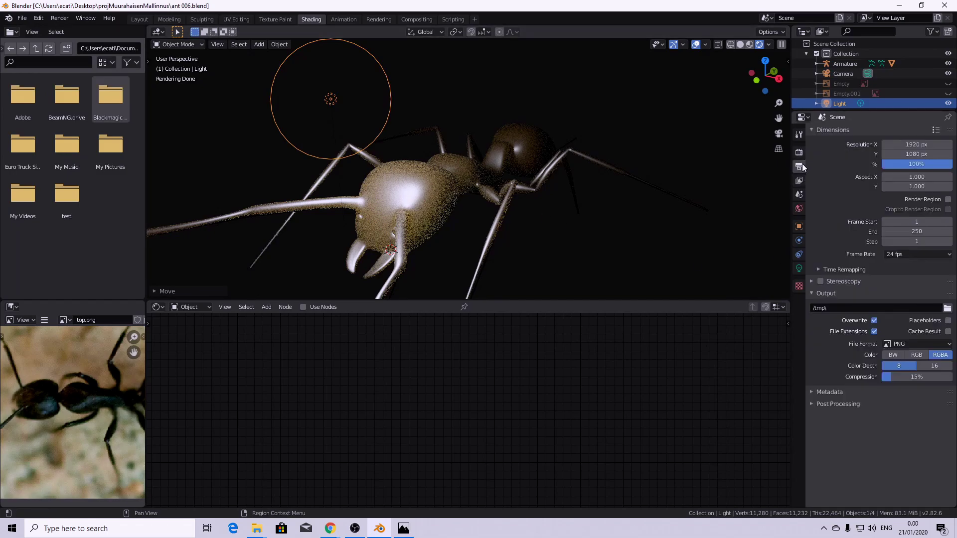
click(799, 153)
click(918, 209)
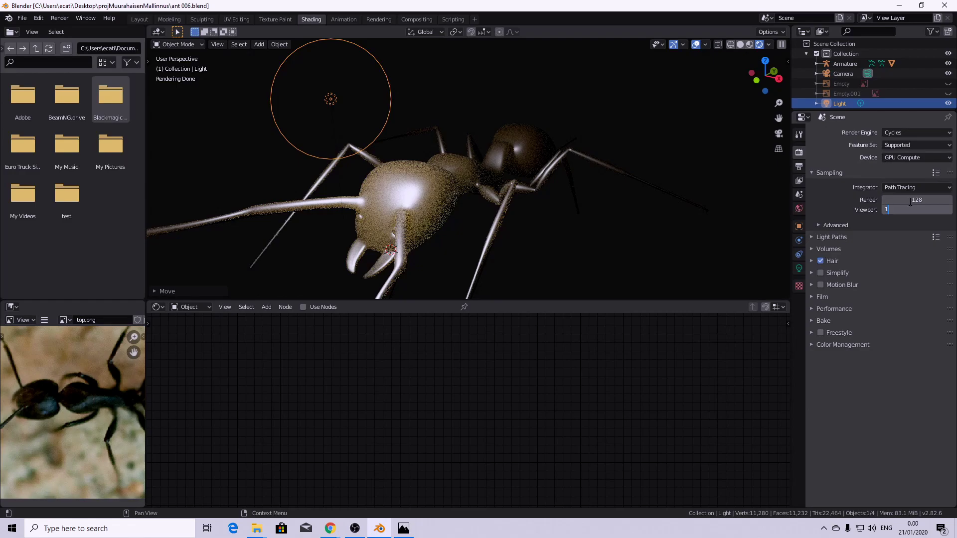
click(912, 200)
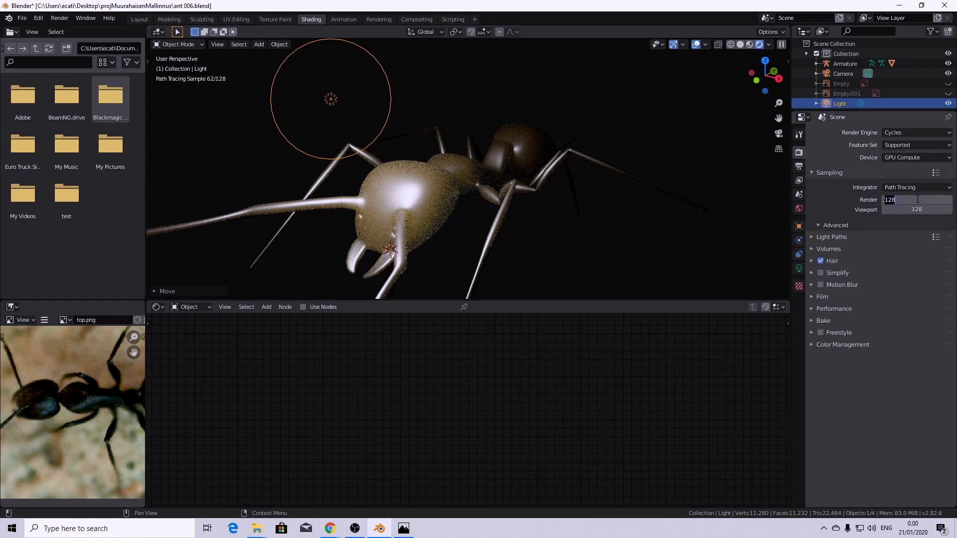
text(512)
key(Return)
scroll(465, 236, up, 2)
scroll(464, 240, down, 2)
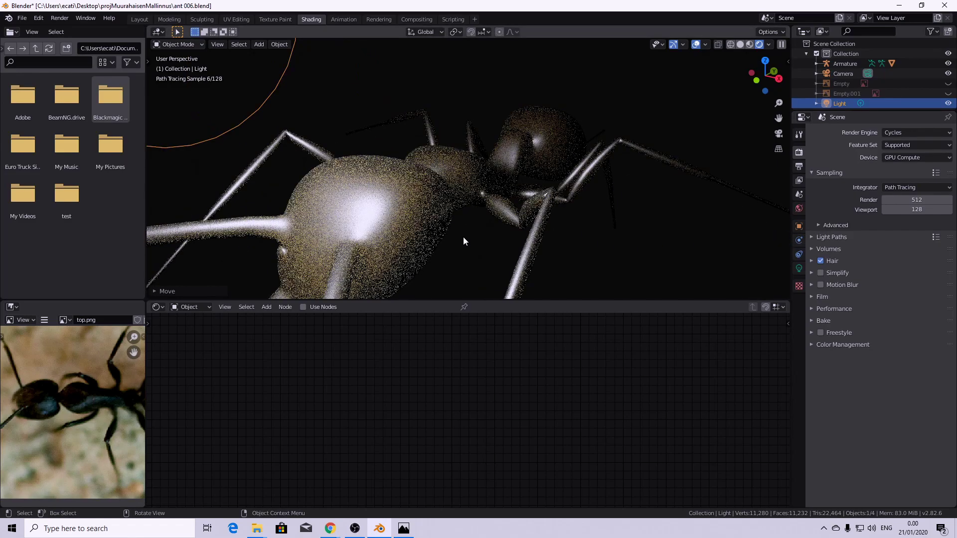
- Enable denoising for the view layer
click(801, 167)
click(800, 180)
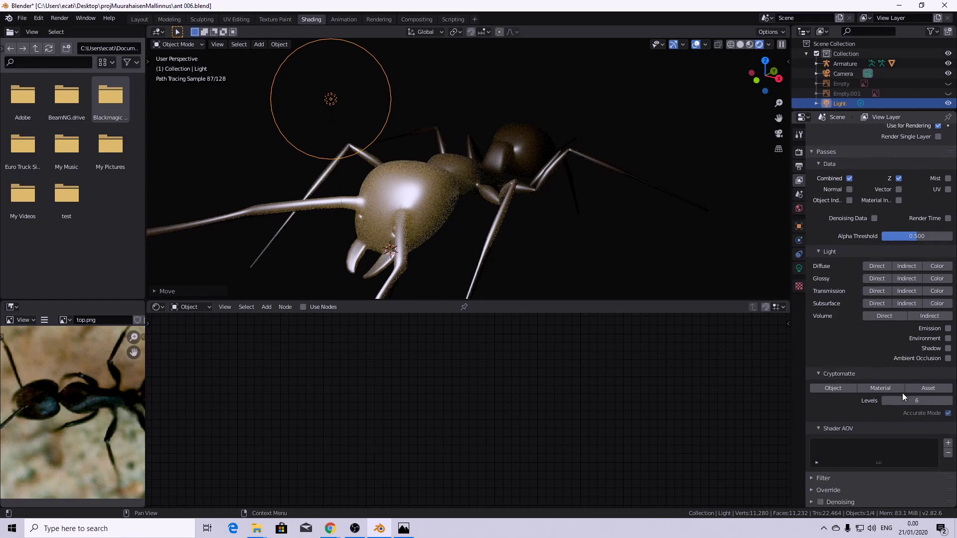
click(821, 502)
mouse_move(430, 243)
middle_down()
mouse_move(401, 235)
mouse_move(421, 259)
middle_up()
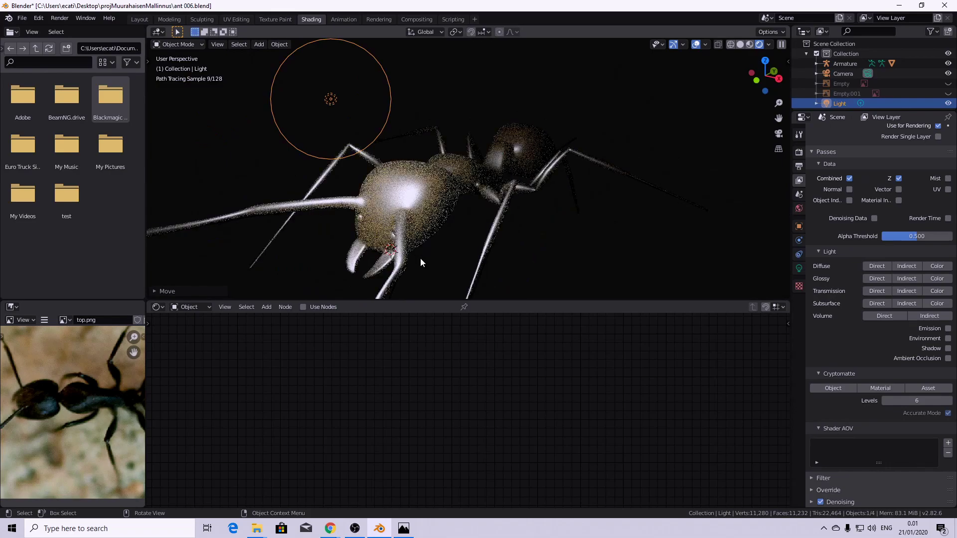
- Darken the ant material's base color to a near-black brown and lower its roughness to 0.195
click(399, 192)
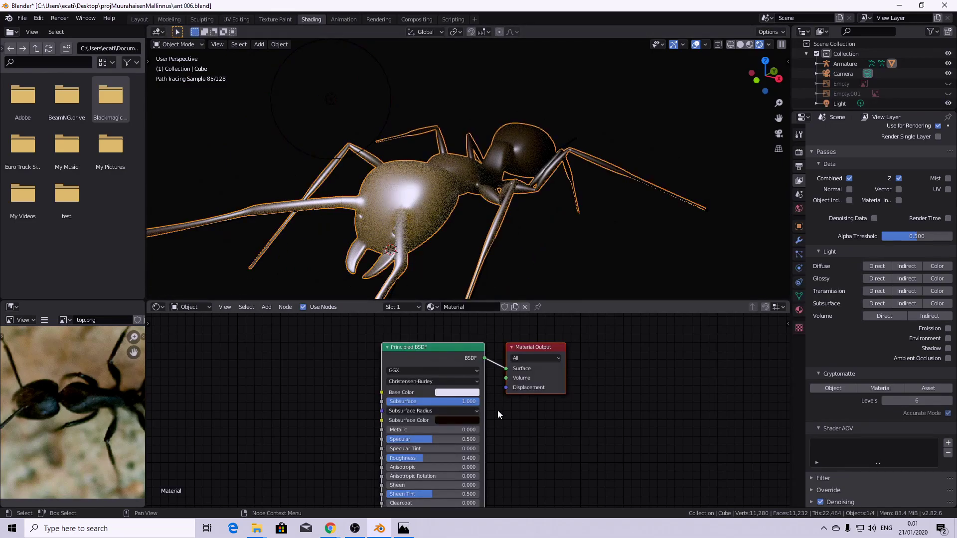
drag(410, 459, 386, 458)
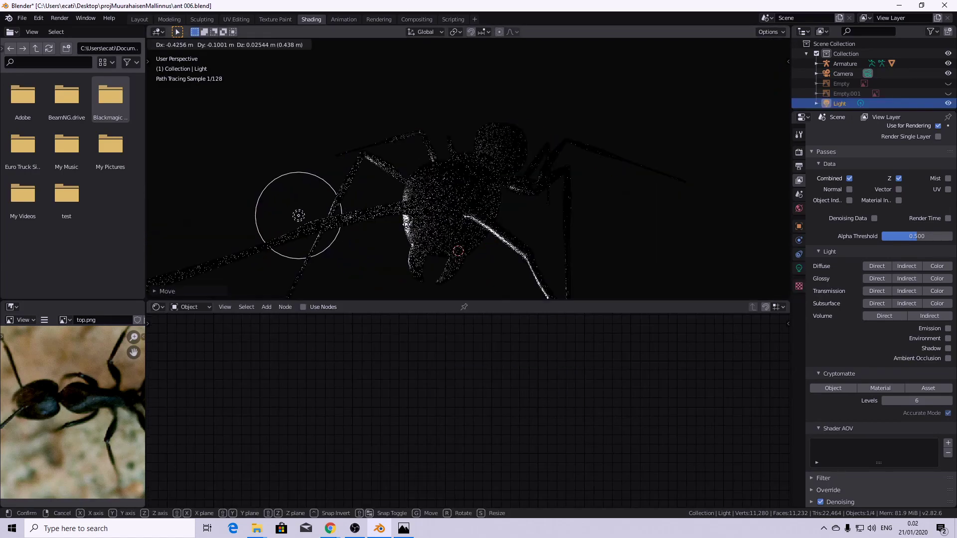
- Move the point light close beside the ant's head and check the lighting from several angles
click(509, 209)
middle_drag(554, 206, 463, 201)
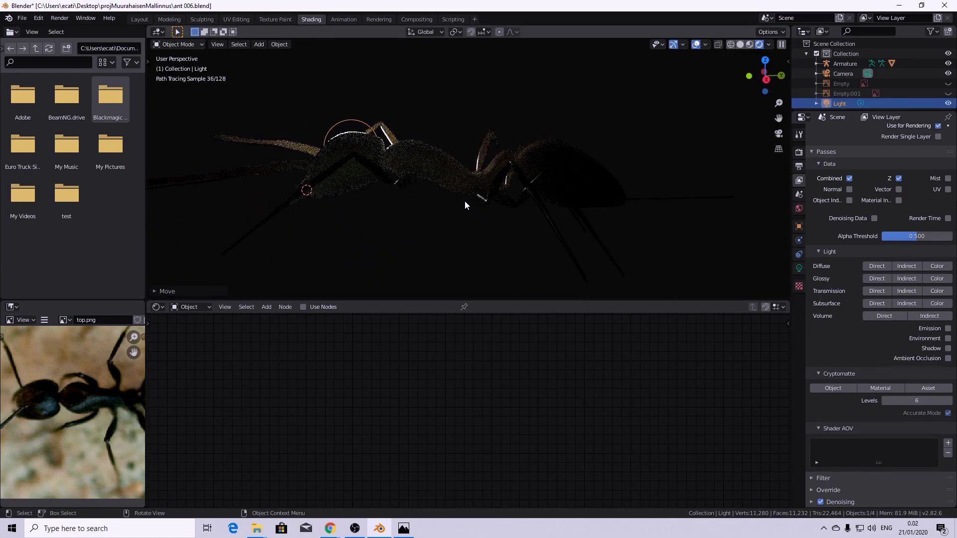
mouse_move(389, 175)
middle_down()
mouse_move(447, 229)
mouse_move(394, 211)
mouse_move(401, 185)
middle_up()
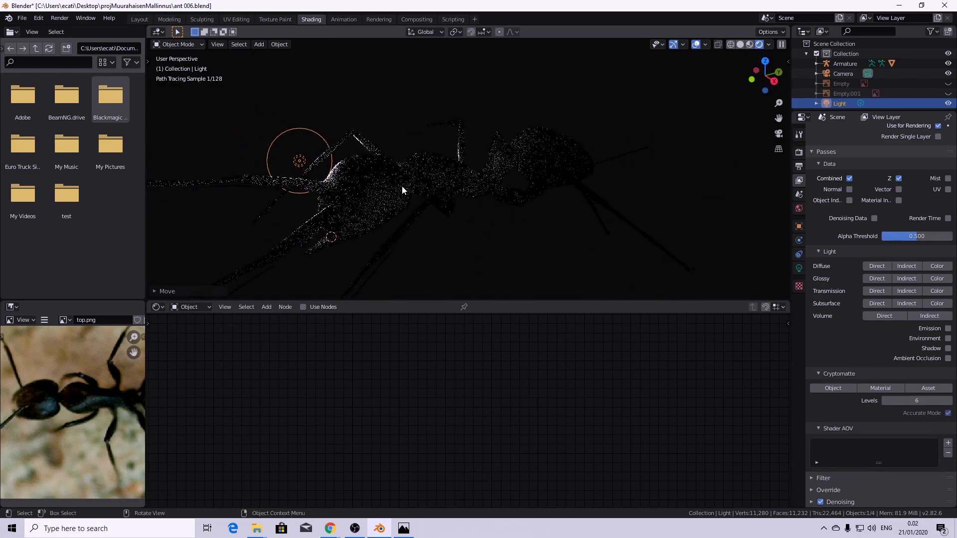
middle_drag(390, 225, 413, 184)
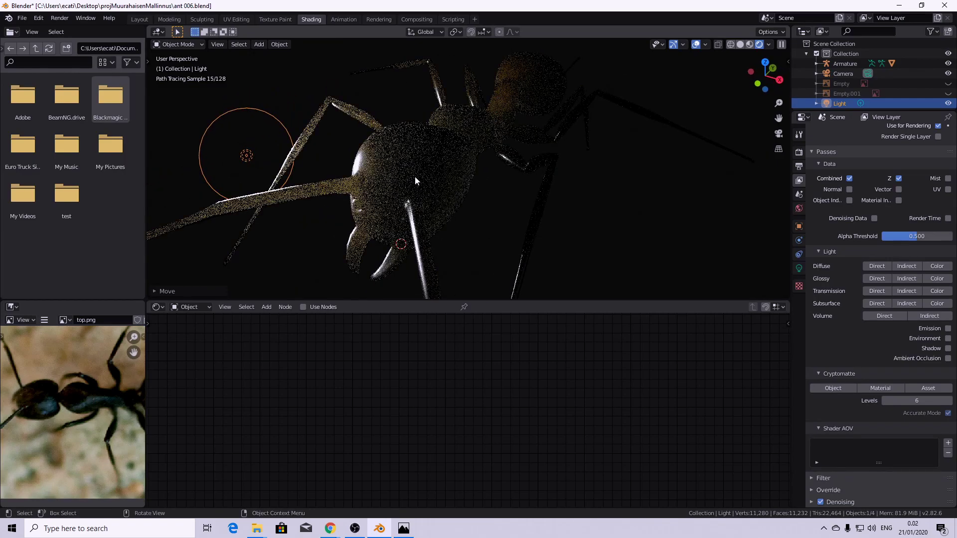
- Show the ant mesh in material preview and select one eye's linked faces in Edit Mode
click(419, 156)
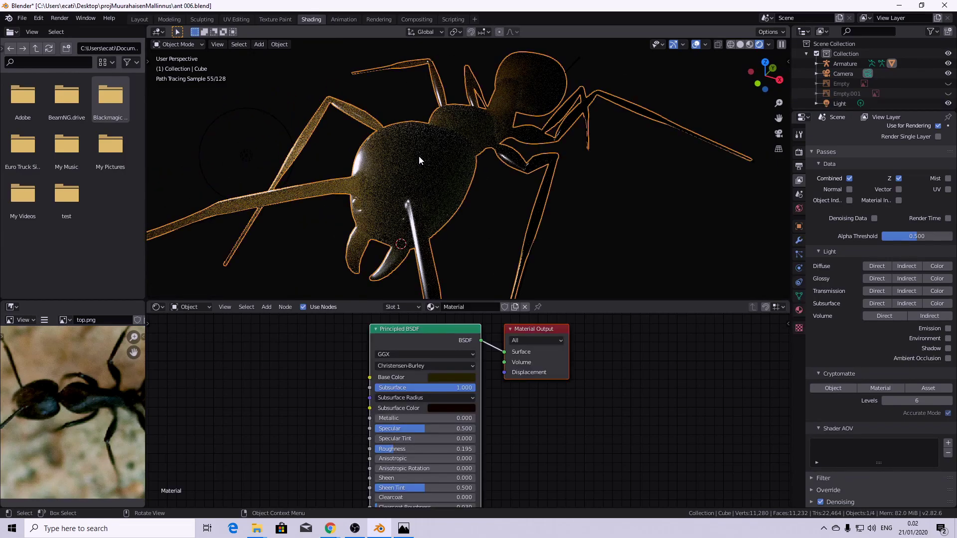
key(Tab)
scroll(418, 157, up, 3)
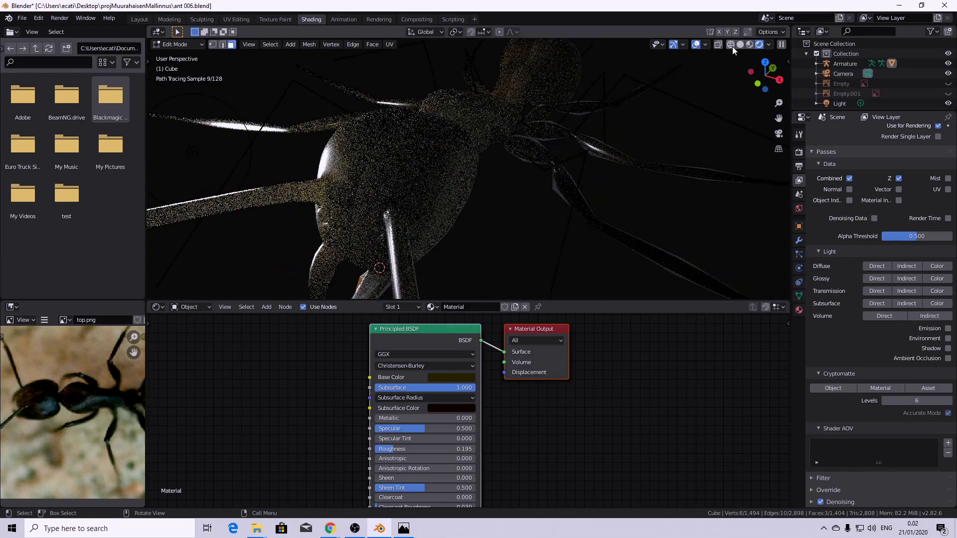
click(750, 45)
mouse_move(458, 188)
middle_down()
mouse_move(424, 172)
mouse_move(453, 190)
middle_up()
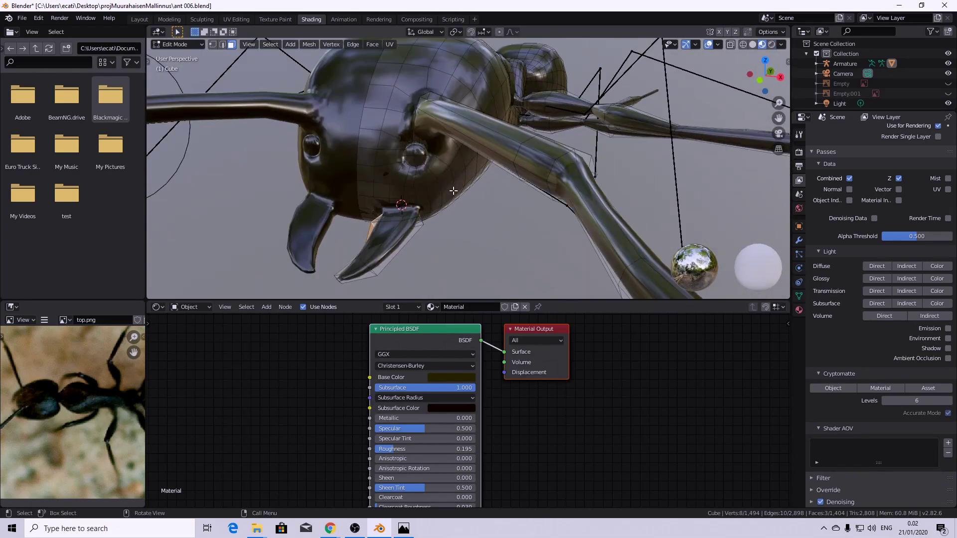
scroll(453, 190, up, 5)
key(alt+a)
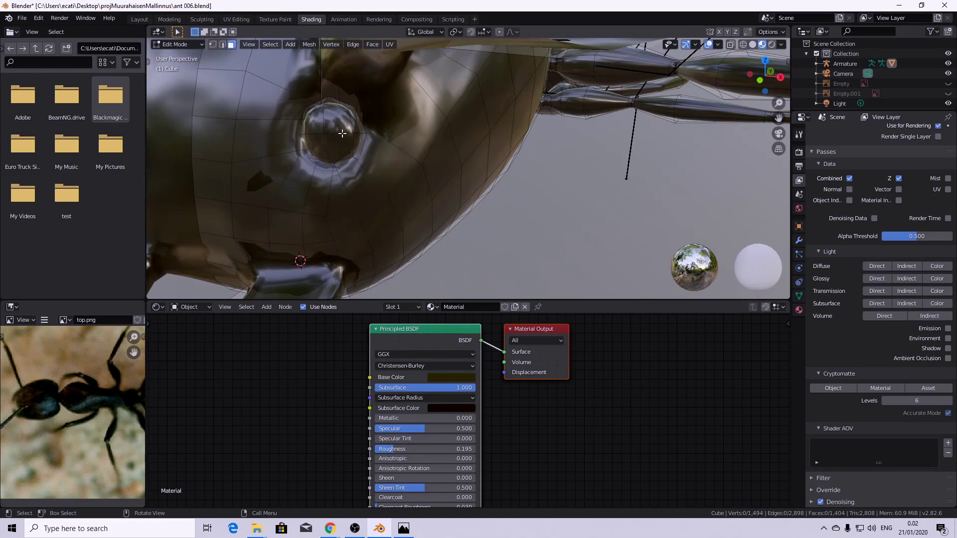
key(l)
scroll(387, 175, down, 10)
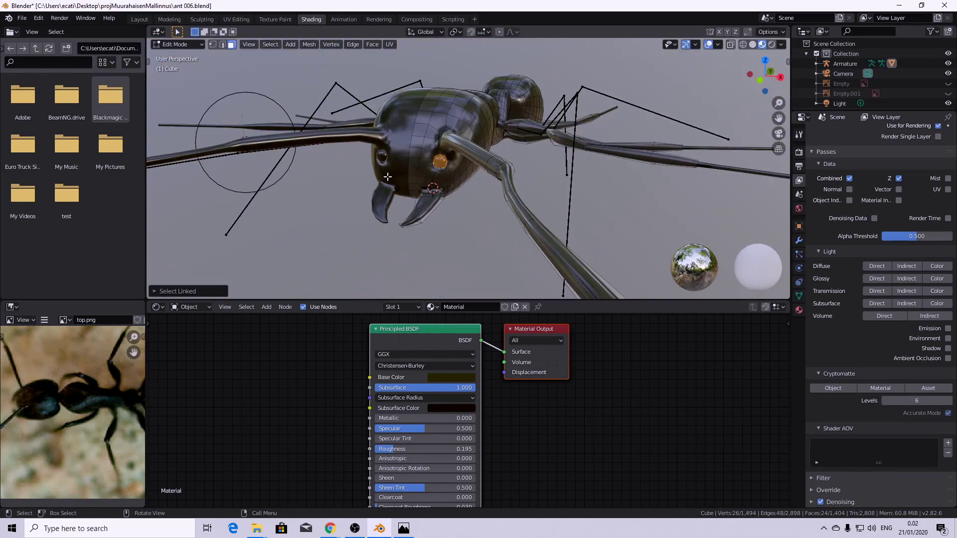
- Rename the ant's existing material to "ant main"
click(799, 311)
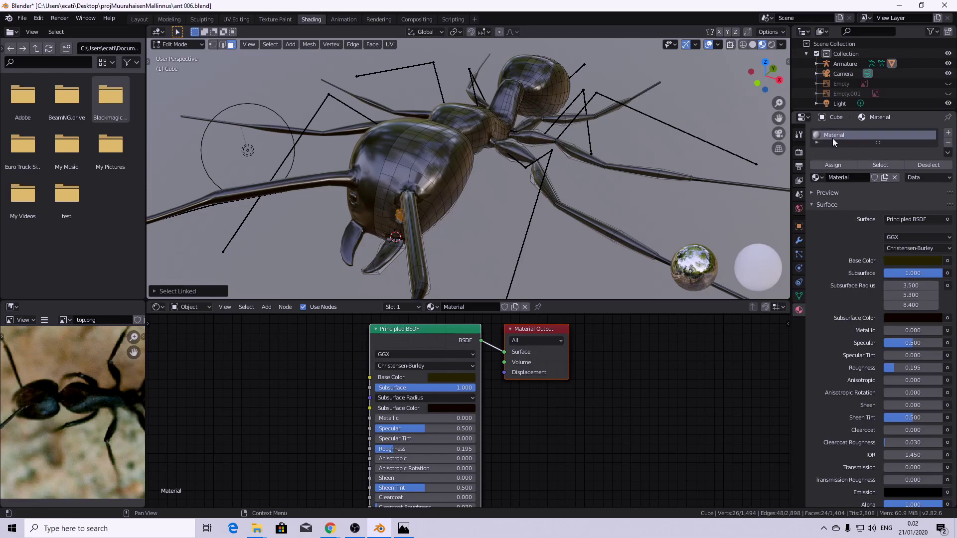
click(839, 177)
text(ant main)
key(Return)
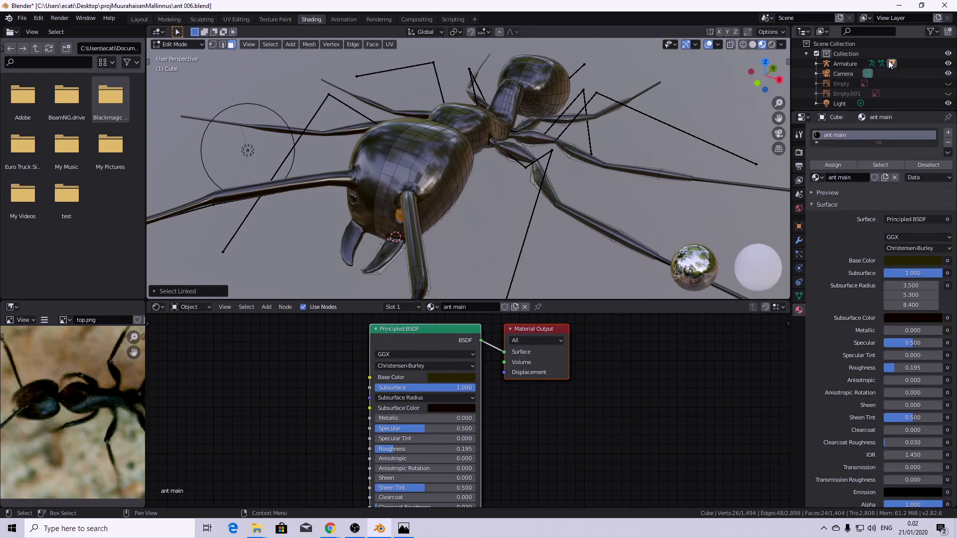
- Add a second material slot to the ant with a new material named "eyes"
click(948, 132)
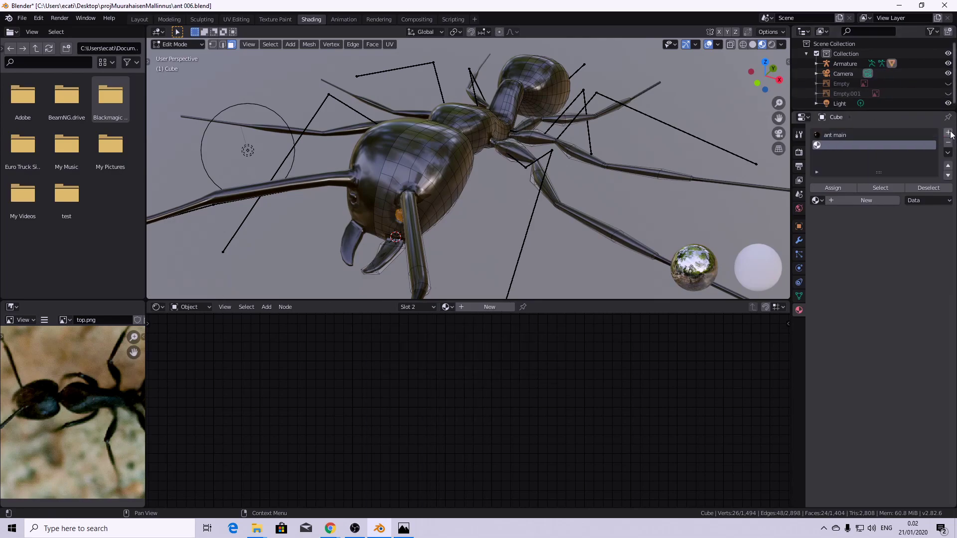
click(847, 199)
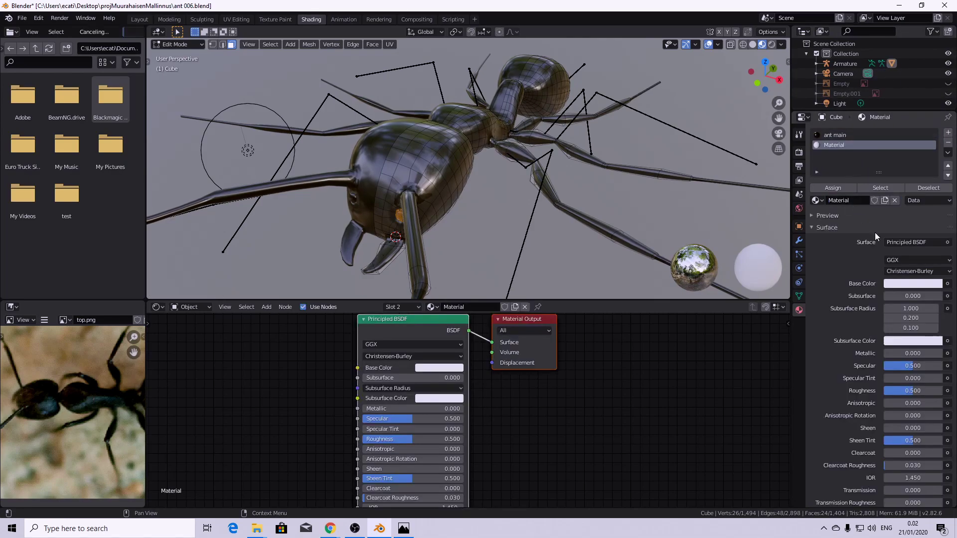
text(e)
key(Return)
- Set the eyes material's base and subsurface colors to black and assign it to the selected eye faces
scroll(468, 252, up, 3)
middle_drag(370, 255, 390, 233)
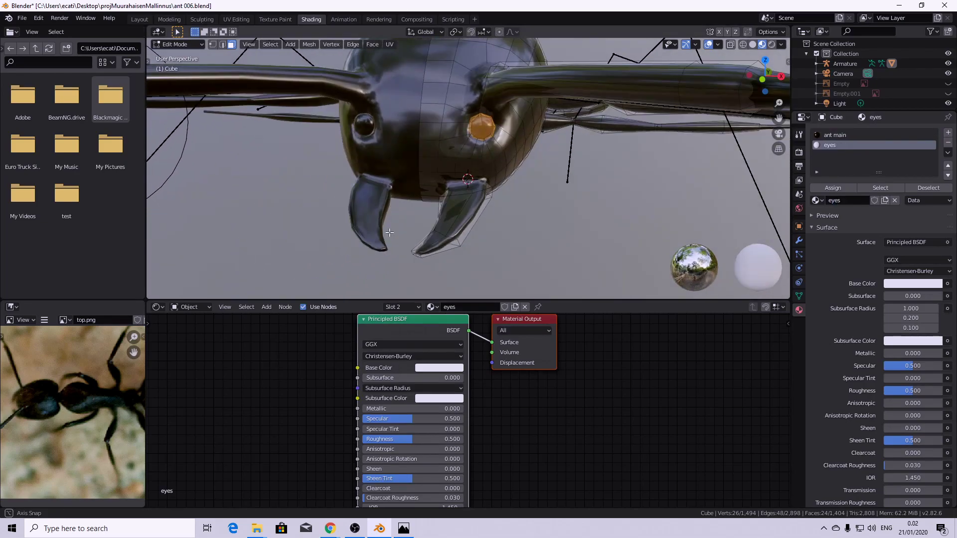
click(904, 285)
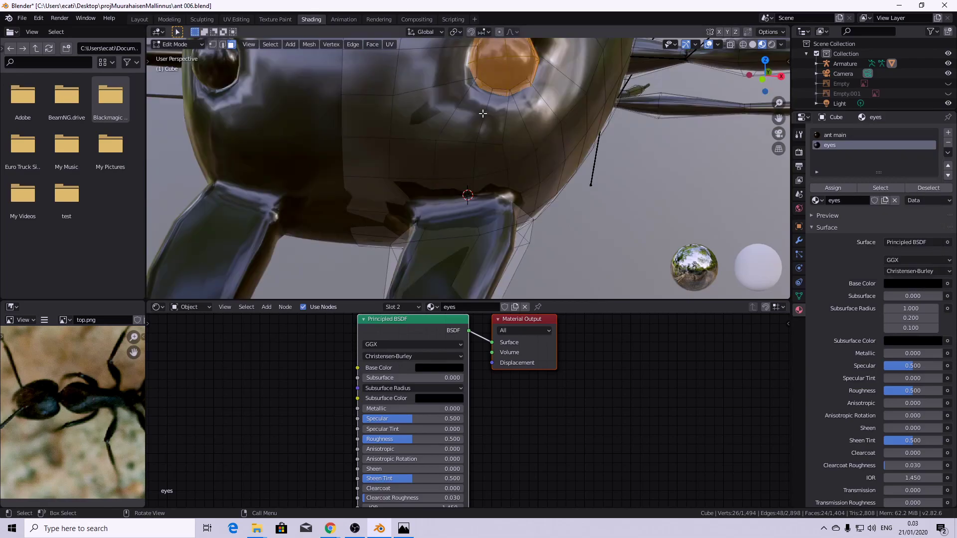
scroll(483, 113, down, 2)
middle_drag(495, 109, 489, 117)
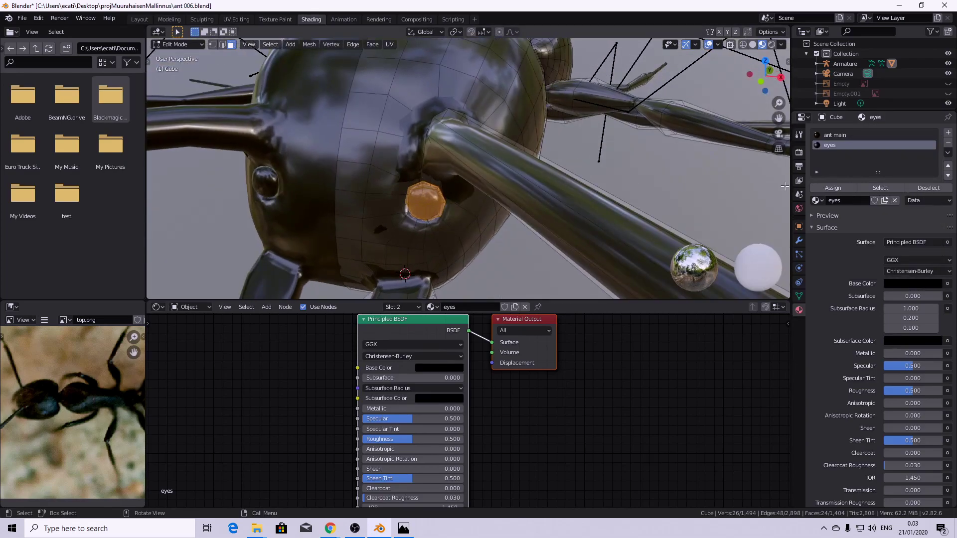
click(834, 188)
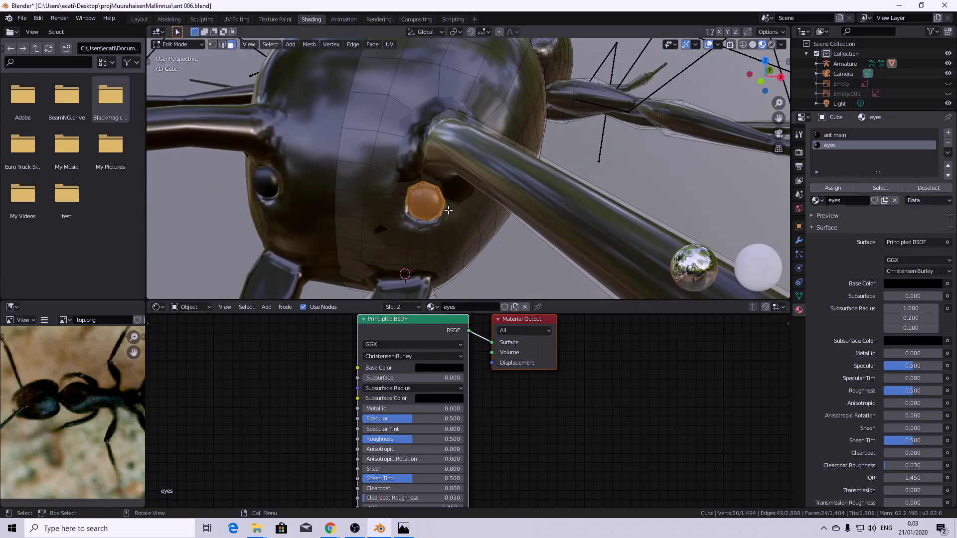
middle_drag(448, 211, 485, 212)
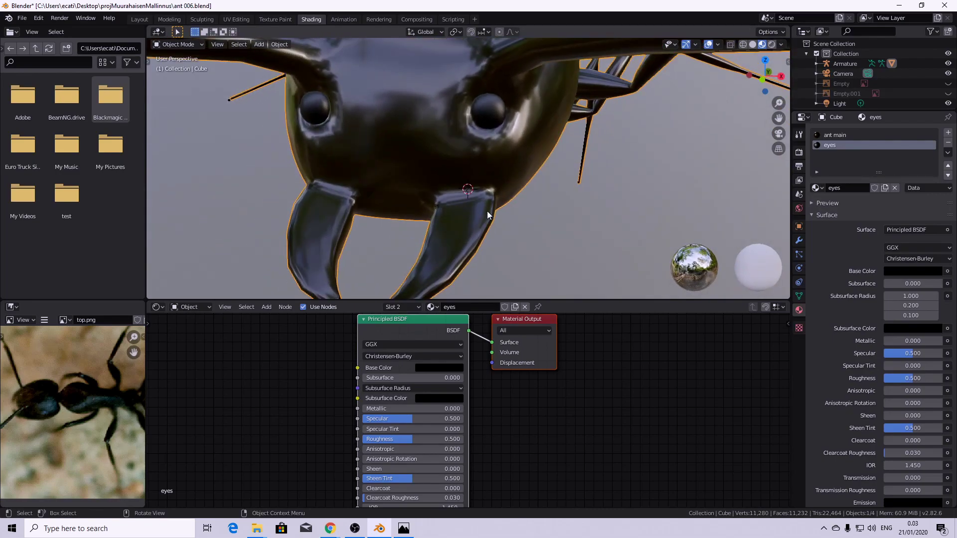
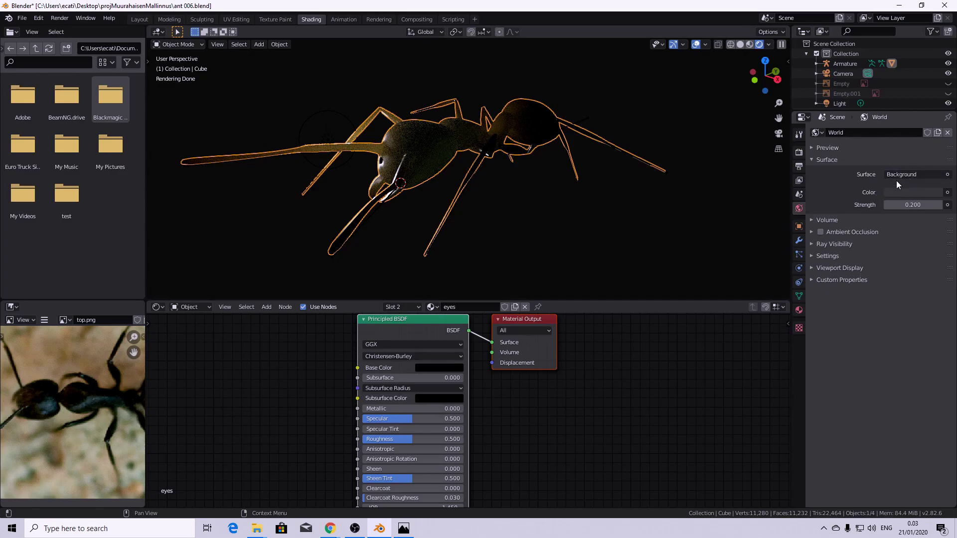
- Use an Environment Texture as the world background color
click(948, 192)
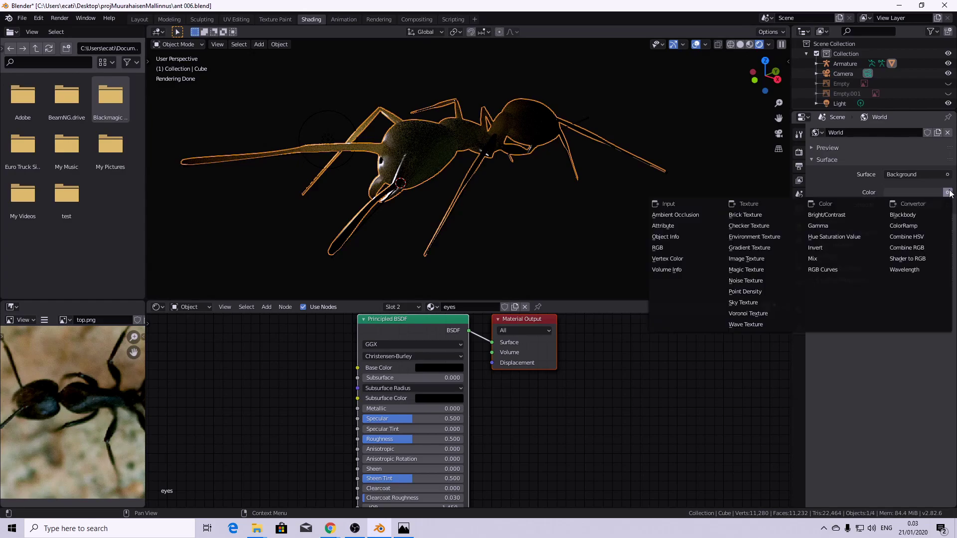
click(771, 236)
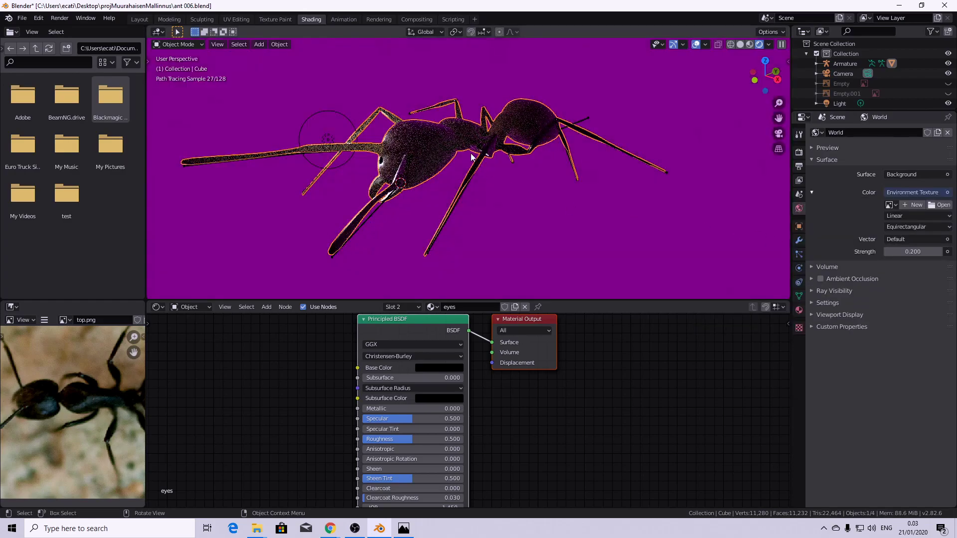
- Switch to Chrome and open the Indoor category on the HDRI Haven website
mouse_move(330, 529)
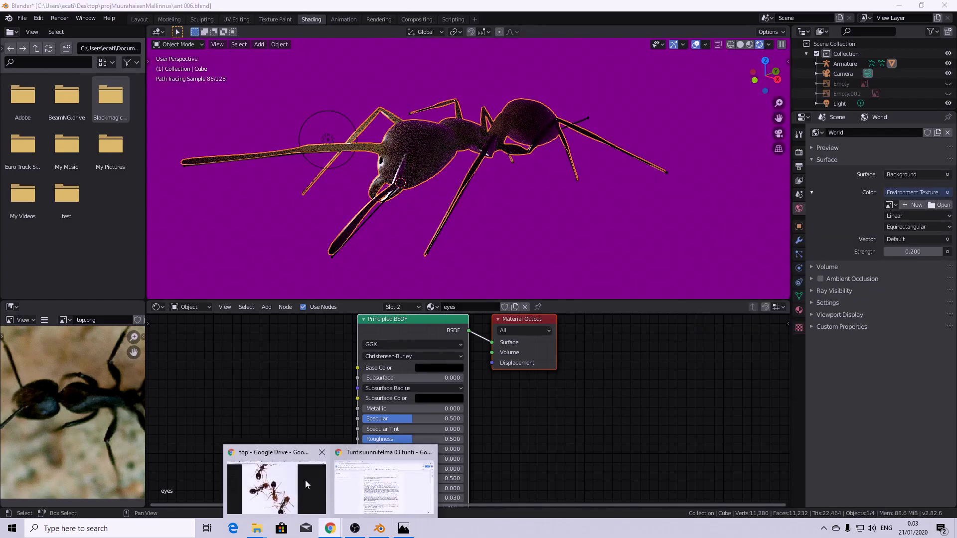
click(308, 484)
key(ctrl+9)
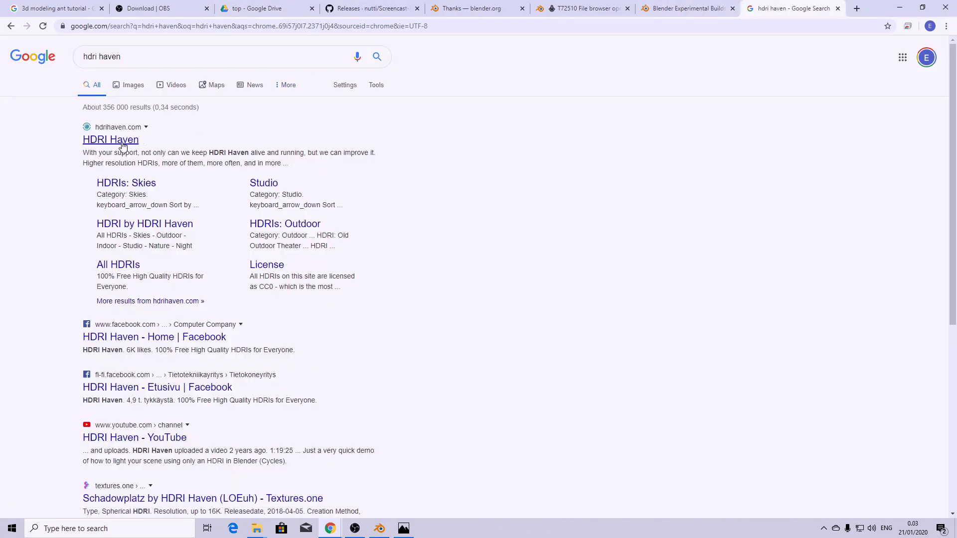
click(122, 142)
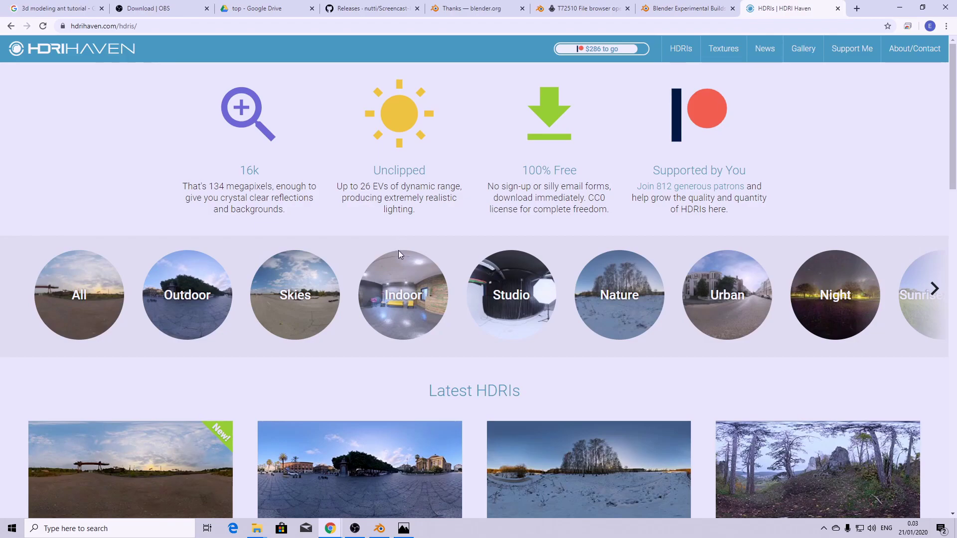
click(418, 273)
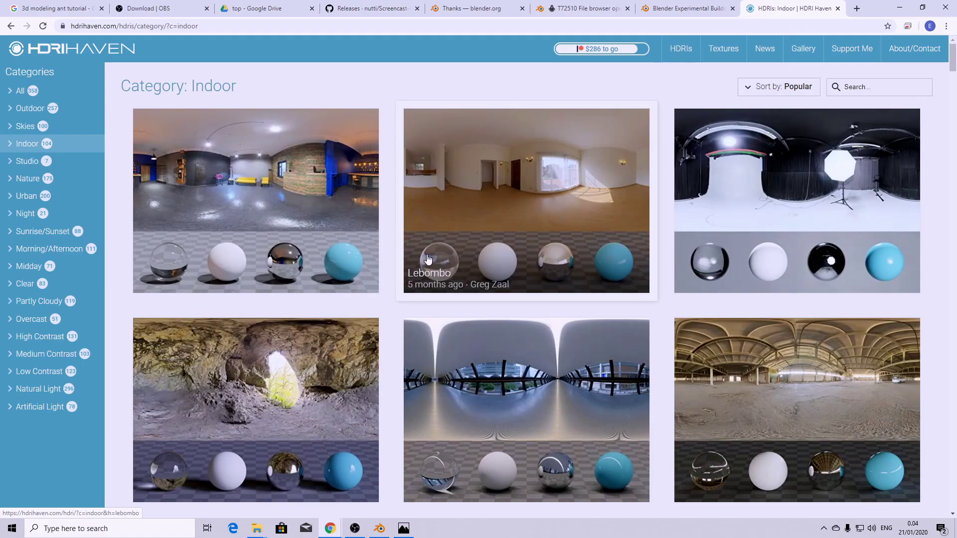
- Download the 8k HDR version of the Lebombo environment
click(572, 194)
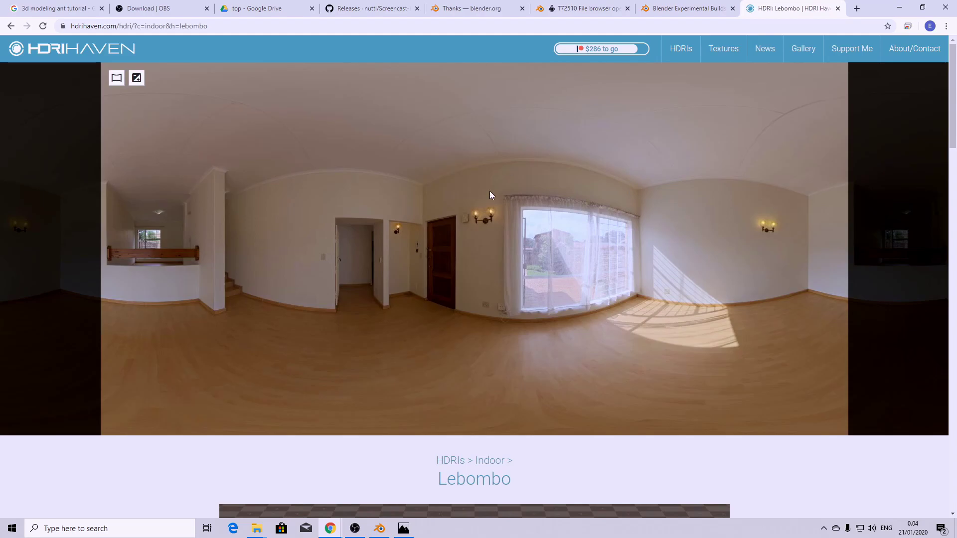
scroll(448, 249, down, 8)
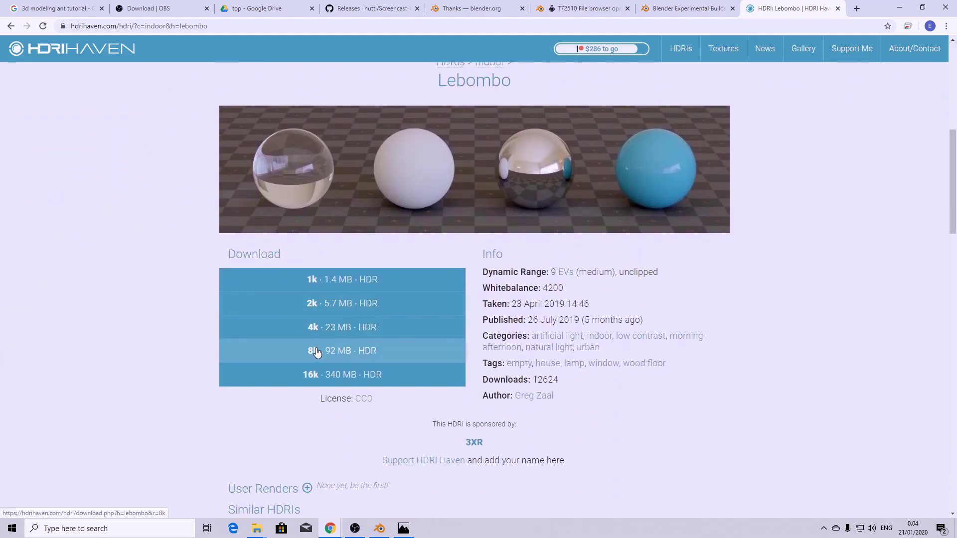
click(313, 354)
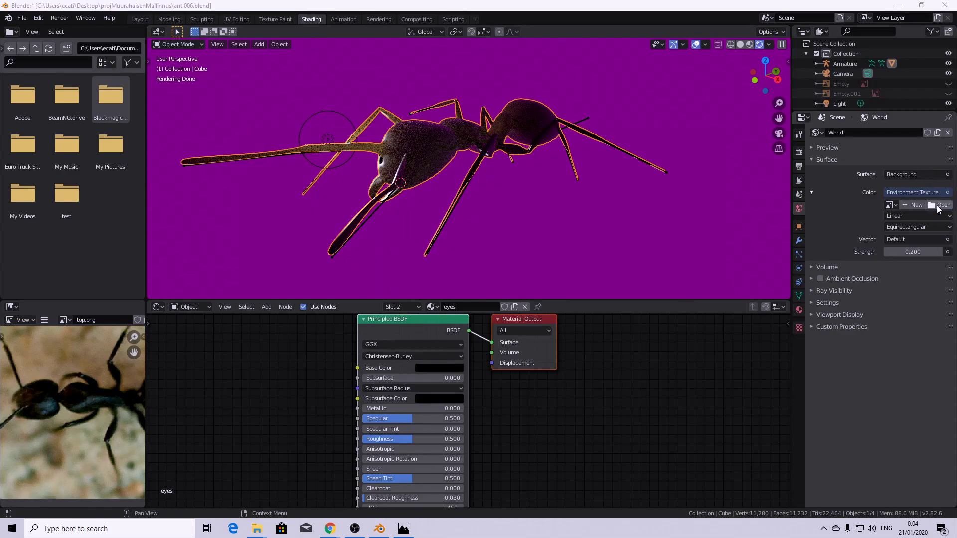
- Load lebombo_8k.hdr into the world's environment texture, using Raw color space and a strength of 0.1
click(941, 206)
click(261, 353)
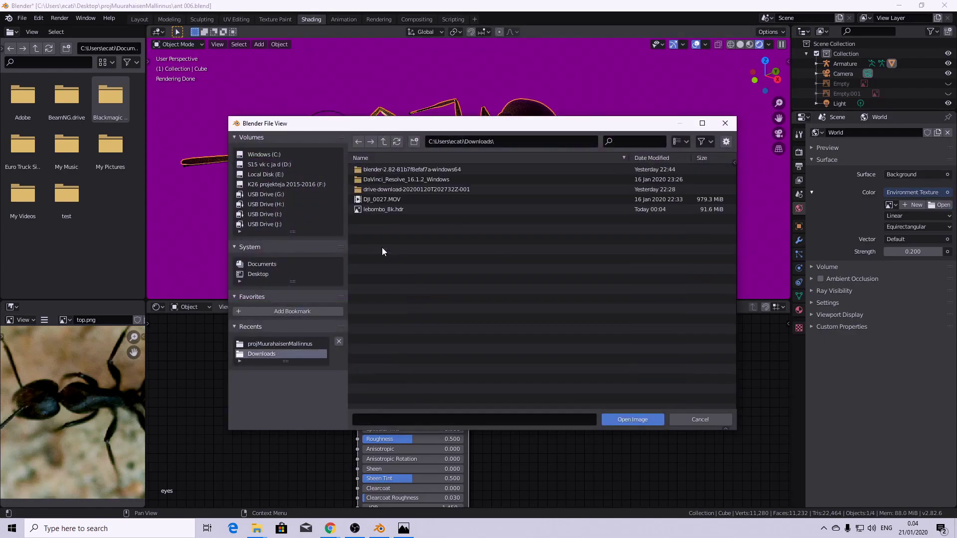
double_click(396, 210)
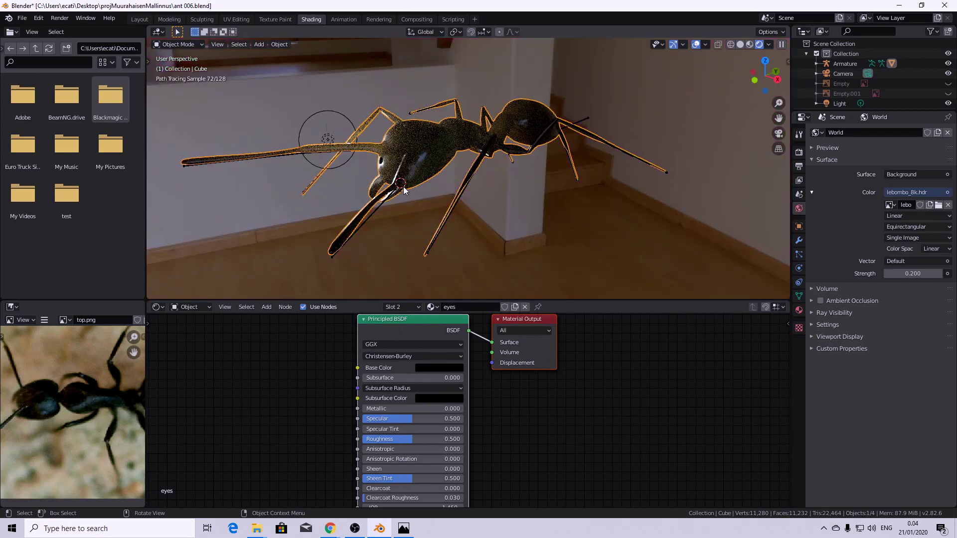
scroll(402, 187, up, 3)
scroll(499, 198, down, 1)
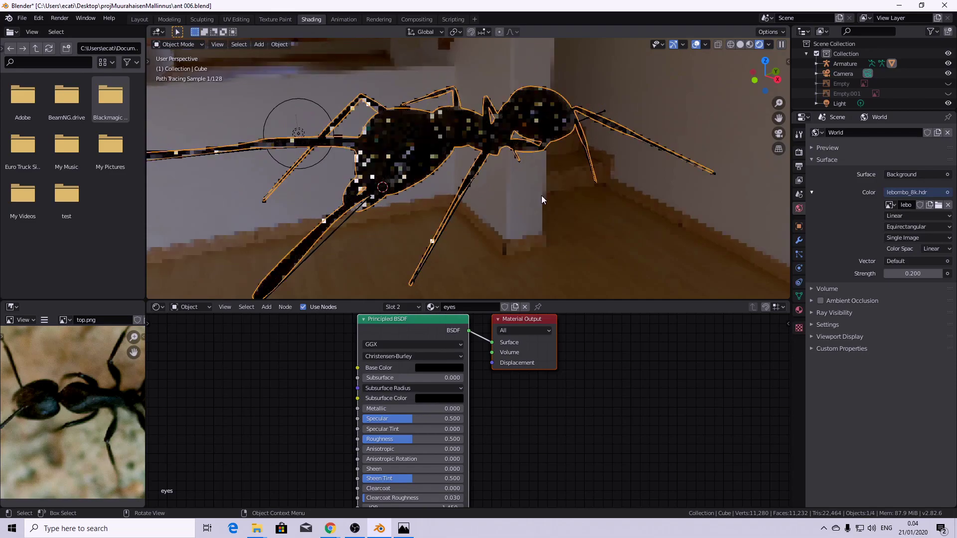
drag(913, 273, 955, 274)
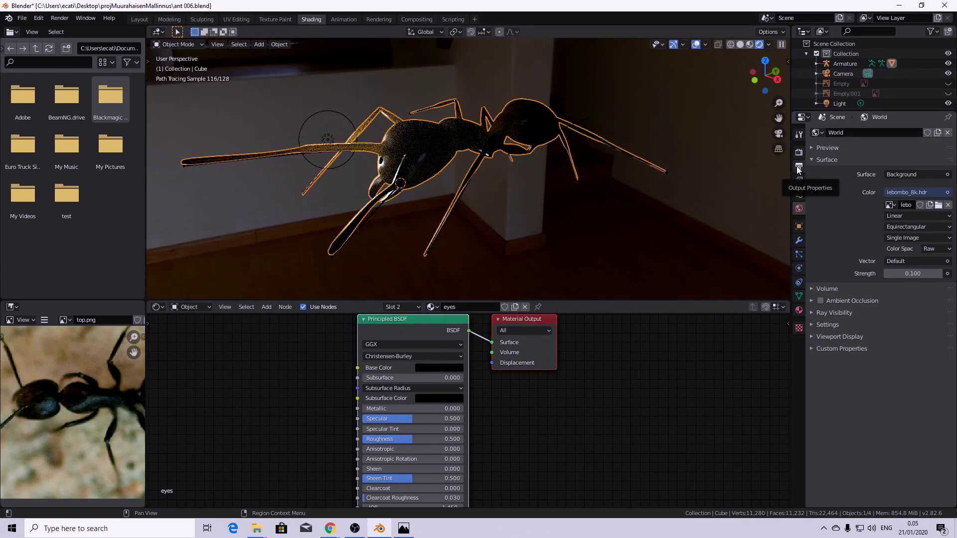
- Make the Cycles film background transparent in the render settings and deselect the ant
click(799, 152)
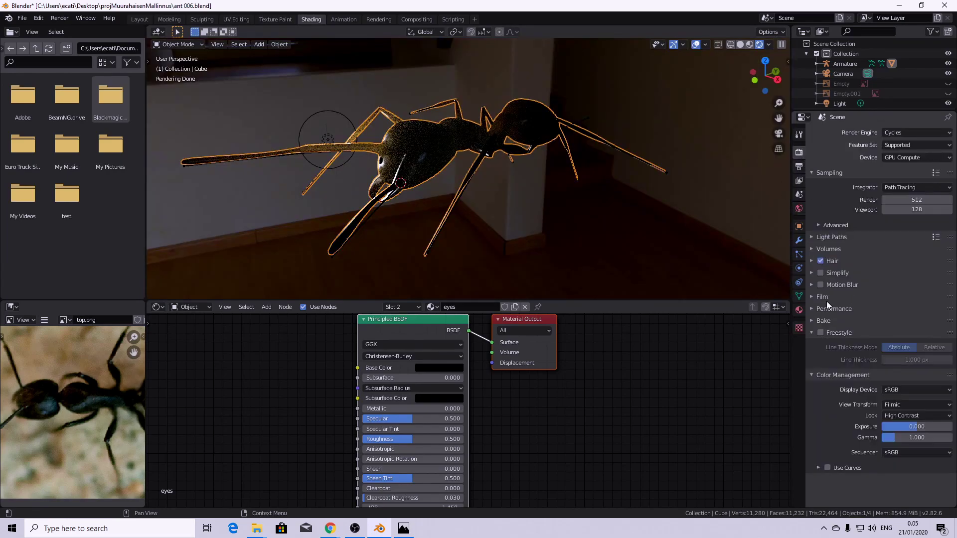
click(810, 301)
click(828, 368)
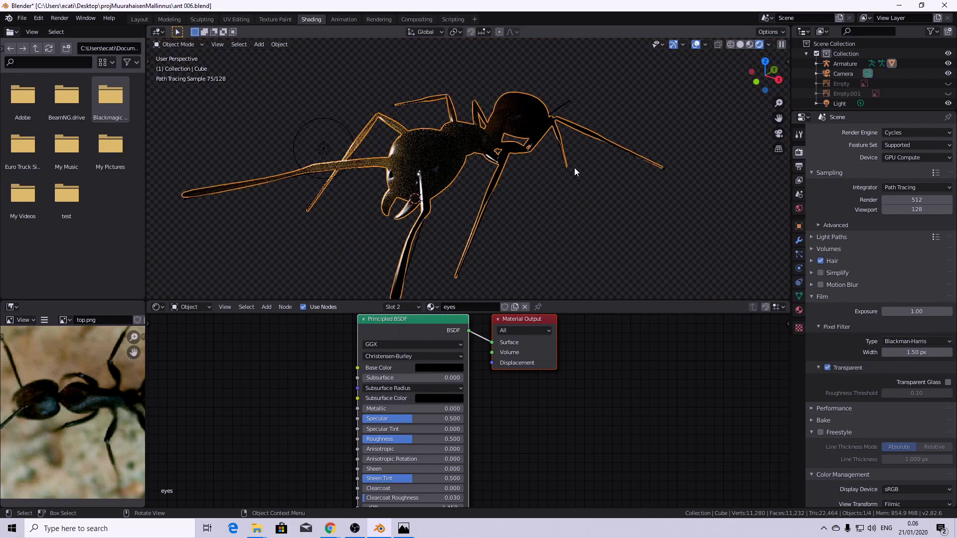
click(581, 180)
middle_drag(582, 188, 483, 178)
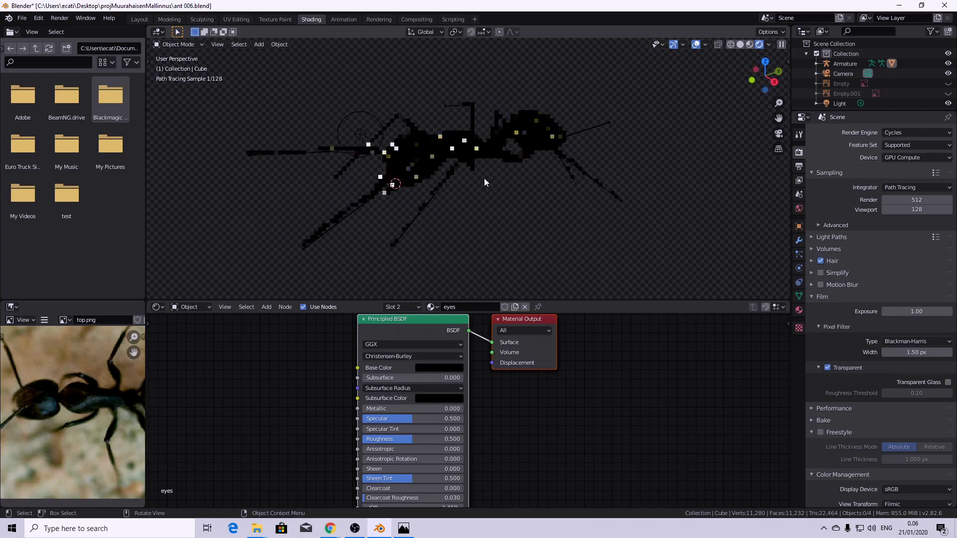
- Add a mesh plane at the origin in the Layout workspace and scale it up about 15 times as ground
key(shift+a)
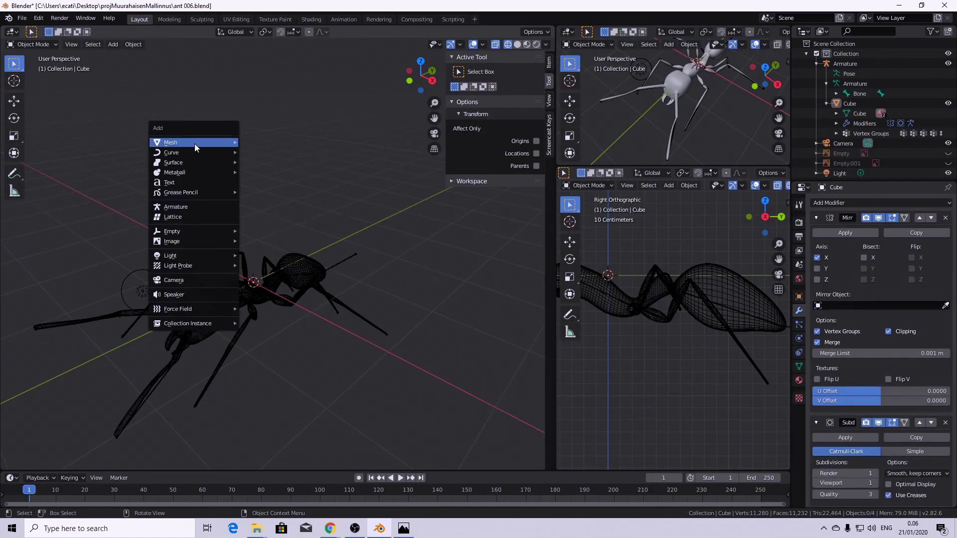
mouse_move(195, 143)
click(261, 145)
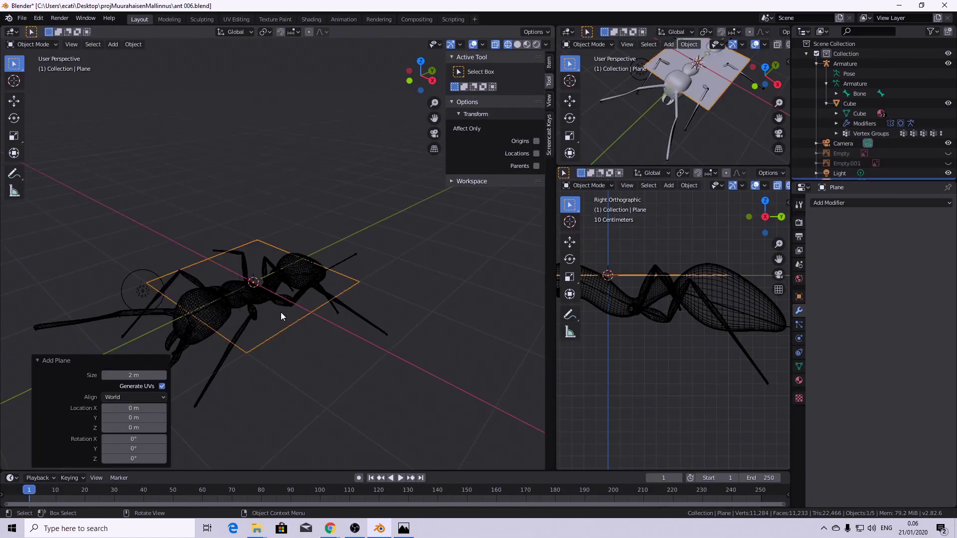
key(s)
click(215, 60)
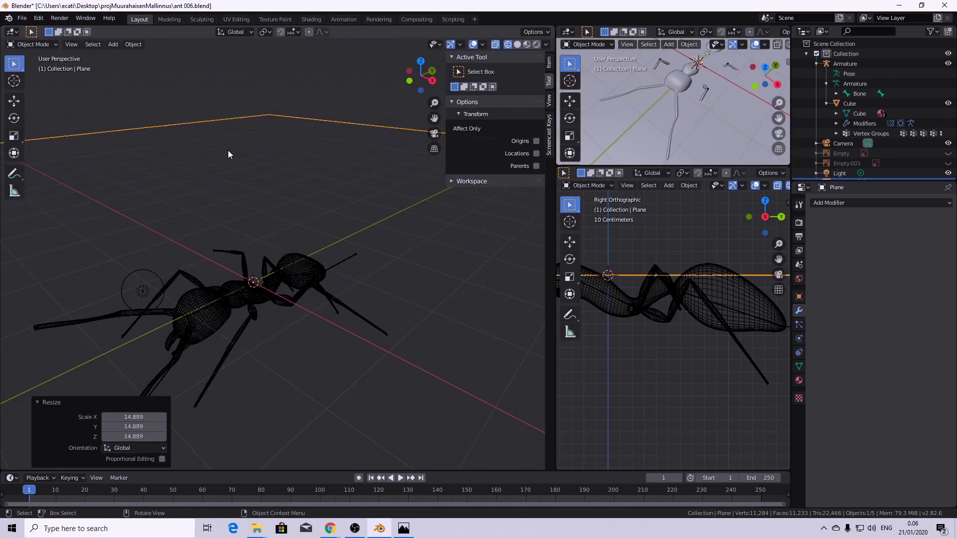
- In camera view with Material Preview shading, lower the plane about 0.91 m along Z to sit beneath the ant's feet
key(KP_0)
key(z)
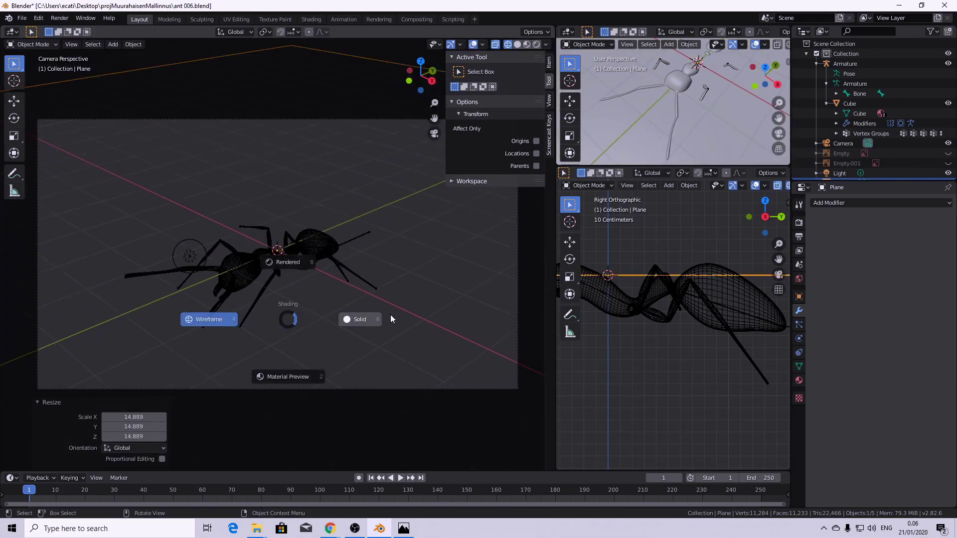
click(282, 378)
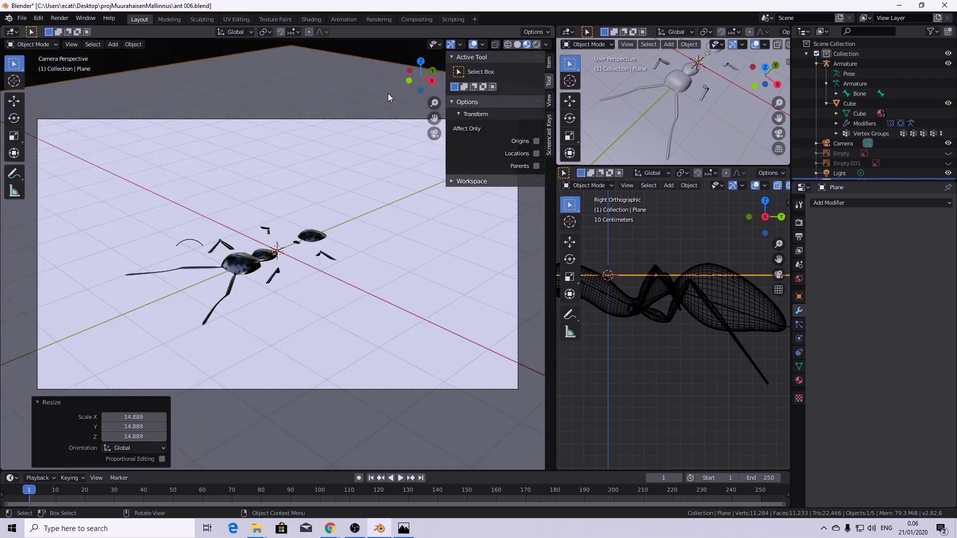
key(g)
key(z)
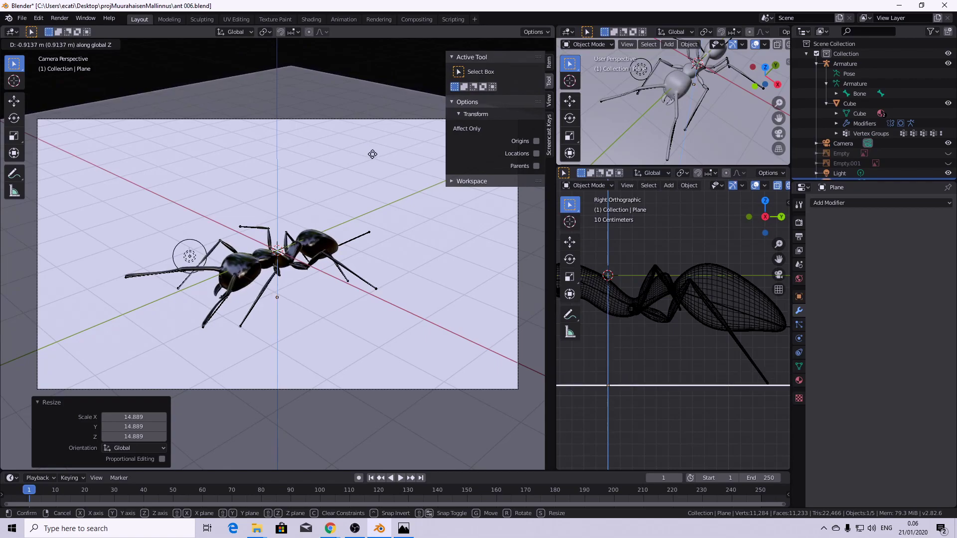
click(373, 155)
- Select the ant's armature and switch it to Pose Mode
middle_drag(678, 303, 719, 319)
click(720, 318)
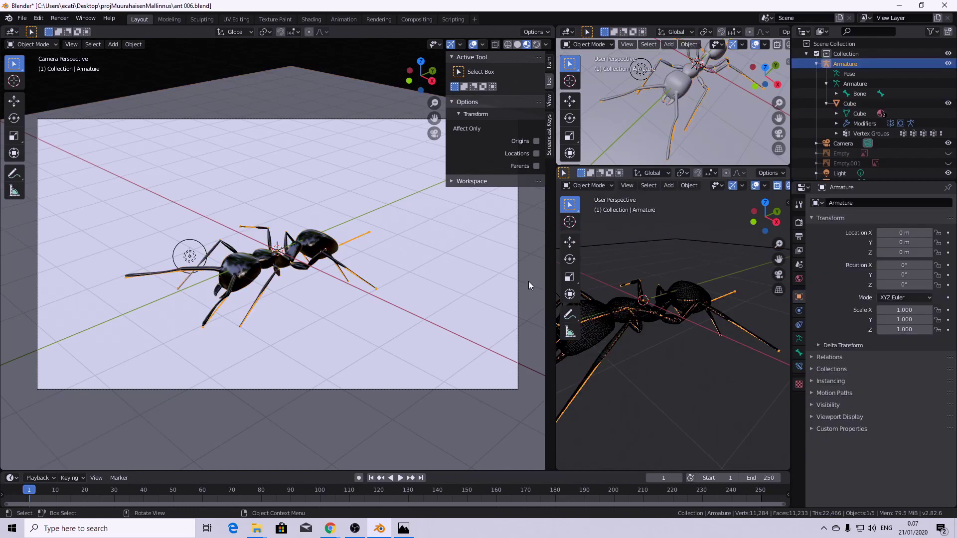
click(32, 44)
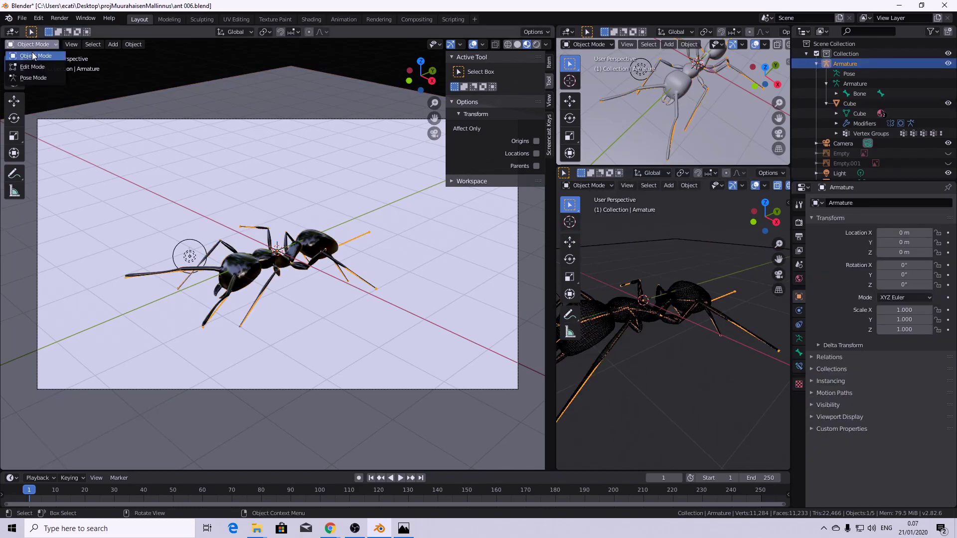
click(45, 77)
- Rotate the lower leg bone Bone.003_L.003 downward toward the ground plane
middle_drag(678, 333, 734, 293)
click(689, 335)
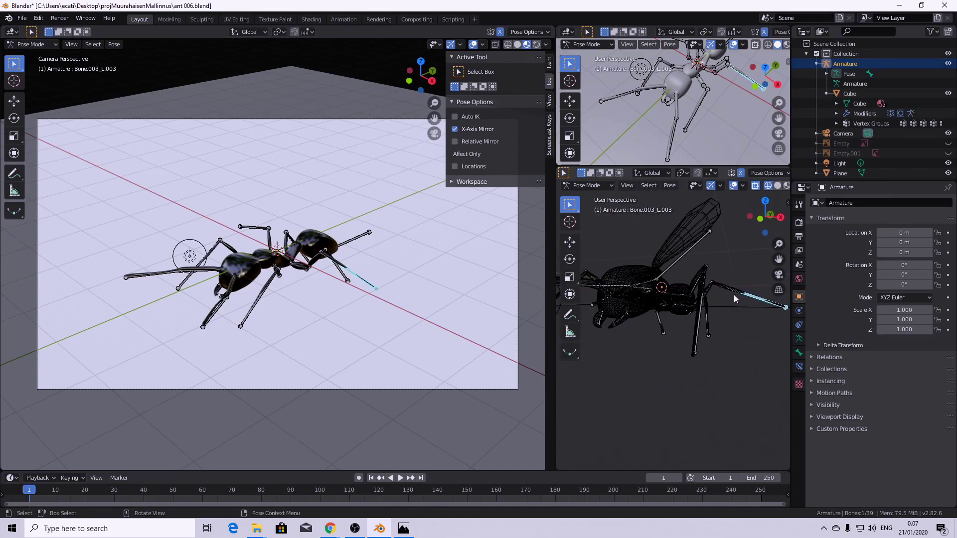
key(r)
click(725, 318)
key(KP_1)
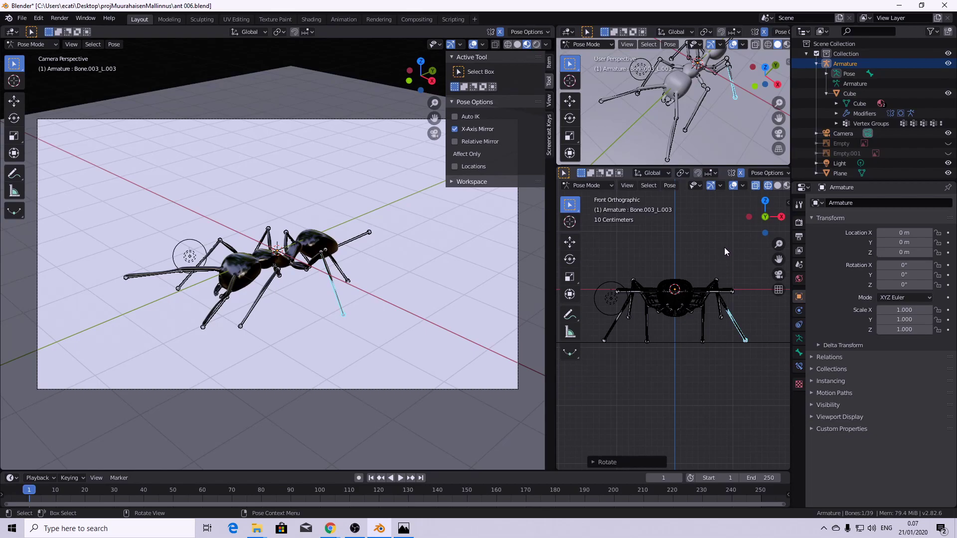
- Trackball-rotate the lower leg bone Bone.004_L.003 by about 32 and 8 degrees to bring its foot toward the ground
middle_drag(699, 290, 622, 298)
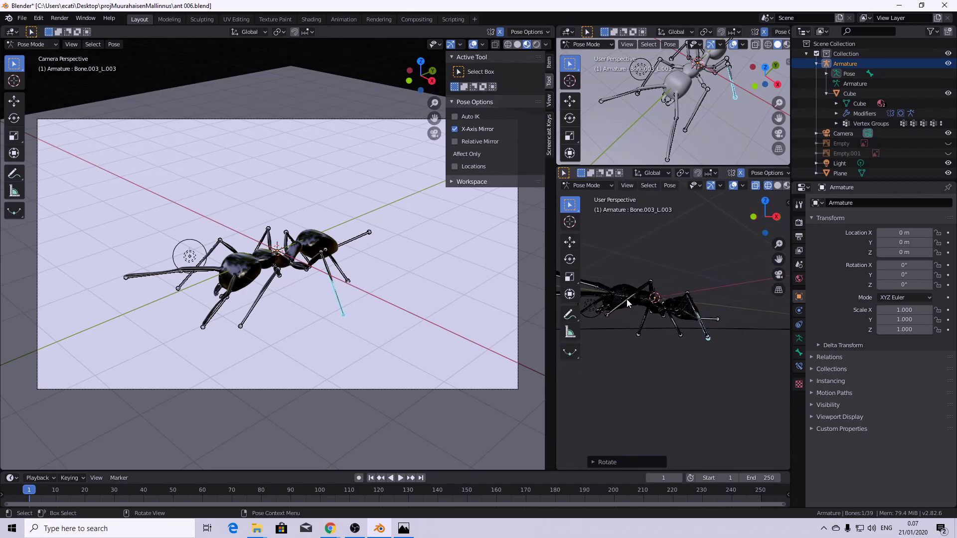
click(627, 299)
key(KP_1)
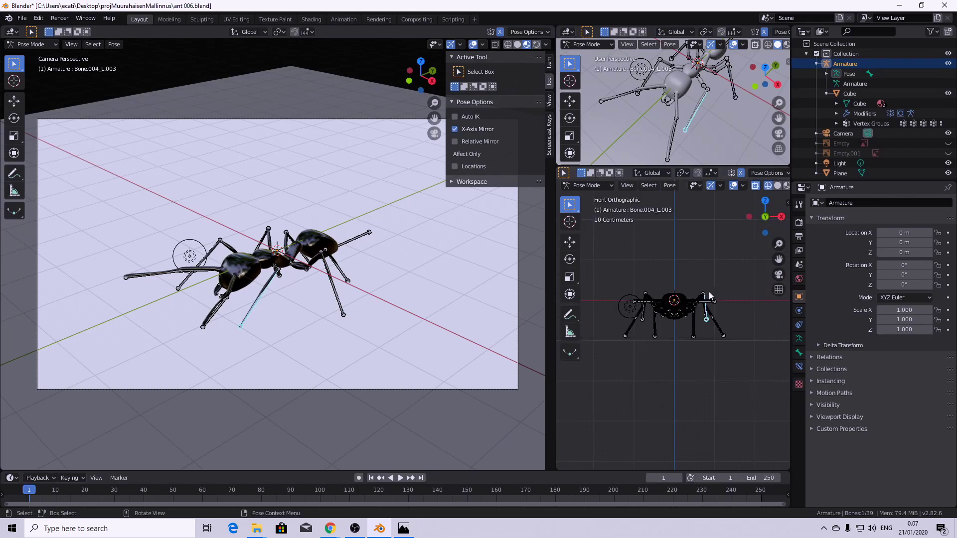
key(r)
key(r)
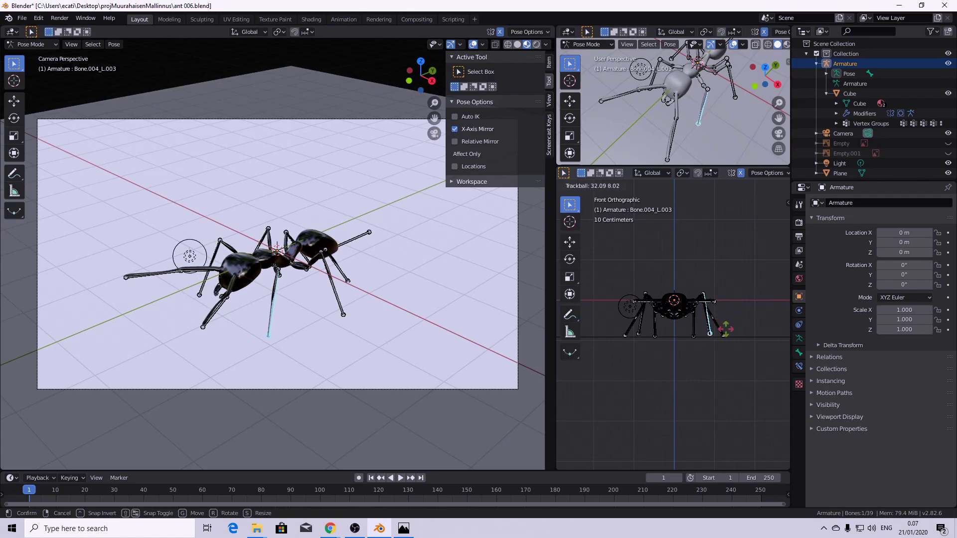
click(727, 333)
- Turn off X-Axis Mirror and trackball-rotate the lower leg bone Bone.004_R.003 outward on its own
middle_drag(727, 333, 628, 356)
click(625, 357)
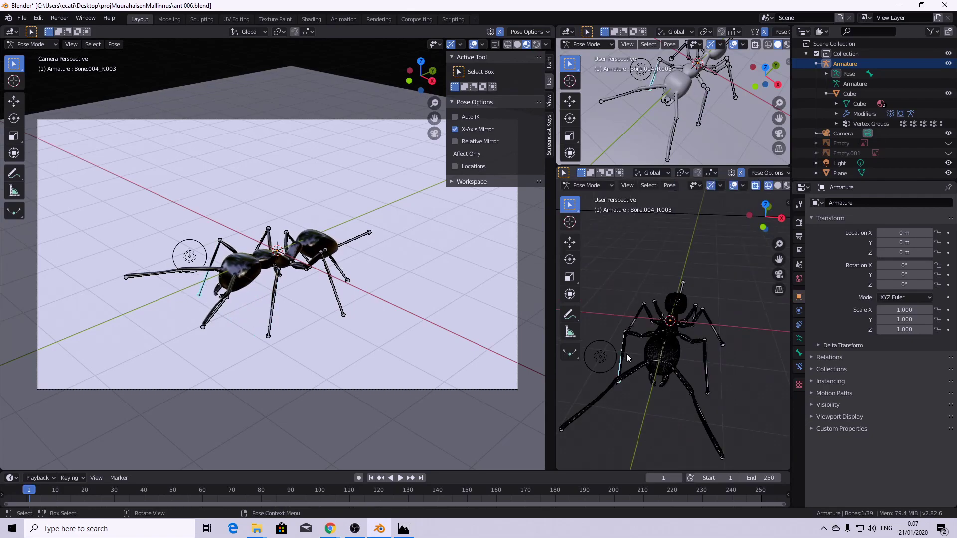
key(r)
right_click(629, 338)
click(455, 129)
key(r)
key(r)
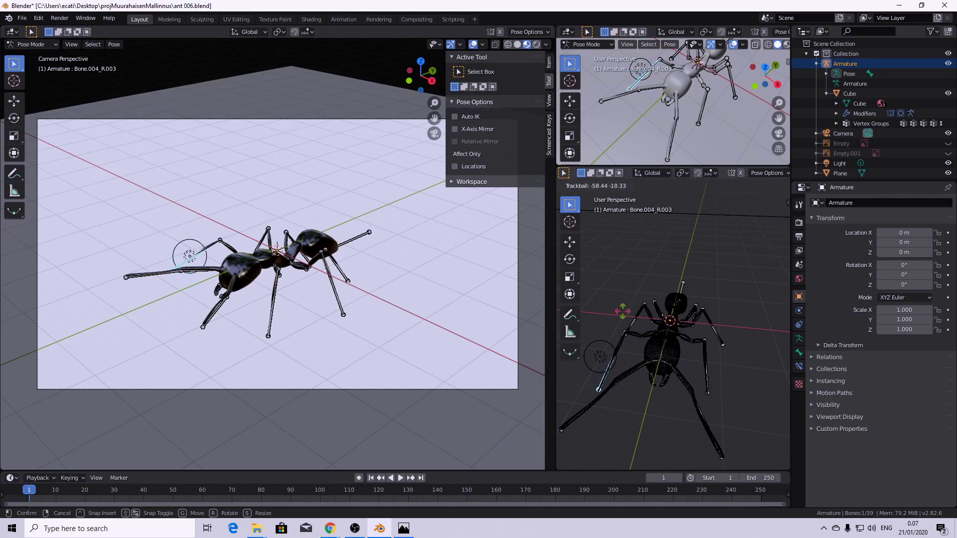
click(645, 303)
- Show the posed ant on the plane in rendered shading and clear the bone selection
middle_drag(362, 303, 407, 311)
middle_drag(332, 343, 243, 322)
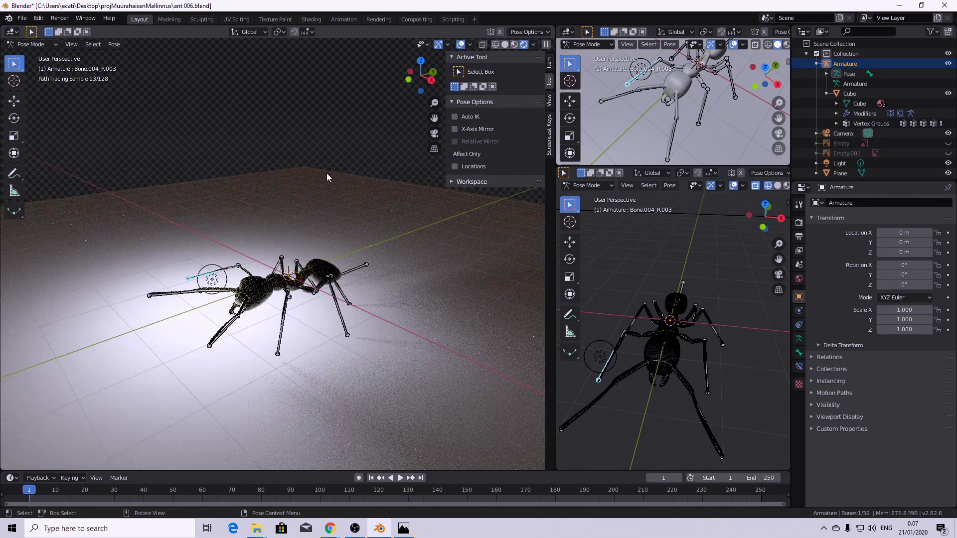
click(327, 174)
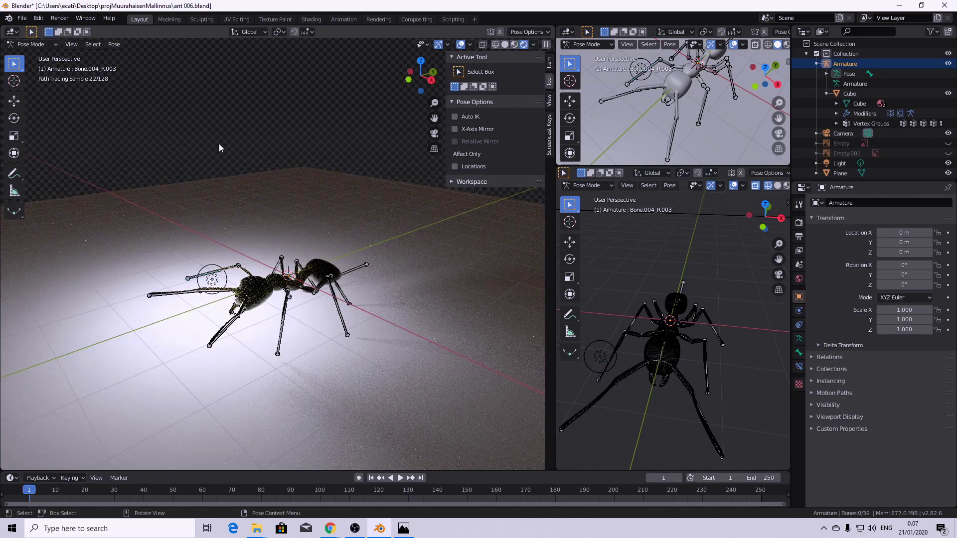
- Find the BlenderKit Asset Library add-on by searching for "kit" in the preferences, and enable it
click(23, 18)
mouse_move(38, 18)
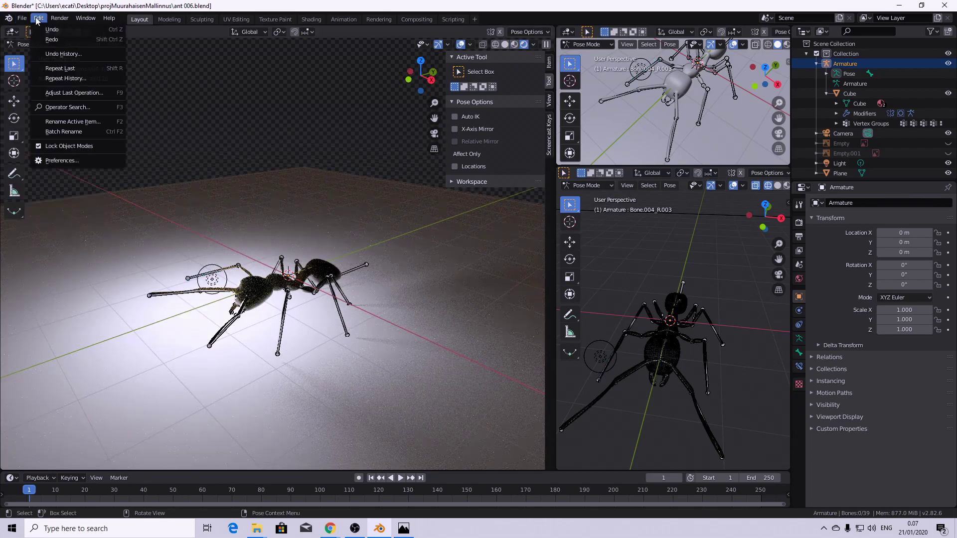
click(75, 161)
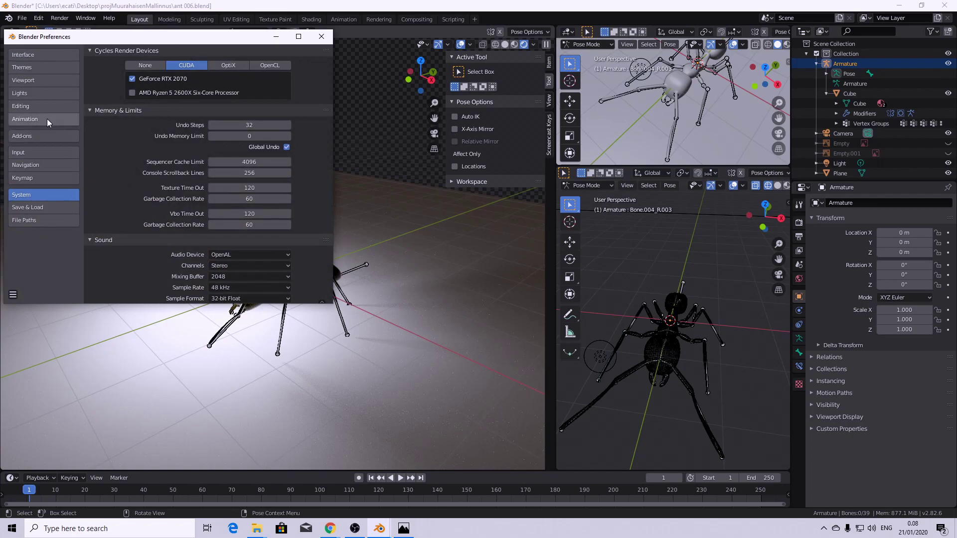
click(32, 140)
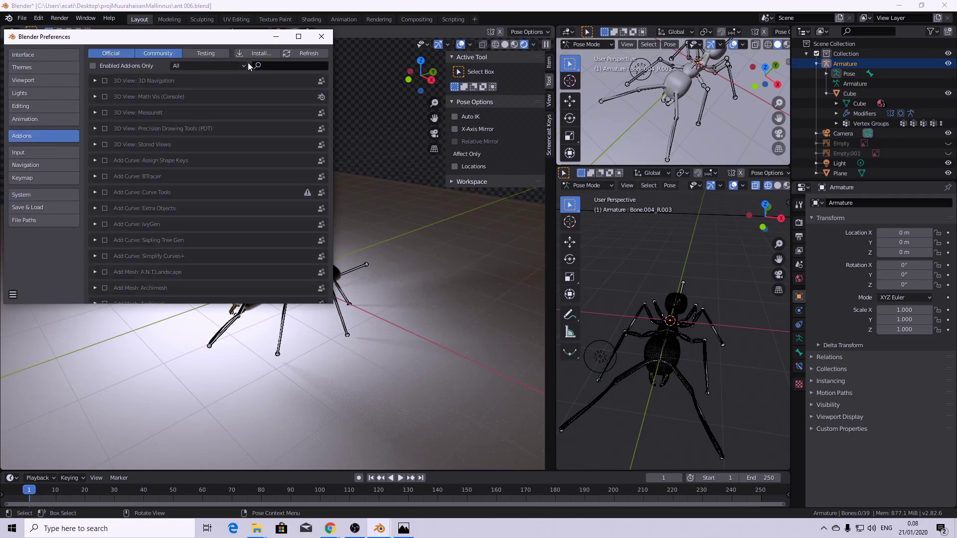
click(278, 66)
text(kit)
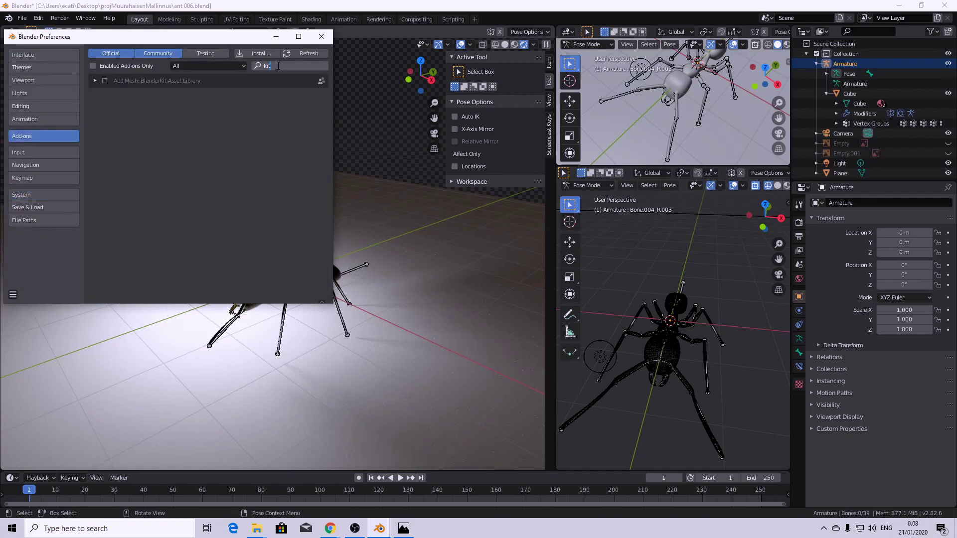
key(Return)
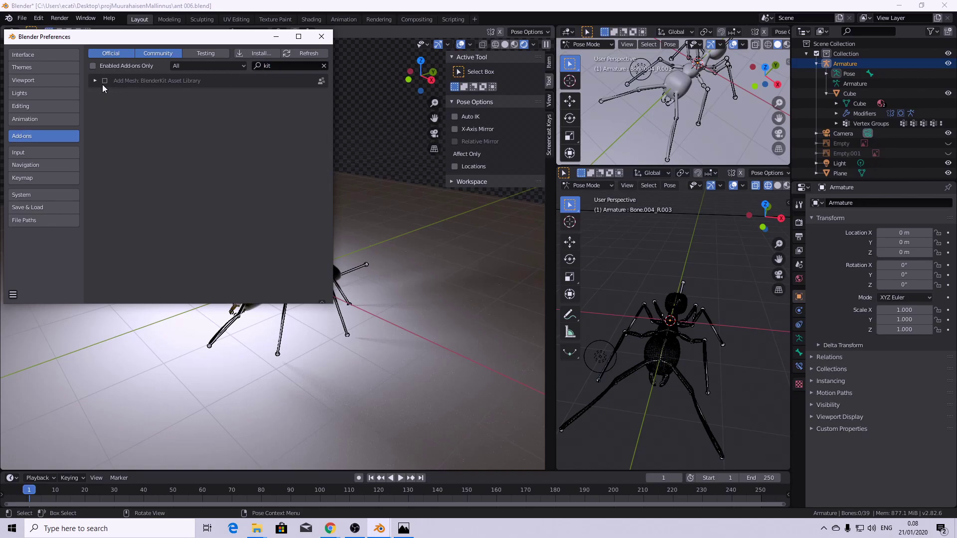
click(104, 81)
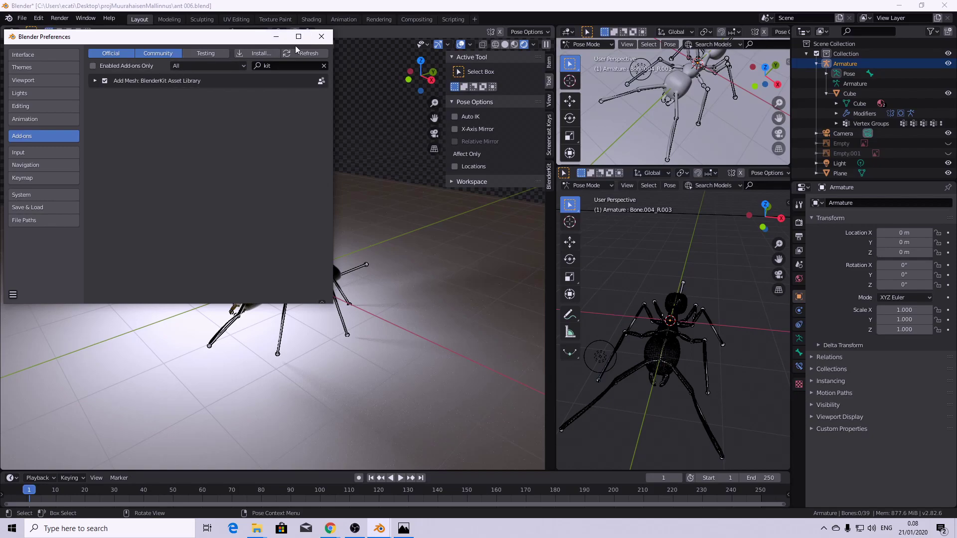
click(322, 36)
- Switch the BlenderKit search to materials and browse the floor category
click(549, 175)
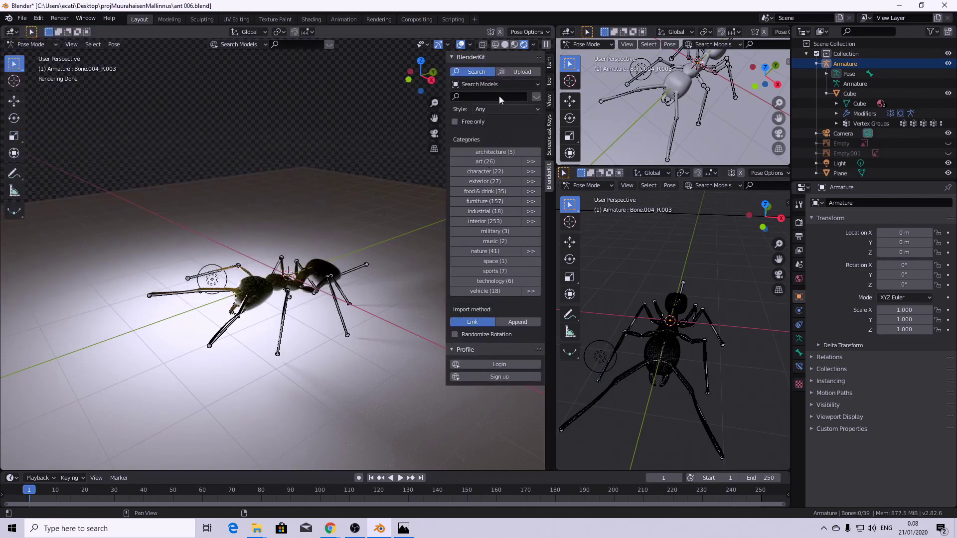
click(537, 85)
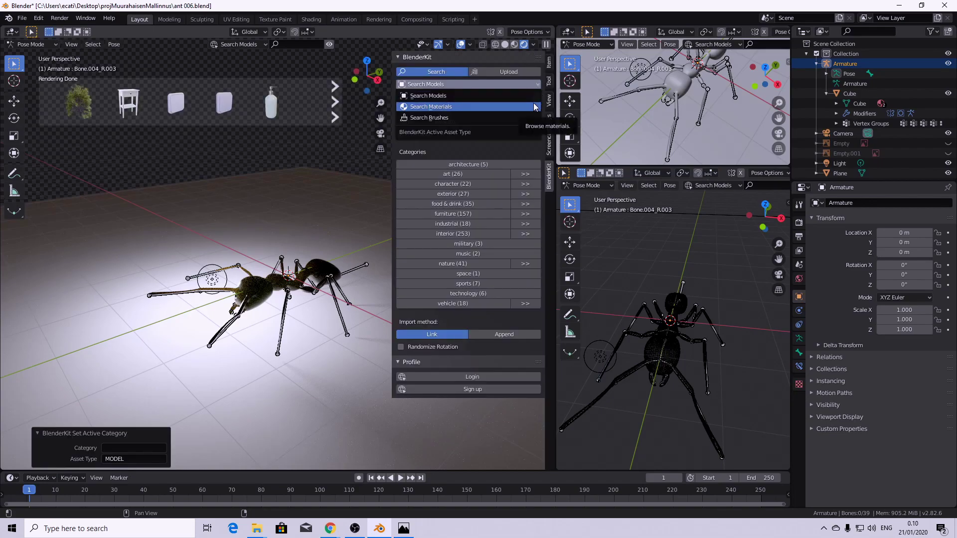
click(534, 106)
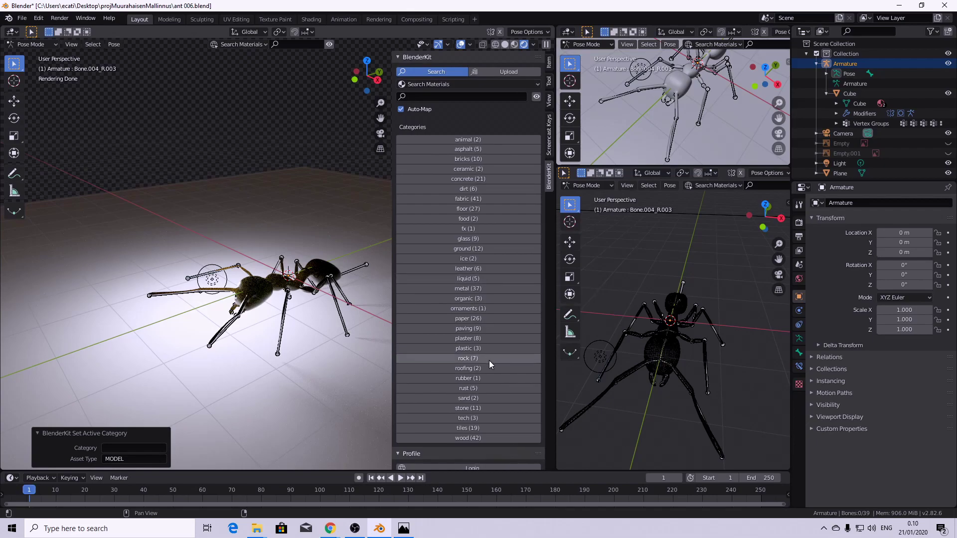
scroll(491, 342, down, 1)
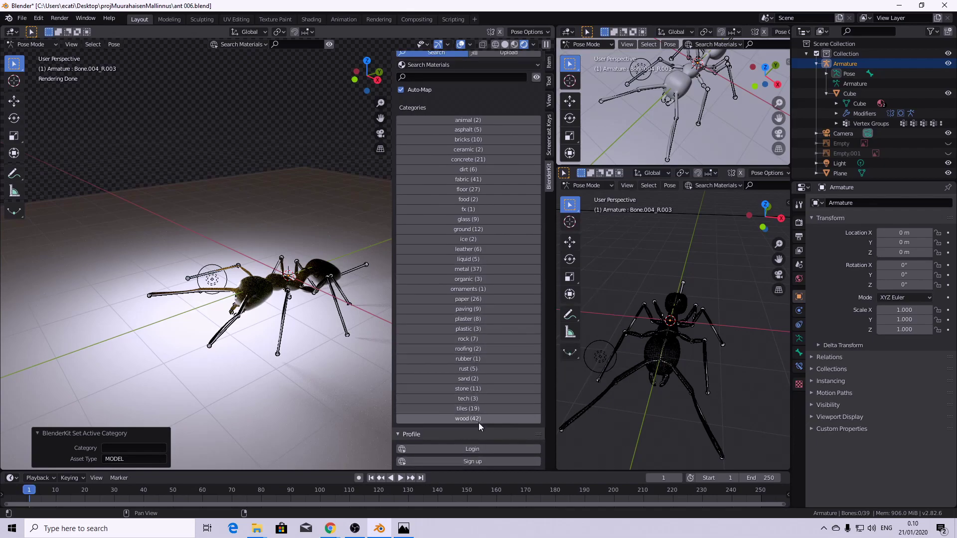
click(479, 190)
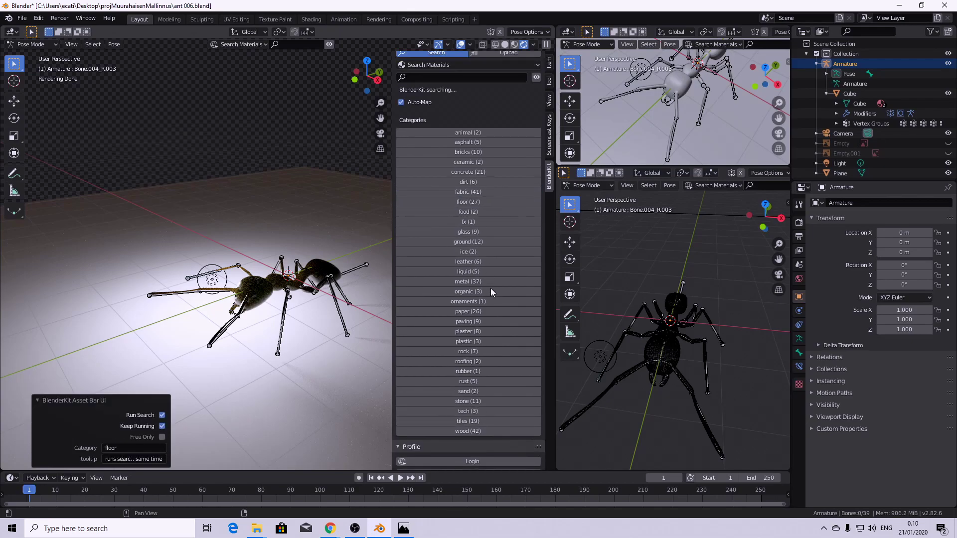
- Apply the BlenderKit material "wooden floor scratched" from the floor results to the ground plane
mouse_move(228, 89)
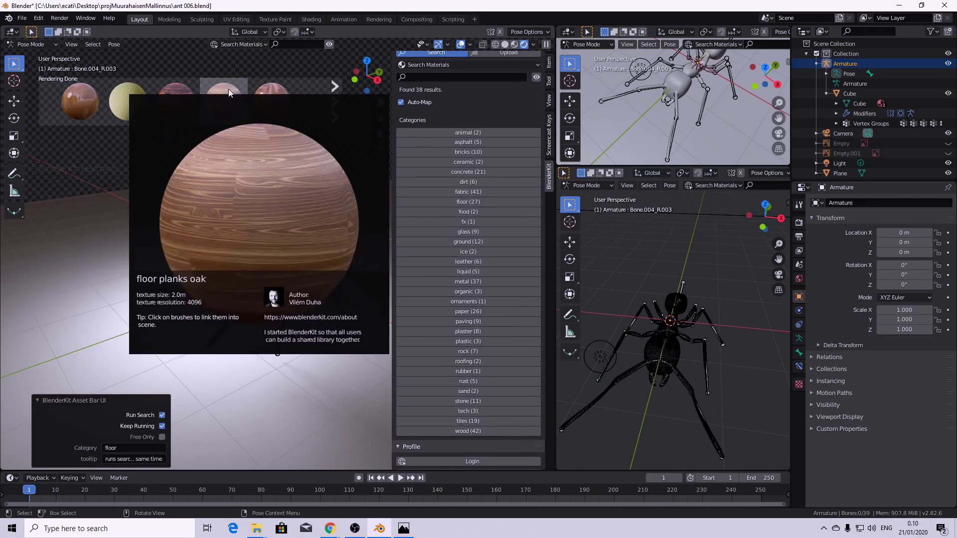
mouse_move(161, 101)
drag(162, 100, 328, 180)
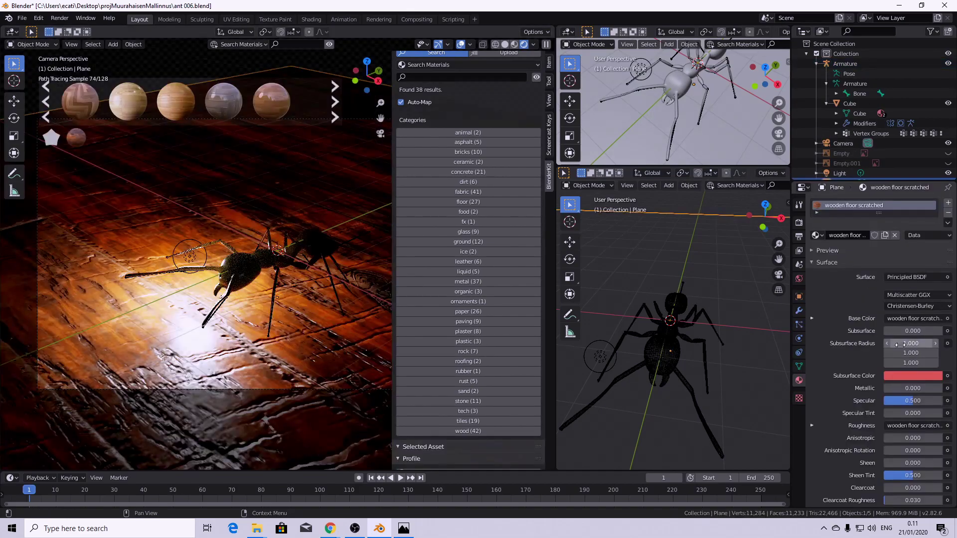
- Expand the floor material's Normal input and reduce the normal map strength to 0.1, finally setting it to 0.3
scroll(901, 337, down, 10)
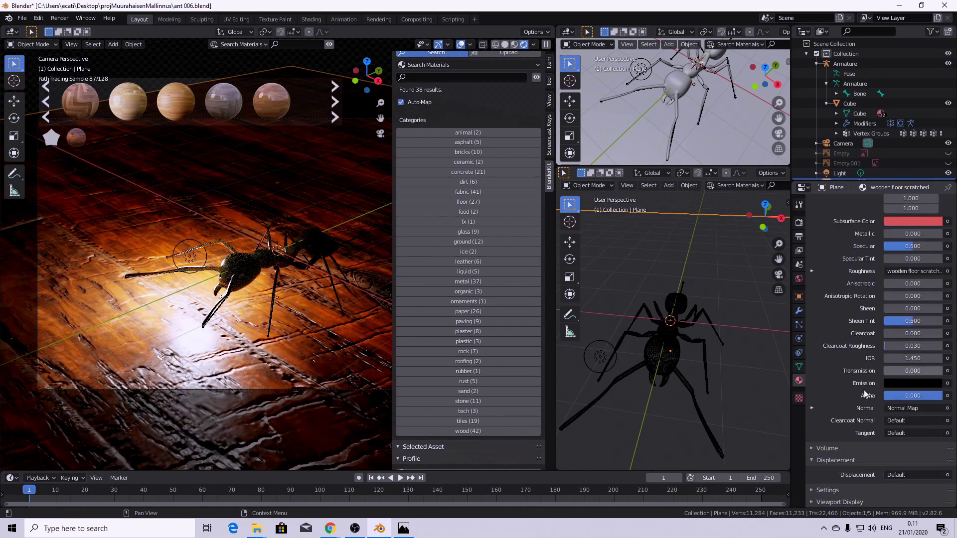
click(812, 408)
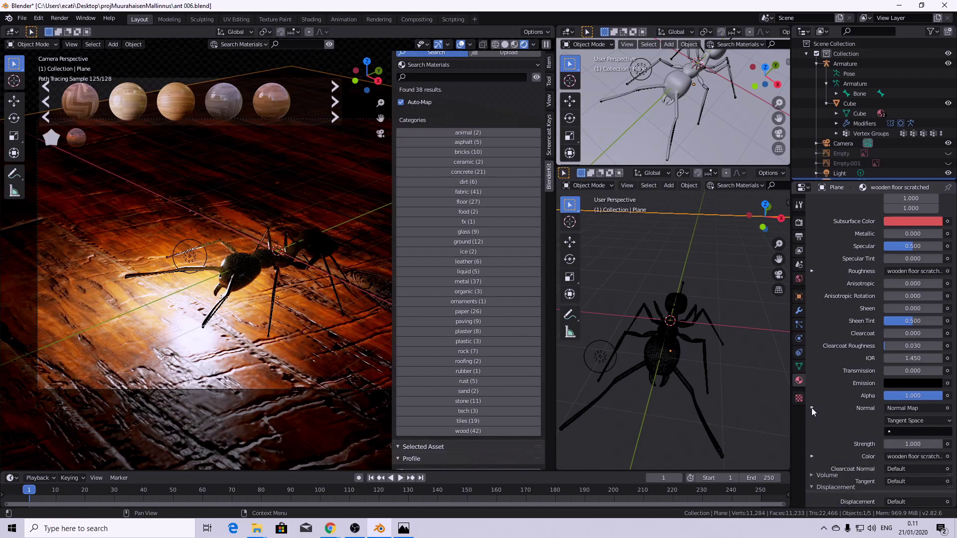
drag(922, 443, 877, 442)
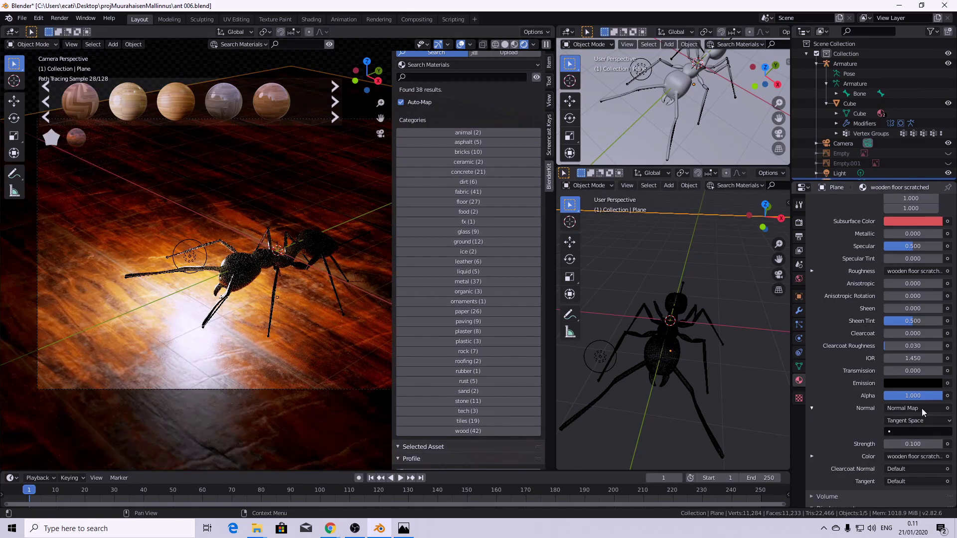
double_click(918, 444)
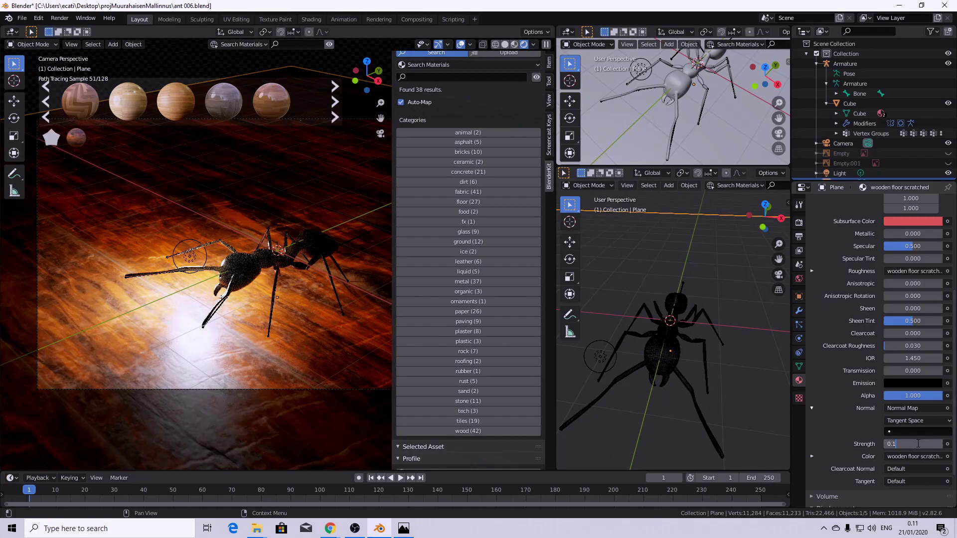
text(3)
key(Return)
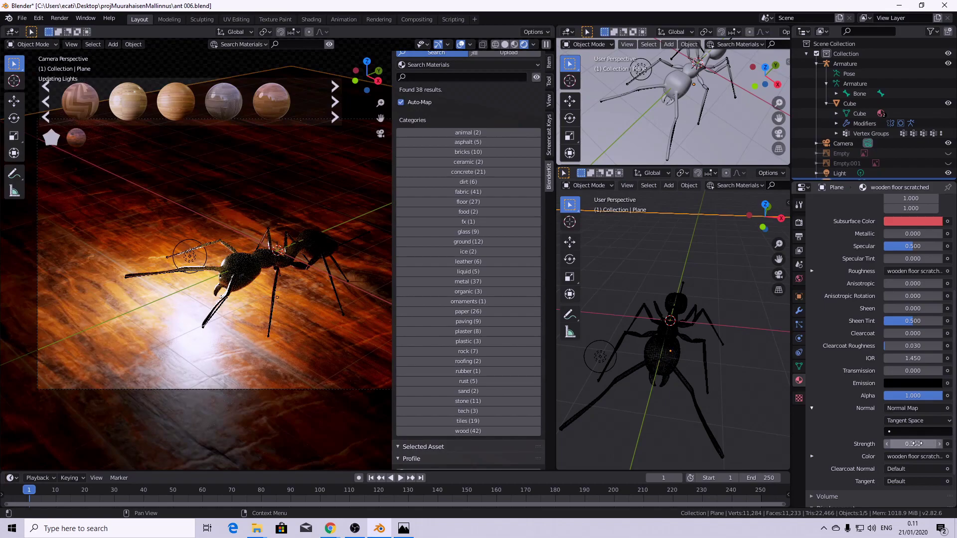
double_click(918, 443)
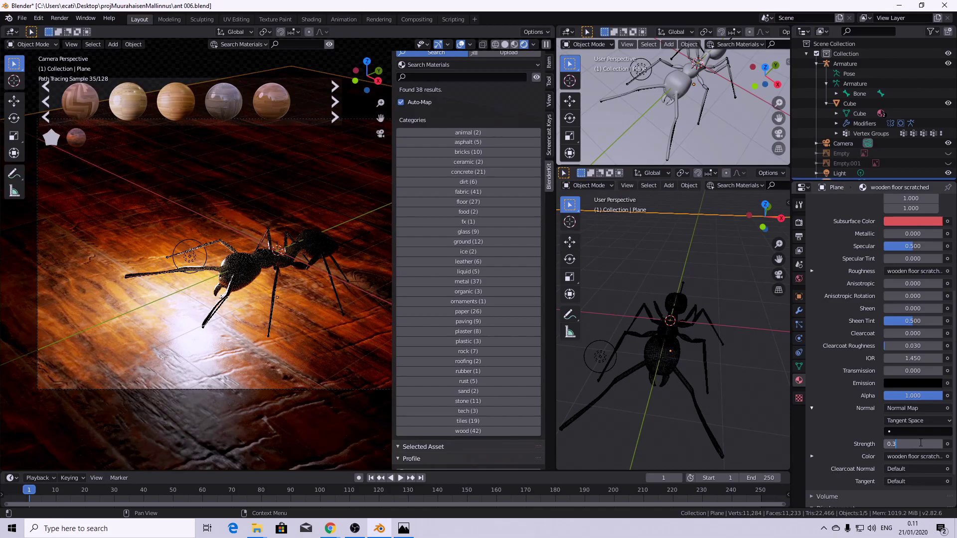
key(Return)
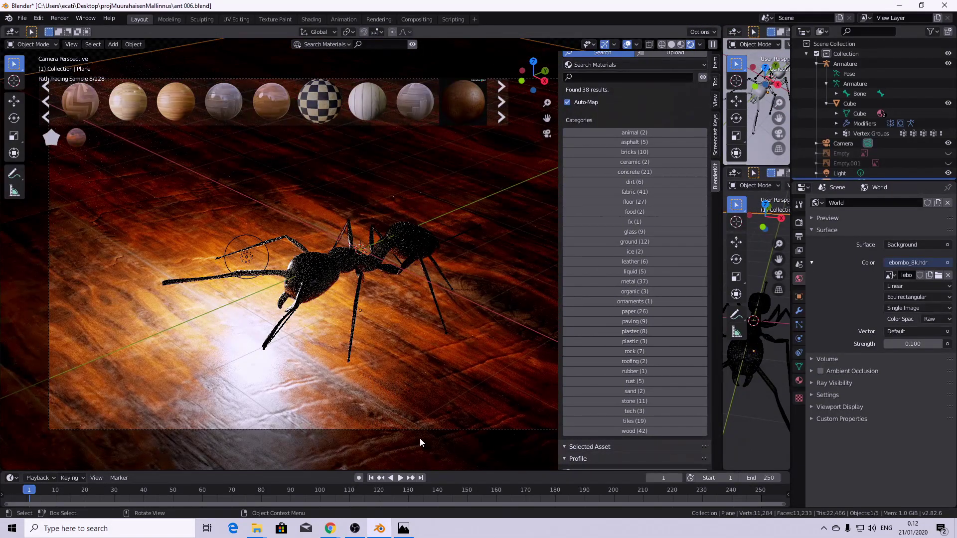
- Select the camera and enable its depth of field with the Armature as the focus object
click(417, 429)
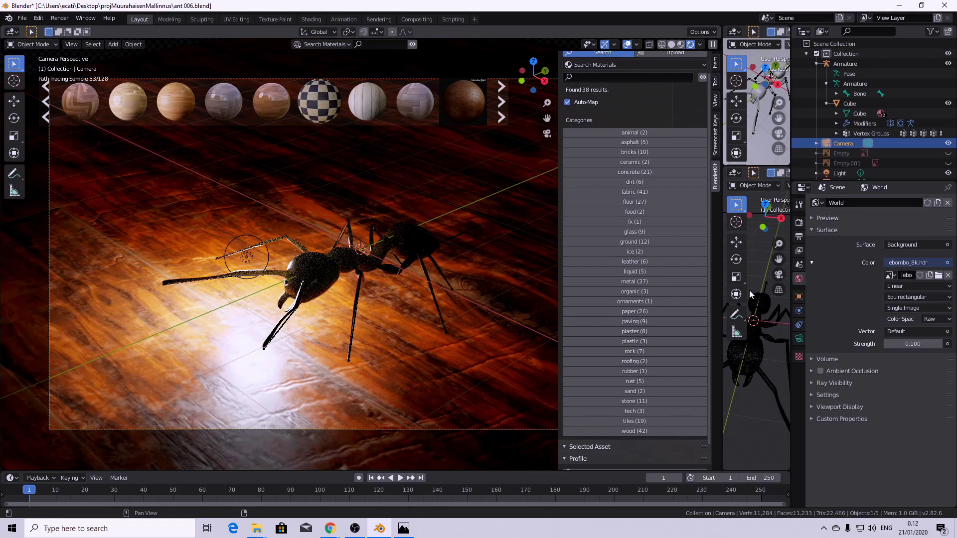
click(799, 339)
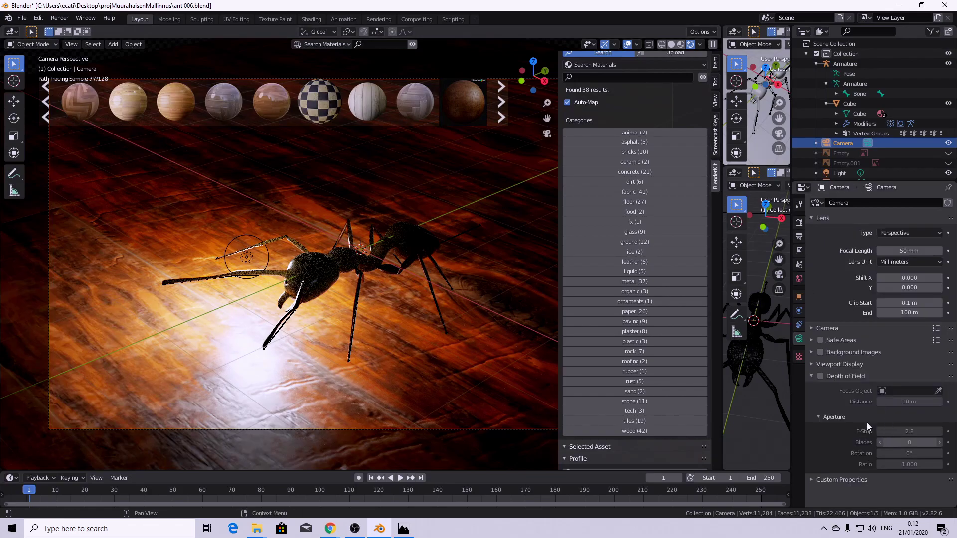
click(821, 376)
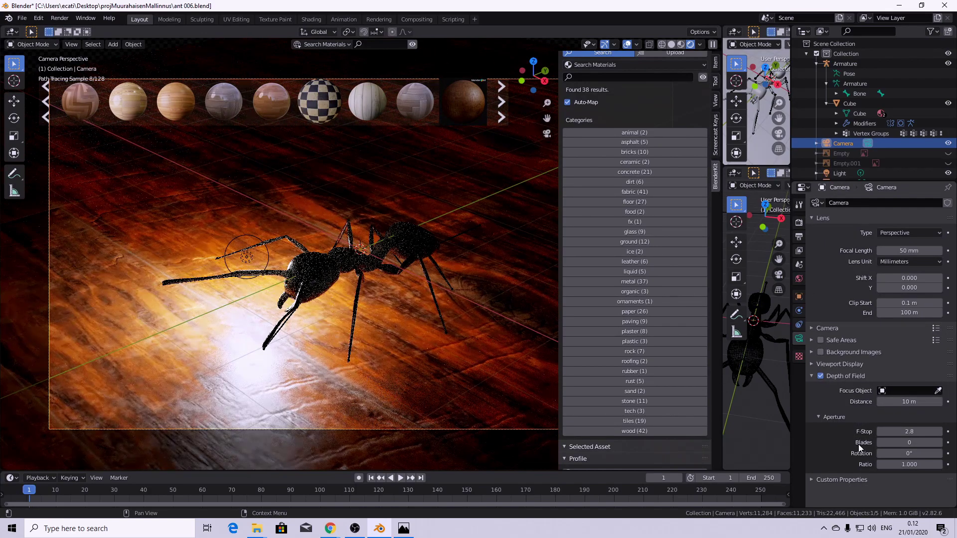
click(902, 391)
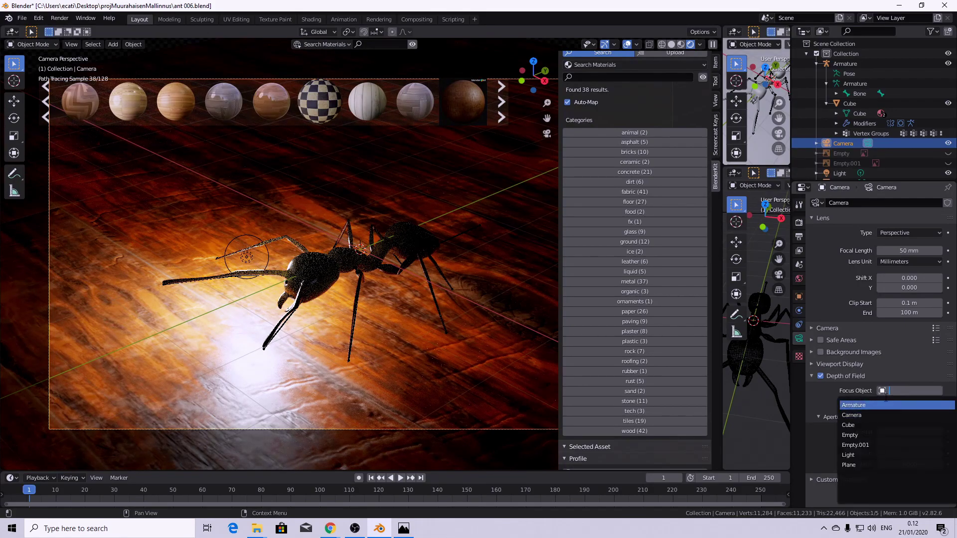
click(886, 405)
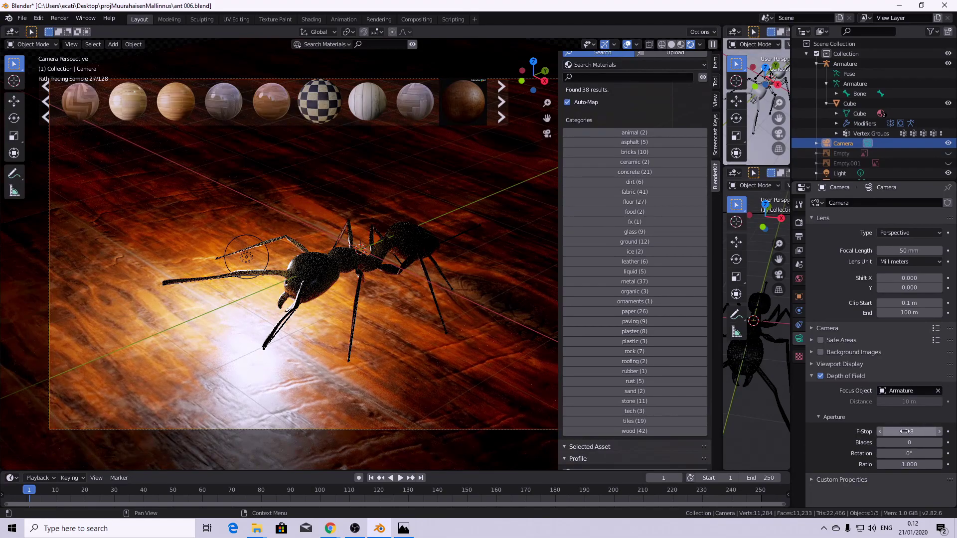
- Set the camera's aperture to F-Stop 0.1 with 8 blades
drag(907, 431, 893, 431)
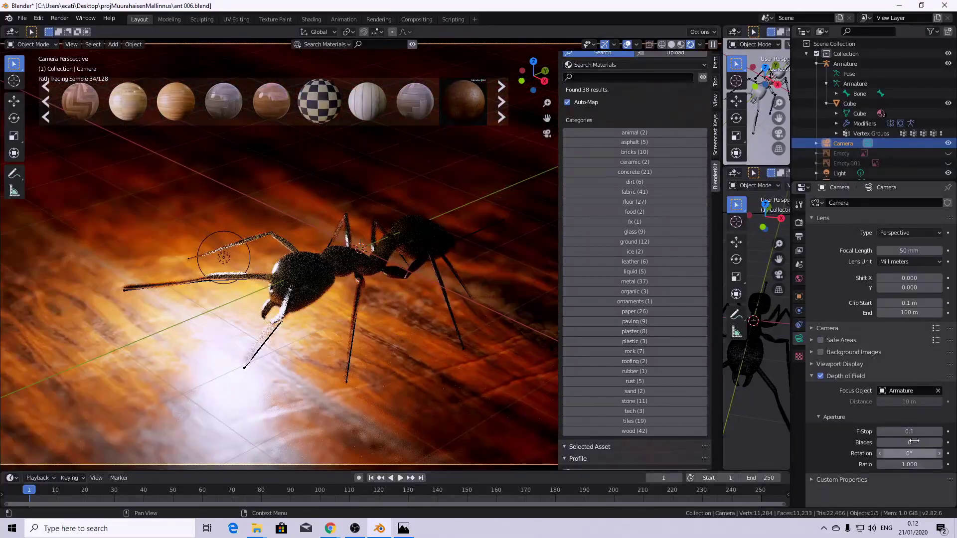
click(923, 442)
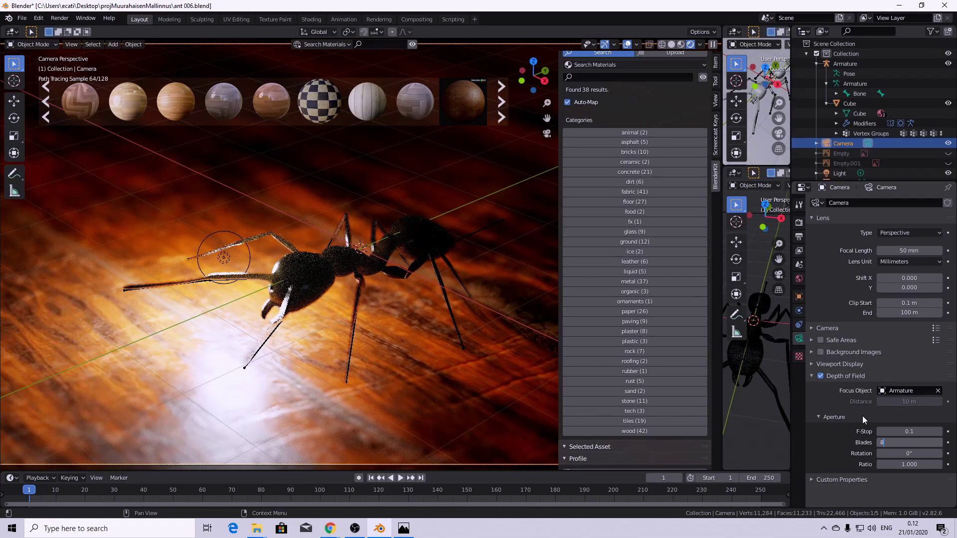
key(Return)
- Clear the camera's focus object and adjust the depth of field by focus distance instead
click(938, 392)
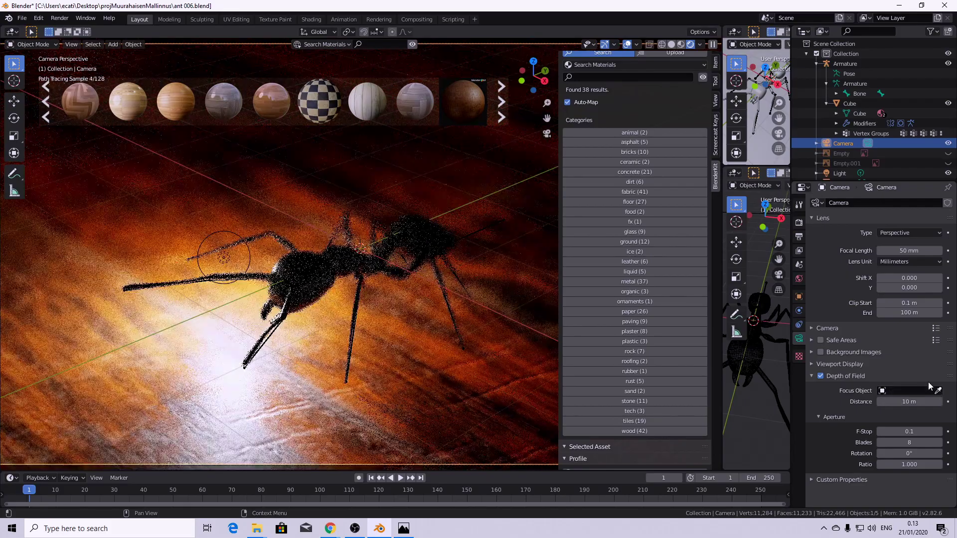
mouse_move(910, 402)
mouse_down()
mouse_move(932, 401)
mouse_move(890, 403)
mouse_move(926, 403)
mouse_up()
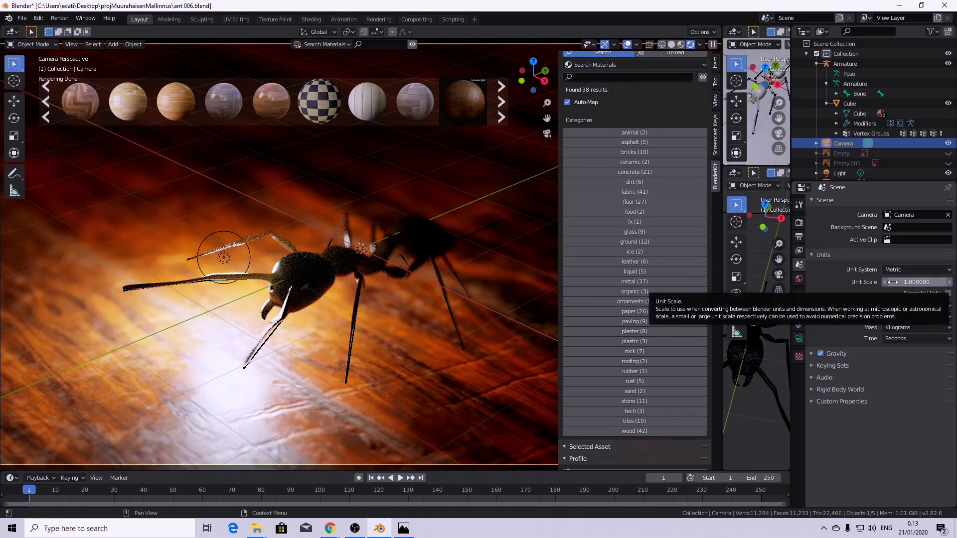
- Set the scene's unit scale to 0.01 and return to the camera's depth of field distance
click(893, 283)
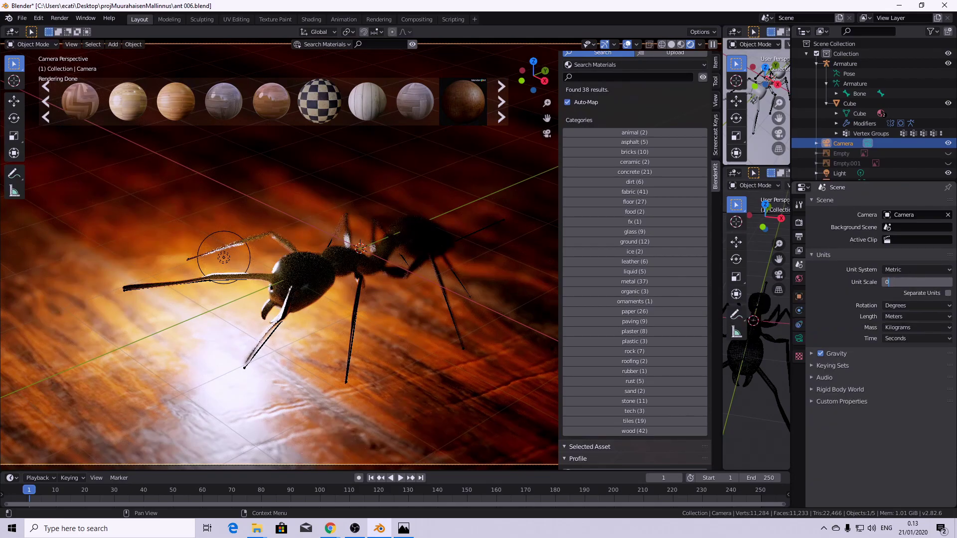
key(Return)
click(799, 338)
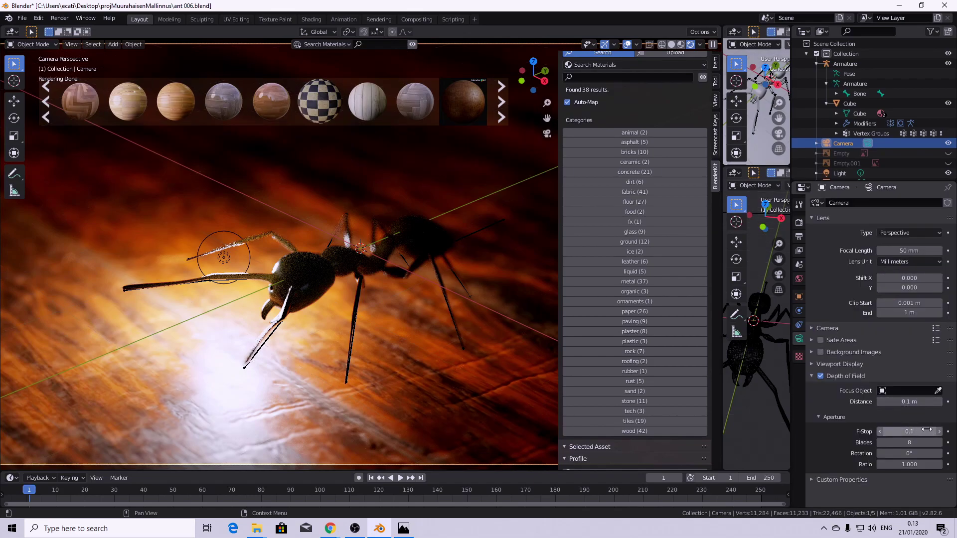
click(879, 403)
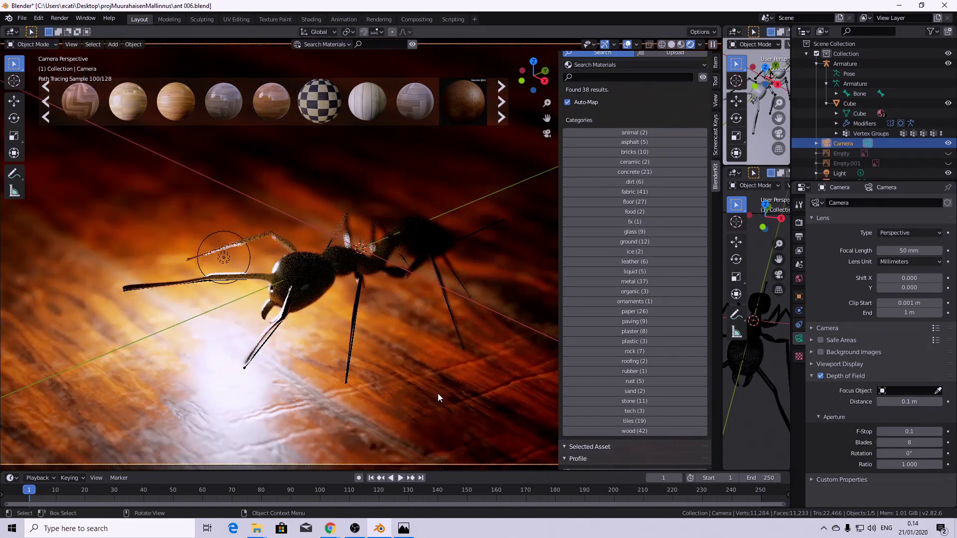
- Switch the large camera viewport to Material Preview shading for a closer look at the ant
scroll(438, 393, up, 1)
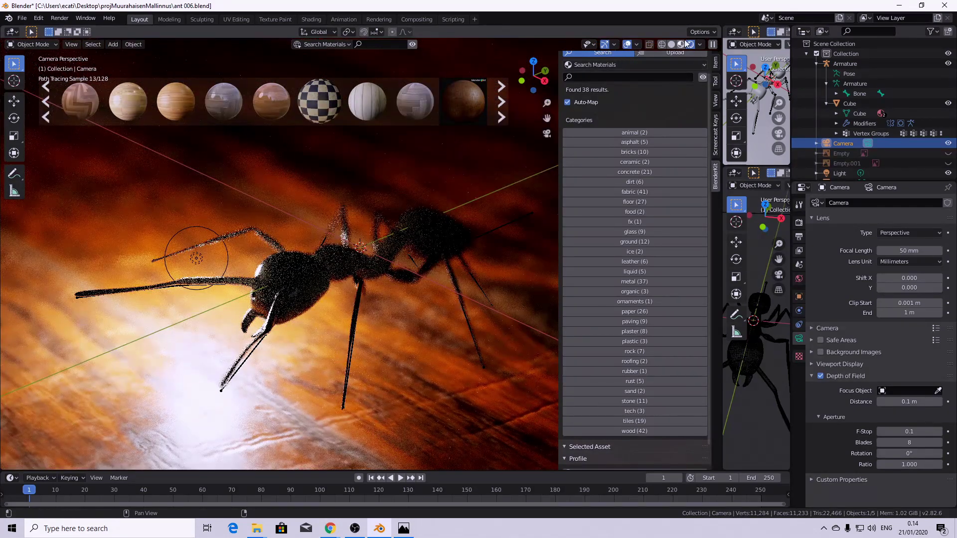
click(681, 44)
scroll(235, 338, up, 2)
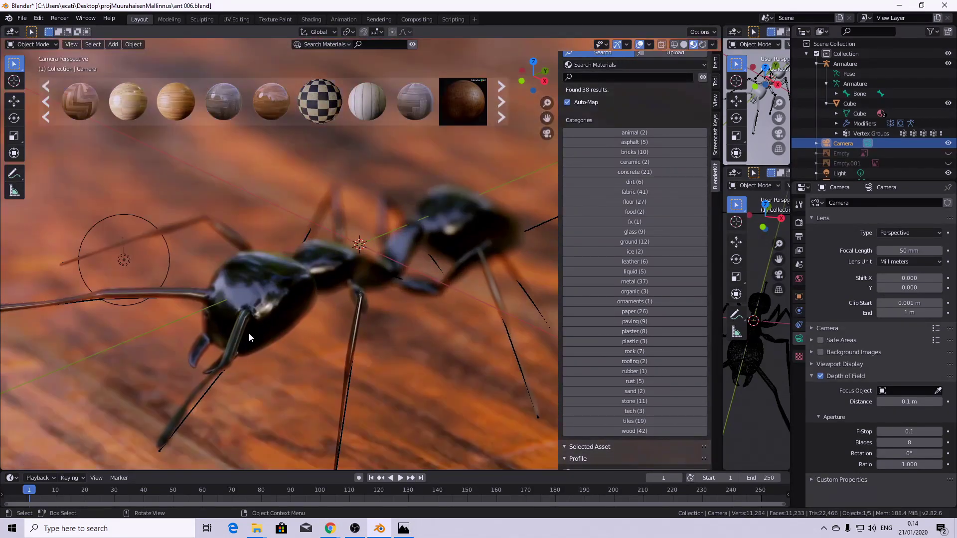
- Select the ant's armature and put it into Pose Mode
scroll(248, 333, down, 1)
middle_drag(387, 214, 340, 306)
scroll(340, 306, up, 2)
click(342, 302)
click(846, 85)
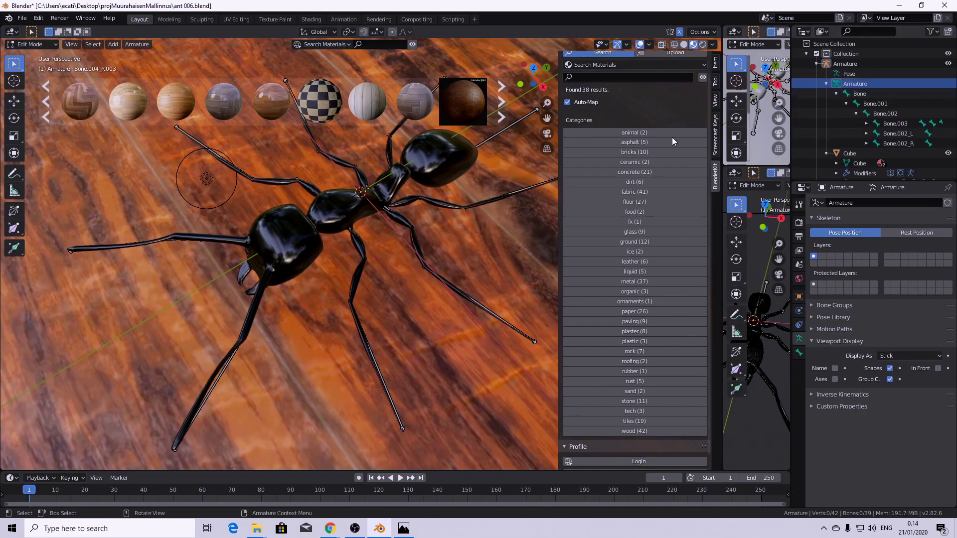
click(33, 45)
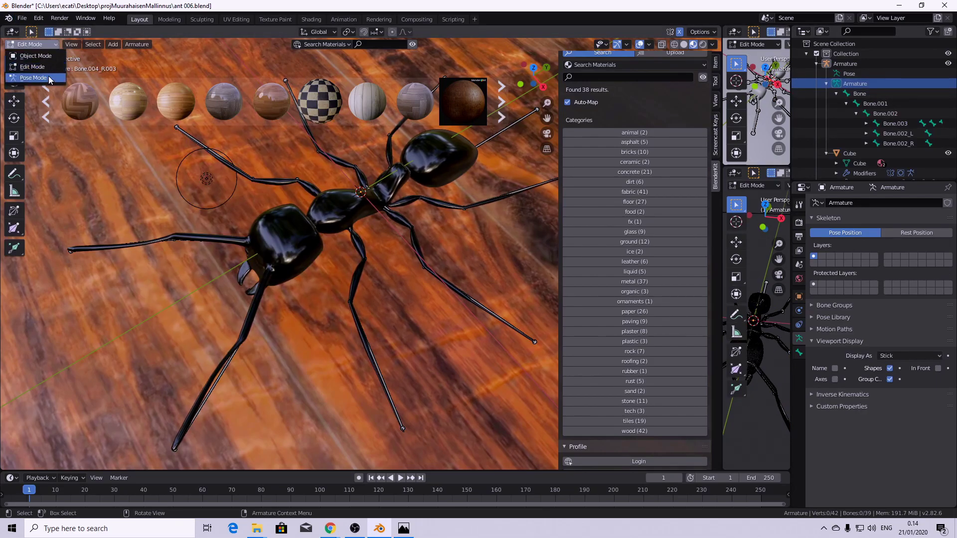
click(33, 78)
- Return to the camera view, switch to Wireframe shading and select the head bone Bone.006
scroll(291, 265, up, 1)
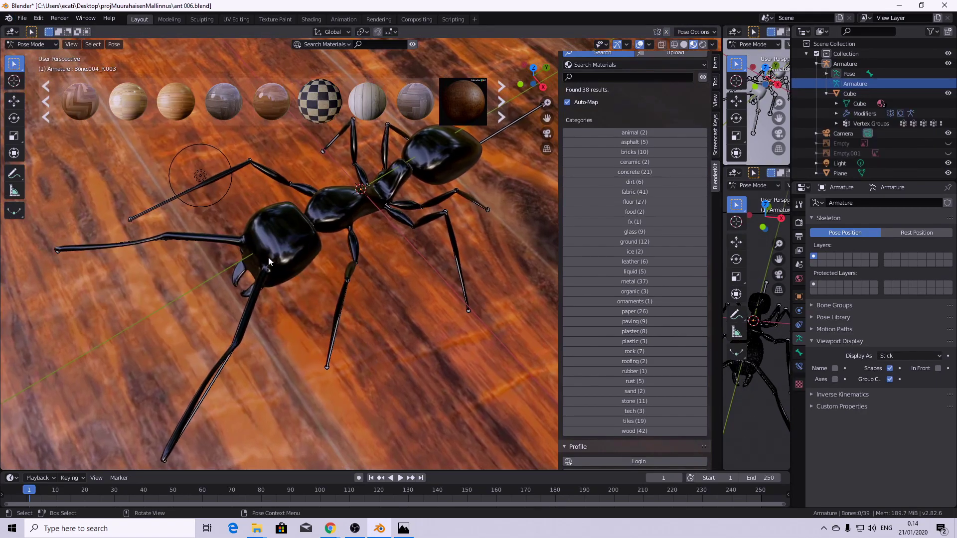
key(KP_0)
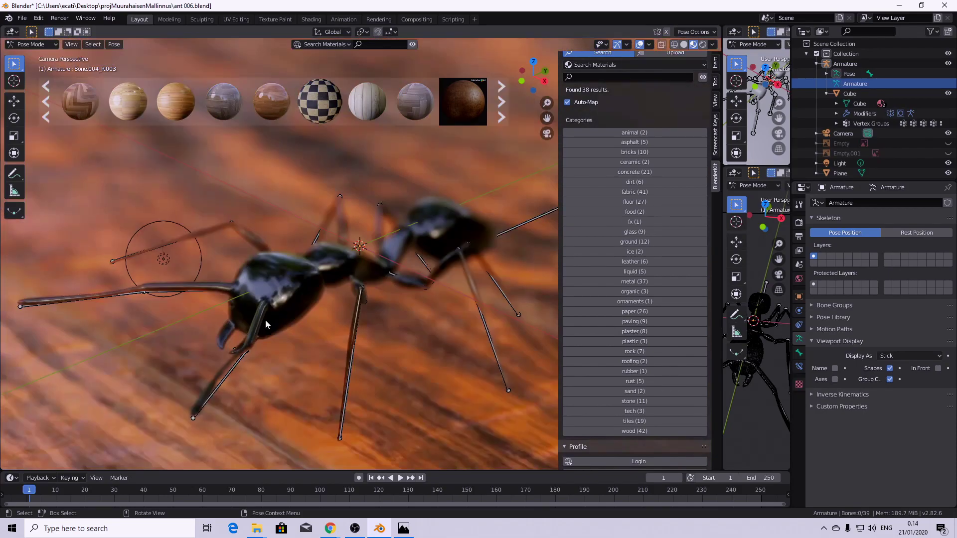
scroll(281, 330, down, 1)
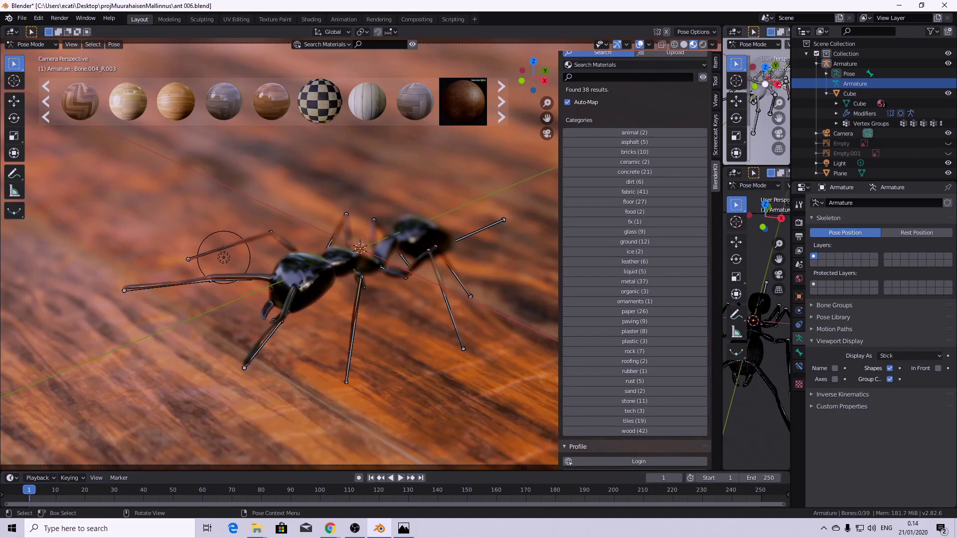
key(z)
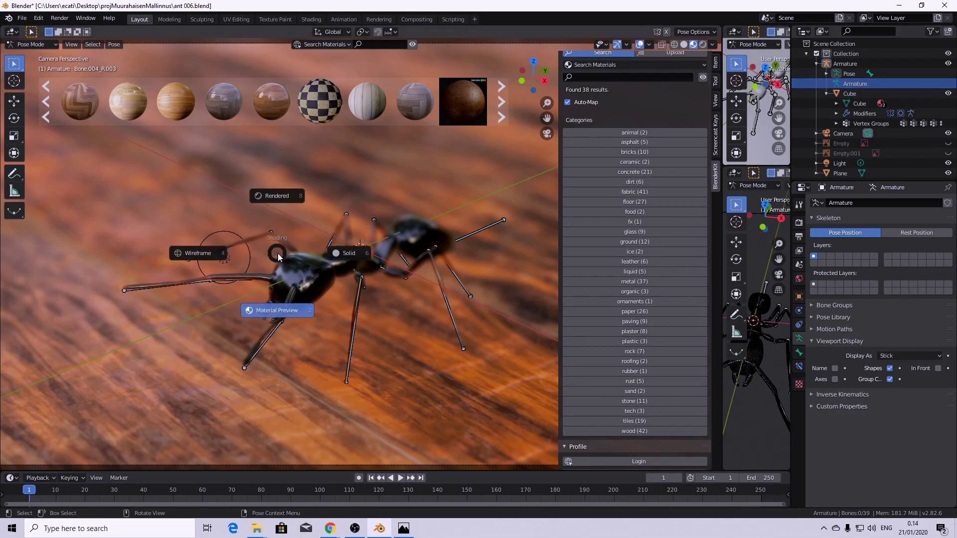
click(208, 247)
click(295, 284)
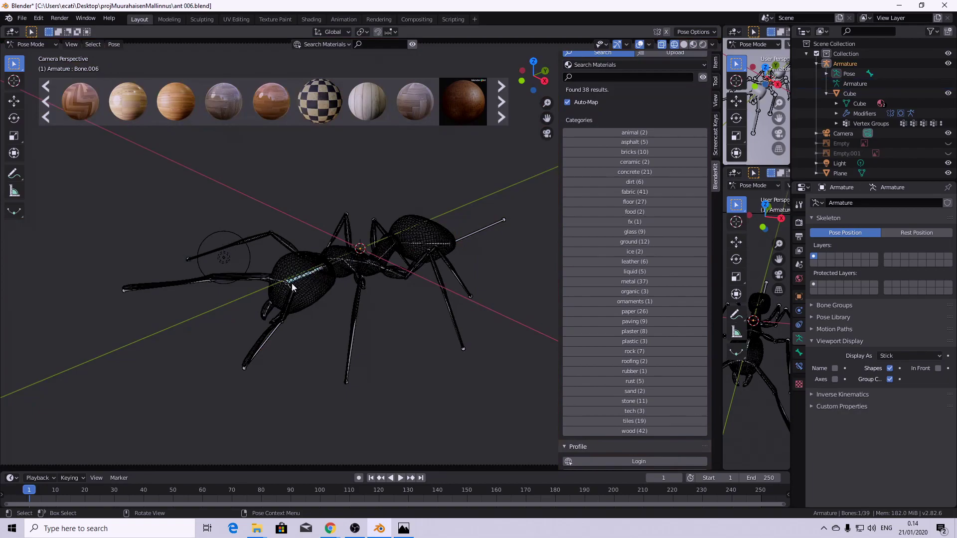
- Restore Material Preview in the camera view and insert a Rotation keyframe for the head bone at frame 1
middle_drag(321, 276, 353, 176)
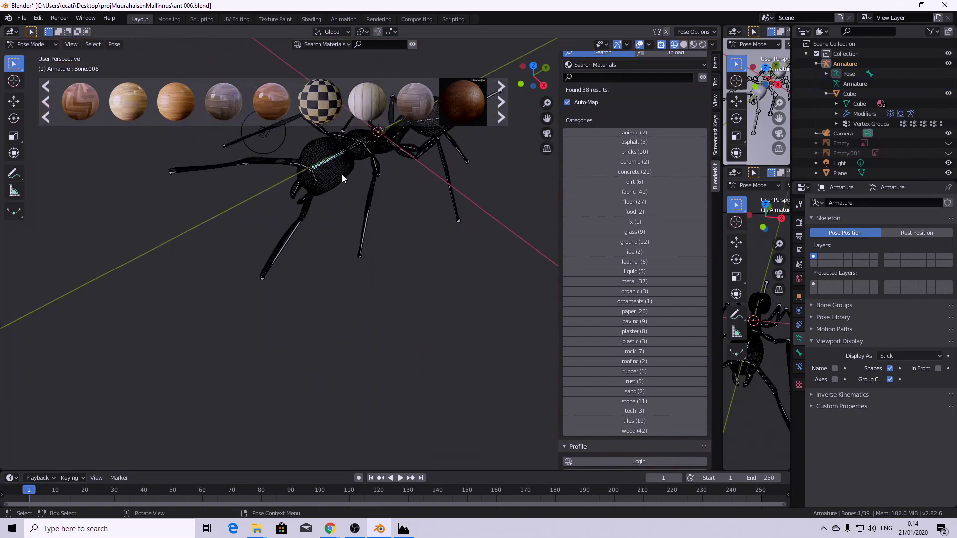
key(KP_0)
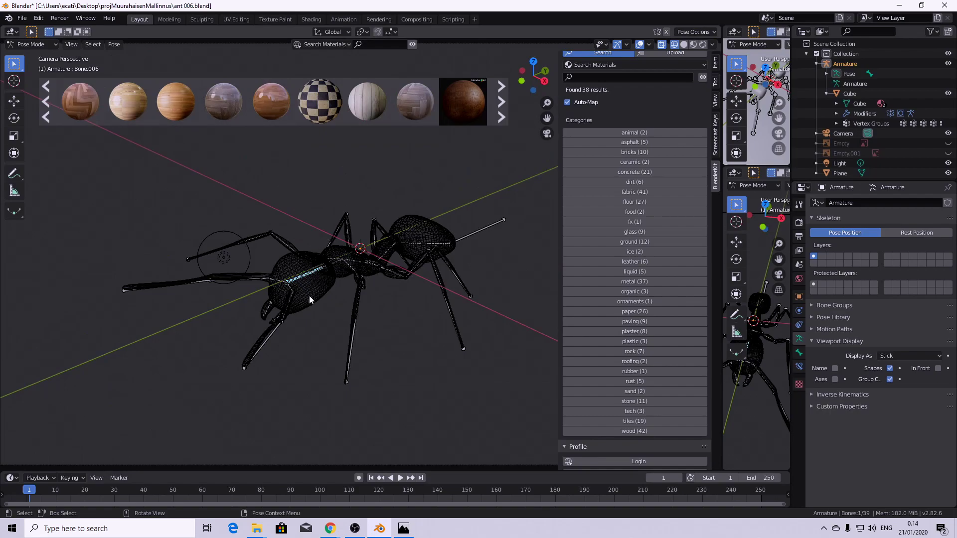
key(z)
click(317, 354)
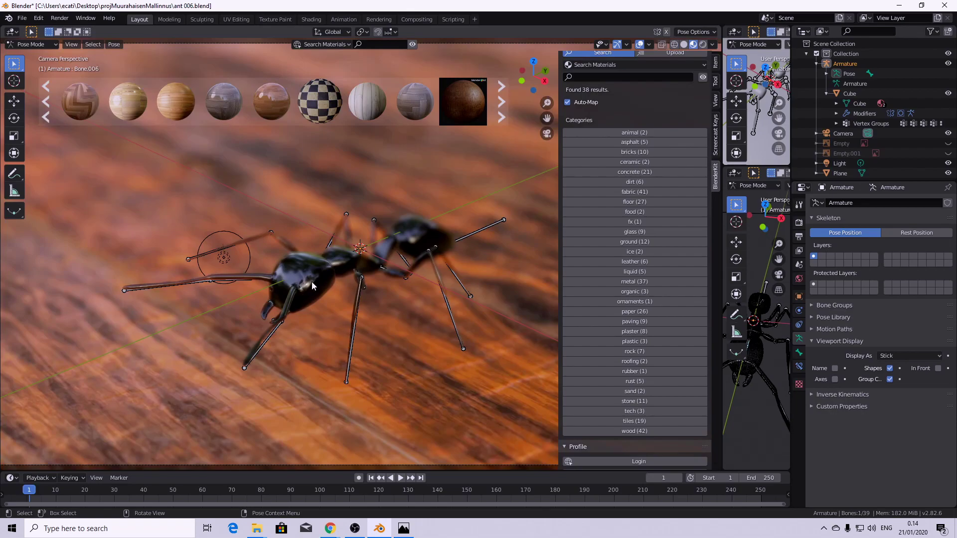
key(i)
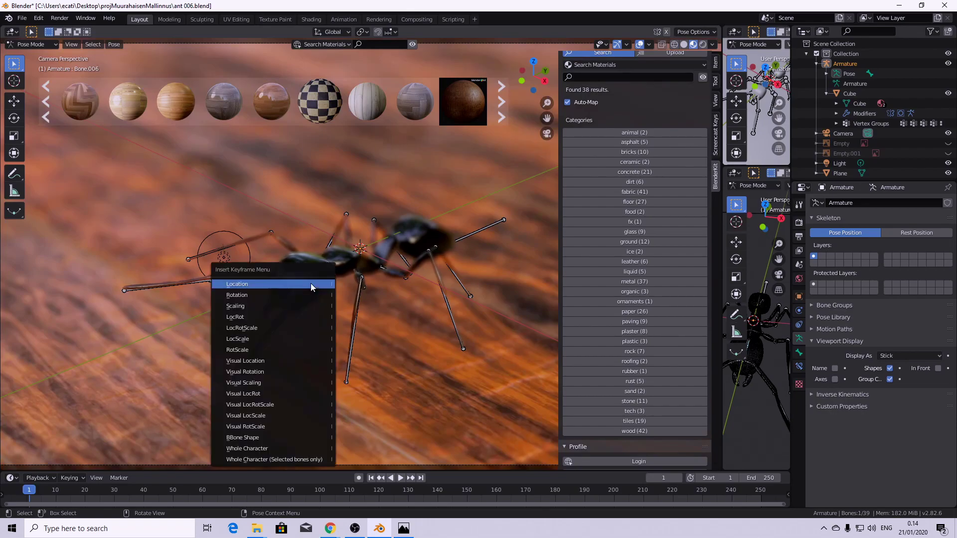
click(307, 292)
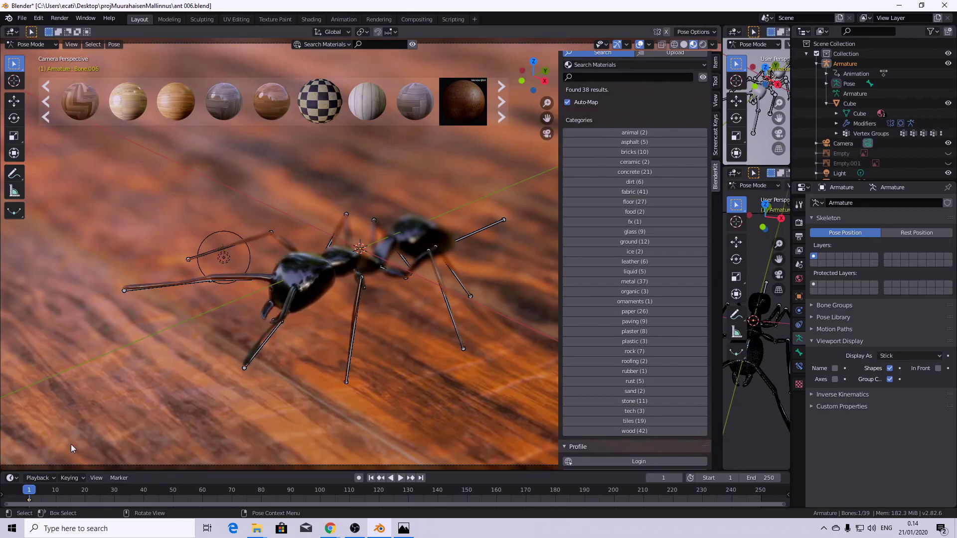
- Move to frame 25 and turn the selected head bone with Trackball rotation by about -33.8° and 44.1°
drag(30, 491, 100, 494)
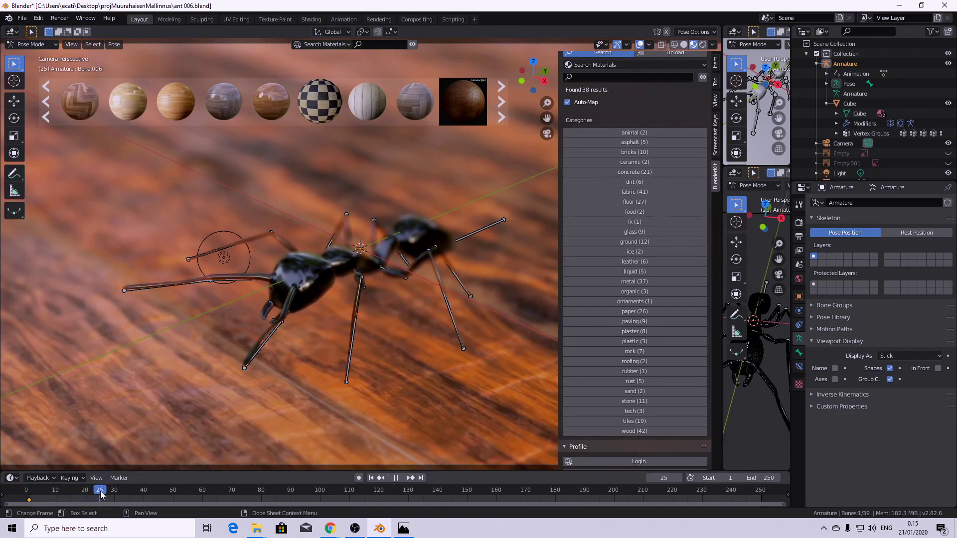
key(r)
key(r)
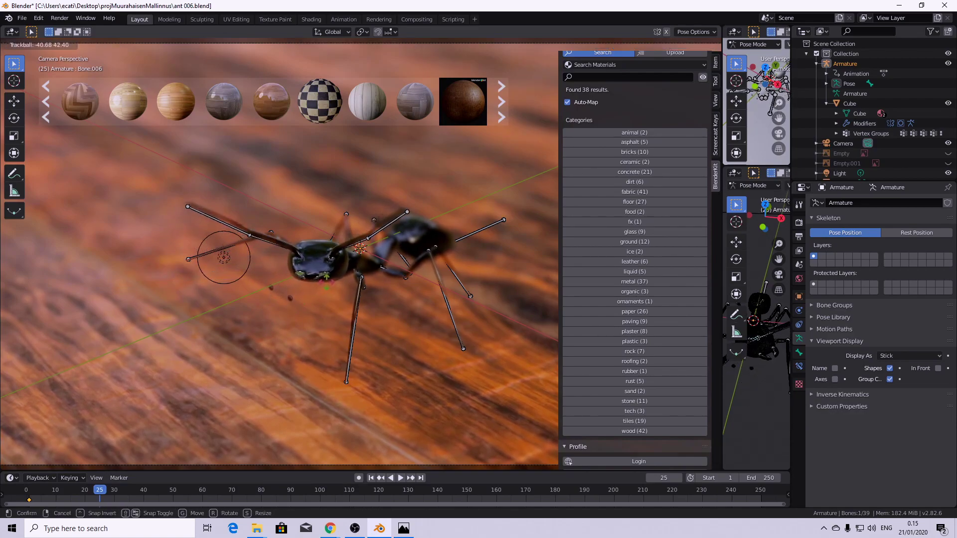
click(329, 289)
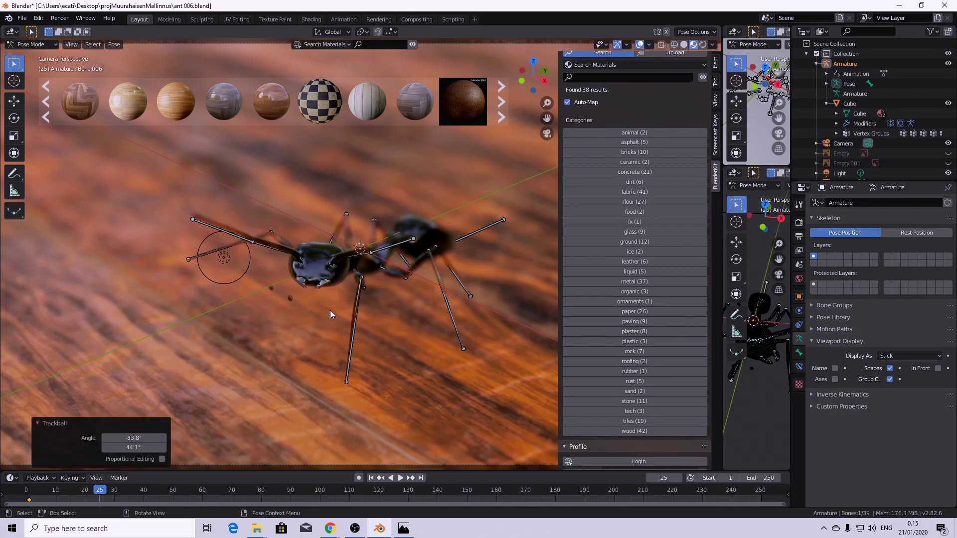
- Examine the ant's head and eyes up close outside the camera view to check how the eyes follow the head bone
scroll(285, 297, up, 2)
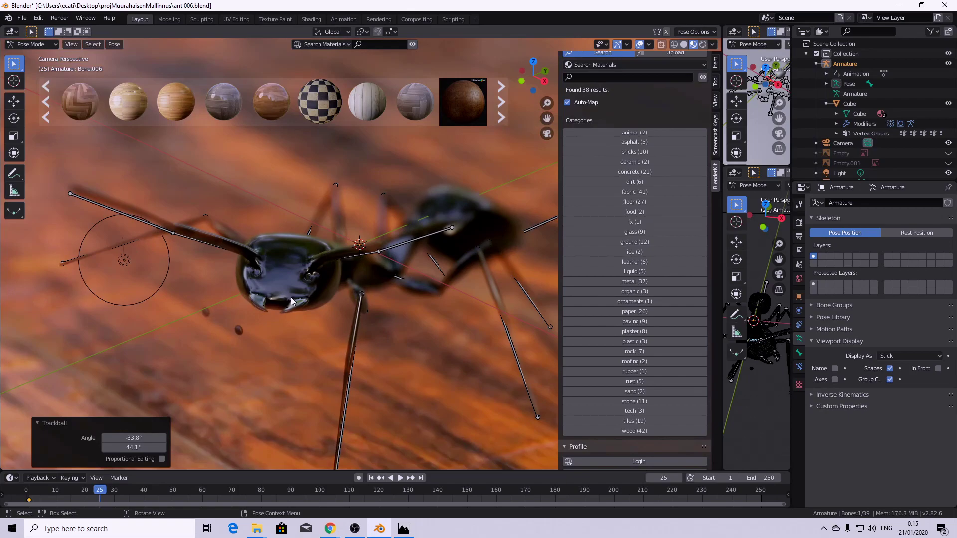
middle_drag(291, 298, 309, 330)
scroll(254, 360, down, 6)
scroll(262, 349, up, 4)
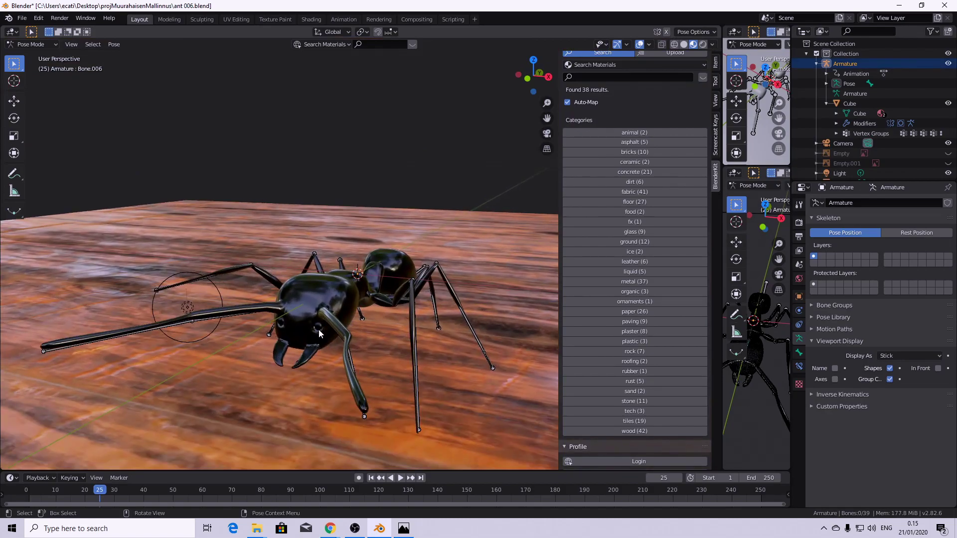
scroll(319, 332, up, 2)
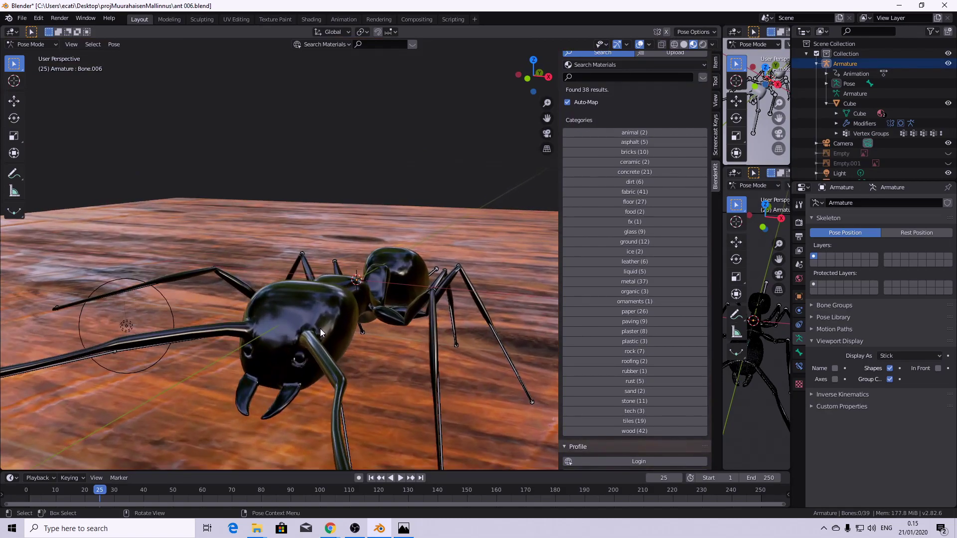
middle_drag(311, 342, 297, 349)
click(297, 349)
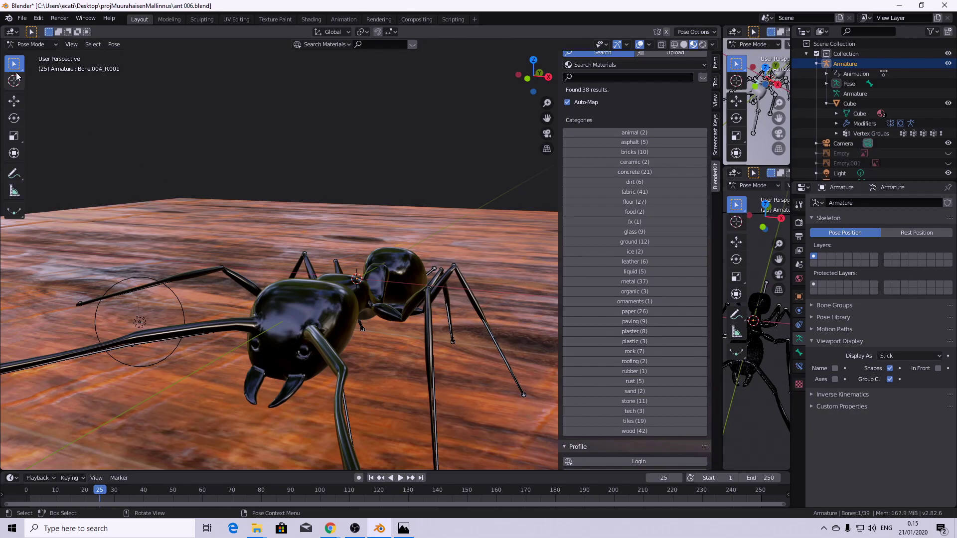
- Switch to Object Mode, select the ant mesh and frame its eye sphere in Edit Mode for inspection
click(40, 44)
click(45, 56)
click(312, 288)
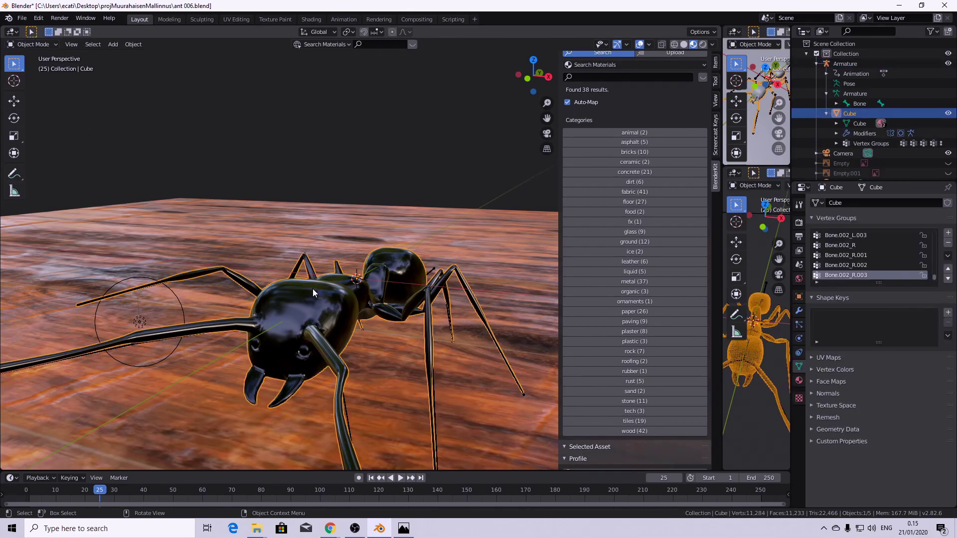
key(Tab)
middle_drag(326, 363, 270, 296)
key(KP_Decimal)
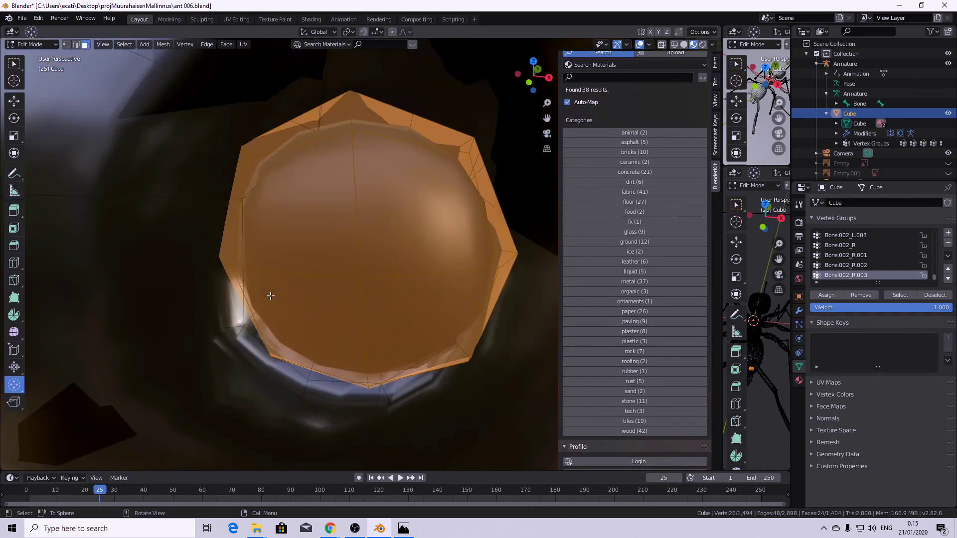
- Show the scene in Wireframe and select the head bone in the armature's Edit Mode to identify its name
scroll(270, 296, down, 17)
mouse_move(349, 277)
middle_down()
mouse_move(289, 272)
mouse_move(363, 282)
mouse_move(296, 219)
middle_up()
key(shift+z)
click(283, 249)
key(Tab)
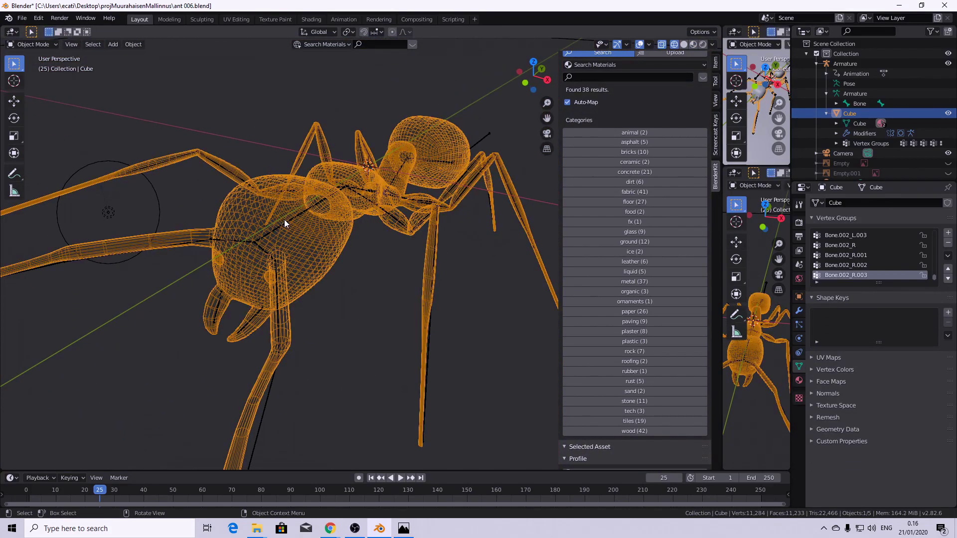
click(286, 222)
key(Tab)
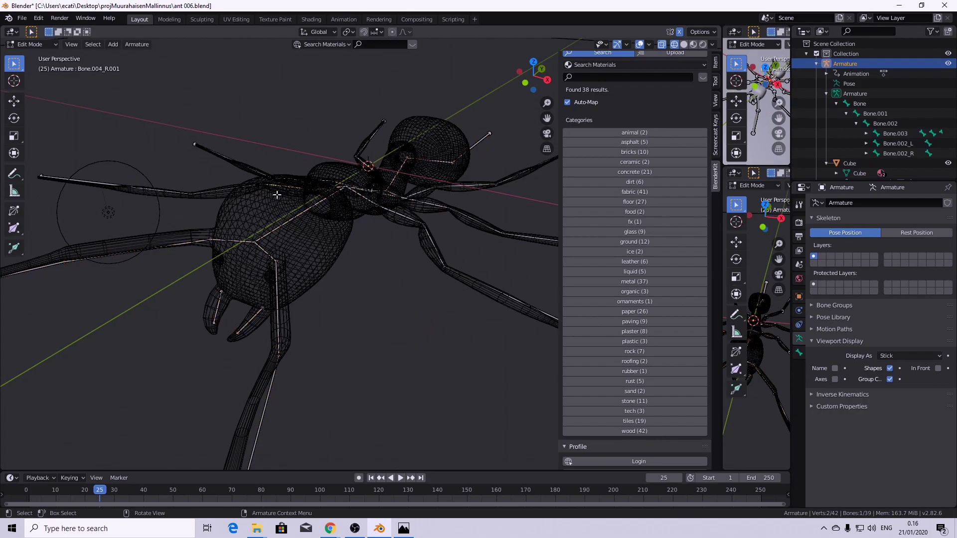
click(289, 215)
scroll(117, 109, up, 3)
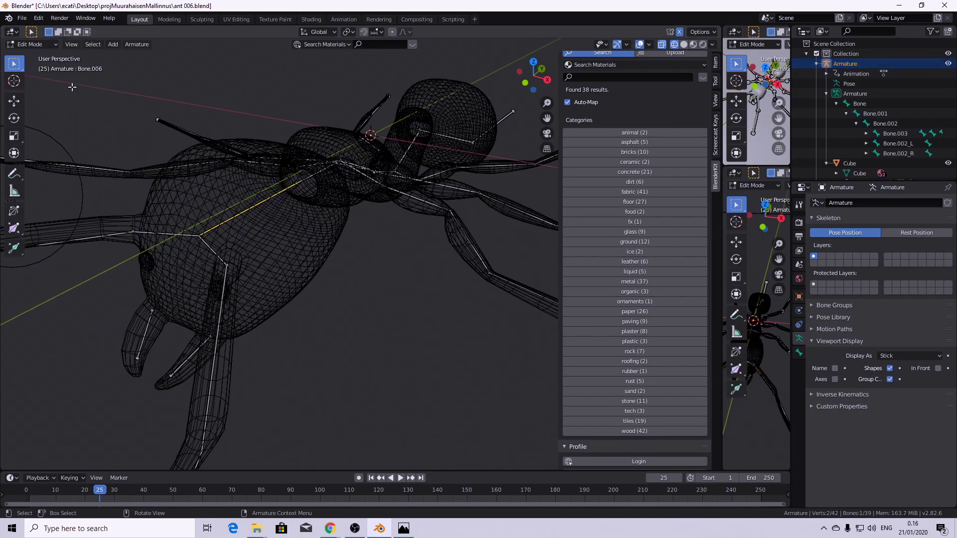
middle_drag(243, 184, 358, 261)
- Return to Edit Mode on the ant mesh and select only the linked faces of one eye
key(Tab)
click(291, 313)
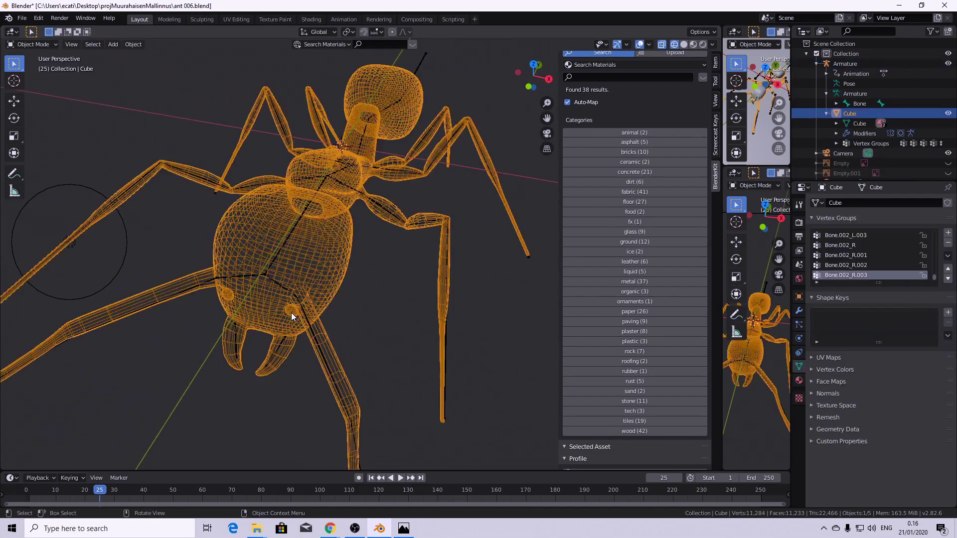
key(Tab)
scroll(295, 320, up, 3)
middle_drag(285, 314, 342, 305)
key(a)
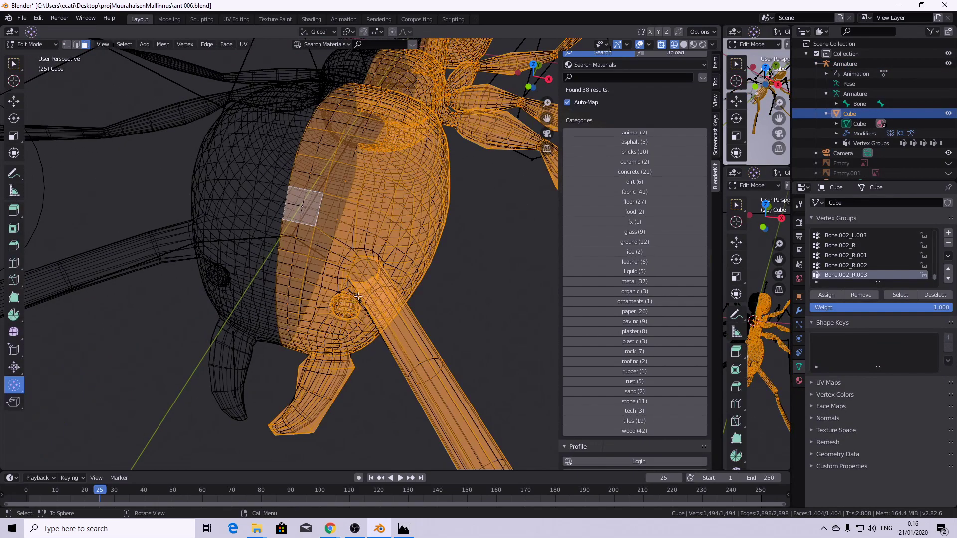
key(alt+a)
key(l)
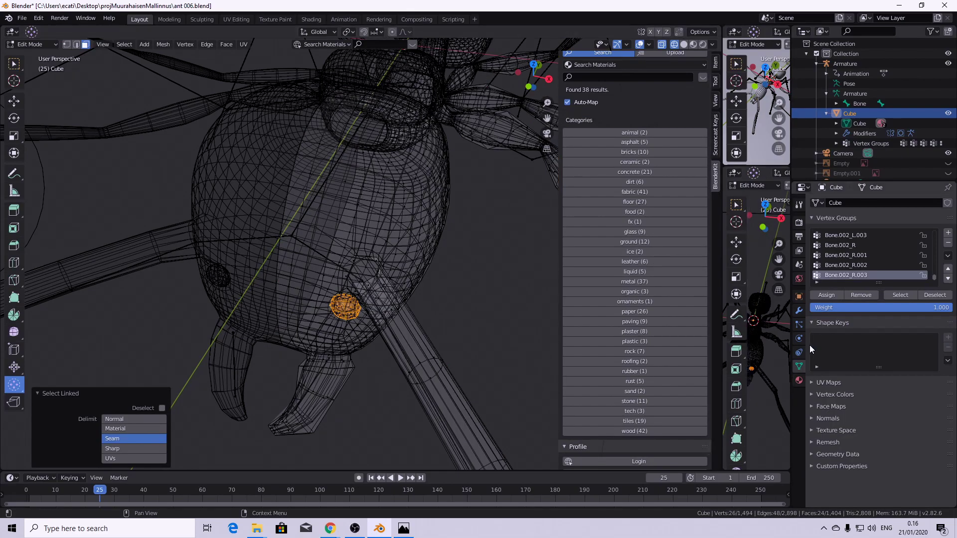
- Assign the selected eye faces to the Bone.006 vertex group with a weight of 1.000
scroll(866, 252, down, 5)
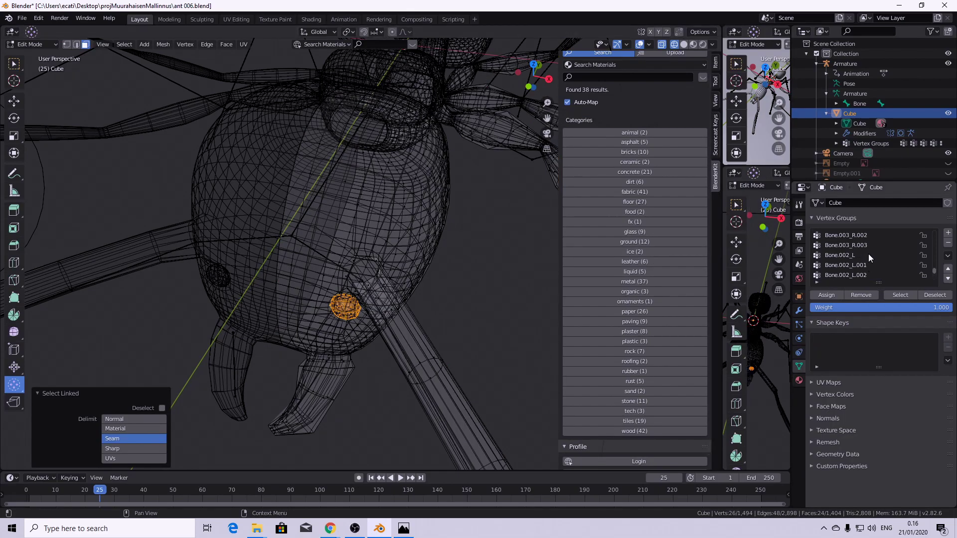
scroll(878, 264, down, 15)
scroll(870, 264, up, 2)
click(842, 245)
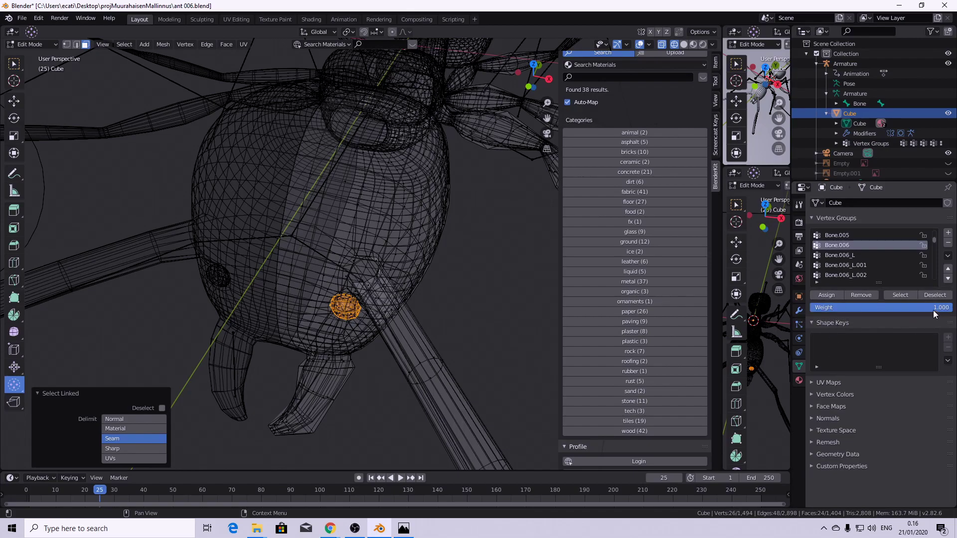
click(825, 296)
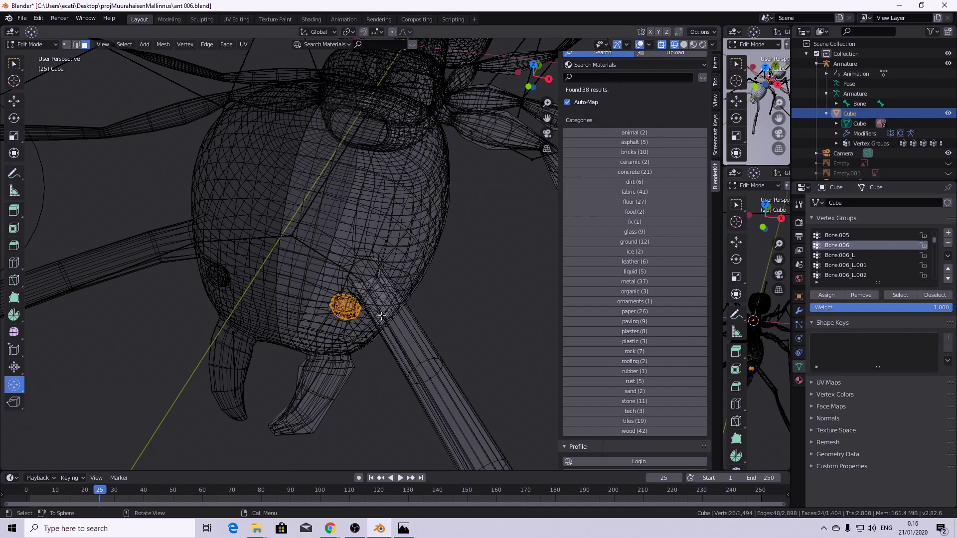
- Put the armature back into Pose Mode, trial-rotate the head bone to check the eye's attachment and cancel the rotation
key(Tab)
click(312, 208)
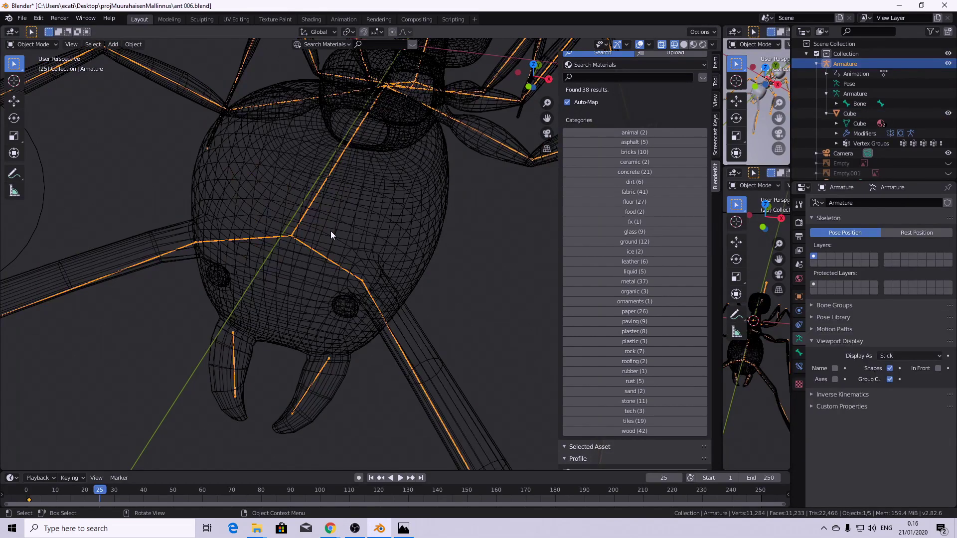
click(41, 43)
click(56, 76)
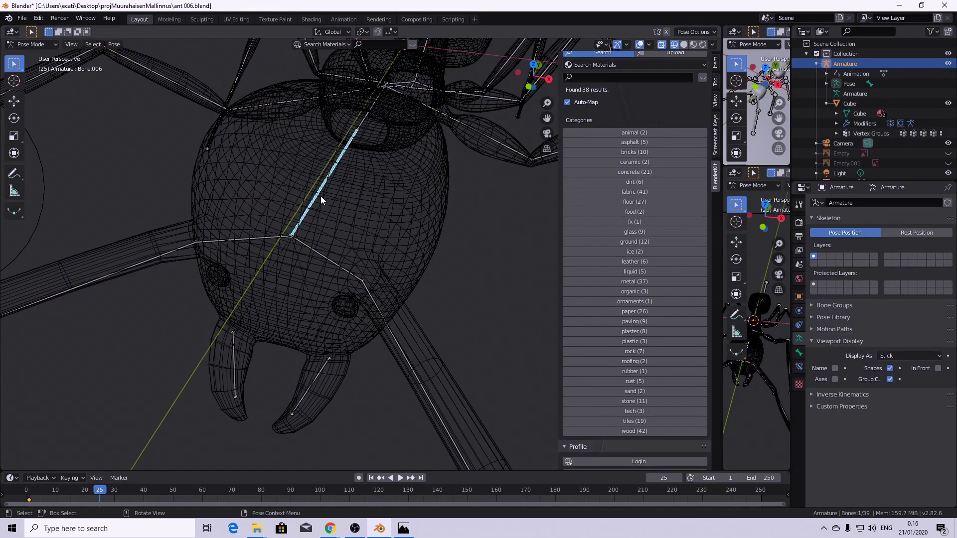
key(r)
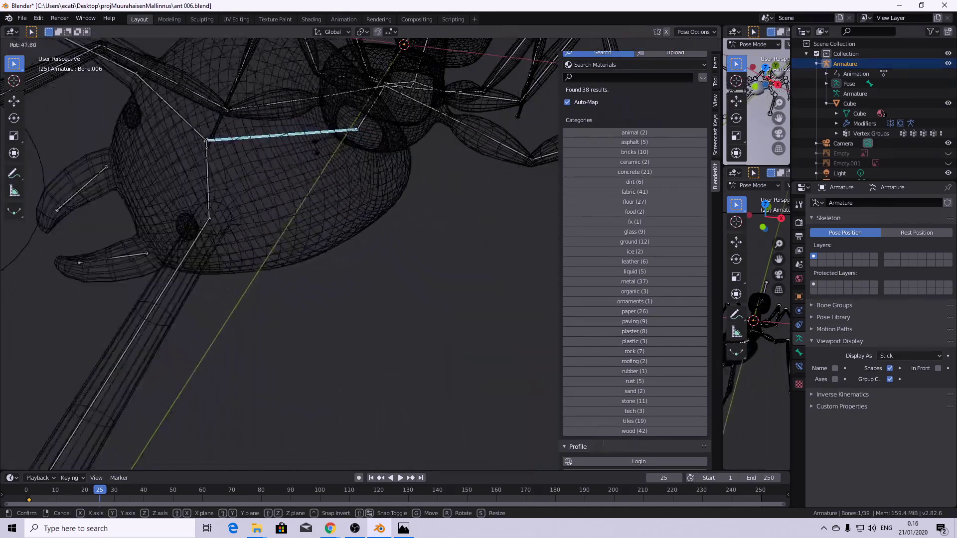
right_click(384, 177)
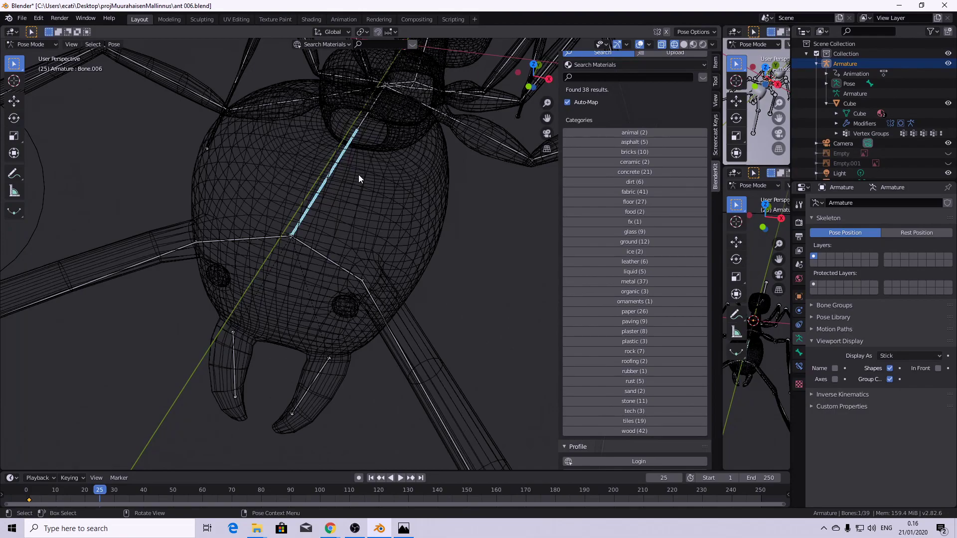
- In the camera view with Material Preview shading, trackball-rotate the head bone by about -37.8° and 39.5° at frame 25
key(KP_0)
scroll(314, 291, down, 7)
scroll(317, 288, up, 2)
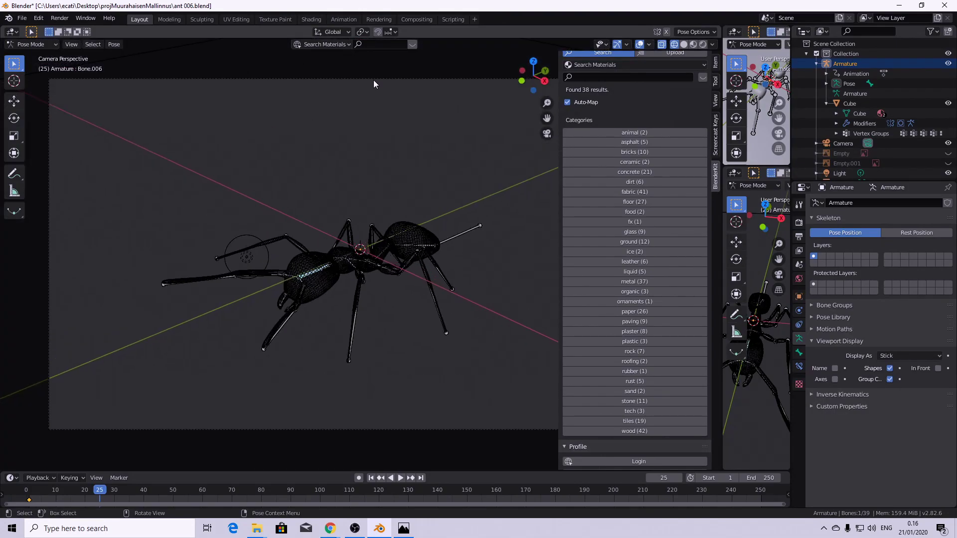
click(704, 44)
scroll(335, 278, up, 3)
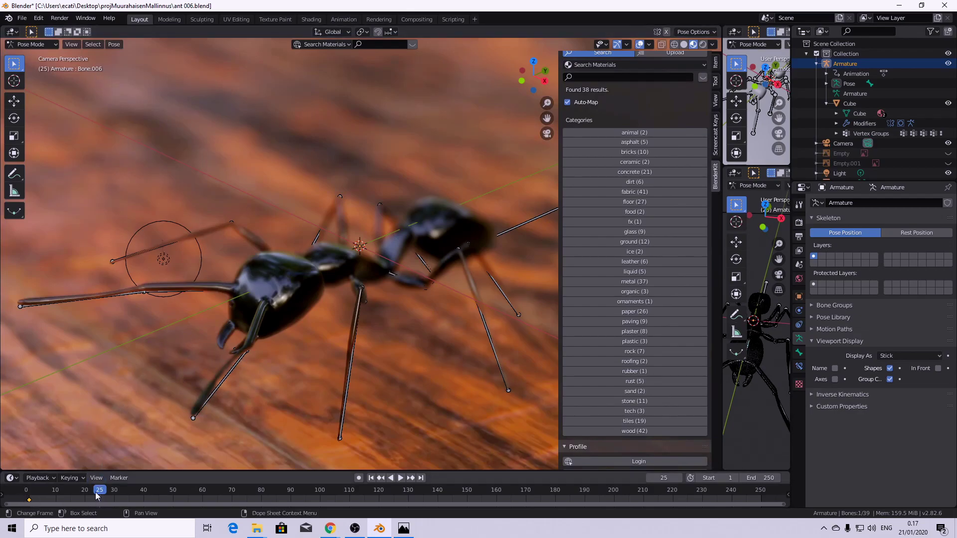
key(r)
key(r)
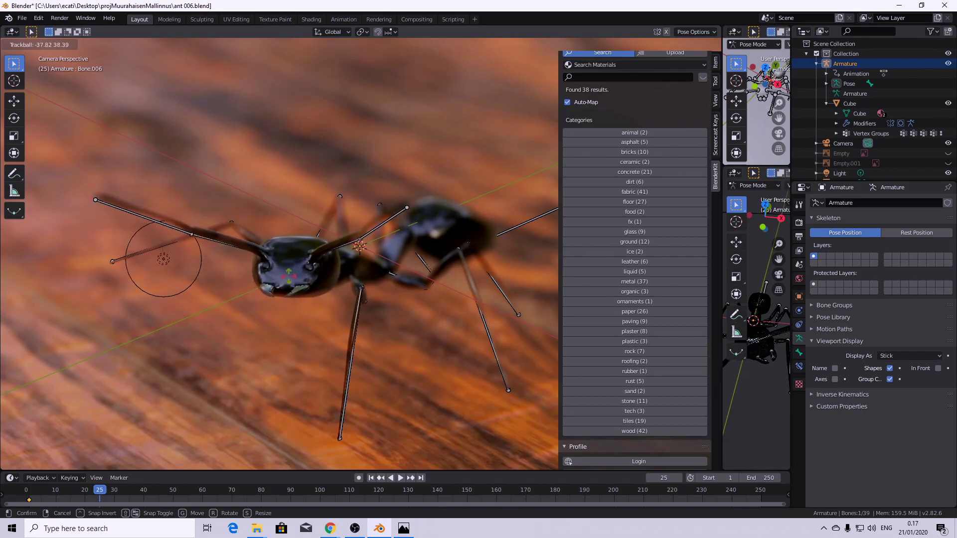
click(304, 290)
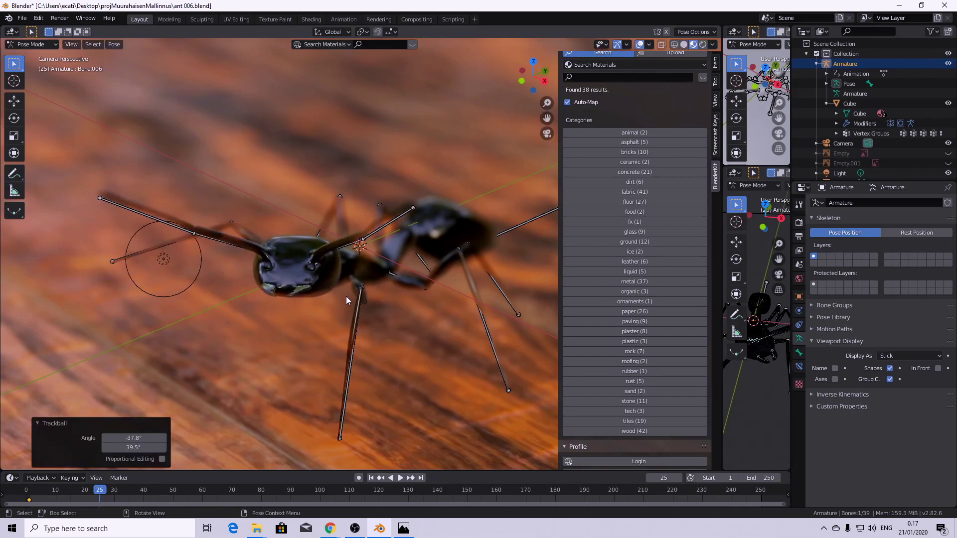
- Insert a Rotation keyframe for the head bone at frame 25 and scrub the timeline to preview the head turn
key(i)
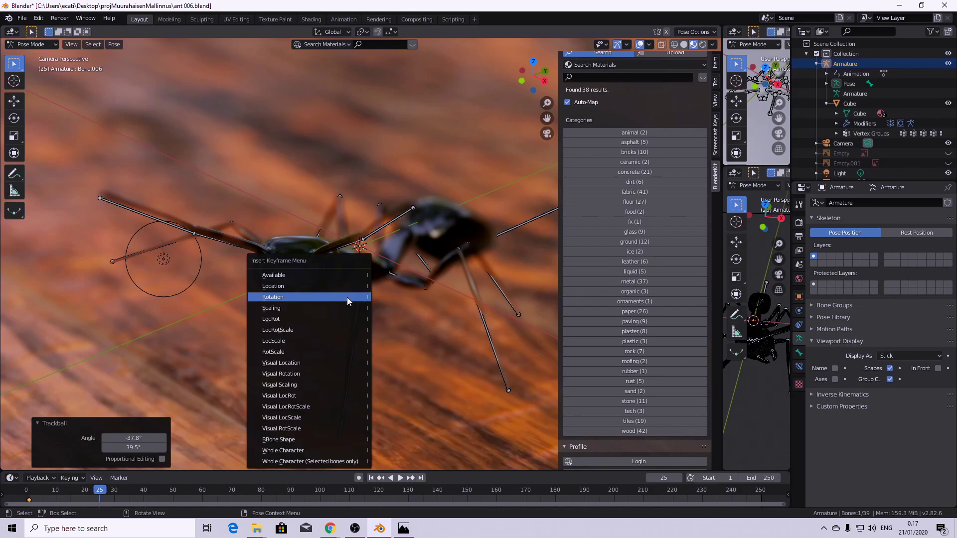
click(347, 298)
drag(100, 491, 105, 463)
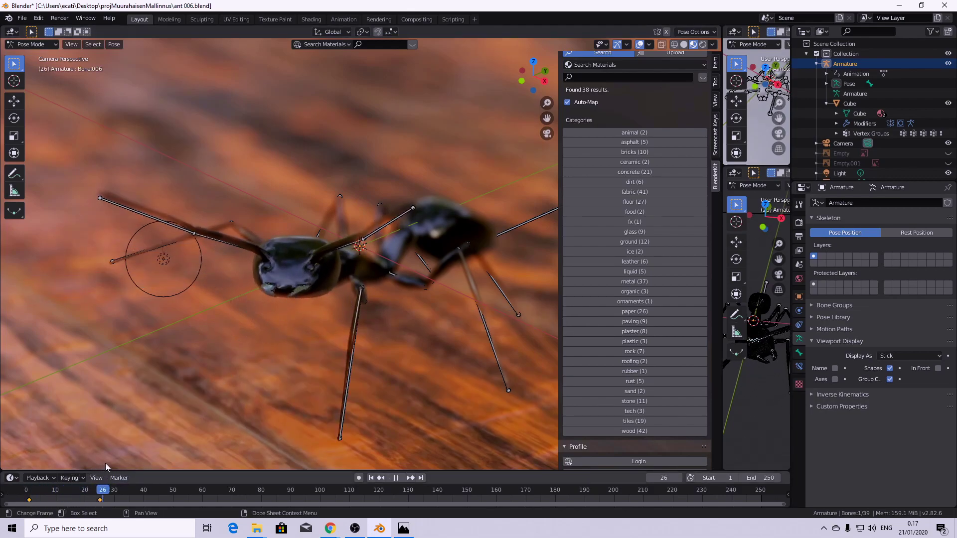
key(space)
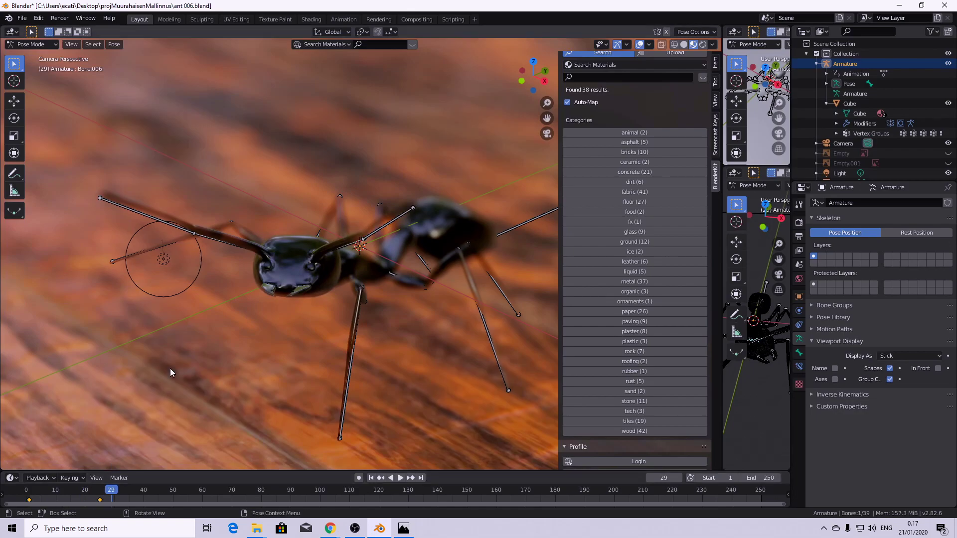
- Select the leg bone Bone.004_R.003 and insert a keyframe for it at frame 16
click(214, 223)
drag(94, 491, 73, 491)
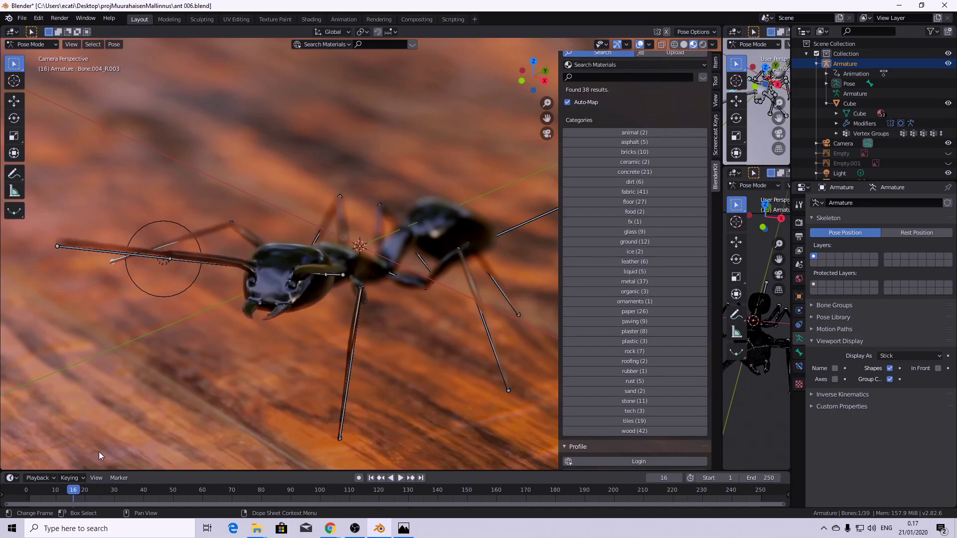
key(i)
click(188, 268)
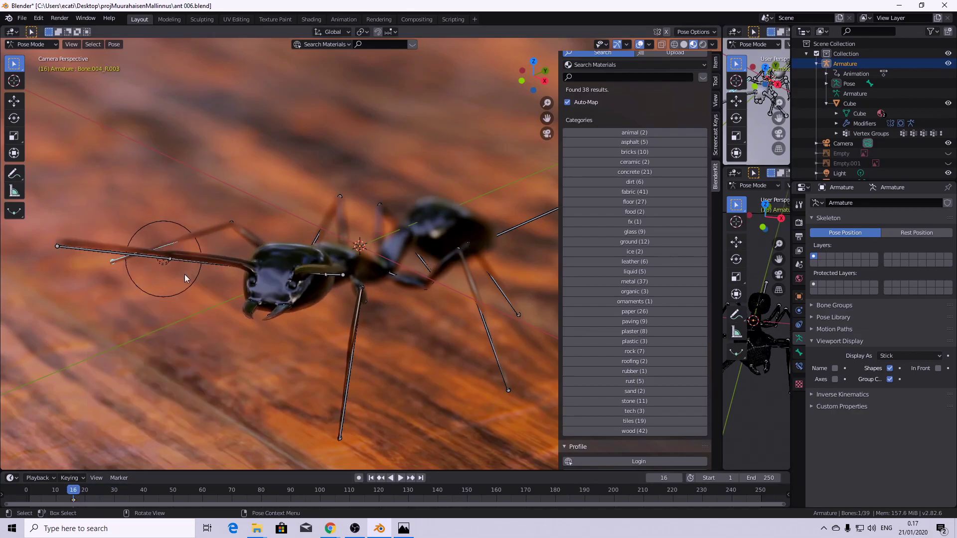
- At frame 48, rotate the leg bone Bone.004_R.003 by about -11° and insert a keyframe
drag(84, 490, 167, 491)
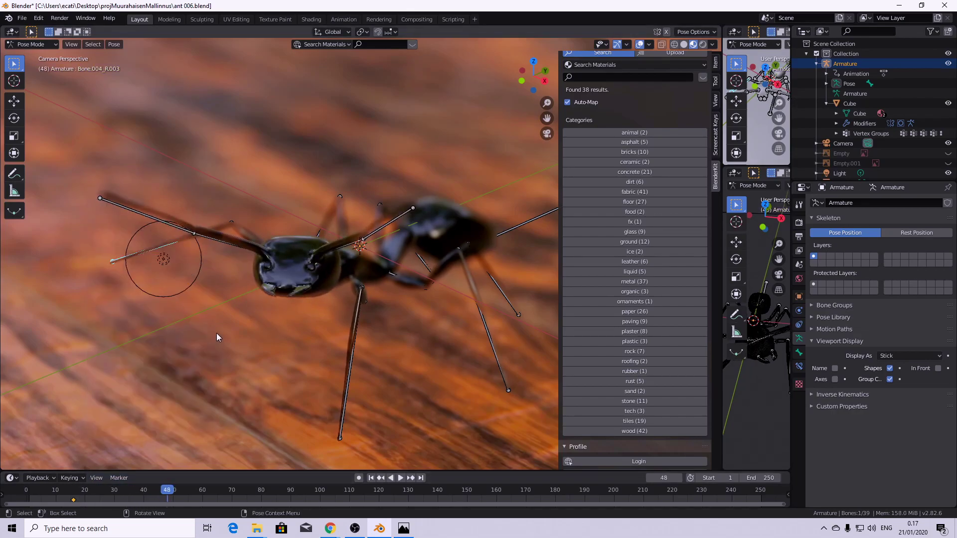
key(r)
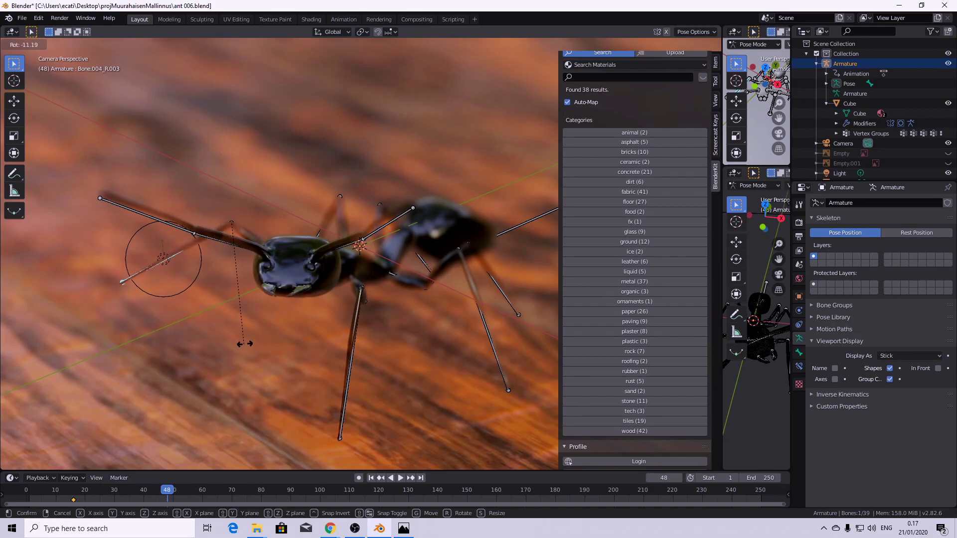
click(245, 345)
key(i)
click(247, 345)
- At frame 37, select the antenna bones Bone.006_L.001 and Bone.006_R.001 and insert a Rotation keyframe for both
drag(167, 491, 134, 494)
click(126, 493)
click(352, 244)
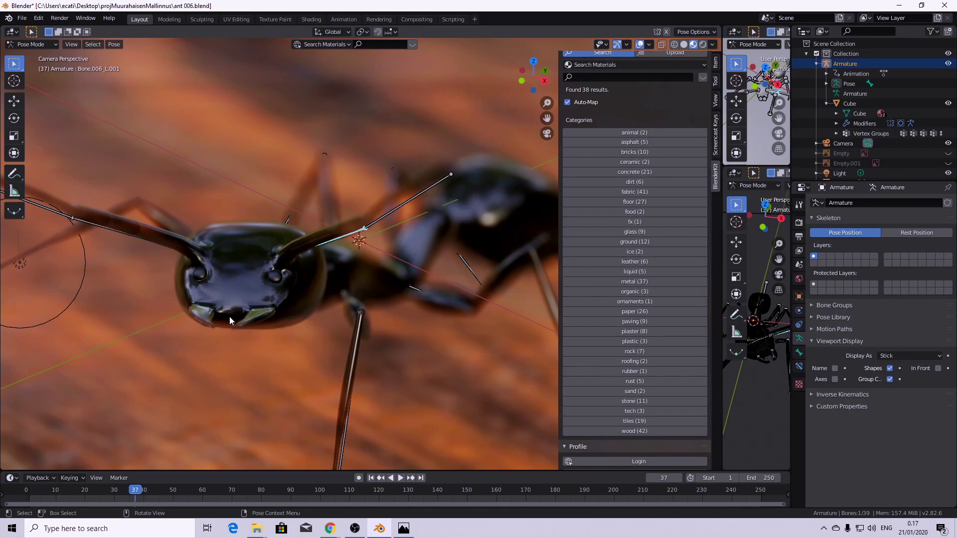
shift+click(124, 231)
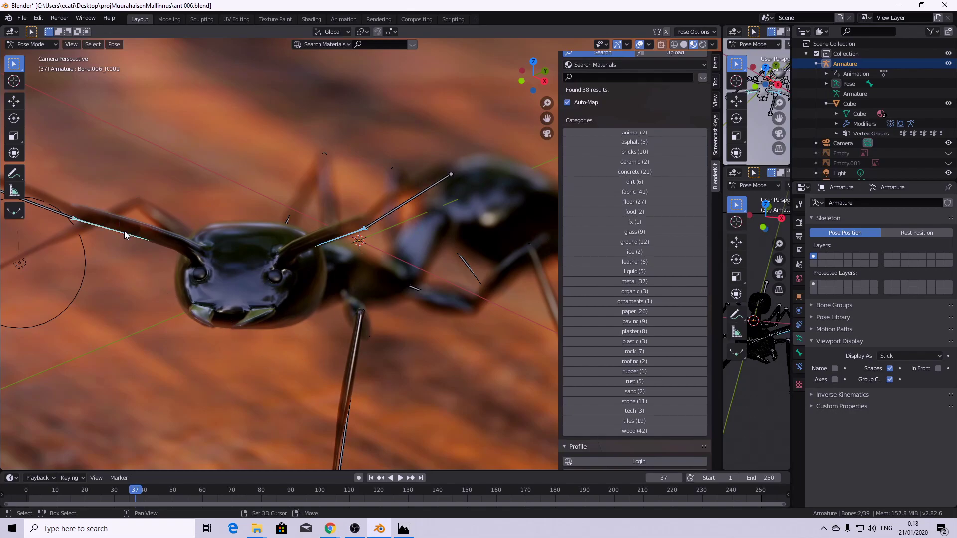
key(i)
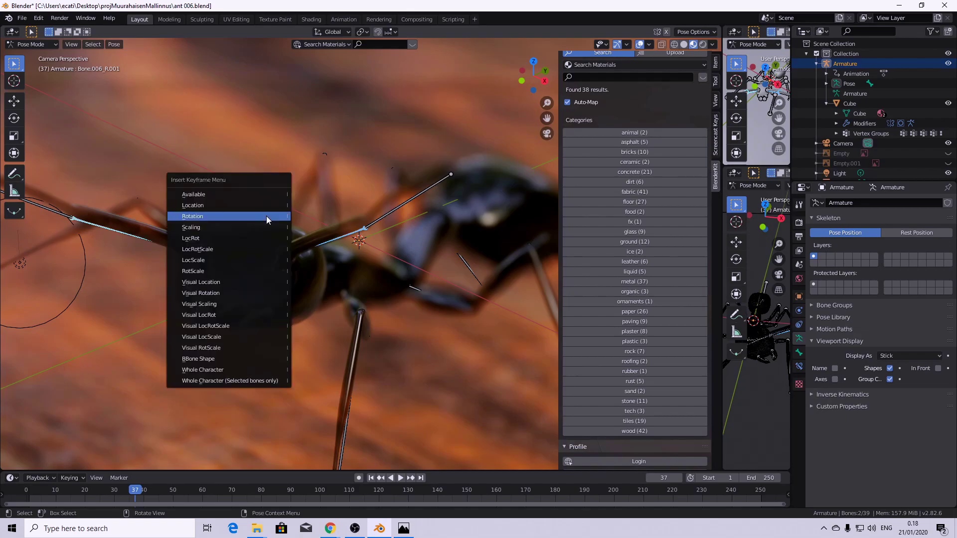
click(268, 217)
- At frame 45, trackball-rotate both antenna bones by 2.29° and -0.573°, insert a Rotation keyframe and play back the motion
drag(124, 497, 159, 498)
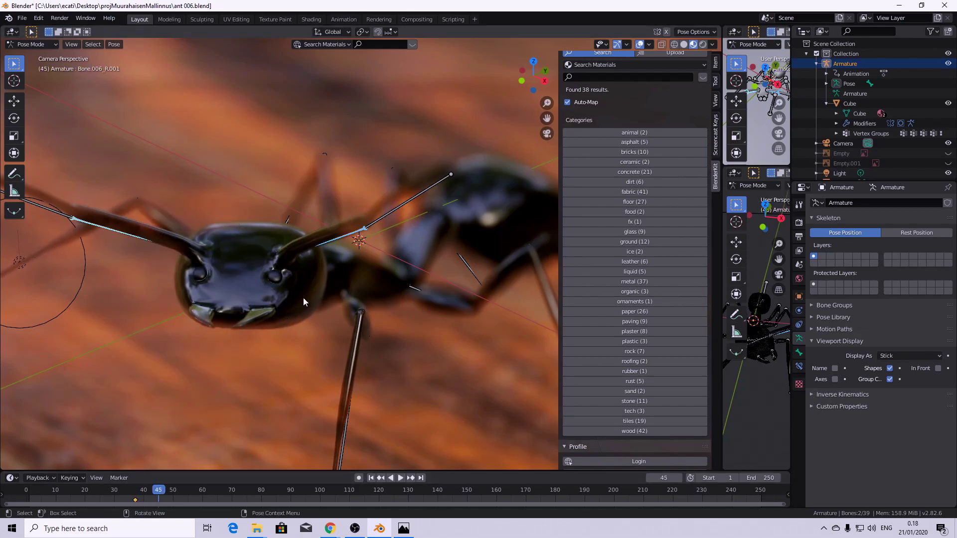
key(r)
key(r)
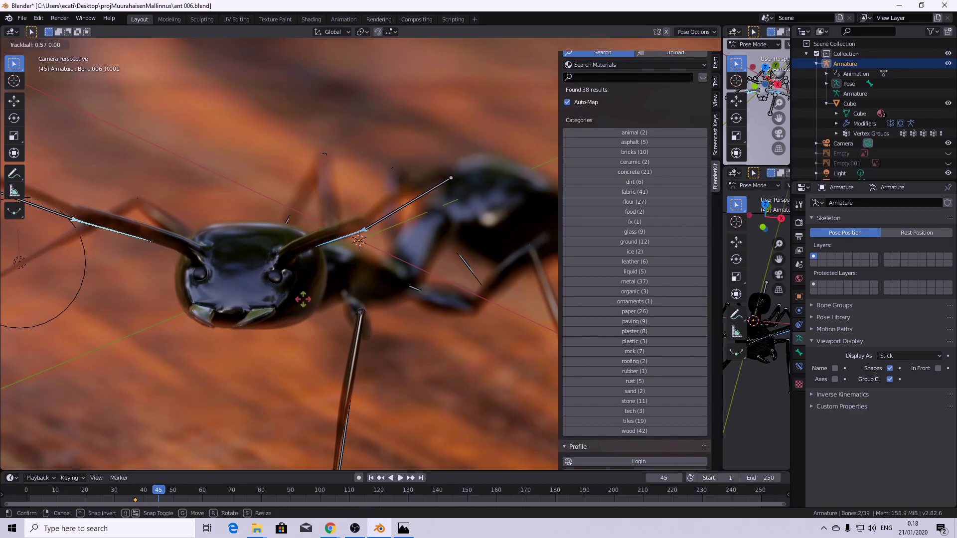
click(304, 301)
key(i)
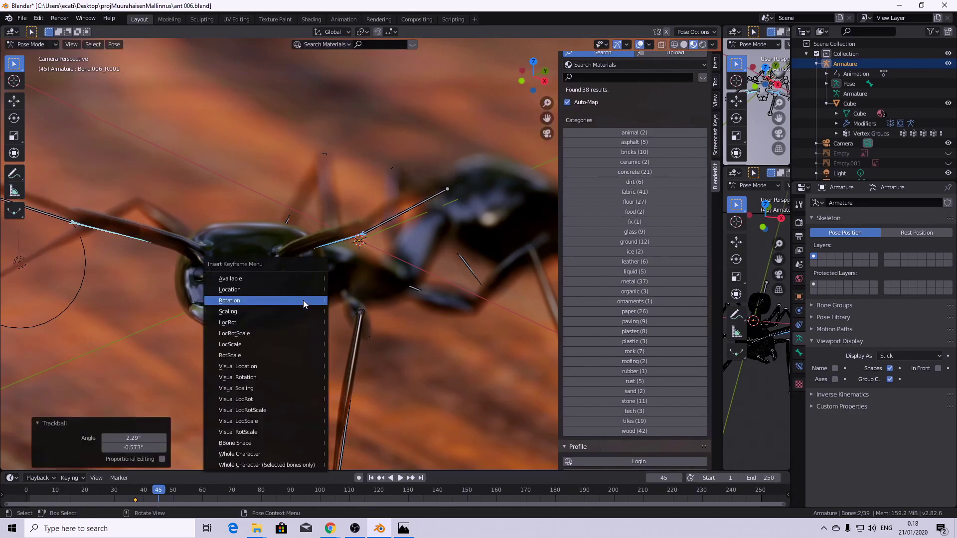
click(303, 300)
key(space)
- Shift the two antenna keyframes to frames 24 and 32, and turn the timeline into a taller Dope Sheet
drag(142, 489, 100, 515)
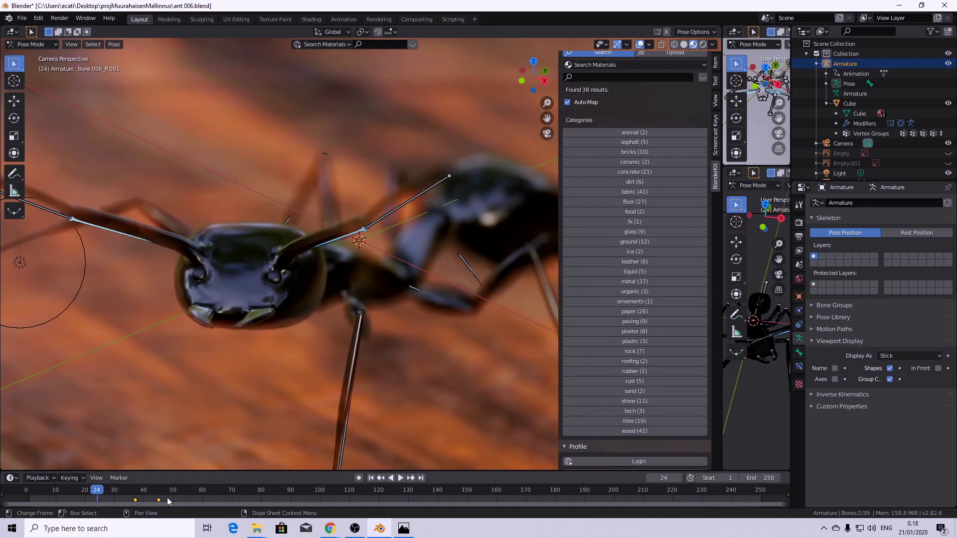
drag(163, 498, 150, 368)
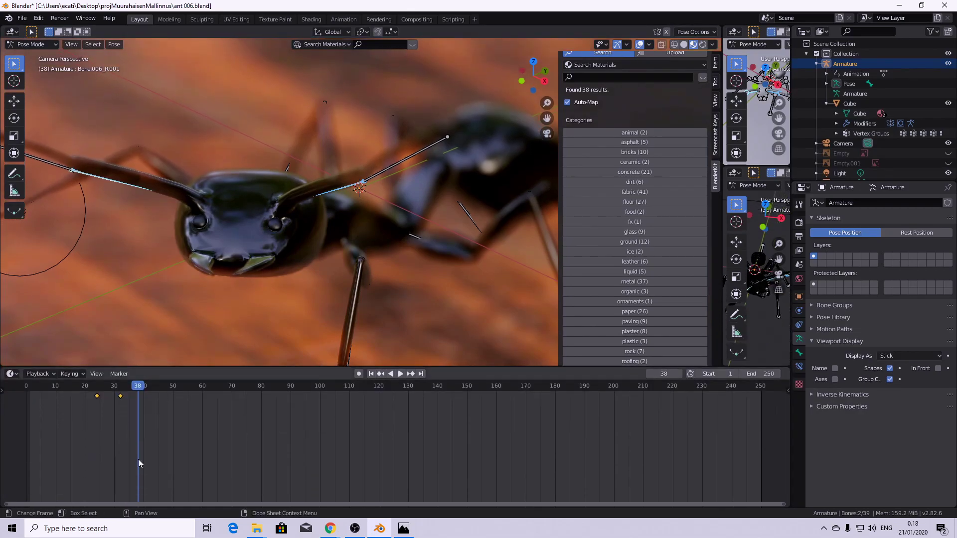
click(12, 374)
click(138, 413)
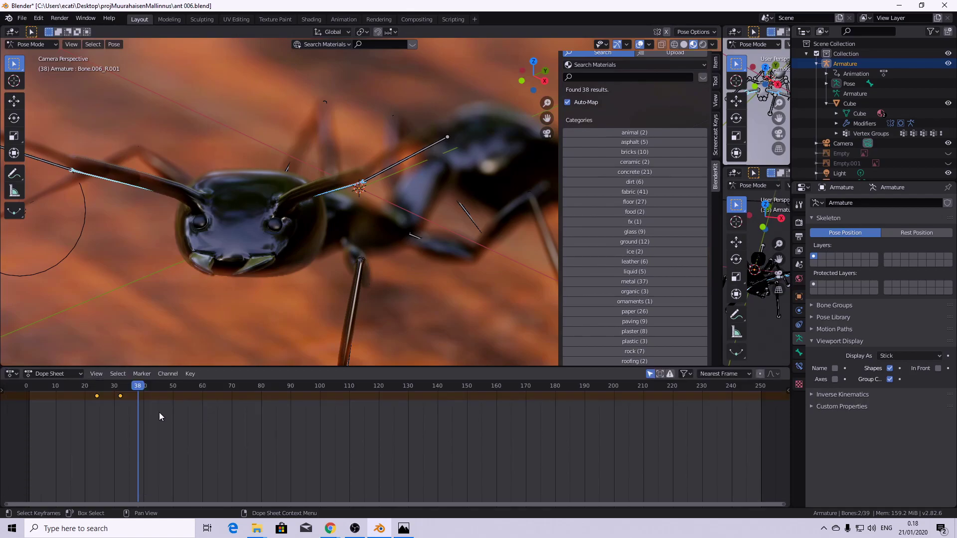
scroll(160, 414, down, 4)
middle_drag(159, 413, 347, 309)
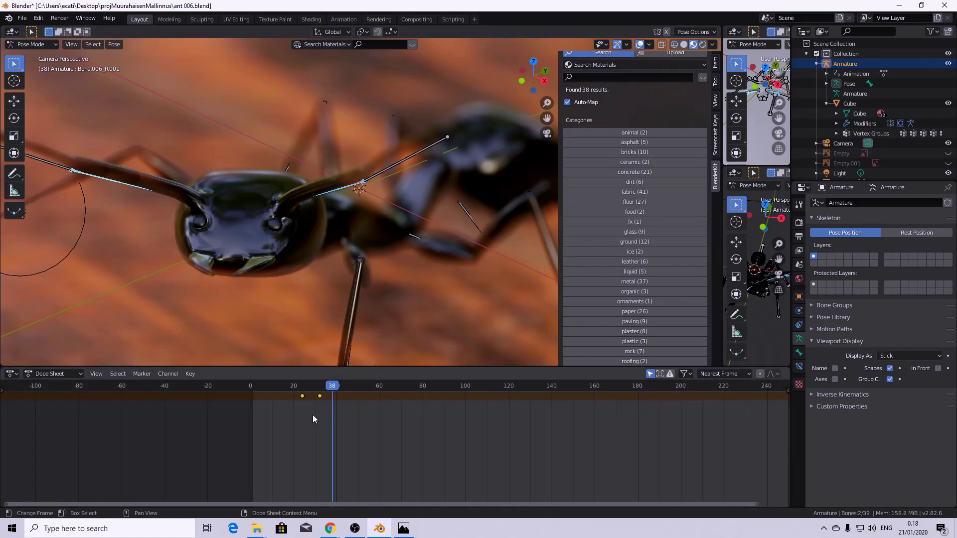
scroll(144, 419, up, 3)
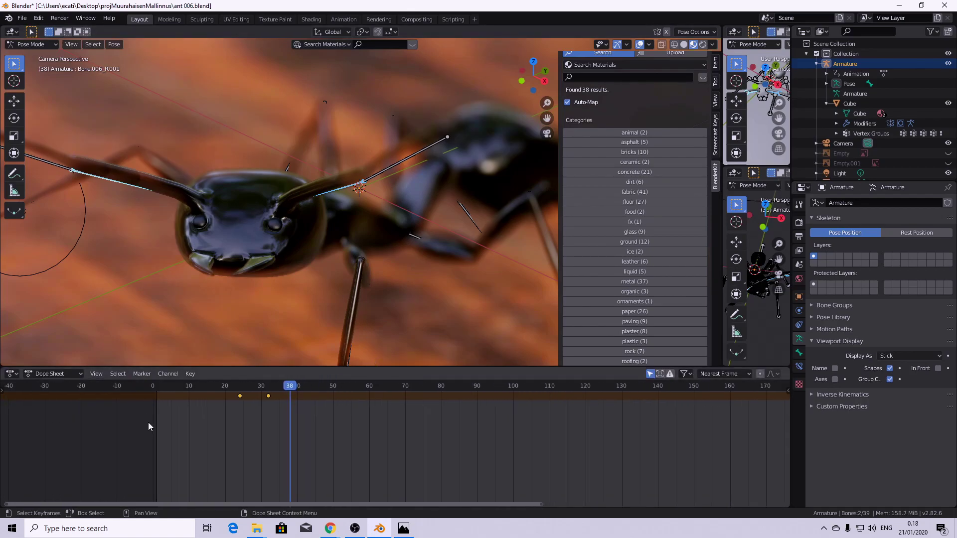
click(3, 397)
click(4, 396)
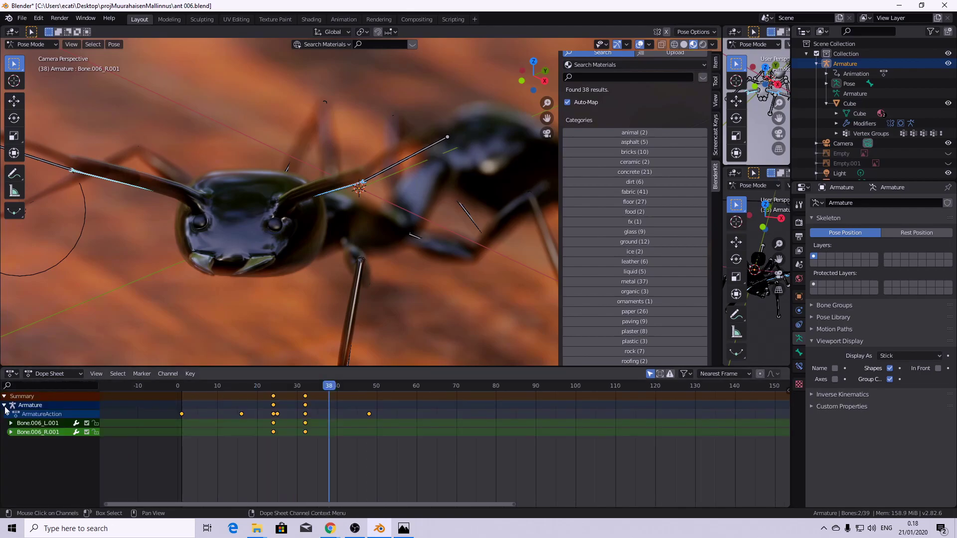
- Duplicate the keyframes of both antenna bones from frame 24 to frame 39
click(38, 424)
shift+click(41, 432)
click(241, 478)
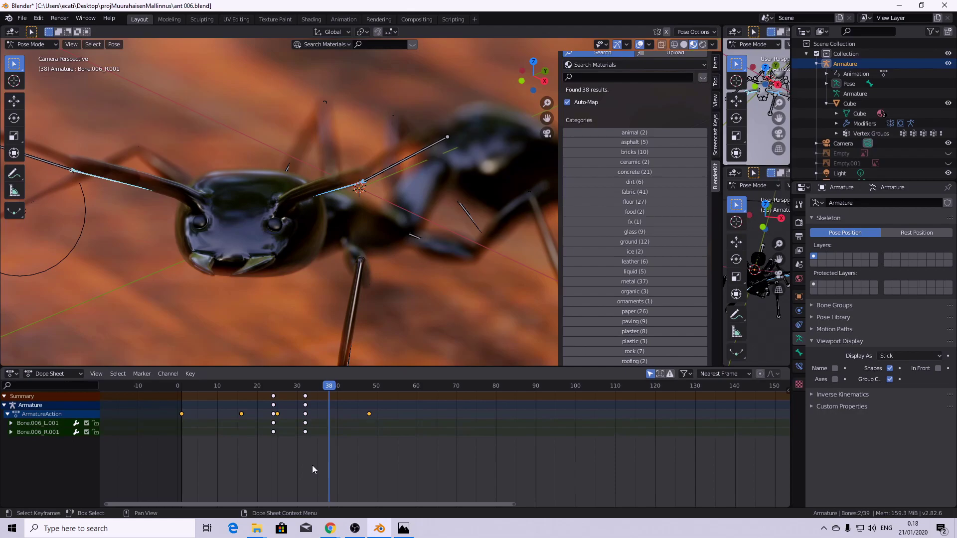
drag(267, 394, 275, 436)
key(shift+d)
click(335, 397)
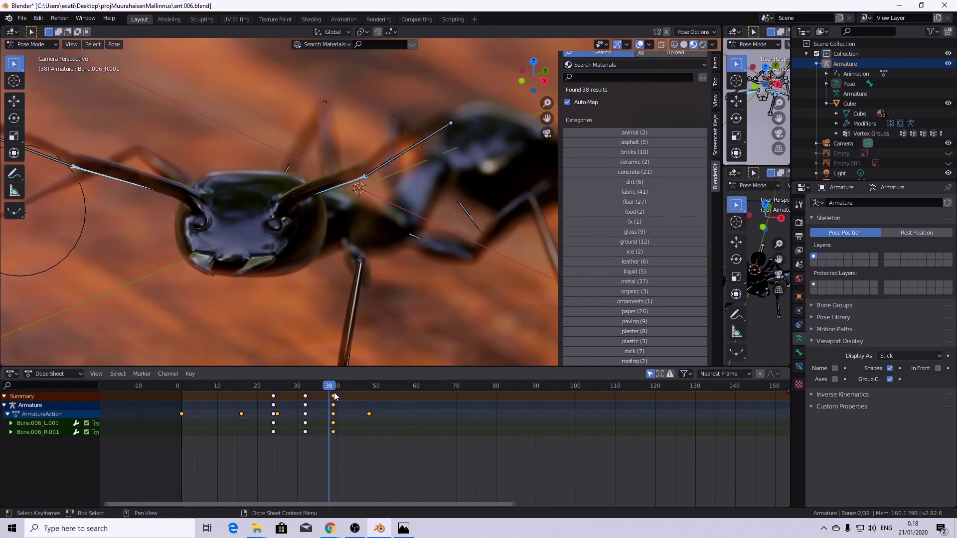
- Scrub back to frame 0 and play the animation to check the antenna movement
drag(333, 386, 174, 373)
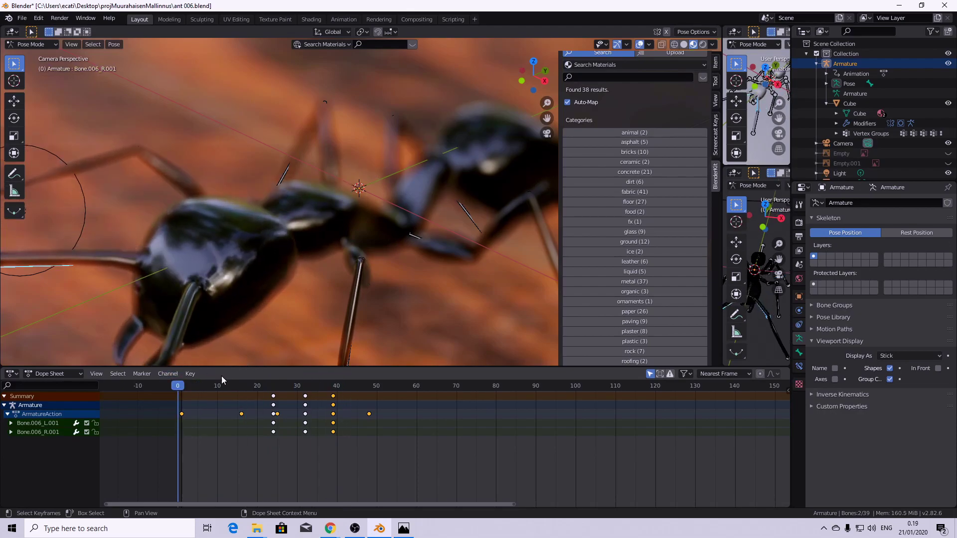
key(space)
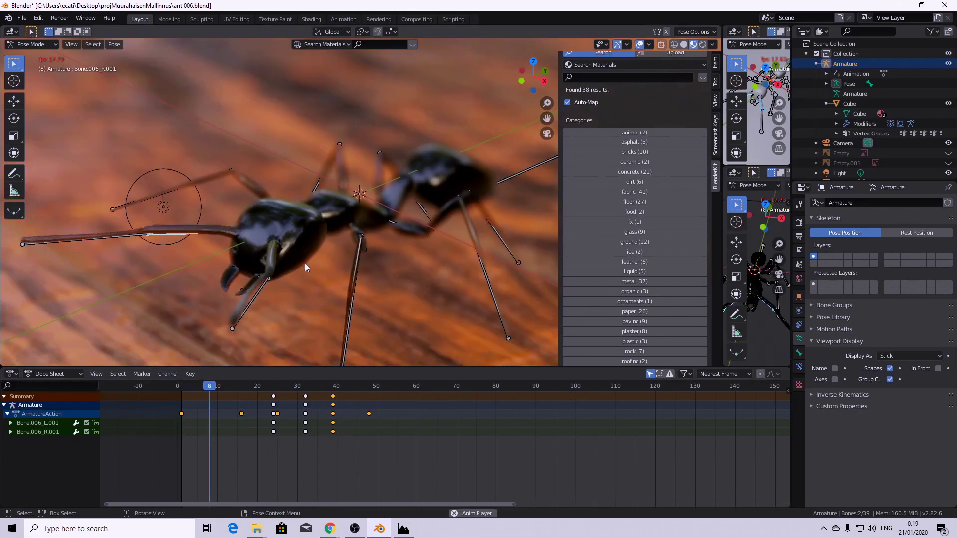
key(space)
- At frame 35, trackball-rotate both antenna bones by 0.573° and insert a keyframe
key(r)
key(r)
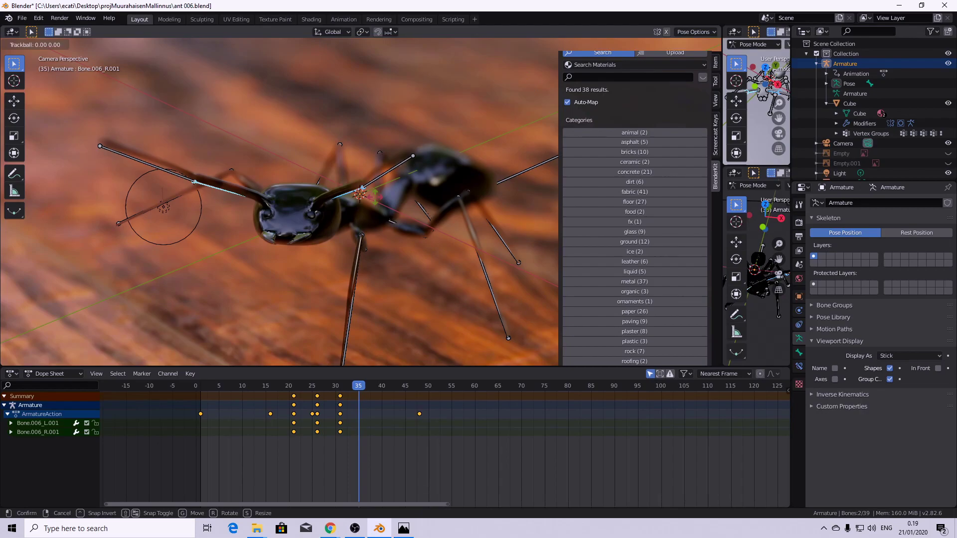
click(375, 197)
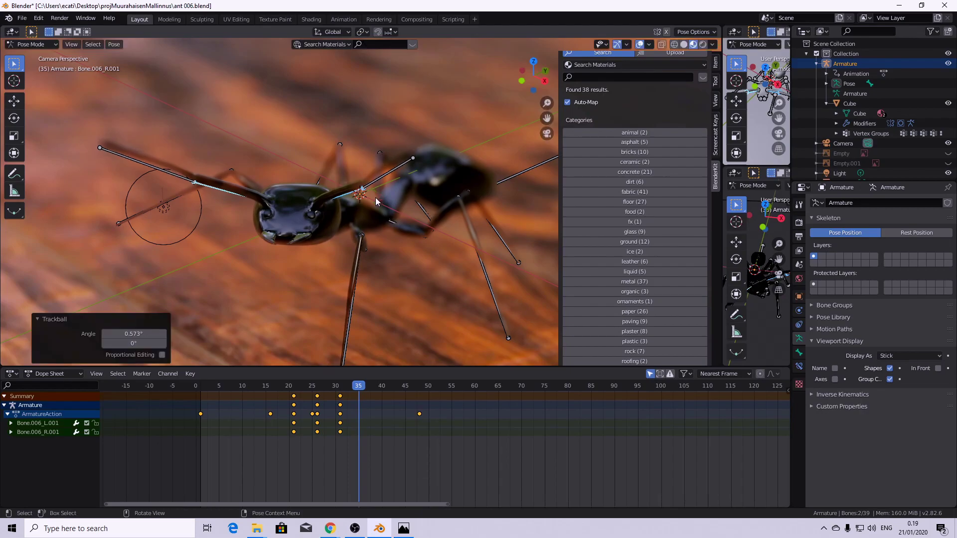
key(i)
click(376, 198)
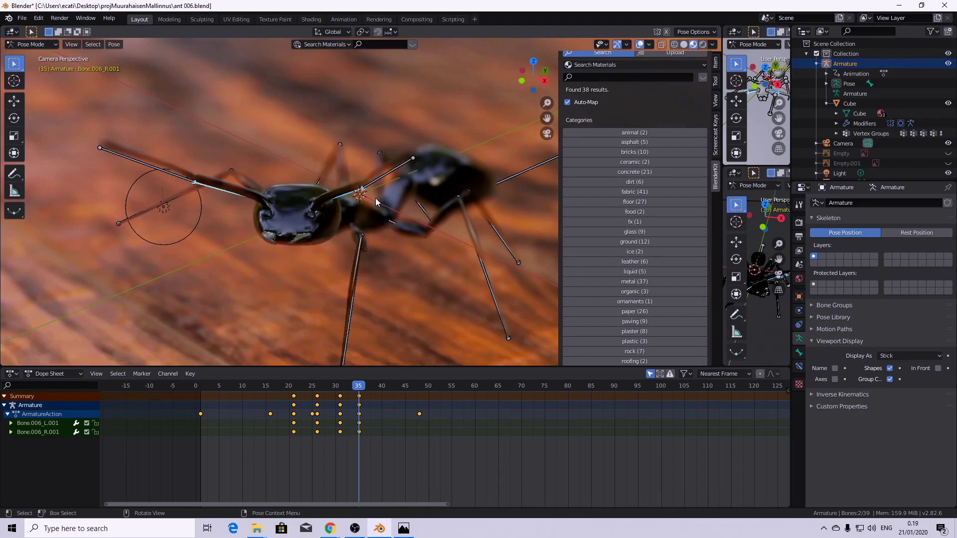
- With the current frame at 40, duplicate the antenna bones' keyframes from frame 31
drag(359, 386, 383, 386)
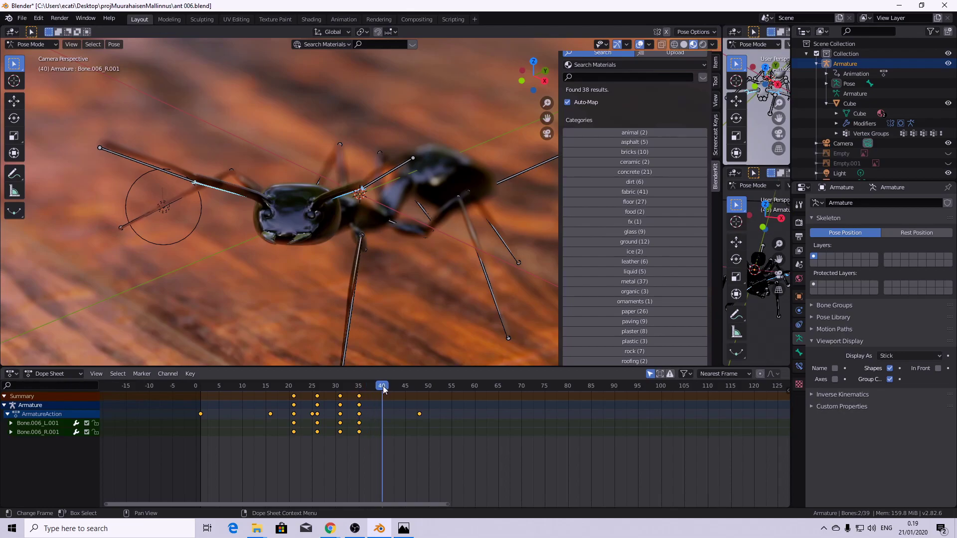
click(340, 396)
key(shift+d)
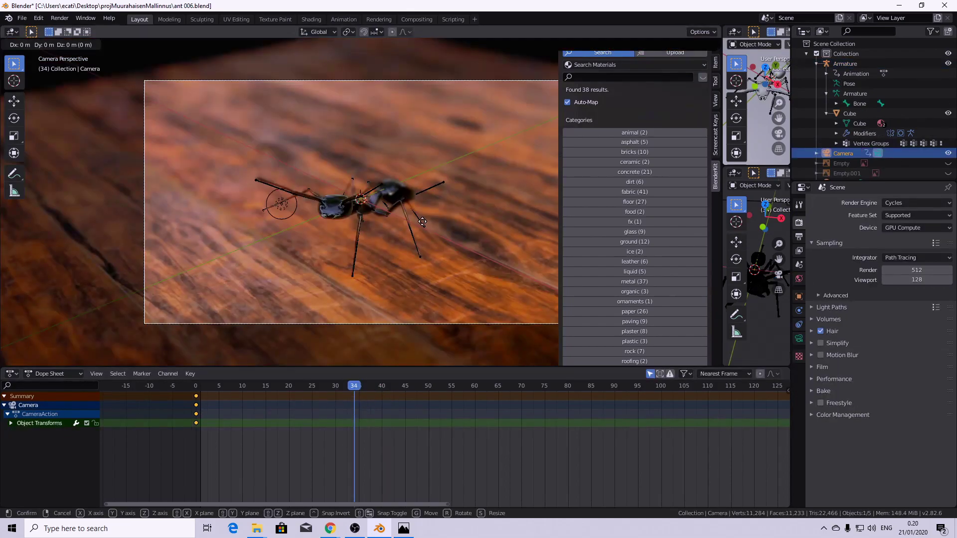
- Move the camera by -0.00209 m along its local Z axis and by -0.000782 m along global Z
key(z)
key(z)
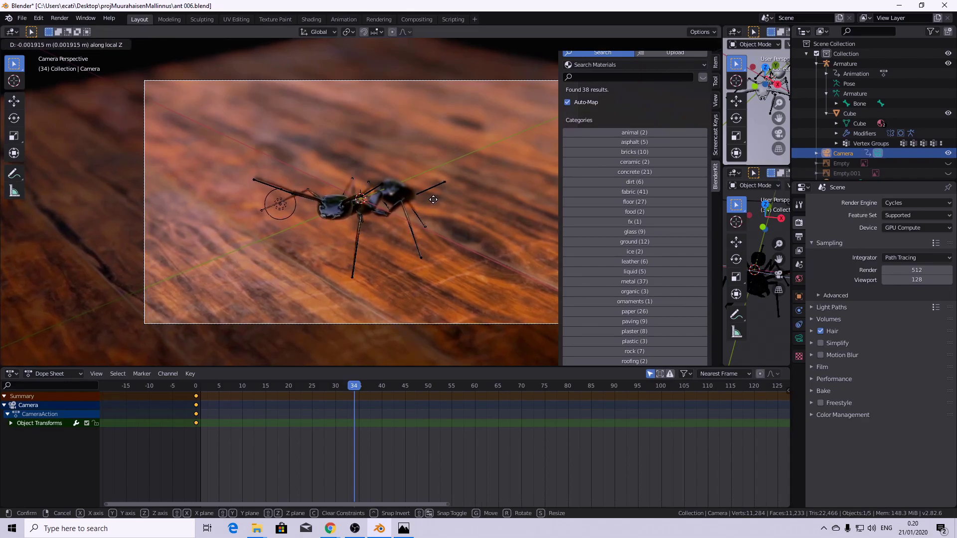
click(435, 202)
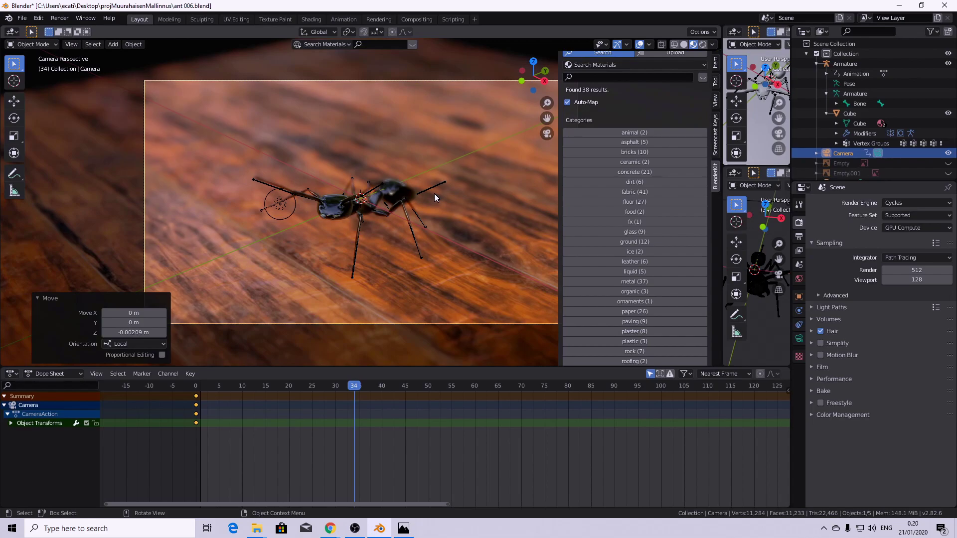
key(g)
key(z)
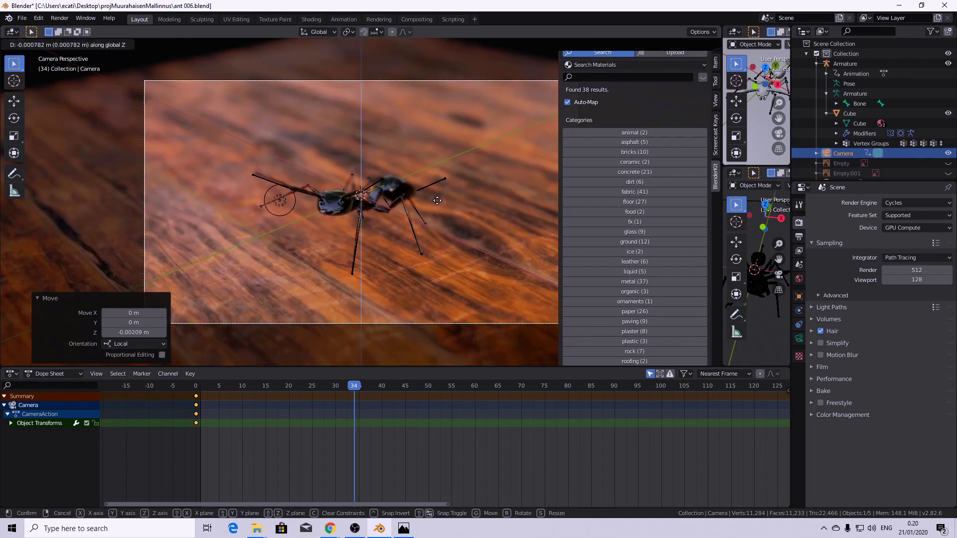
click(436, 212)
key(i)
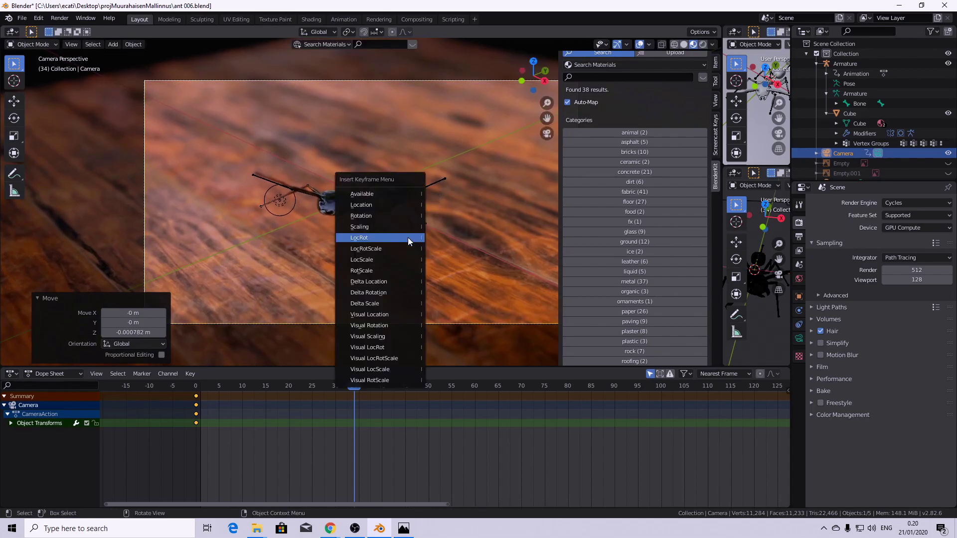
click(408, 238)
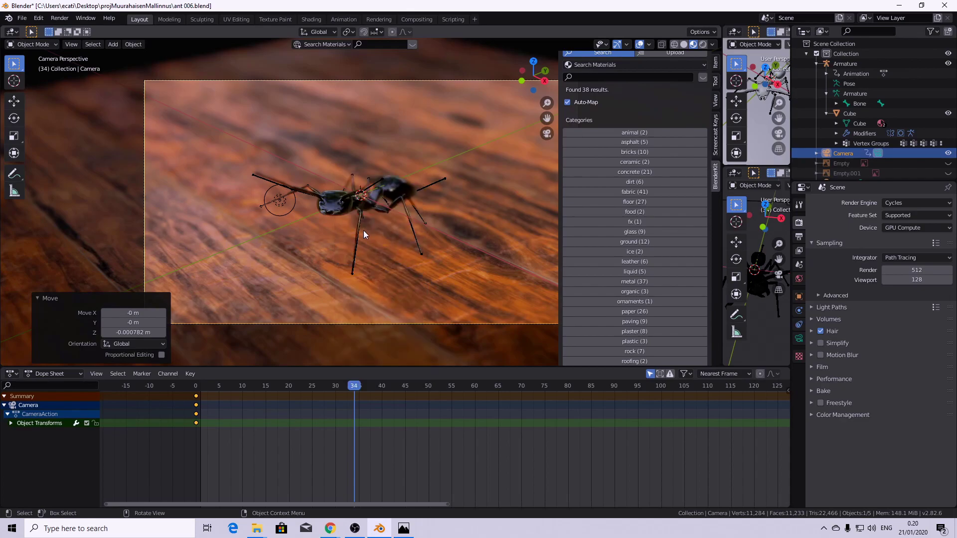
key(r)
key(r)
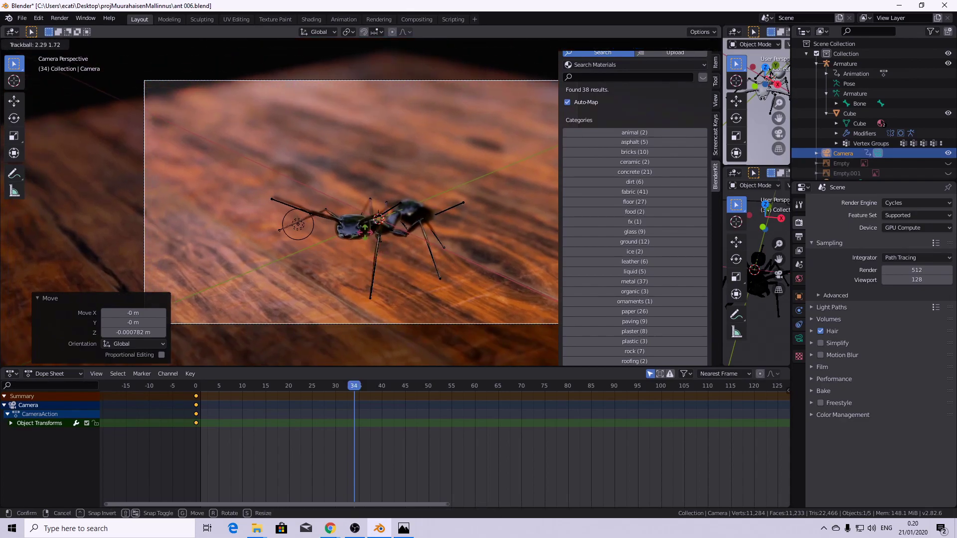
right_click(372, 232)
- Insert a LocRot keyframe for the moved camera and scrub the timeline back towards its start
key(i)
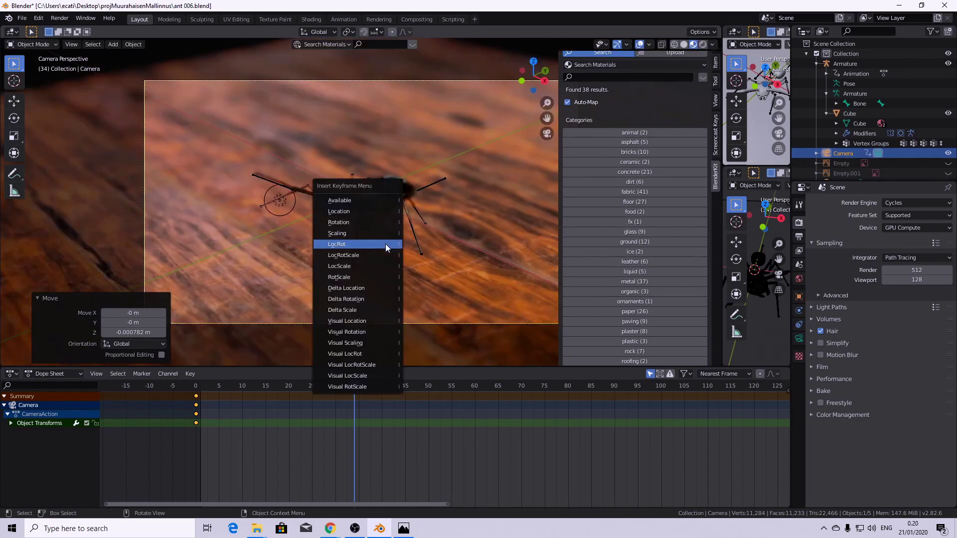
click(385, 244)
drag(353, 386, 235, 402)
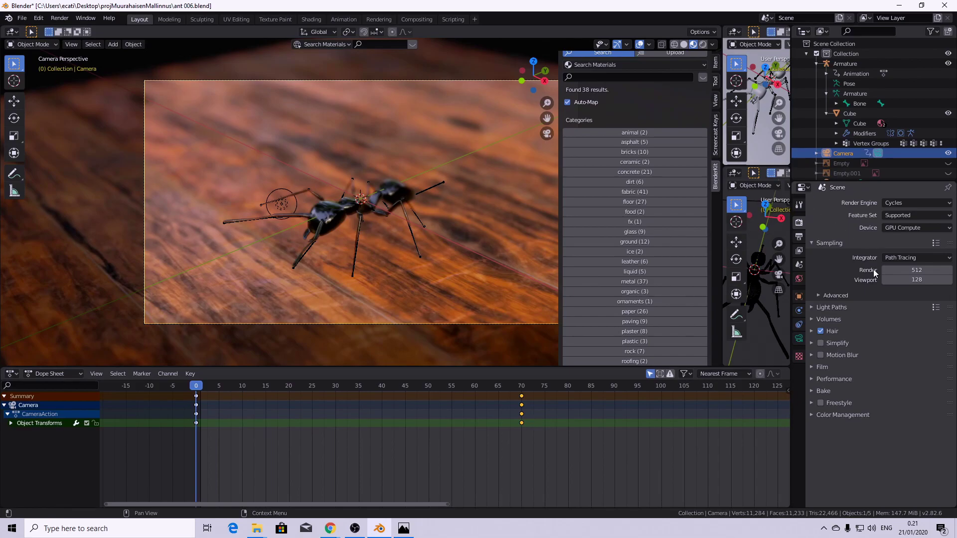
- In the output properties, set the end frame to 70 and the frame rate to 25 fps
click(800, 236)
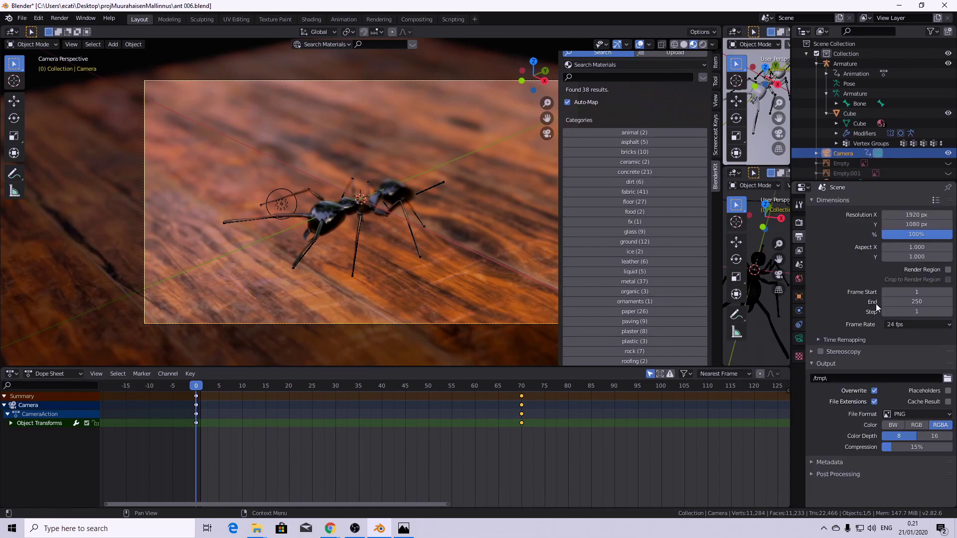
click(917, 302)
text(70)
key(Return)
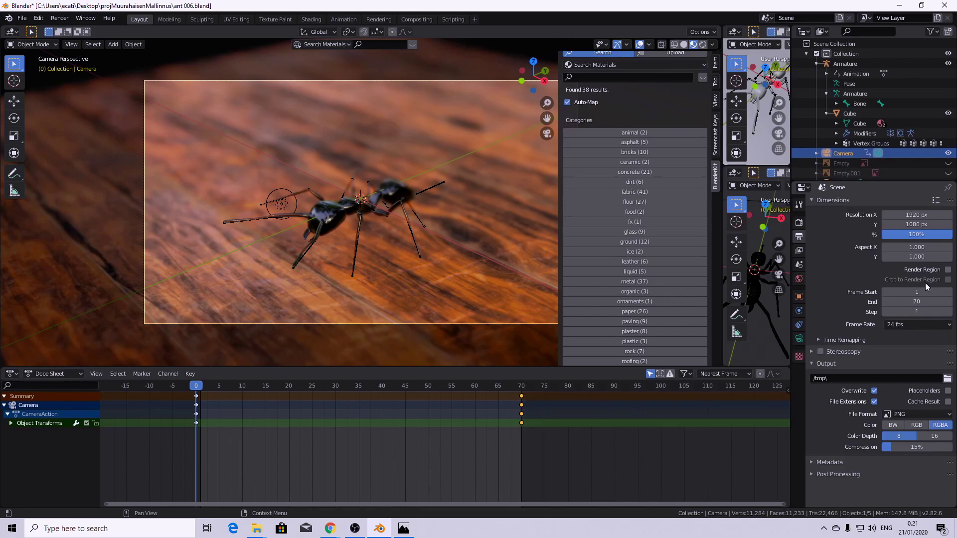
click(944, 325)
click(927, 352)
- Set the output path to the render p_ant006 location and the format to FFmpeg video with the h264 in MP4 preset
click(947, 380)
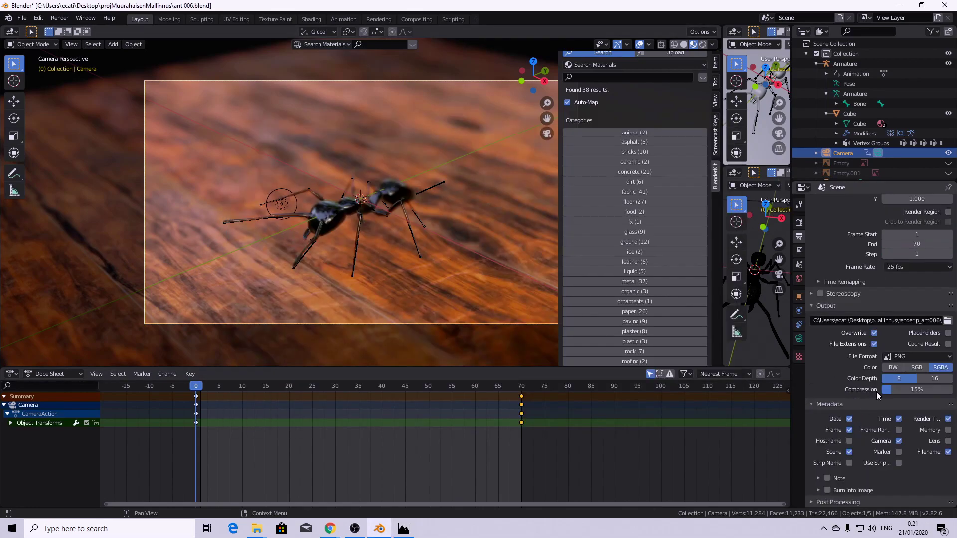
click(896, 357)
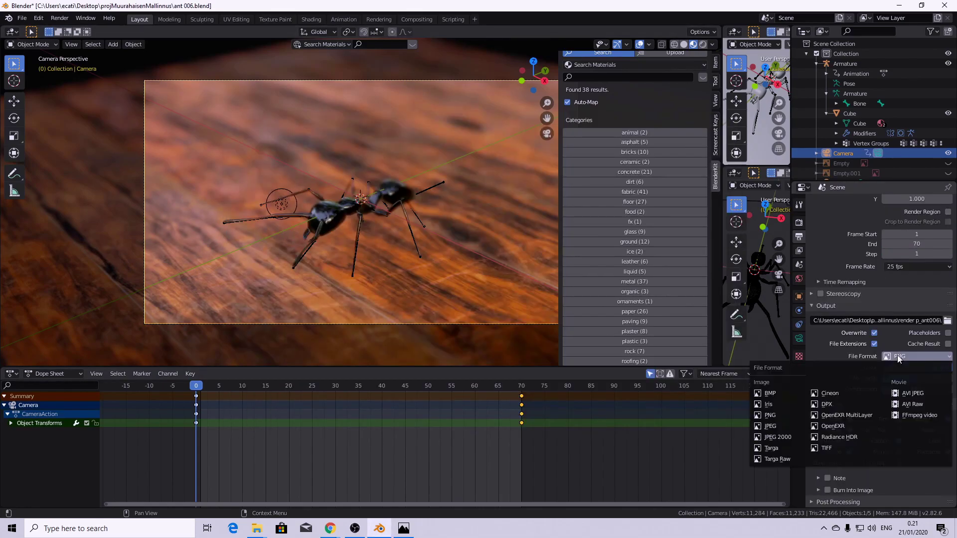
click(916, 414)
click(936, 393)
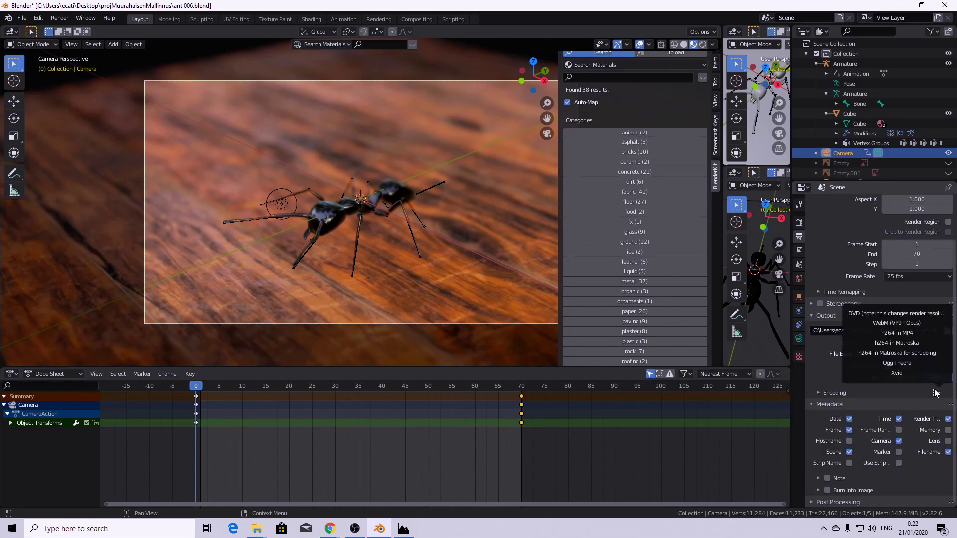
click(892, 333)
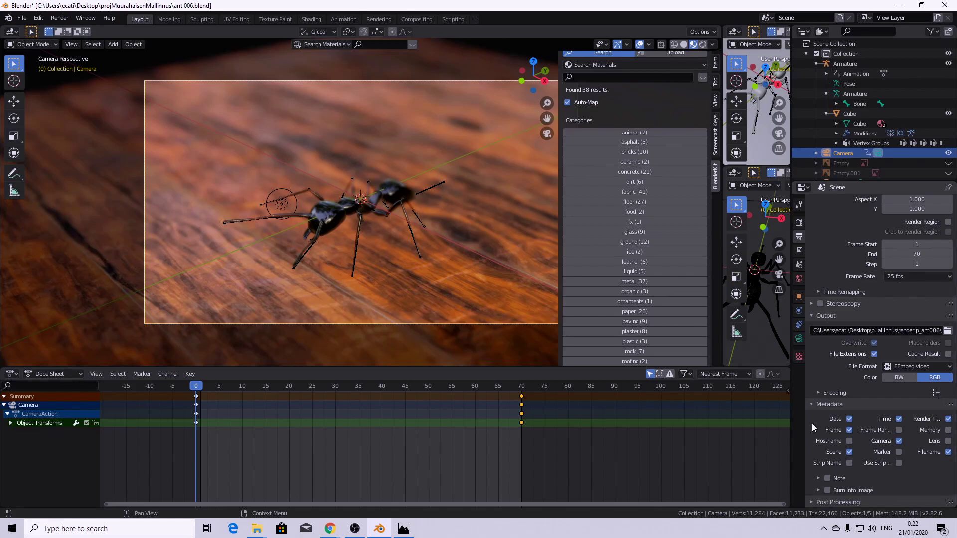
click(814, 393)
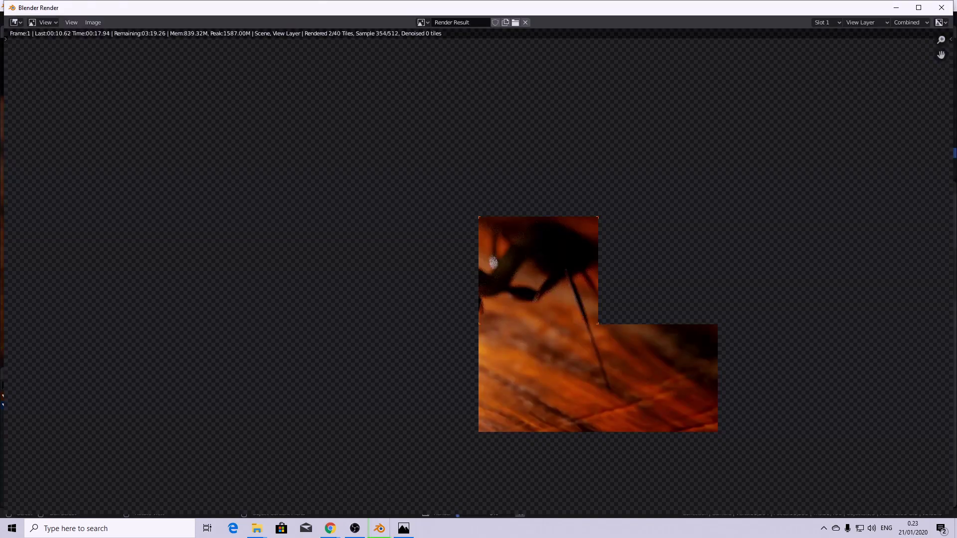